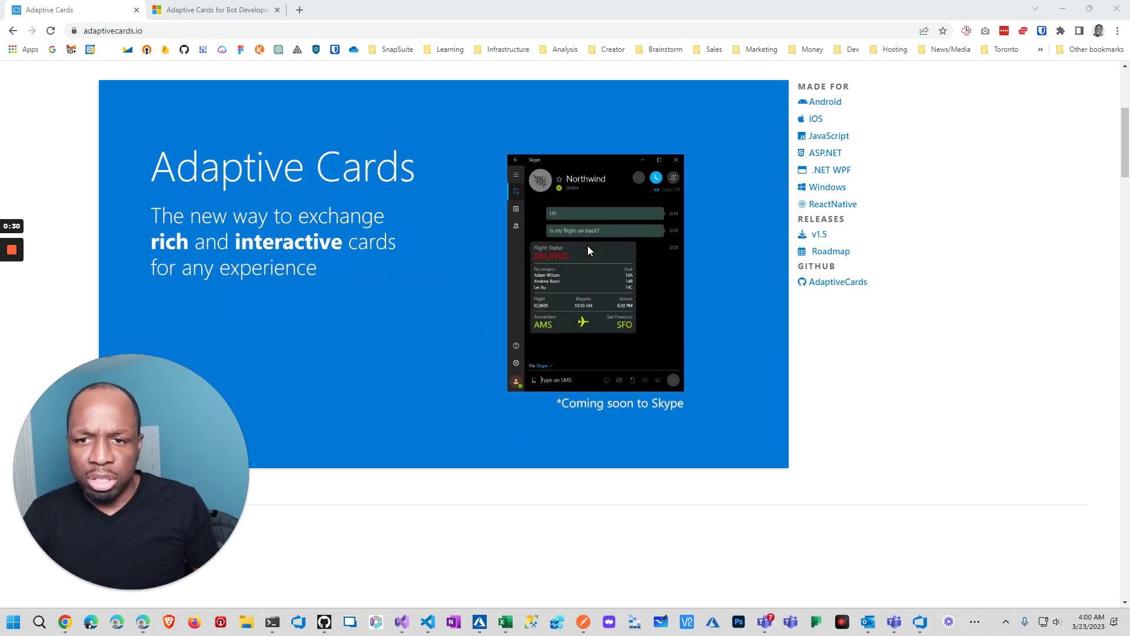
# Look through the Adaptive Cards home page, including the supported platforms and the sections on integrating cards into existing apps
pyautogui.scroll(-2, 559, 230)
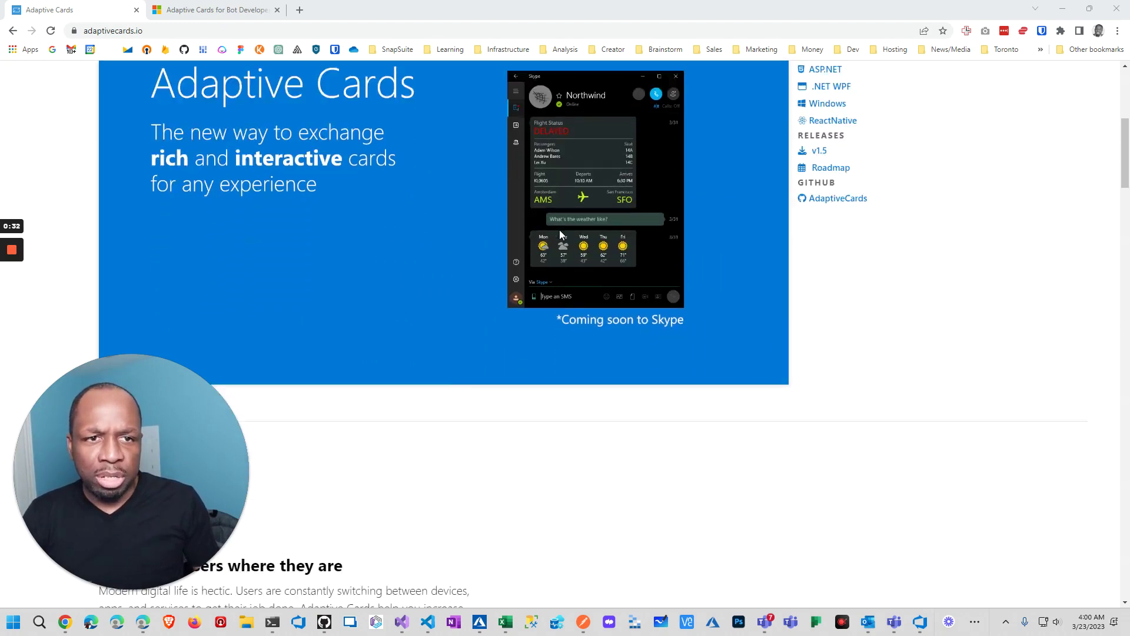
pyautogui.scroll(1, 757, 182)
pyautogui.scroll(2, 757, 182)
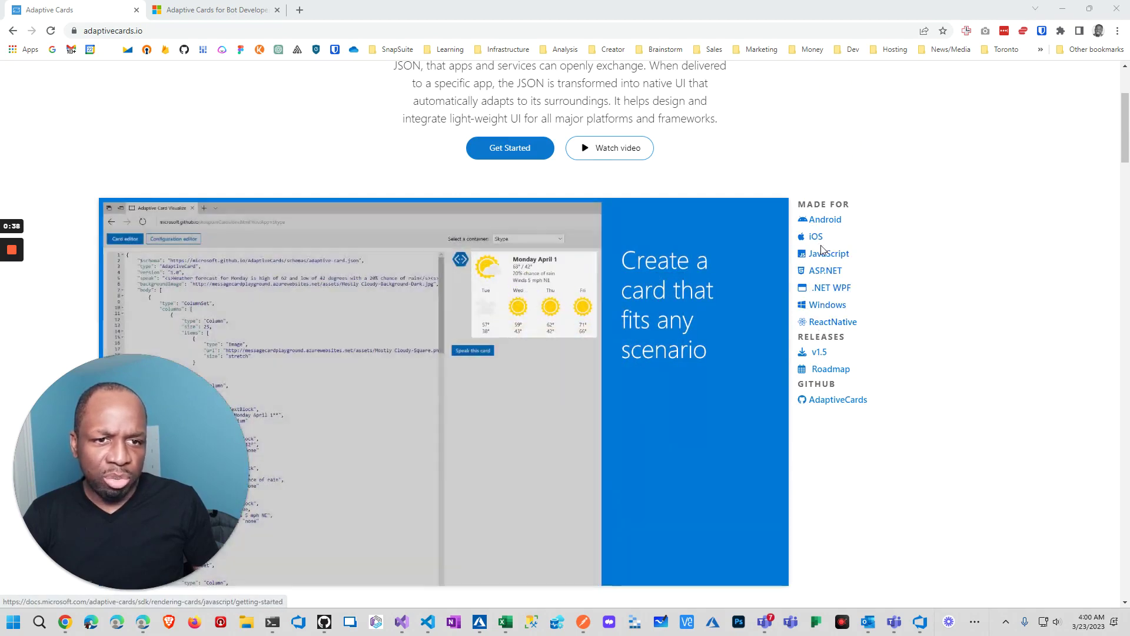
pyautogui.scroll(-1, 617, 305)
pyautogui.scroll(-7, 454, 255)
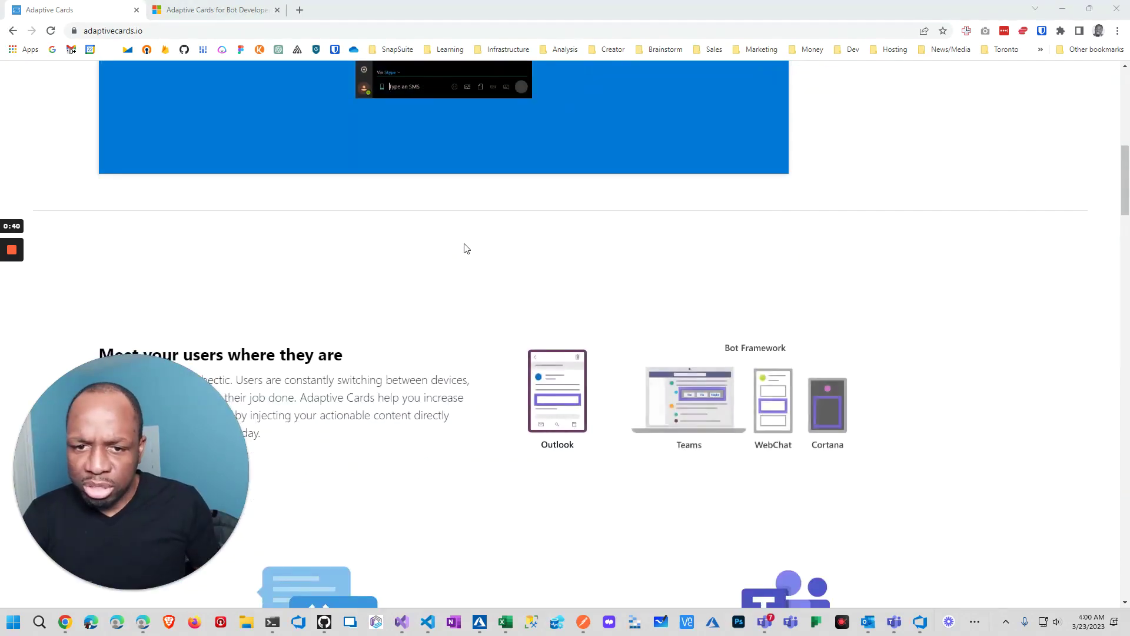
pyautogui.scroll(-5, 464, 247)
pyautogui.scroll(2, 612, 189)
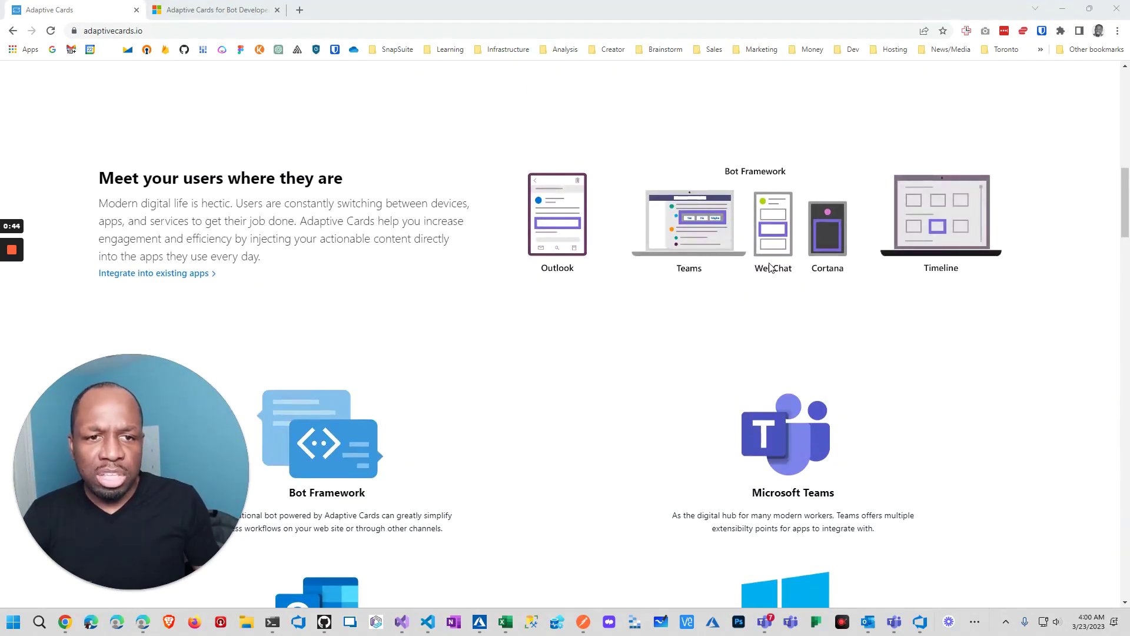
pyautogui.scroll(-3, 382, 292)
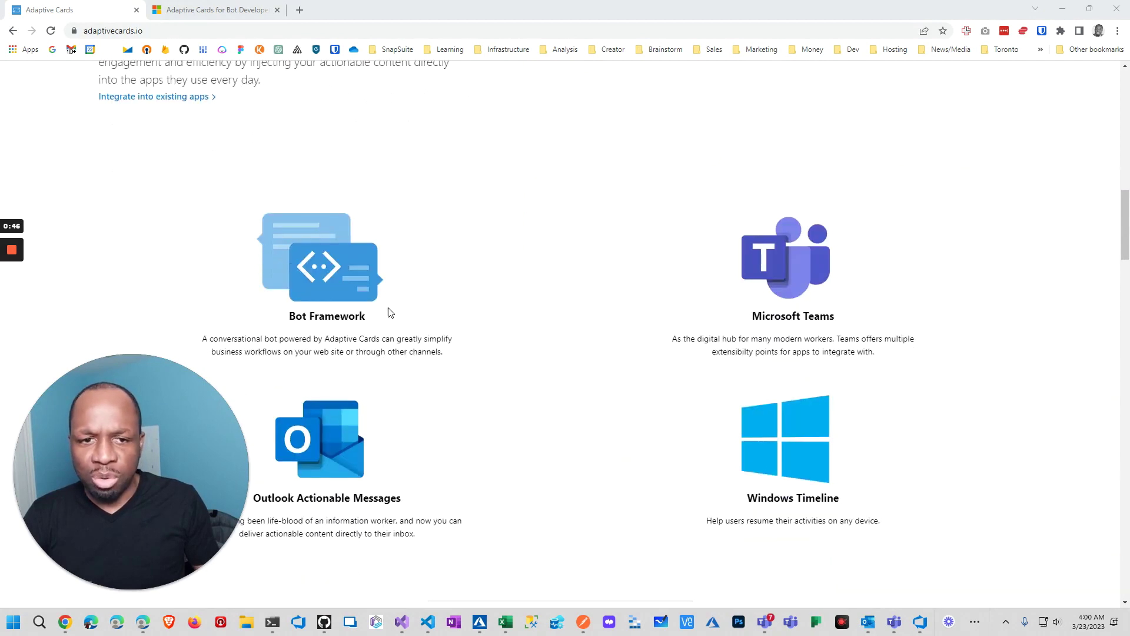
pyautogui.scroll(-3, 530, 399)
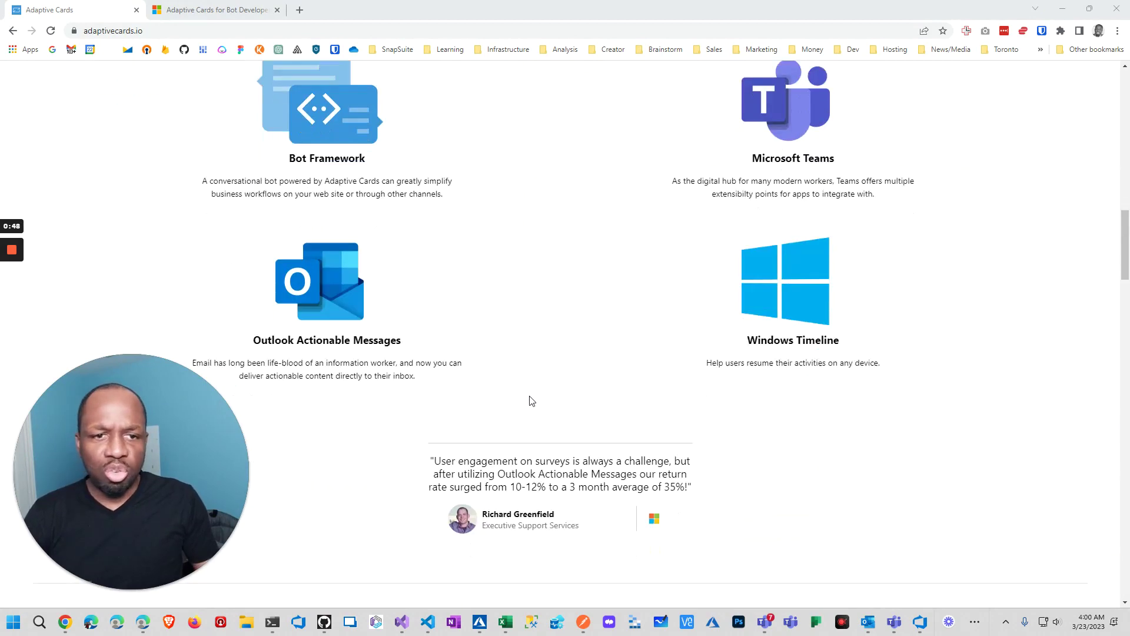
pyautogui.scroll(15, 530, 389)
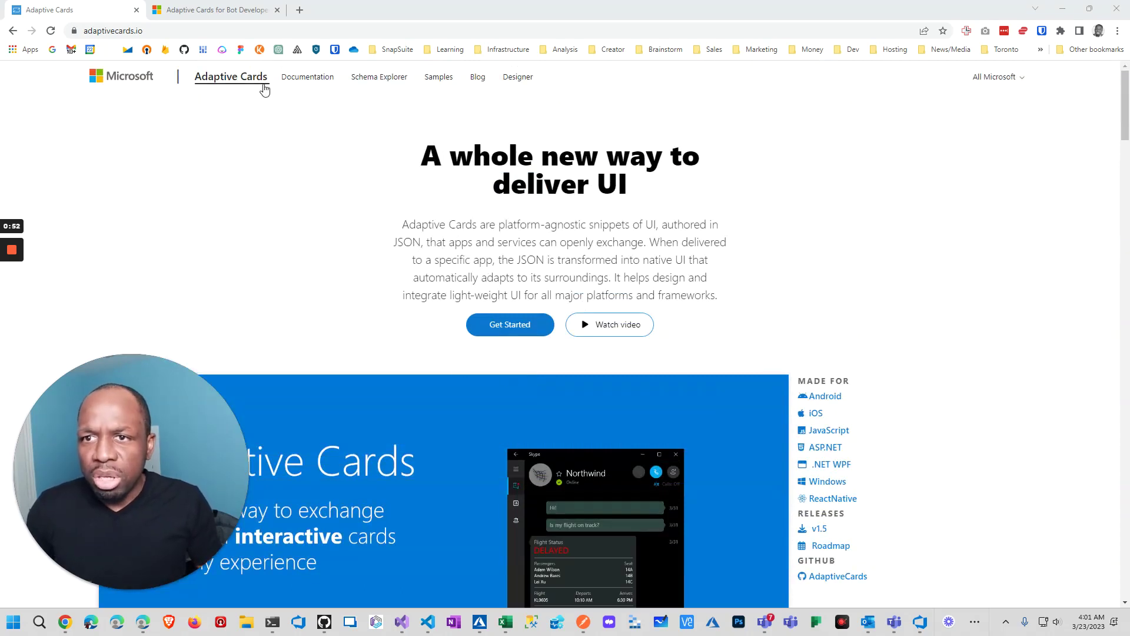
# Open the Card Designer by way of the Adaptive Cards documentation and enlarge the card payload editor
pyautogui.click(323, 79)
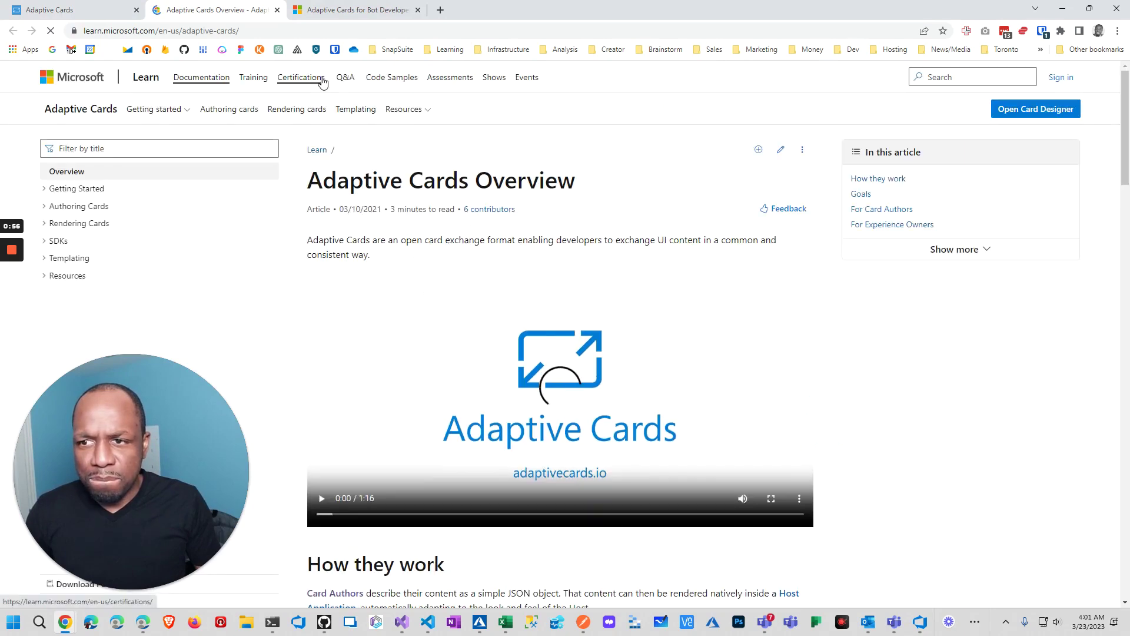
pyautogui.click(1023, 111)
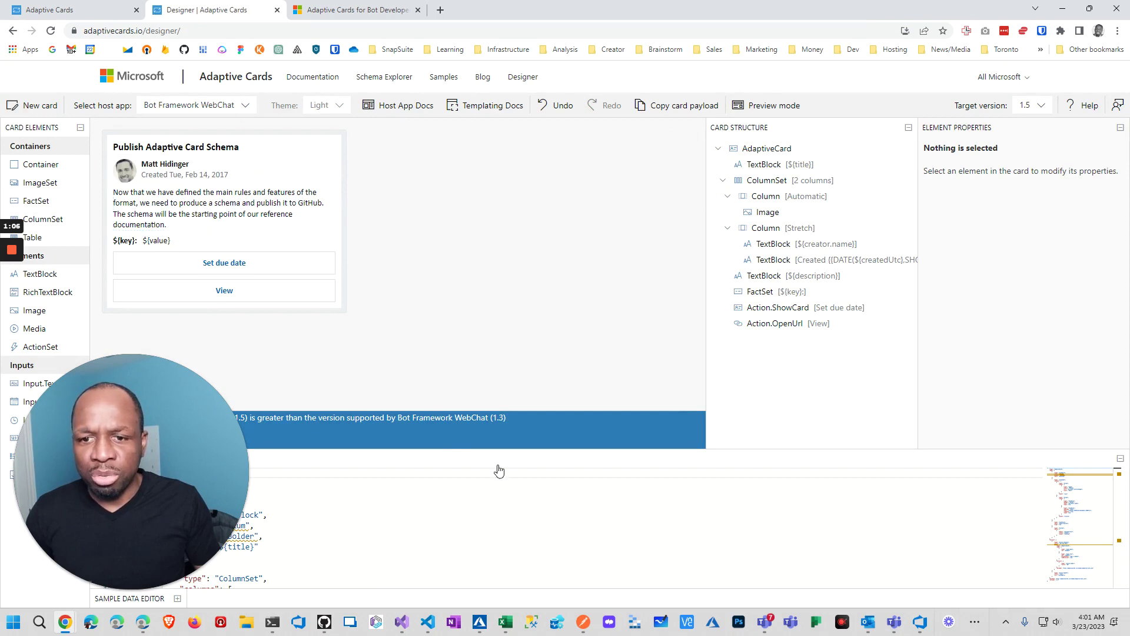
pyautogui.moveTo(535, 454); pyautogui.dragTo(530, 234)
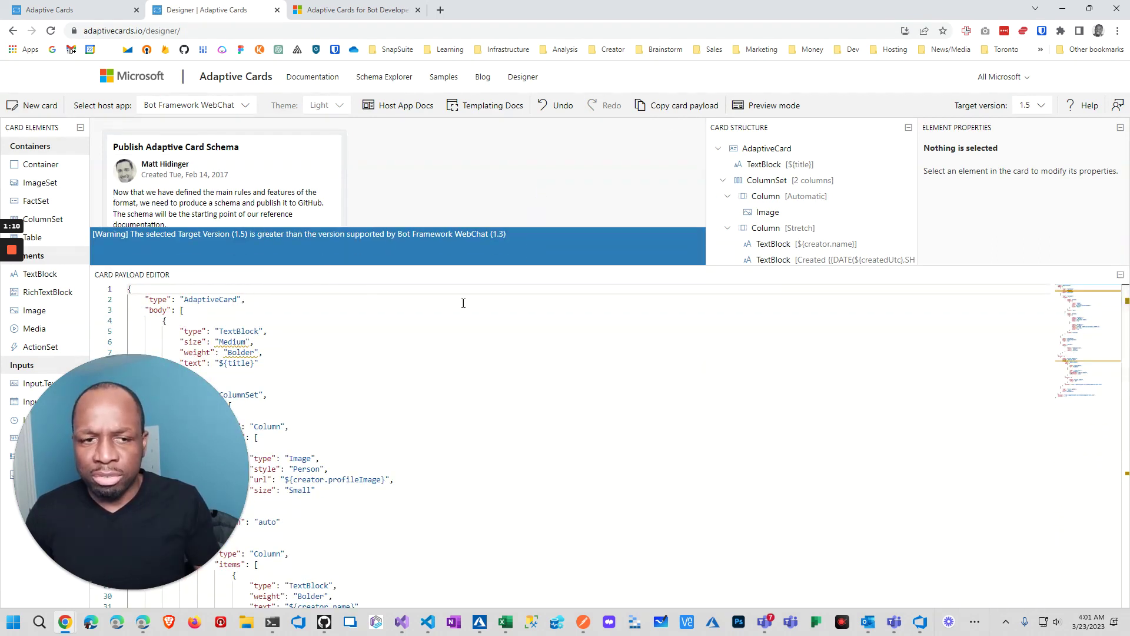
pyautogui.moveTo(134, 443); pyautogui.dragTo(1002, 443)
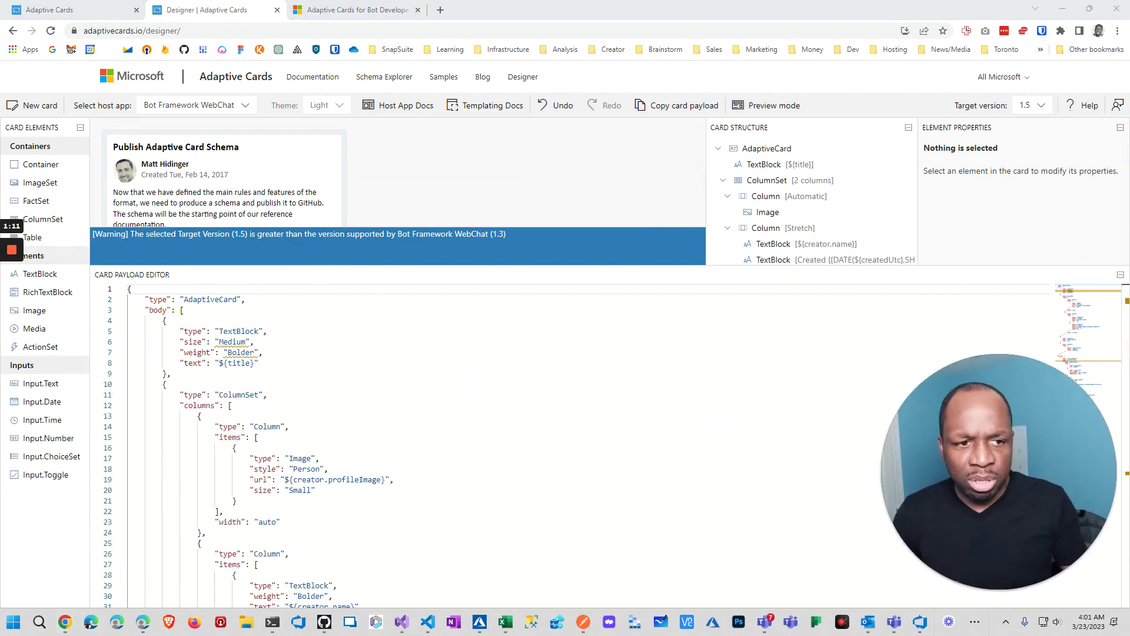
# Examine the start of the card payload: the AdaptiveCard type, the body array and its first TextBlock
pyautogui.moveTo(169, 301); pyautogui.dragTo(247, 300)
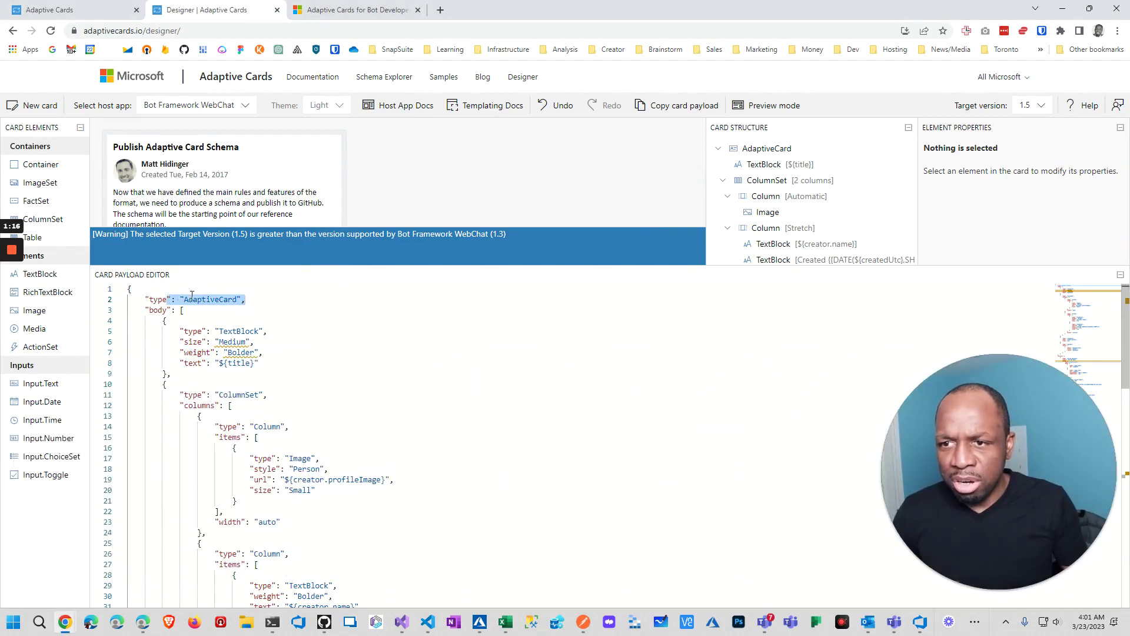
pyautogui.click(154, 313)
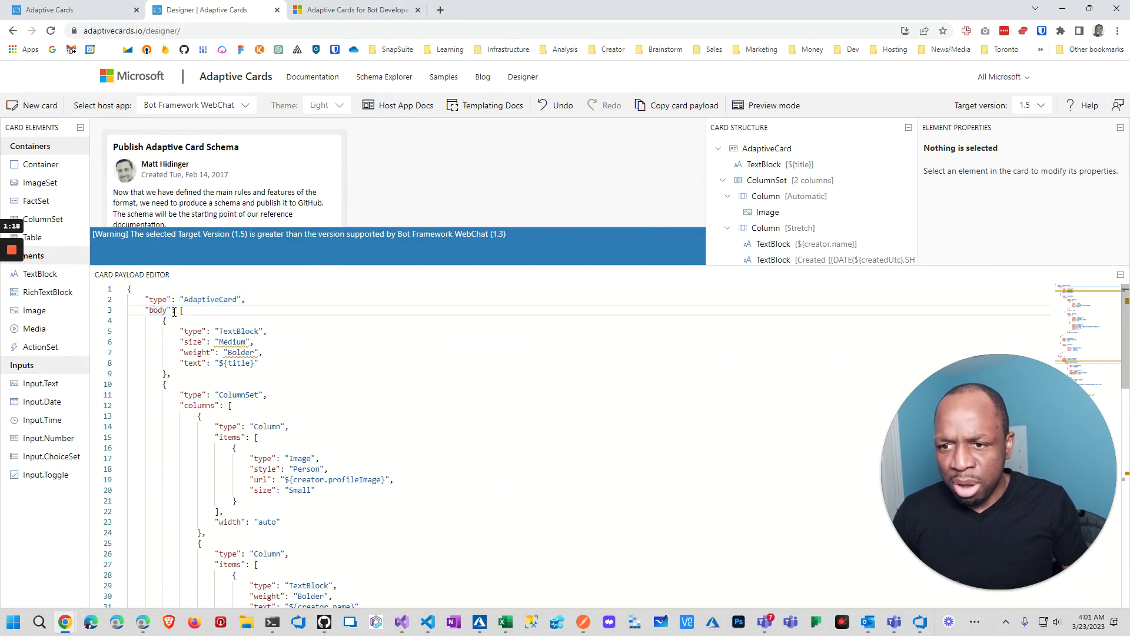
pyautogui.moveTo(181, 310); pyautogui.dragTo(225, 484)
pyautogui.click(219, 460)
pyautogui.scroll(8, 206, 456)
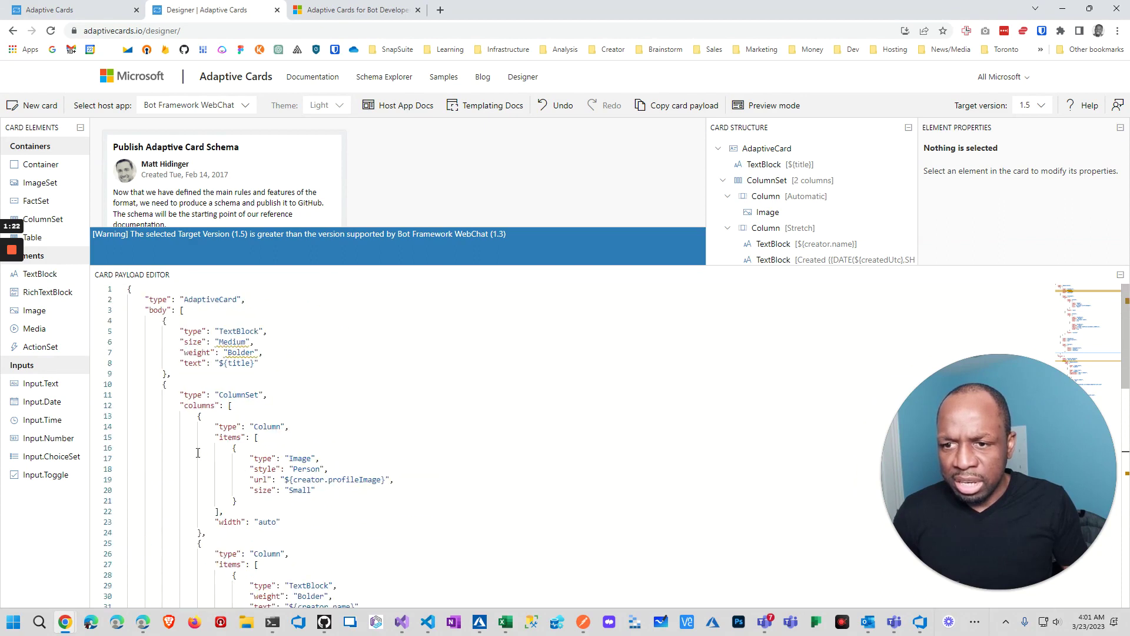
pyautogui.moveTo(163, 321); pyautogui.dragTo(172, 373)
pyautogui.doubleClick(242, 332)
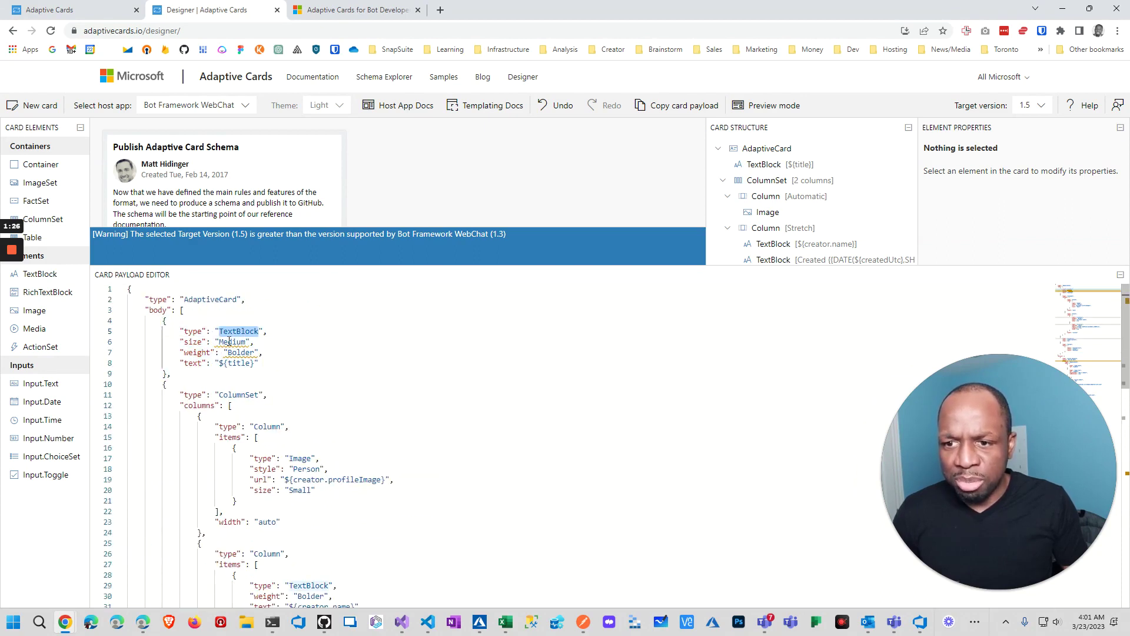
# Set the size of the title TextBlock to "Large" in the card payload
pyautogui.doubleClick(229, 341)
pyautogui.write('Larg')
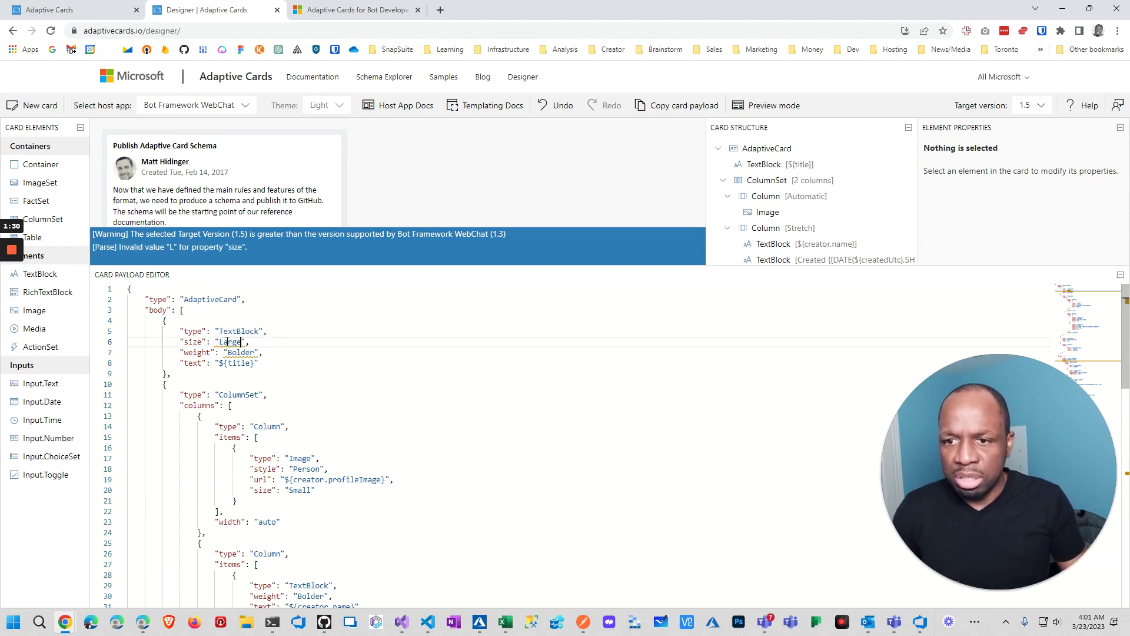
pyautogui.hotkey('ctrl', 's')
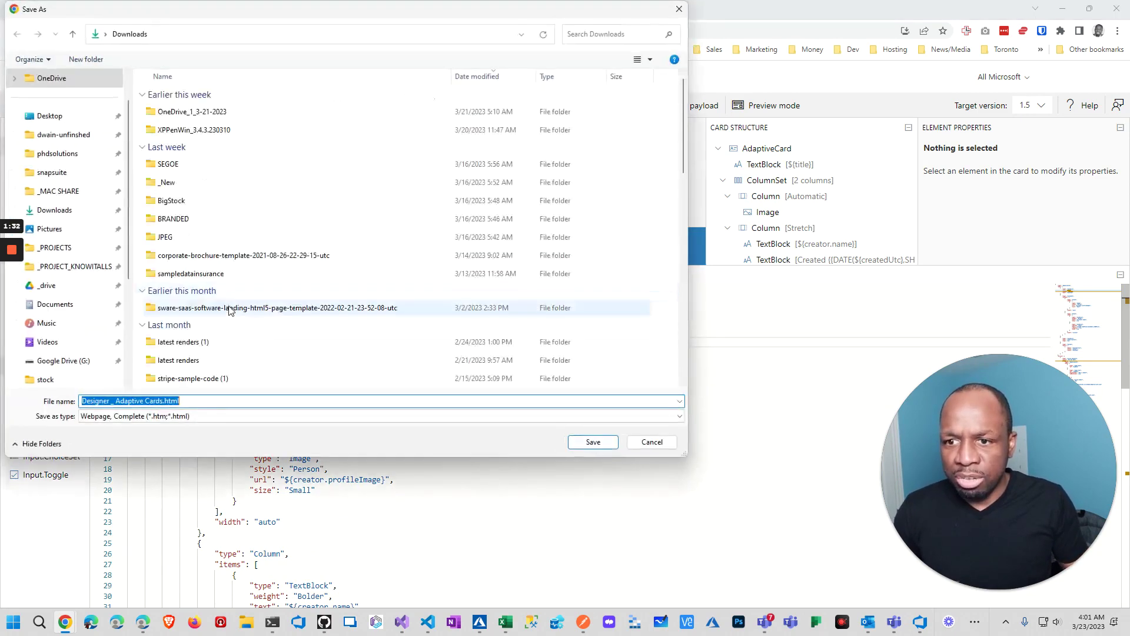
pyautogui.click(652, 442)
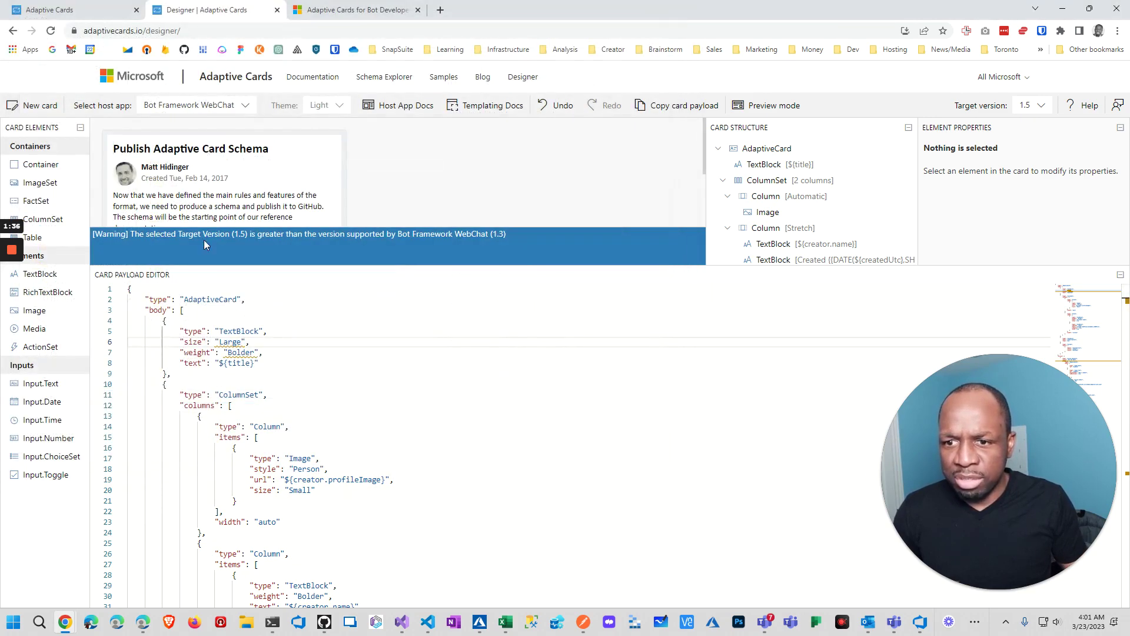
# Set the weight of the title TextBlock to "lighter" in the card payload
pyautogui.click(241, 353)
pyautogui.doubleClick(241, 352)
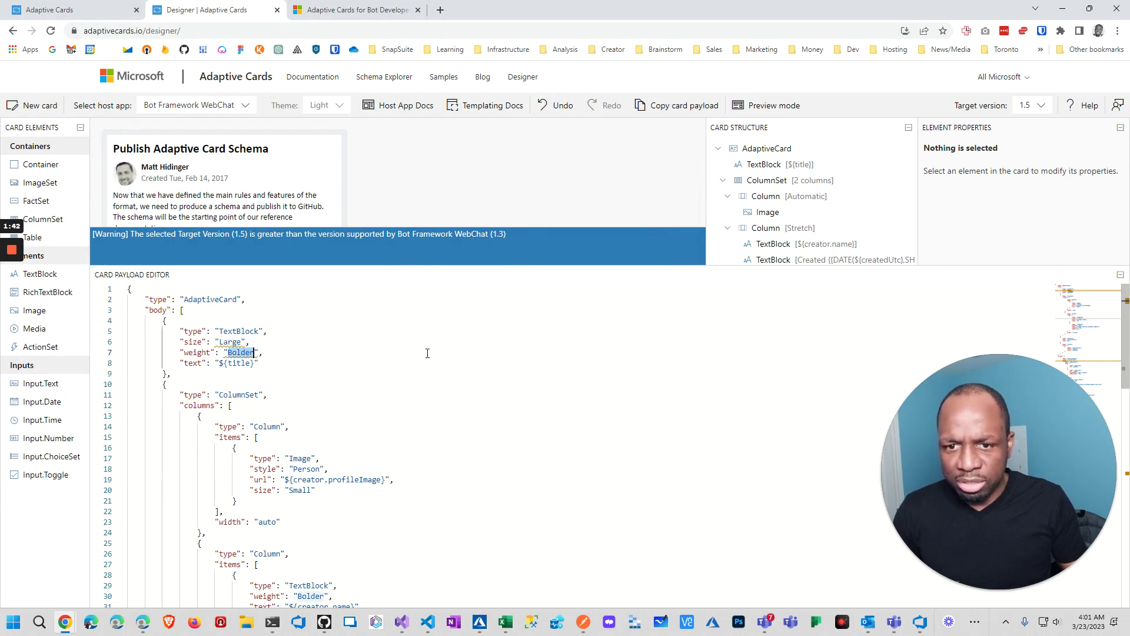
pyautogui.write('light')
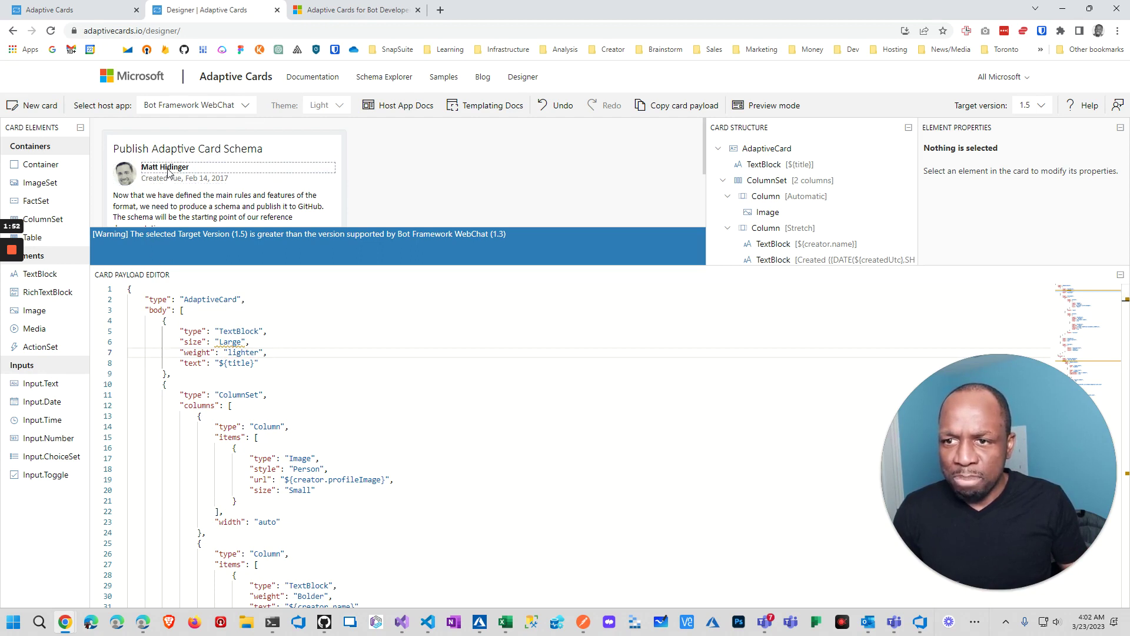
# Examine the ColumnSet in the payload, including its two column definitions, their widths and the image item
pyautogui.scroll(-1, 151, 206)
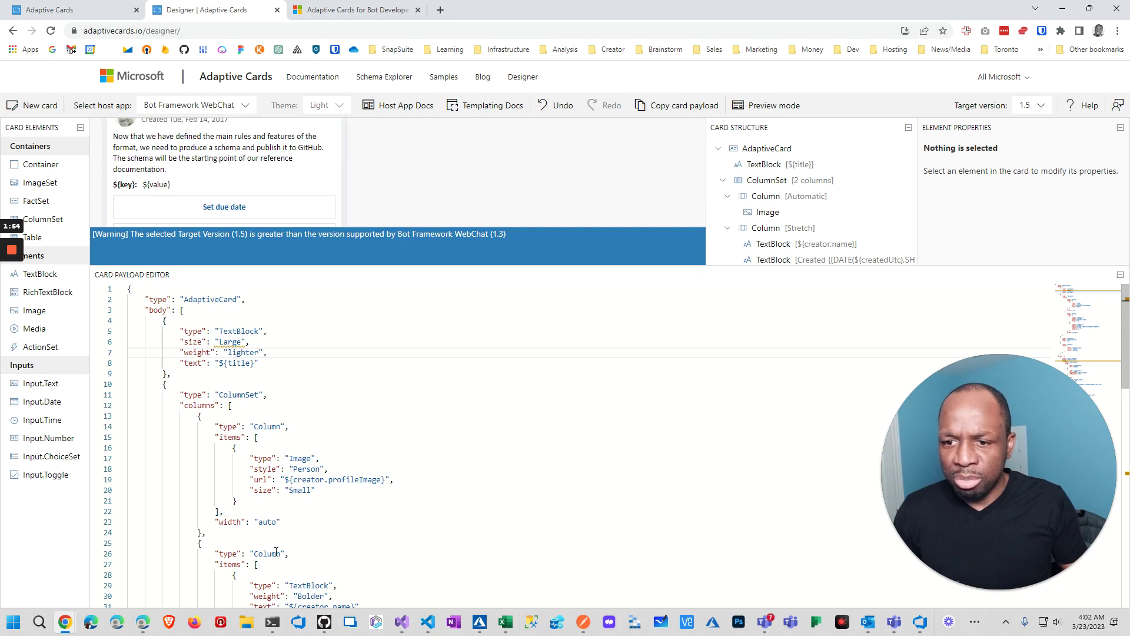
pyautogui.click(223, 430)
pyautogui.doubleClick(232, 395)
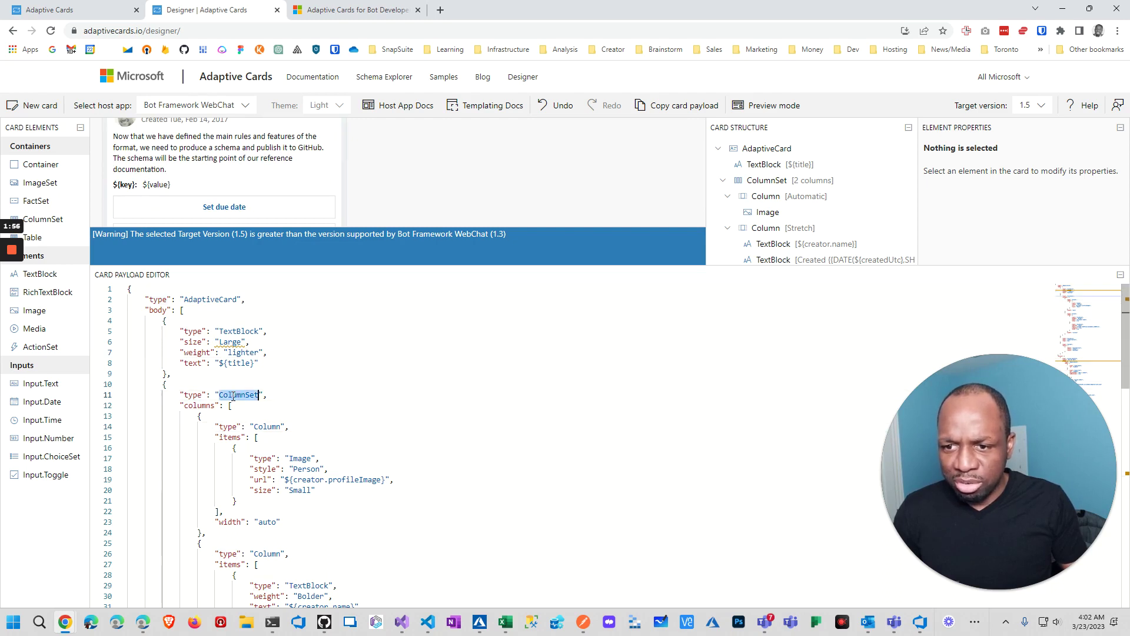
pyautogui.scroll(-2, 222, 450)
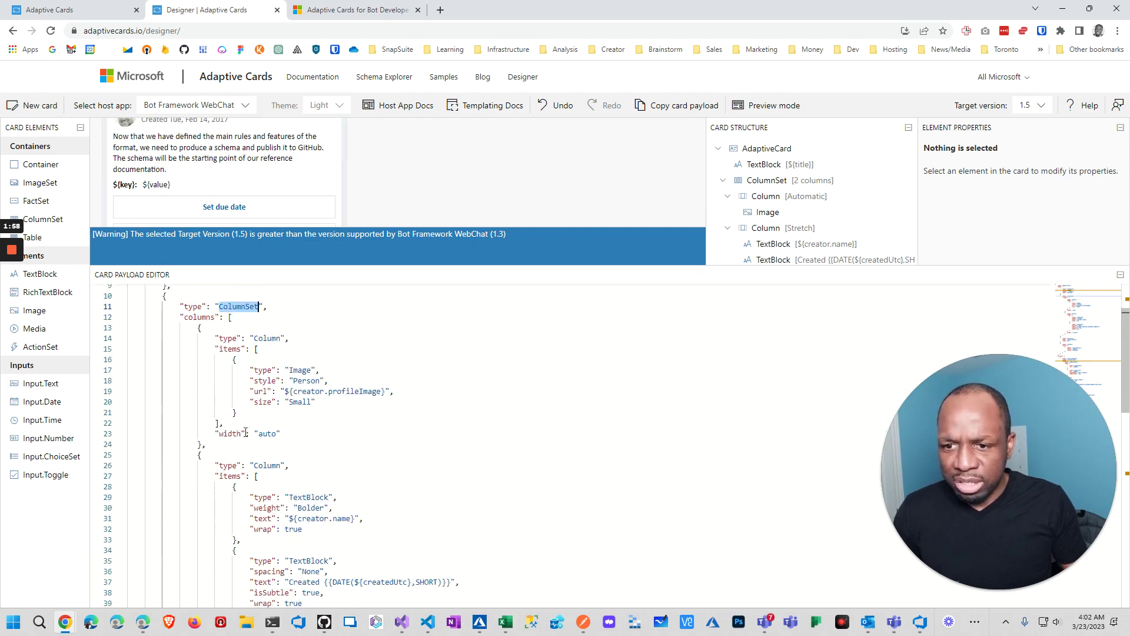
pyautogui.moveTo(198, 328); pyautogui.dragTo(216, 446)
pyautogui.scroll(-2, 216, 446)
pyautogui.moveTo(198, 366); pyautogui.dragTo(231, 558)
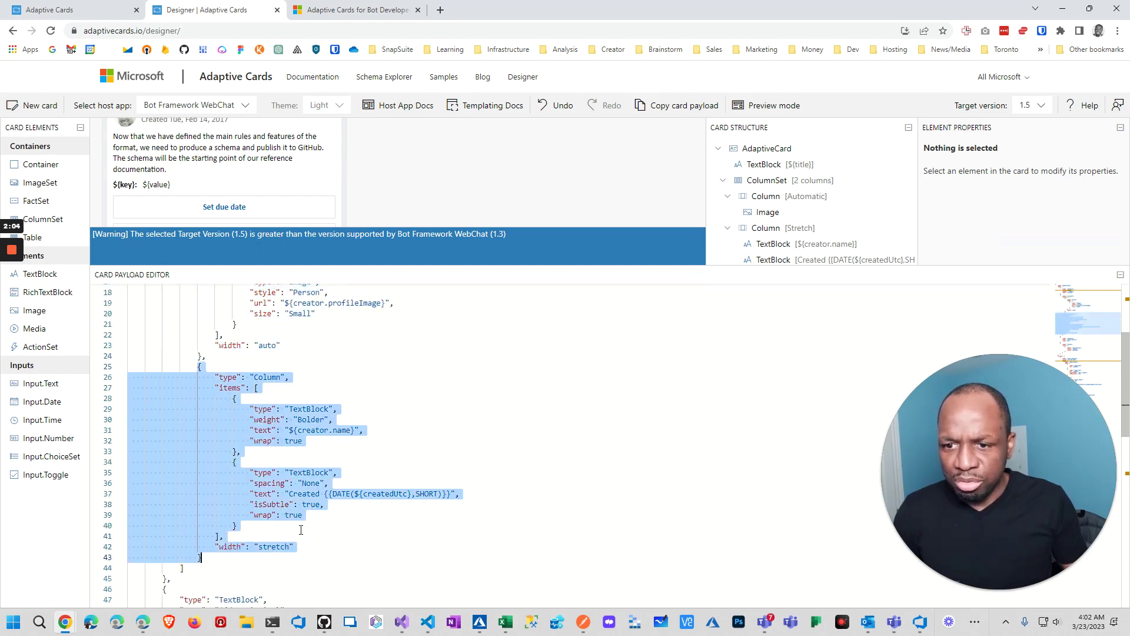
pyautogui.scroll(3, 301, 530)
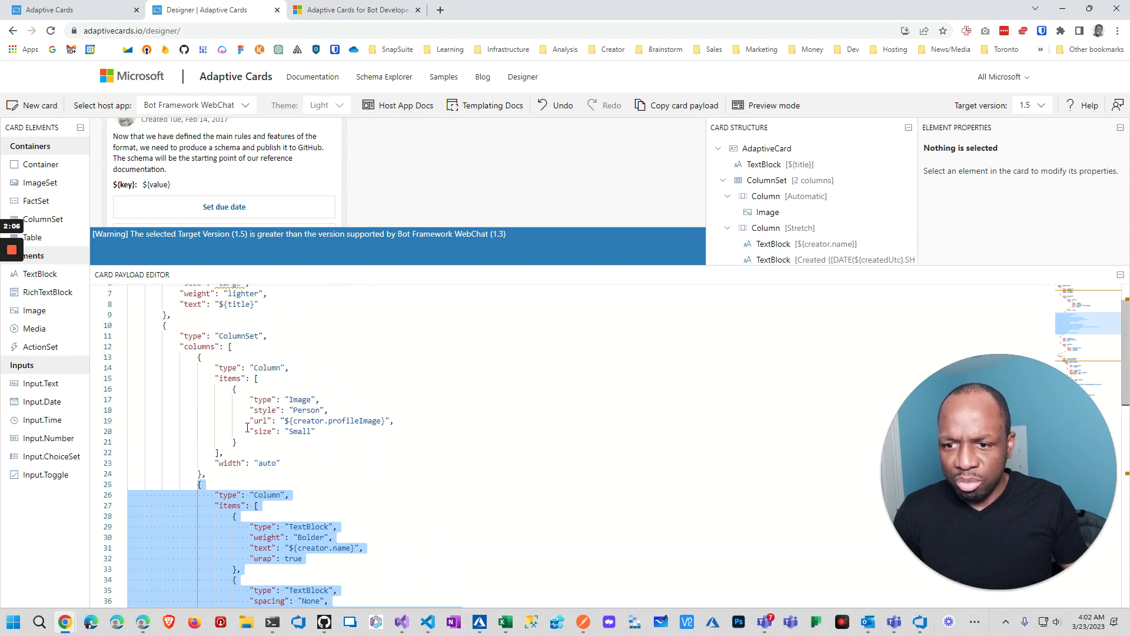
pyautogui.doubleClick(268, 464)
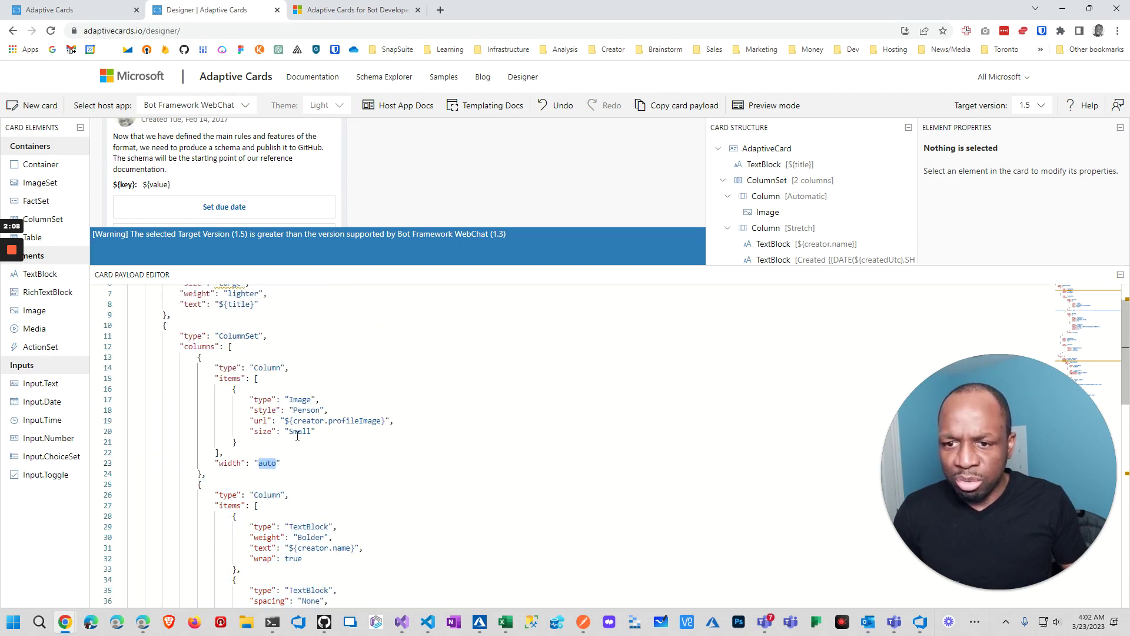
pyautogui.scroll(2, 297, 436)
pyautogui.click(303, 460)
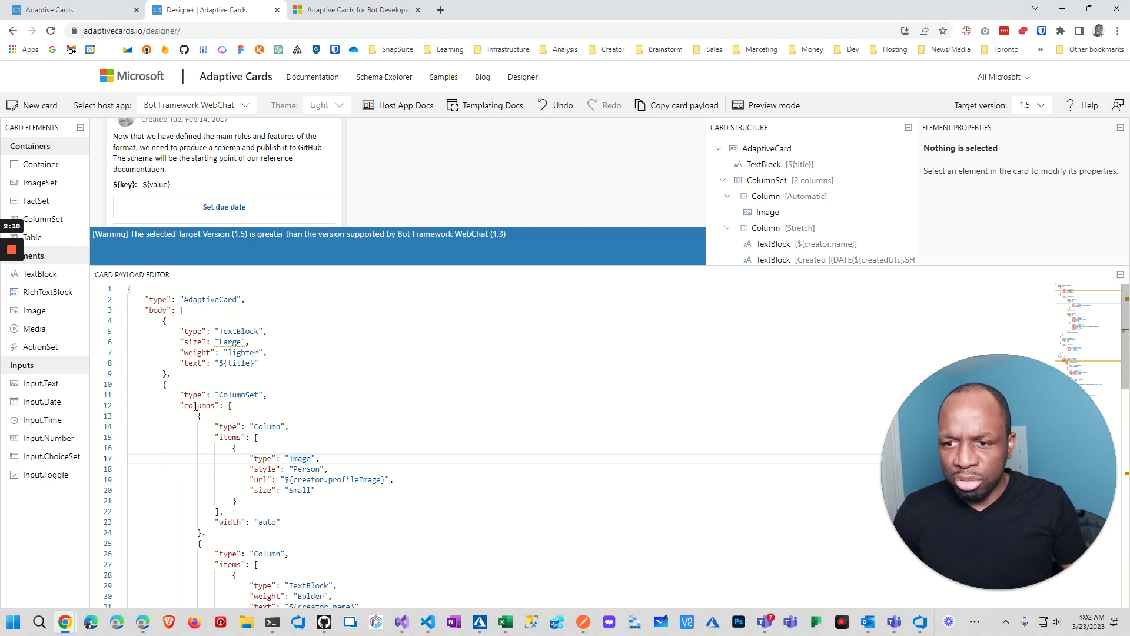
# Examine the description TextBlock, the FactSet and the actions in the payload, and compare them with the card preview
pyautogui.scroll(-8, 196, 407)
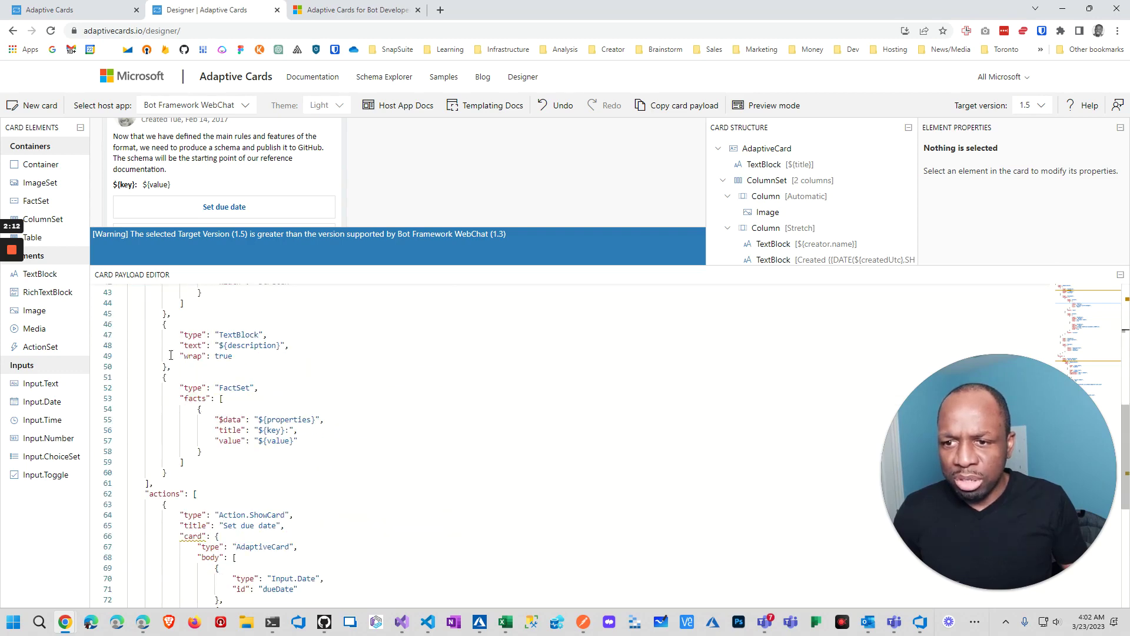
pyautogui.moveTo(149, 323); pyautogui.dragTo(239, 470)
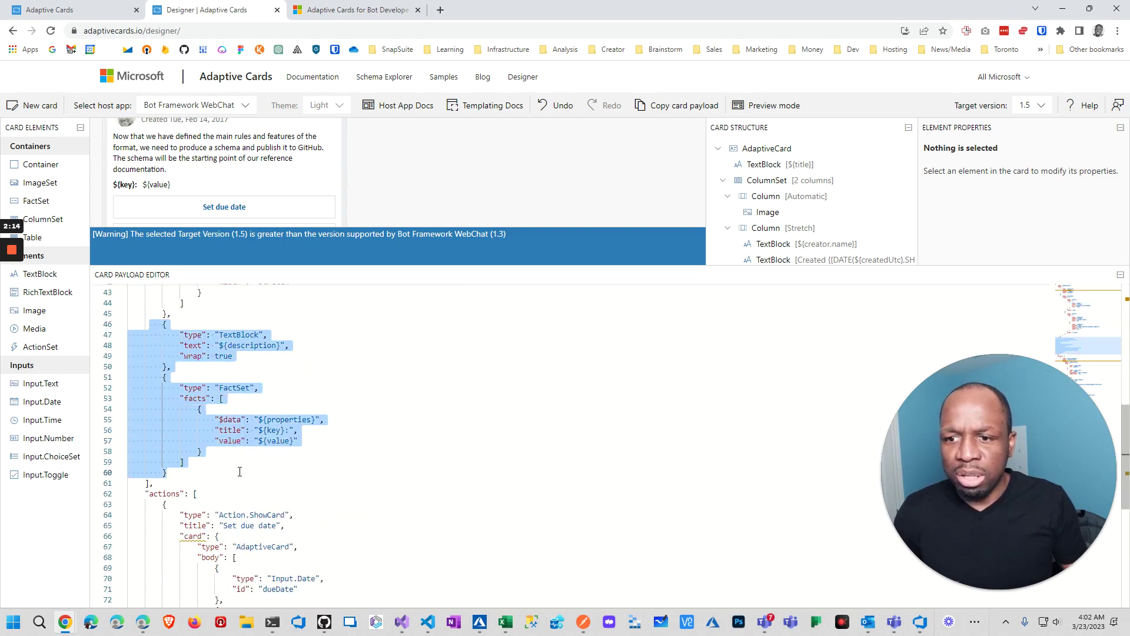
pyautogui.scroll(-6, 239, 471)
pyautogui.scroll(3, 247, 459)
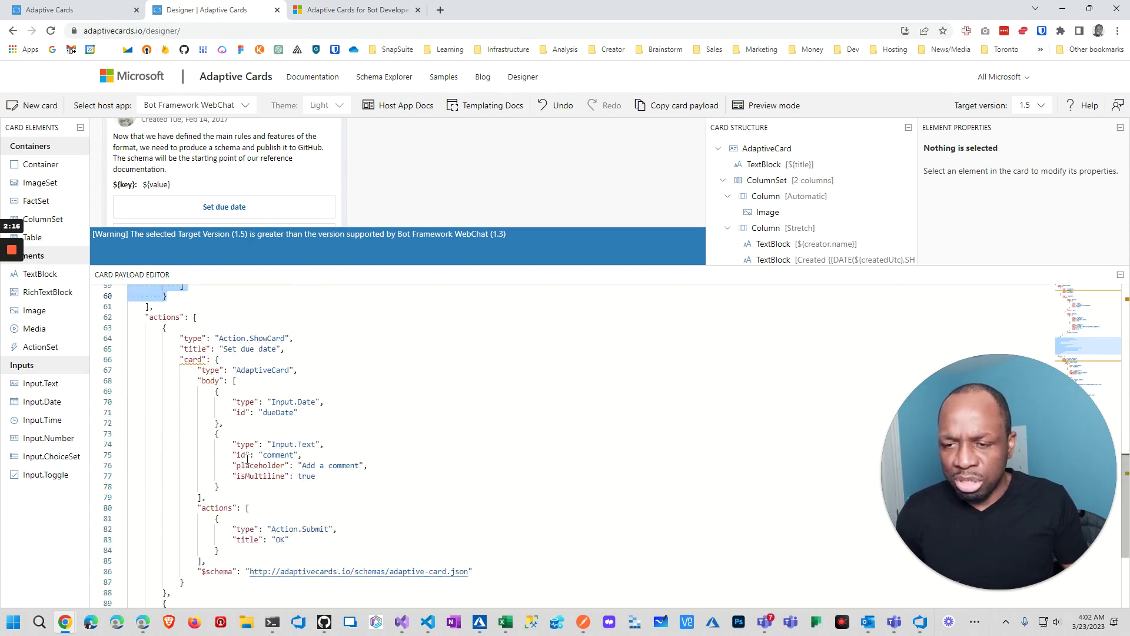
pyautogui.click(187, 308)
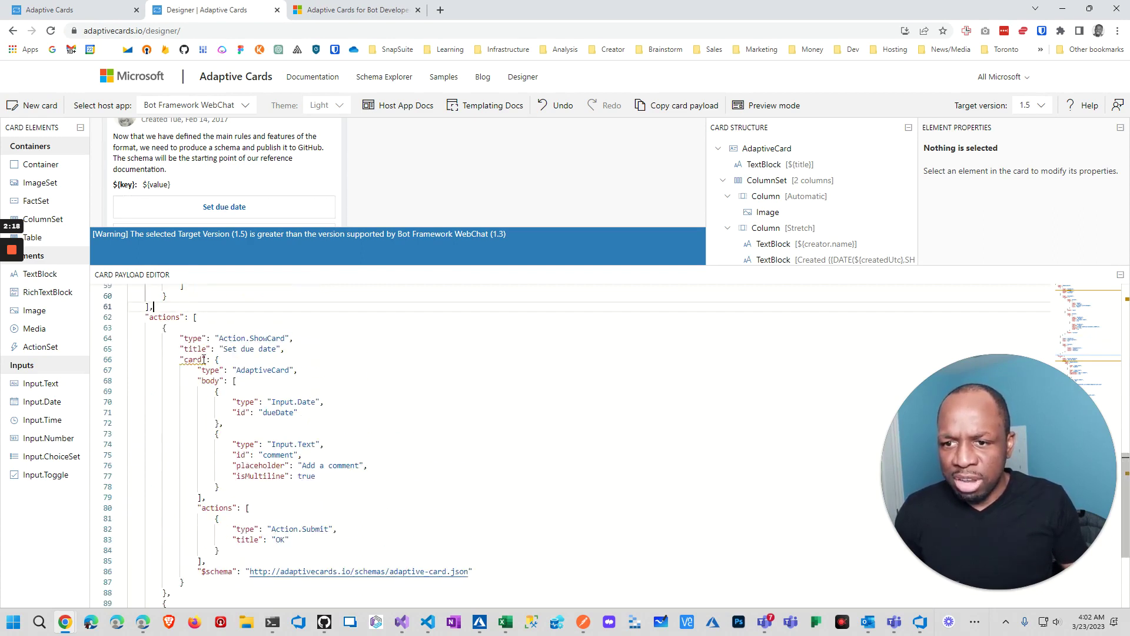
pyautogui.doubleClick(155, 318)
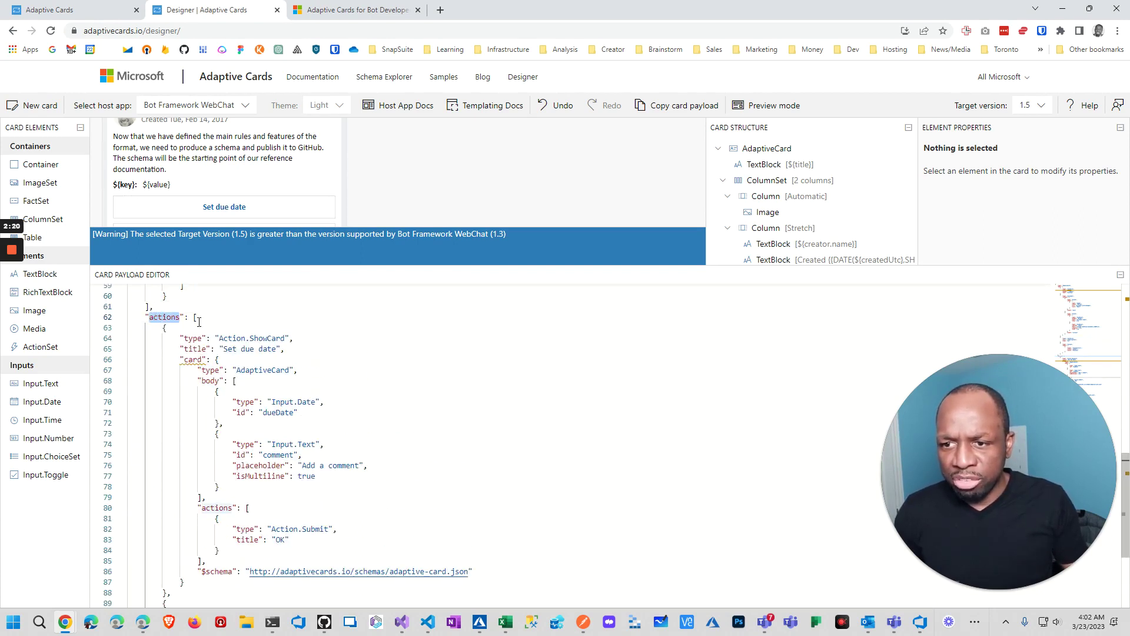
pyautogui.moveTo(272, 528); pyautogui.dragTo(329, 530)
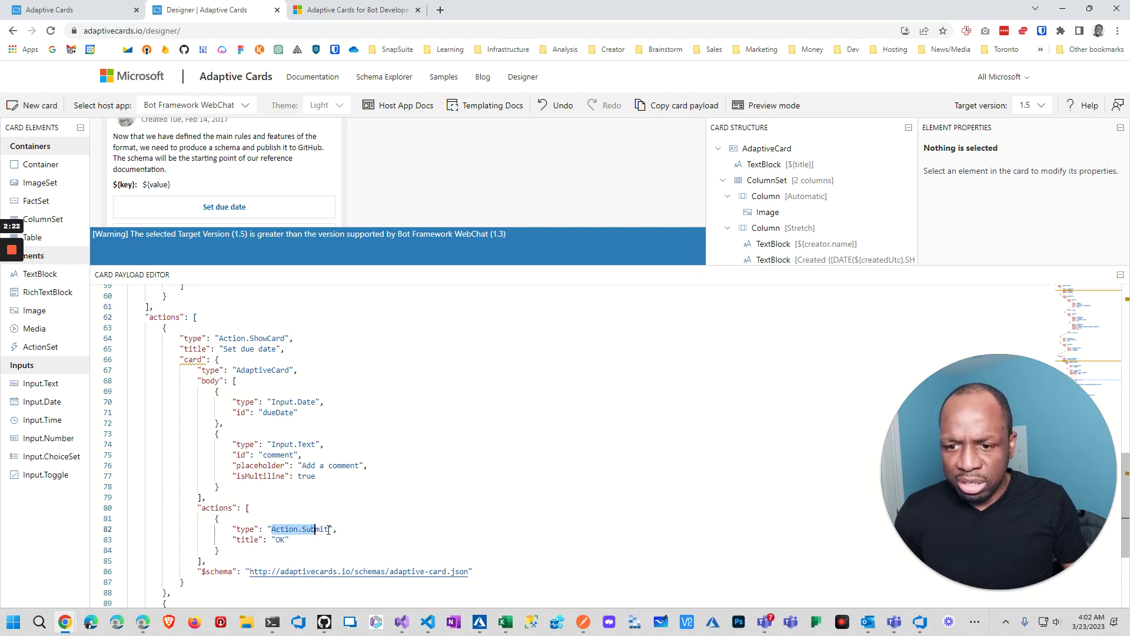
pyautogui.click(282, 539)
pyautogui.scroll(-1, 228, 200)
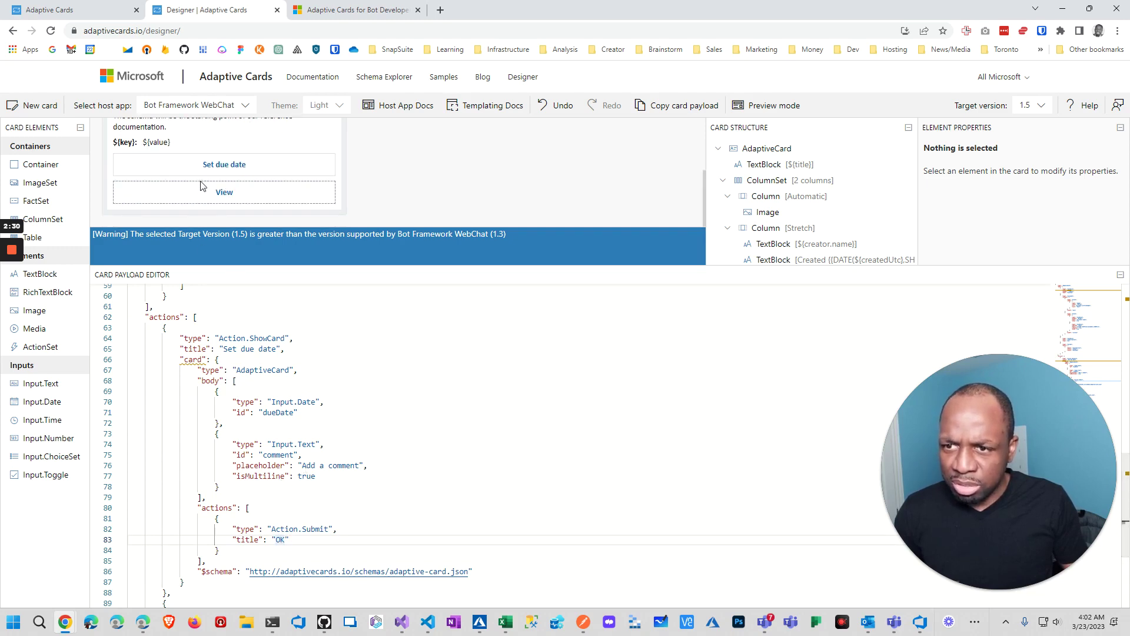
pyautogui.scroll(3, 201, 187)
pyautogui.scroll(-1, 194, 324)
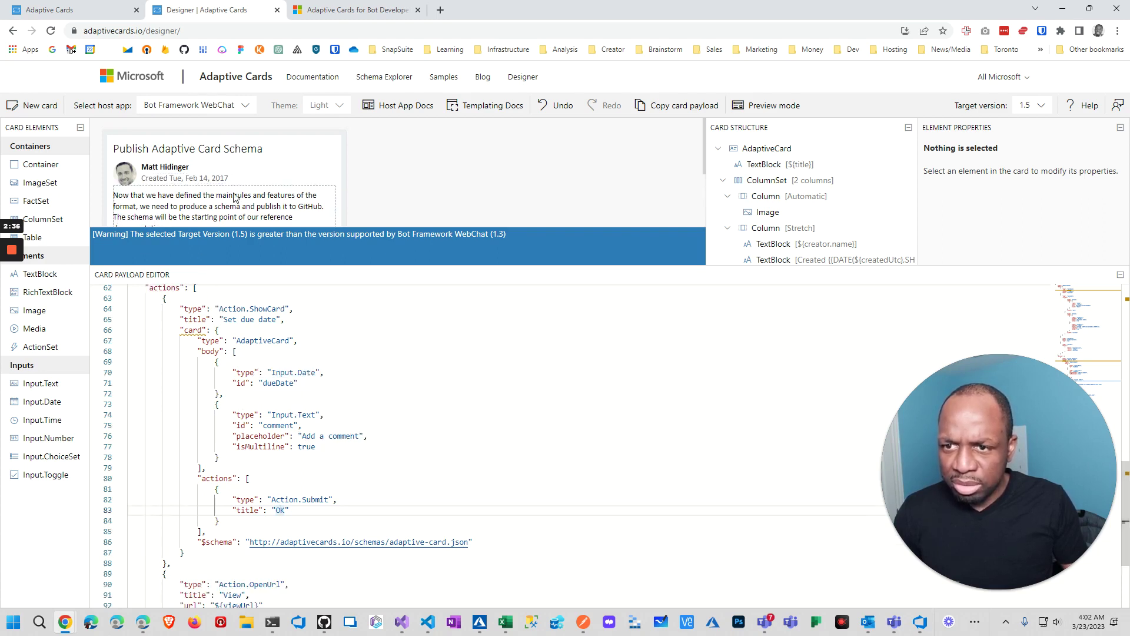
# Examine the "Set due date" Action.ShowCard in the payload, including its nested card's inputs and submit action
pyautogui.scroll(-3, 223, 176)
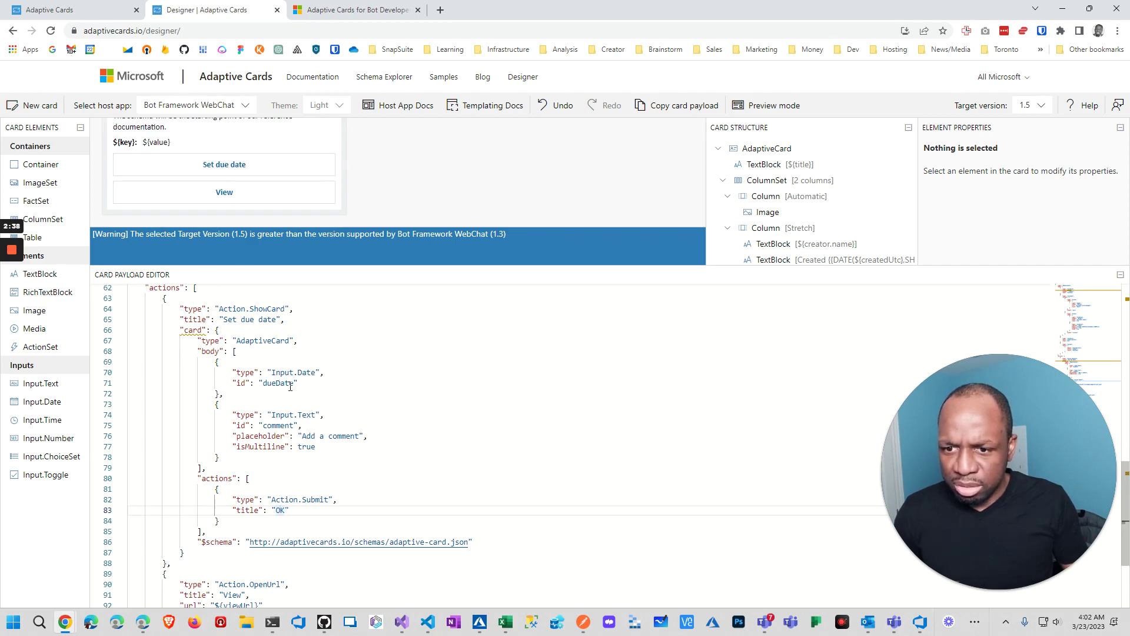
pyautogui.scroll(-5, 291, 395)
pyautogui.scroll(3, 294, 412)
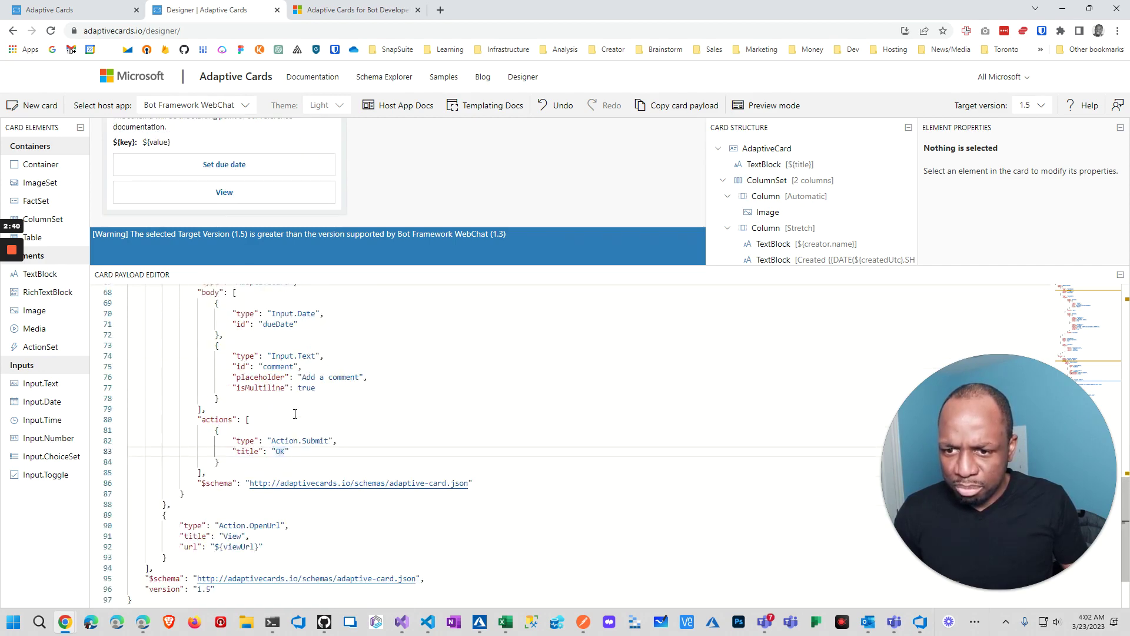
pyautogui.scroll(4, 295, 387)
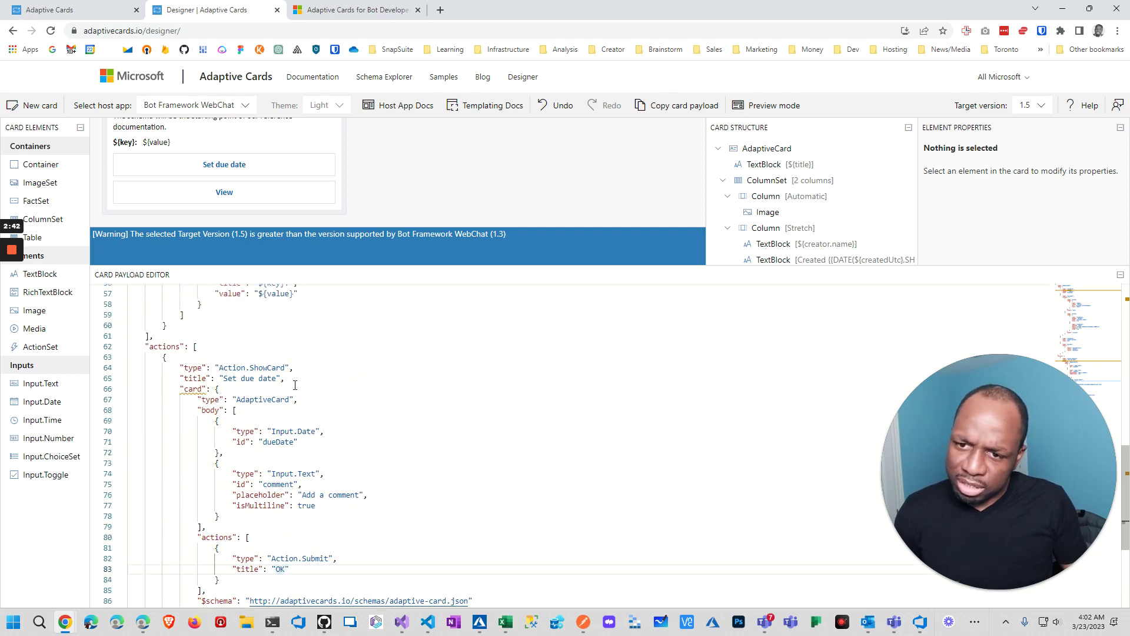
pyautogui.click(232, 378)
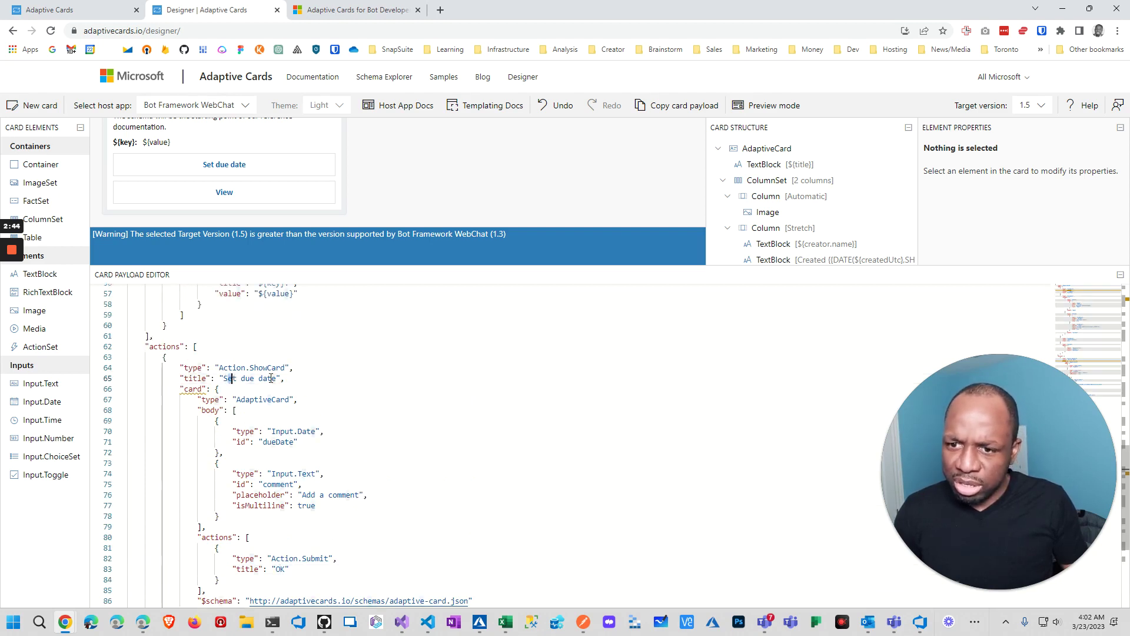
pyautogui.moveTo(180, 389); pyautogui.dragTo(231, 391)
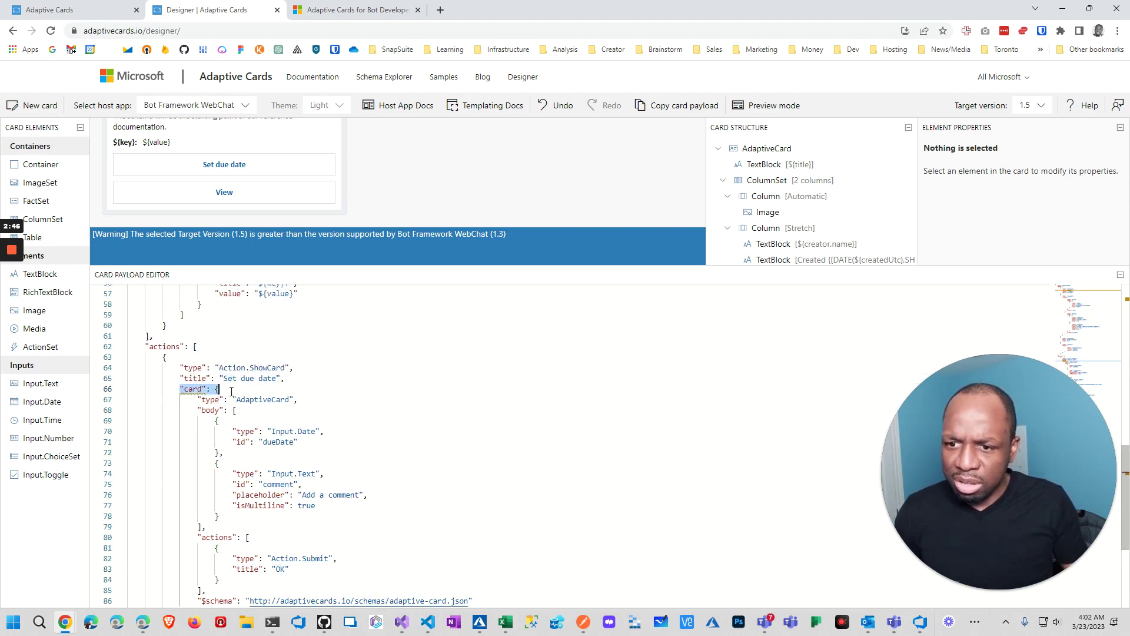
pyautogui.scroll(-1, 226, 403)
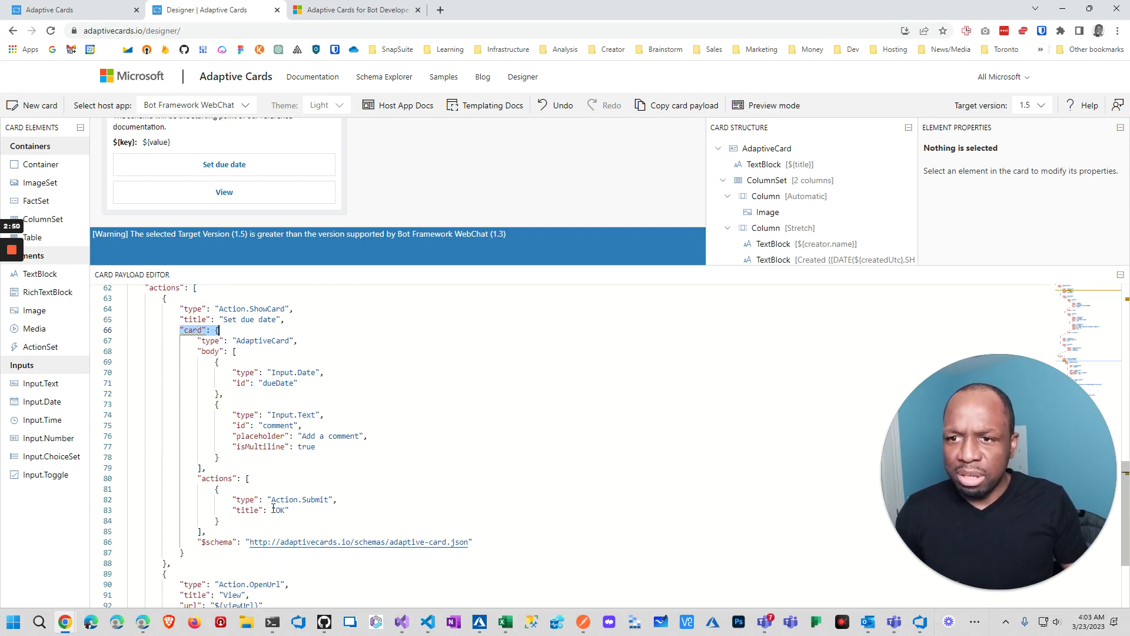
pyautogui.scroll(4, 287, 454)
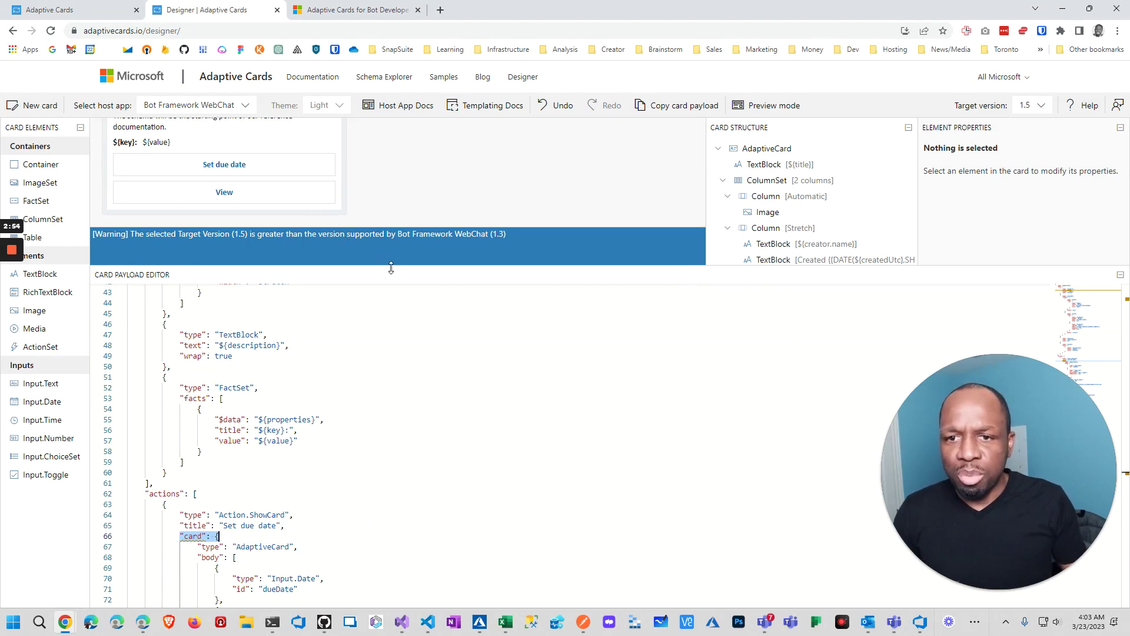
# Enlarge the card preview area and add a Media element between the description TextBlock and the FactSet
pyautogui.moveTo(391, 267); pyautogui.dragTo(392, 334)
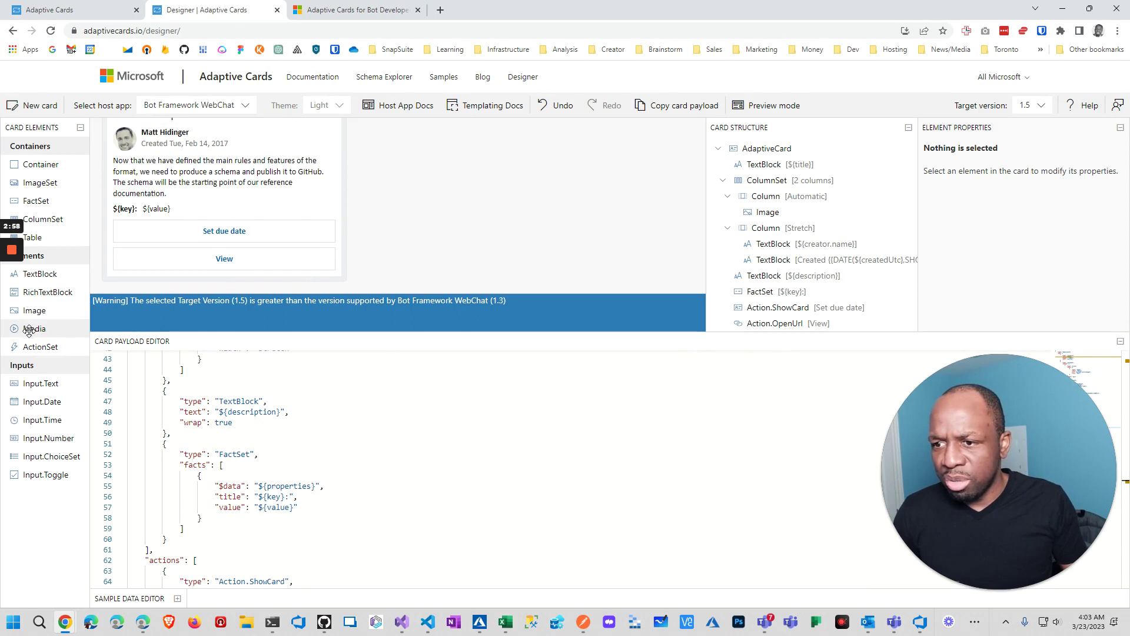
pyautogui.moveTo(28, 330); pyautogui.dragTo(174, 200)
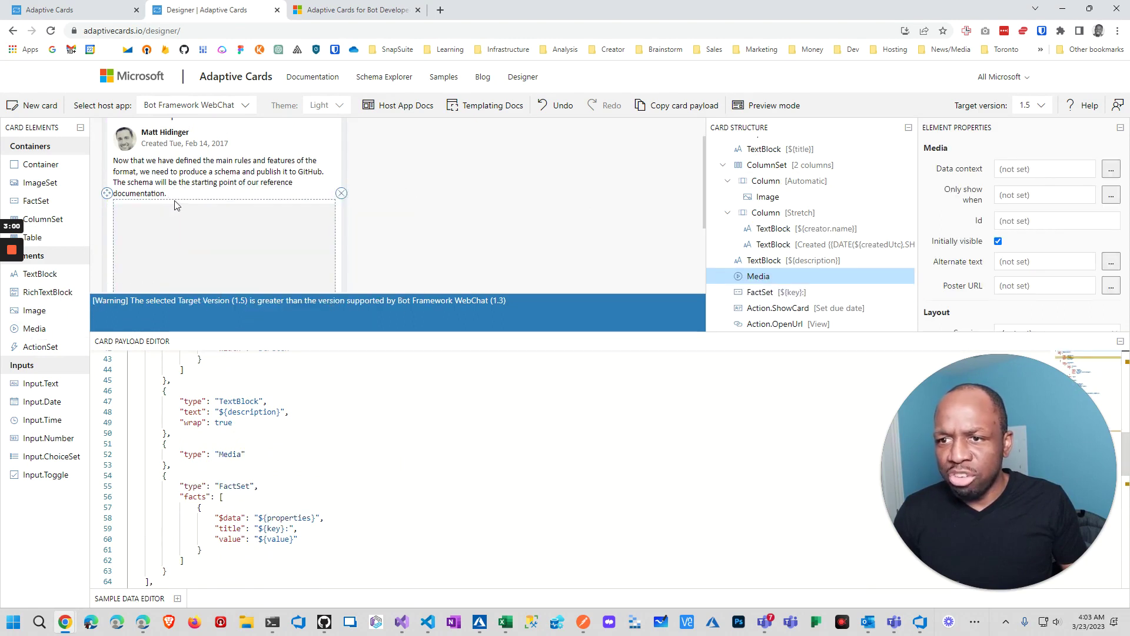
pyautogui.scroll(-2, 224, 177)
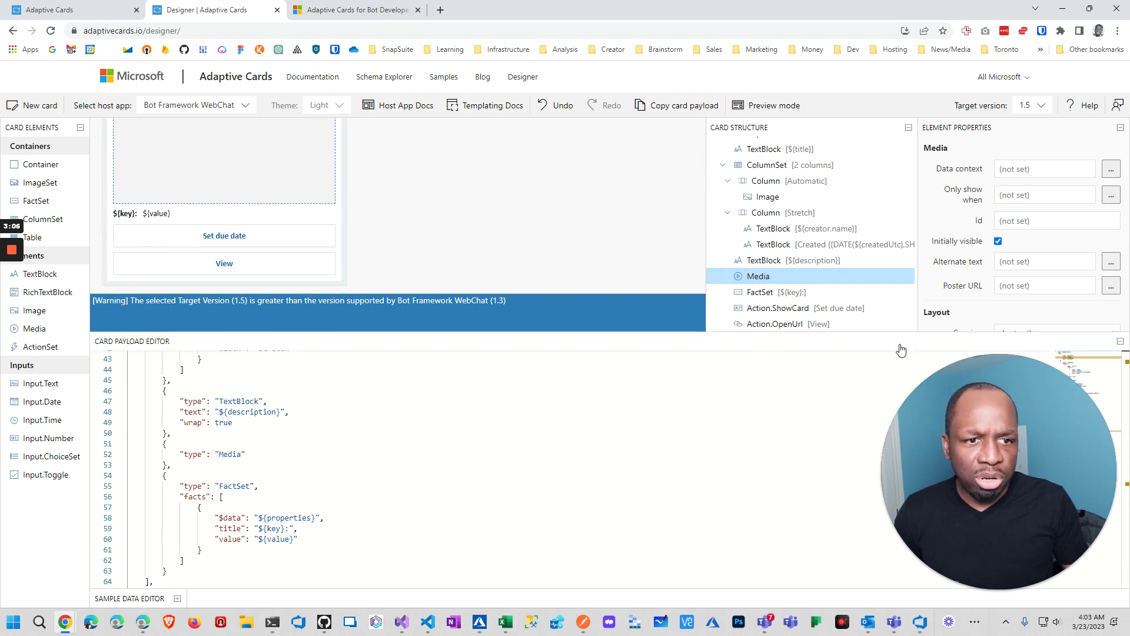
# Give the preview and element properties more room and add a new source to the Media element
pyautogui.moveTo(907, 333); pyautogui.dragTo(906, 484)
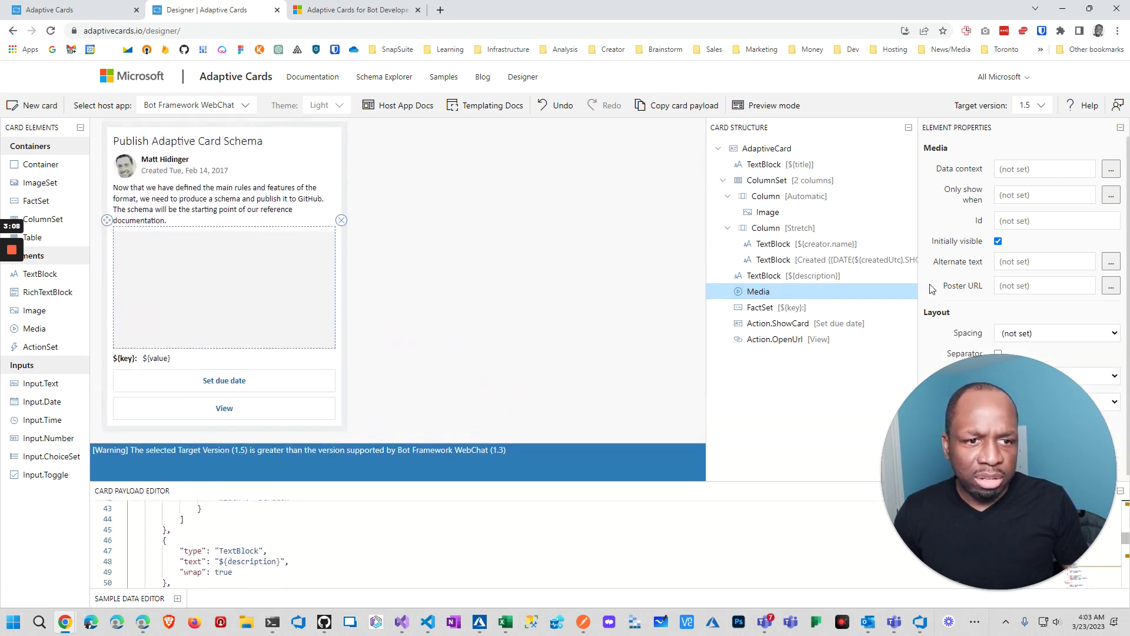
pyautogui.moveTo(919, 288); pyautogui.dragTo(599, 289)
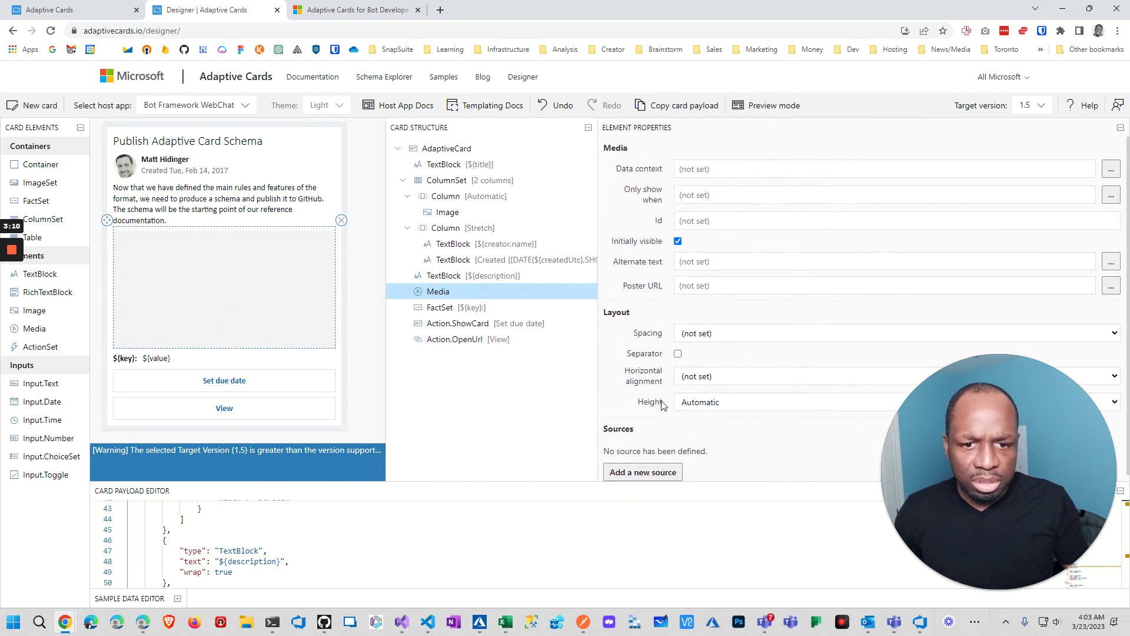
pyautogui.click(660, 473)
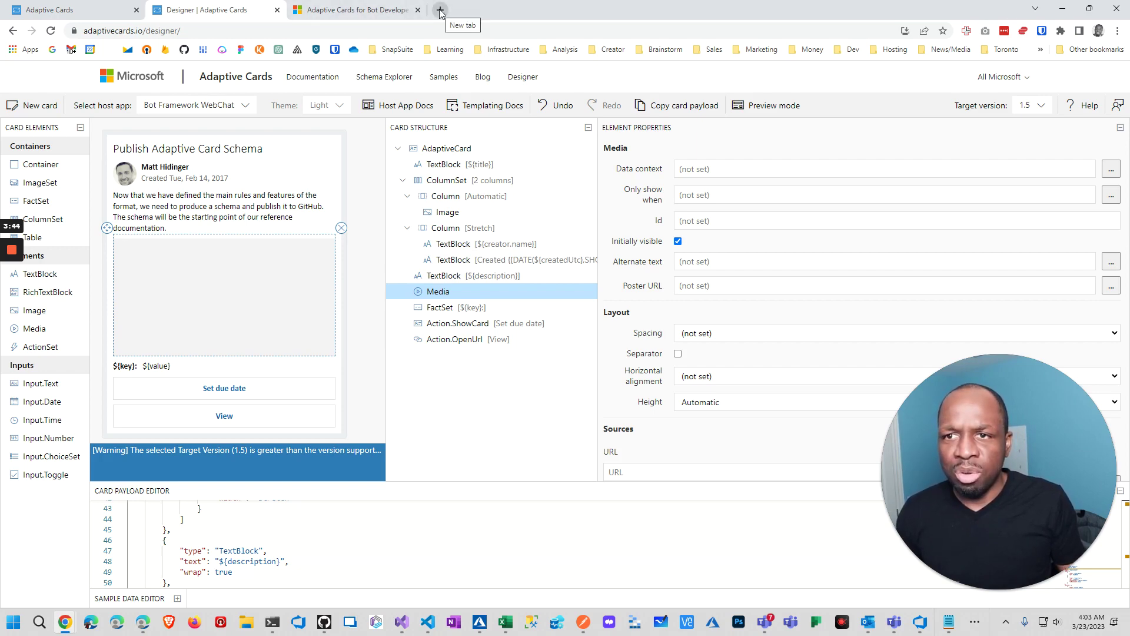
# Switch to the ChatGPT conversation and read the adaptive card prompt with its checkbox list, submit button, title and subtitle requirements
pyautogui.hotkey('alt', 'Tab')
pyautogui.hotkey('alt', 'Tab')
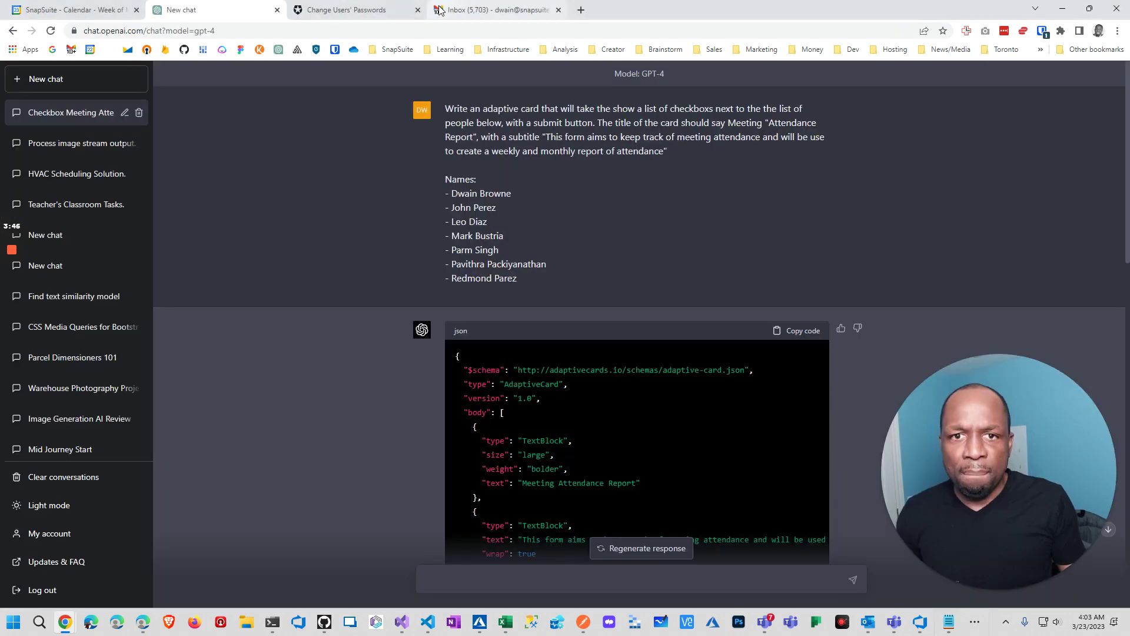
pyautogui.moveTo(446, 111); pyautogui.dragTo(800, 108)
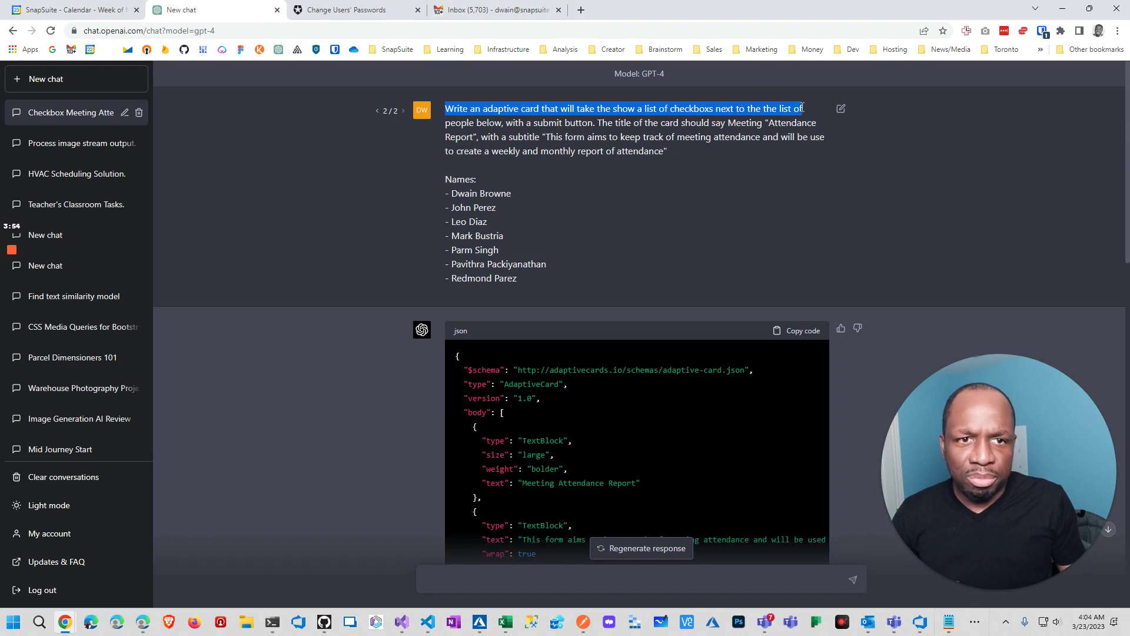
pyautogui.moveTo(802, 108); pyautogui.dragTo(823, 149)
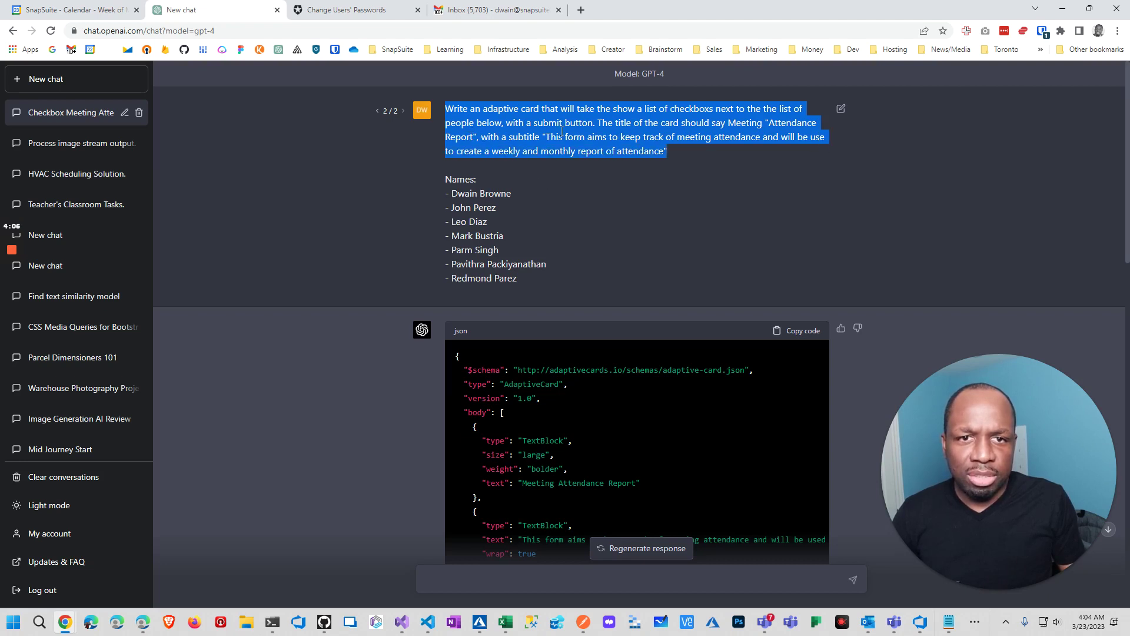
pyautogui.click(619, 124)
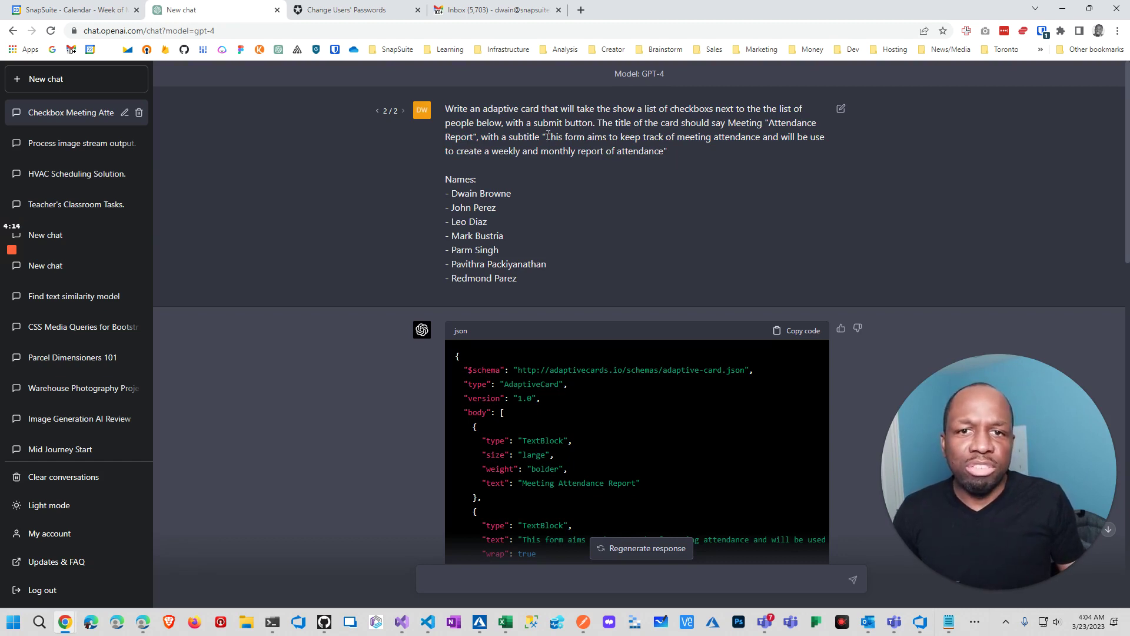
pyautogui.moveTo(546, 136); pyautogui.dragTo(662, 151)
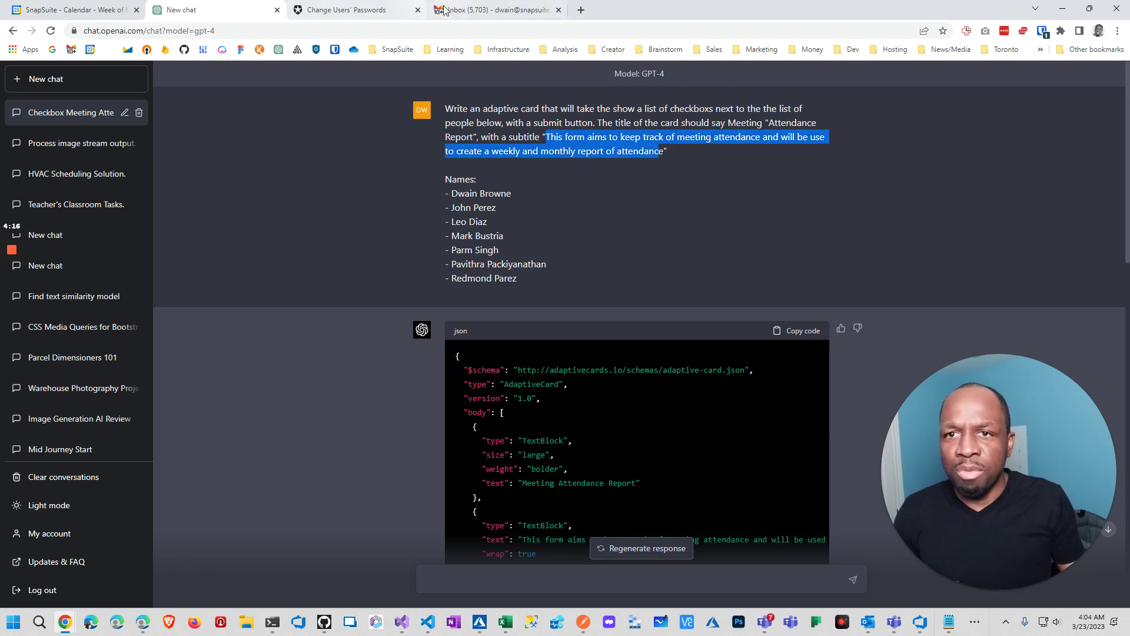
# Close the password help, inbox and calendar pages, keeping only the ChatGPT conversation open
pyautogui.click(417, 10)
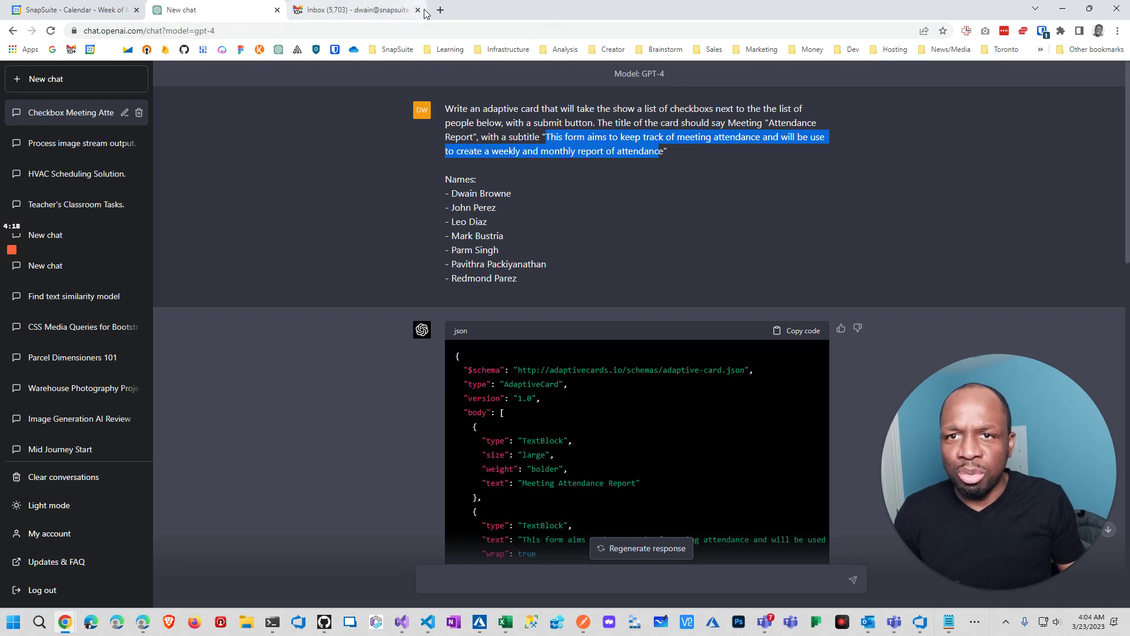
pyautogui.click(418, 10)
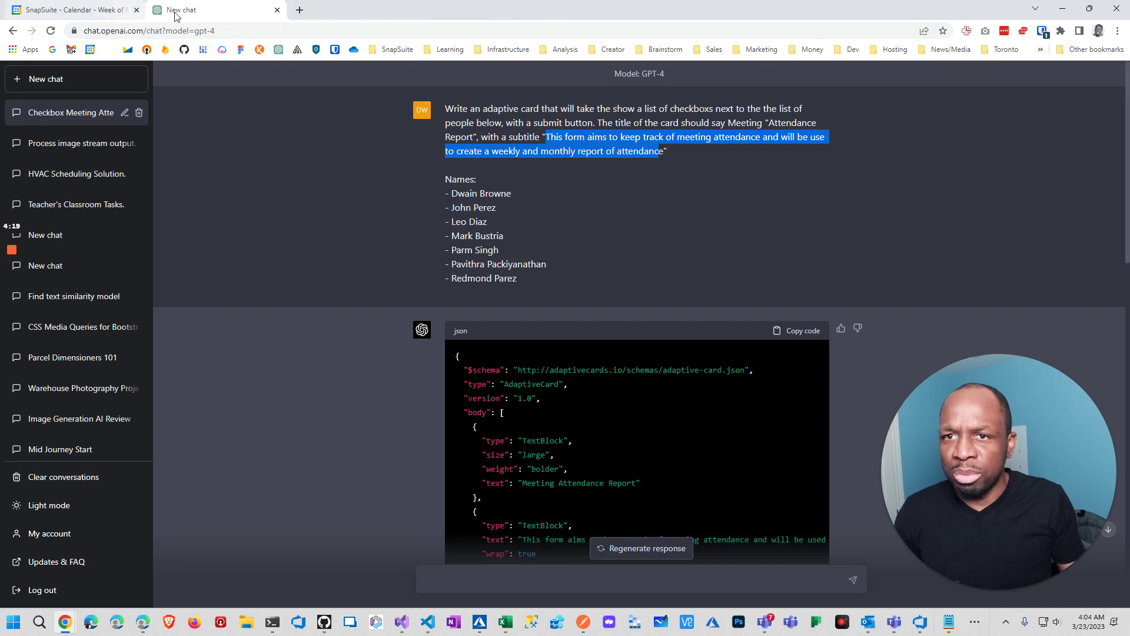
pyautogui.click(136, 10)
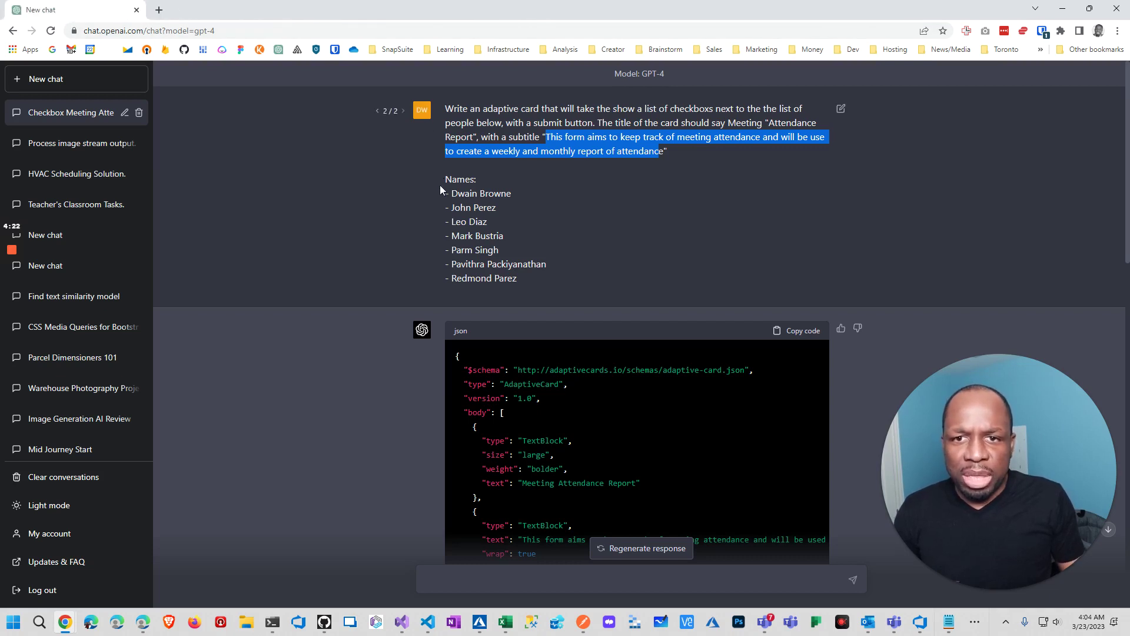
# Review the prompt's list of attendee names and the generated adaptive card JSON through to its Submit action
pyautogui.moveTo(441, 189); pyautogui.dragTo(433, 140)
pyautogui.click(520, 275)
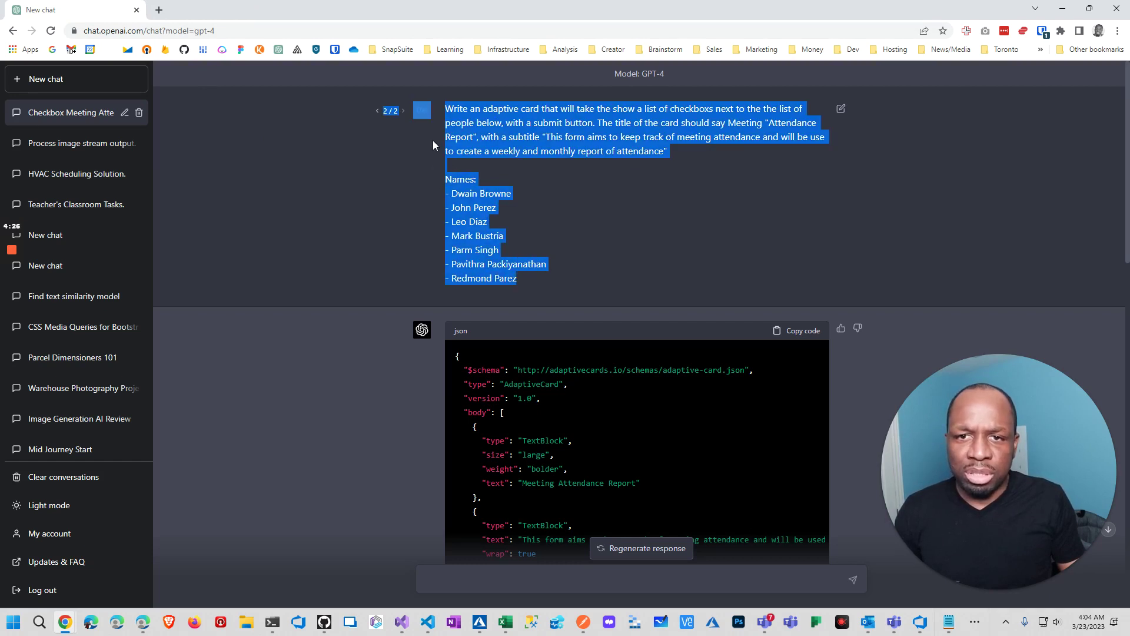
pyautogui.click(459, 191)
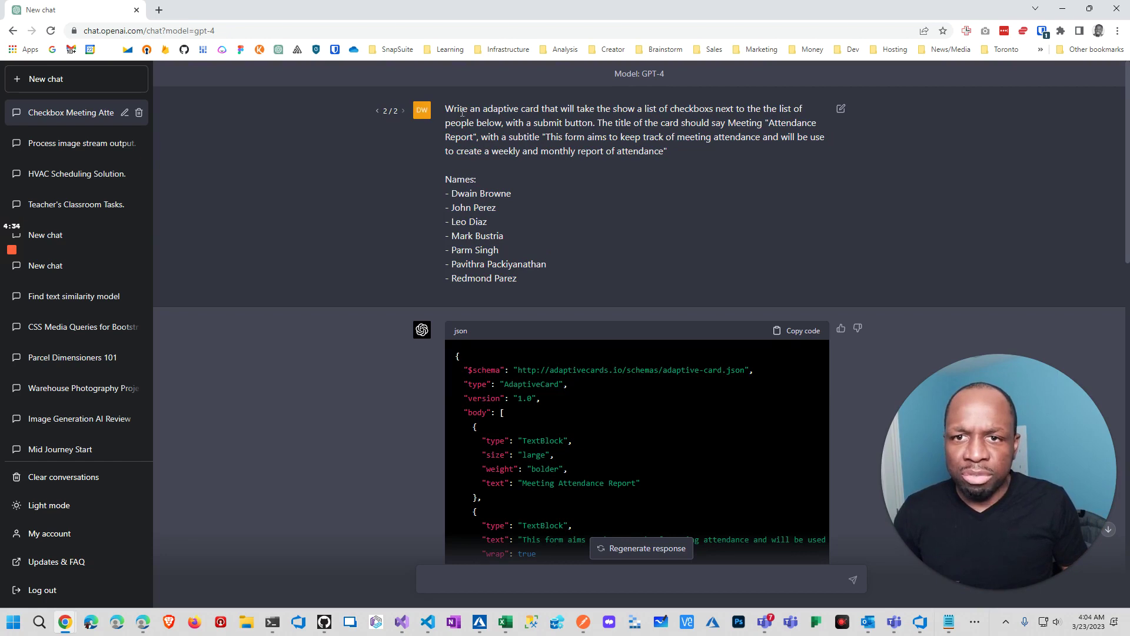
pyautogui.scroll(-15, 478, 196)
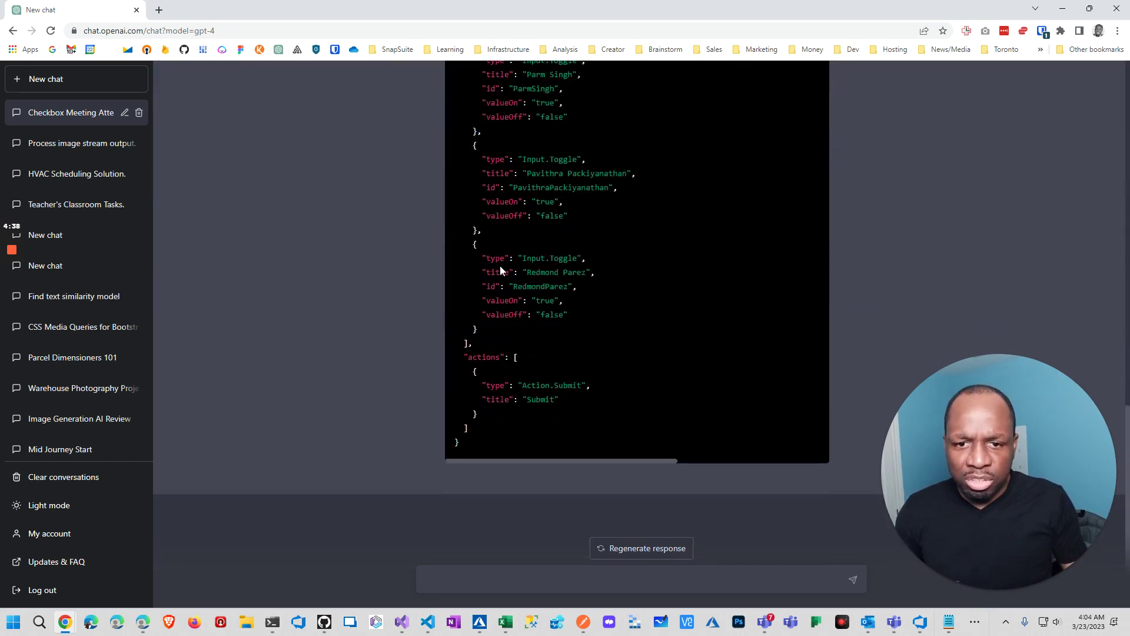
# Copy the generated adaptive card JSON and switch to the Azure Logic Apps Designer
pyautogui.scroll(15, 500, 266)
pyautogui.click(808, 333)
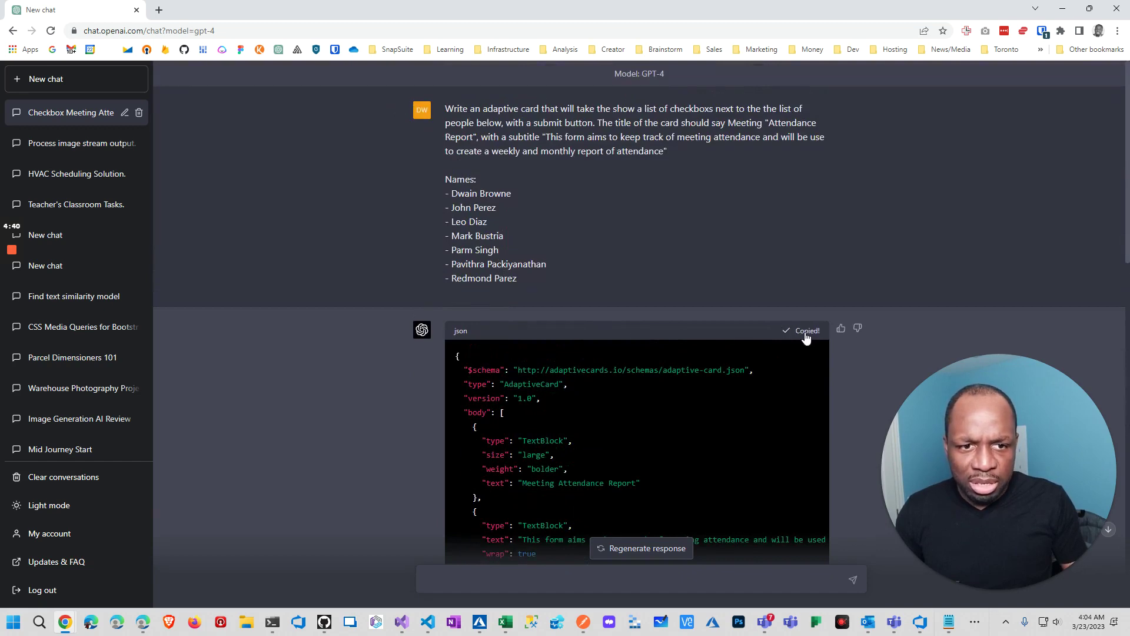
pyautogui.hotkey('alt', 'Tab')
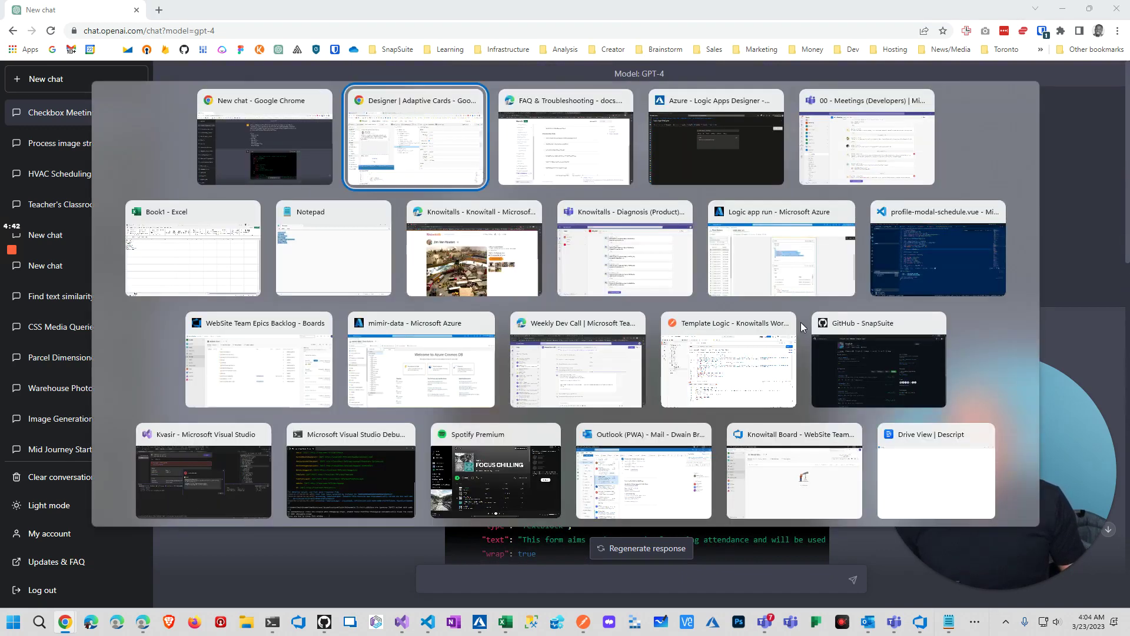
pyautogui.hotkey('alt', 'Tab')
pyautogui.hotkey('alt', 'Tab')
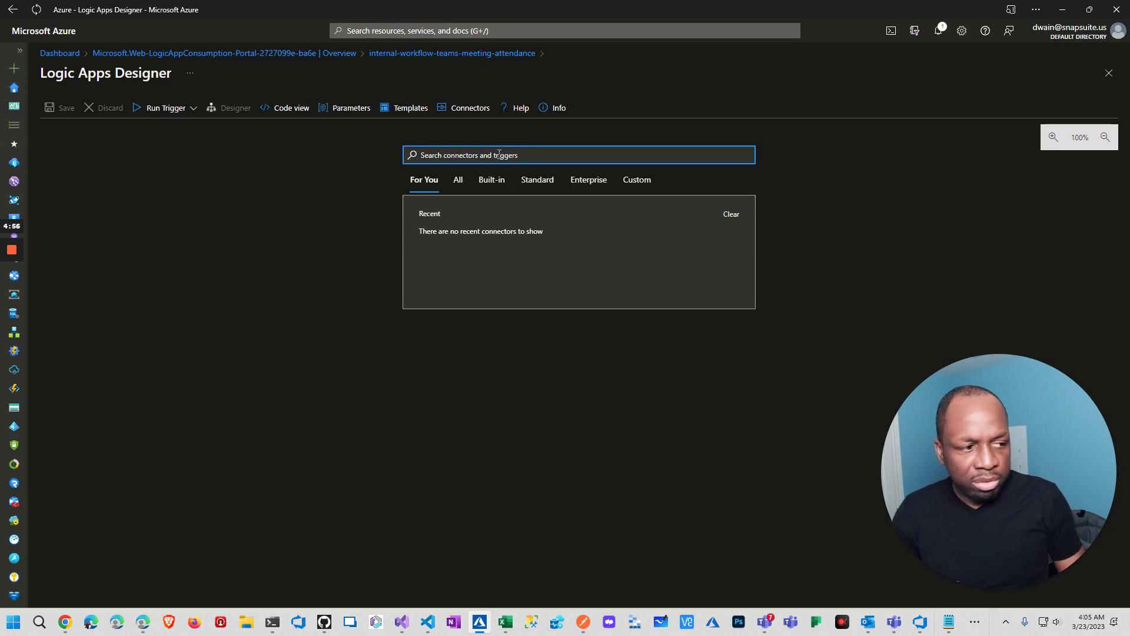
pyautogui.write('scheule')
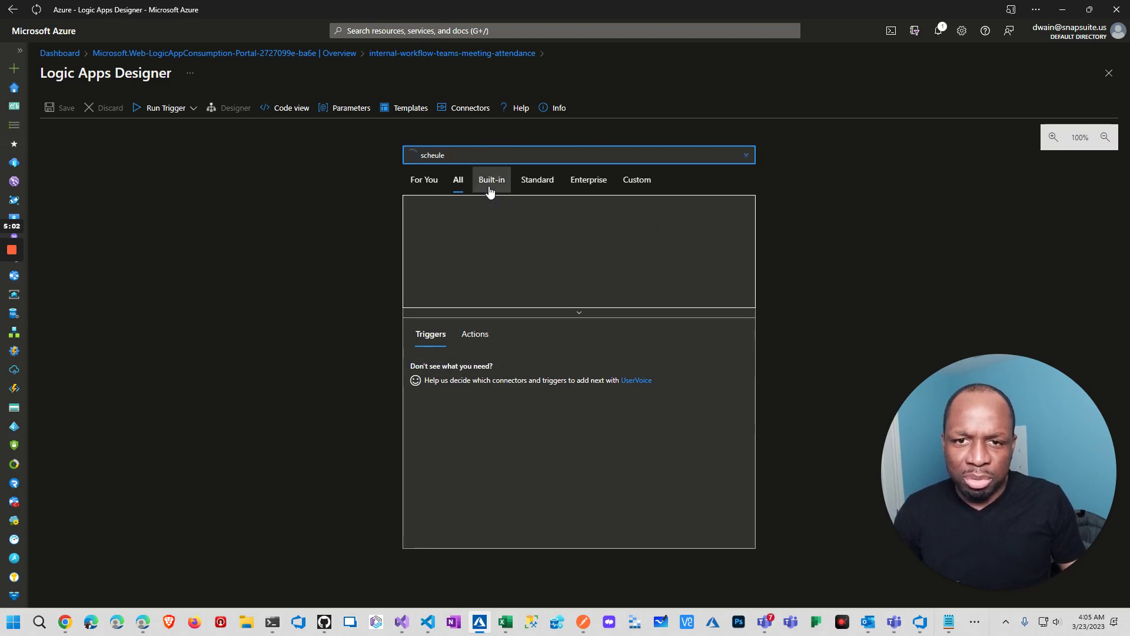
pyautogui.click(537, 180)
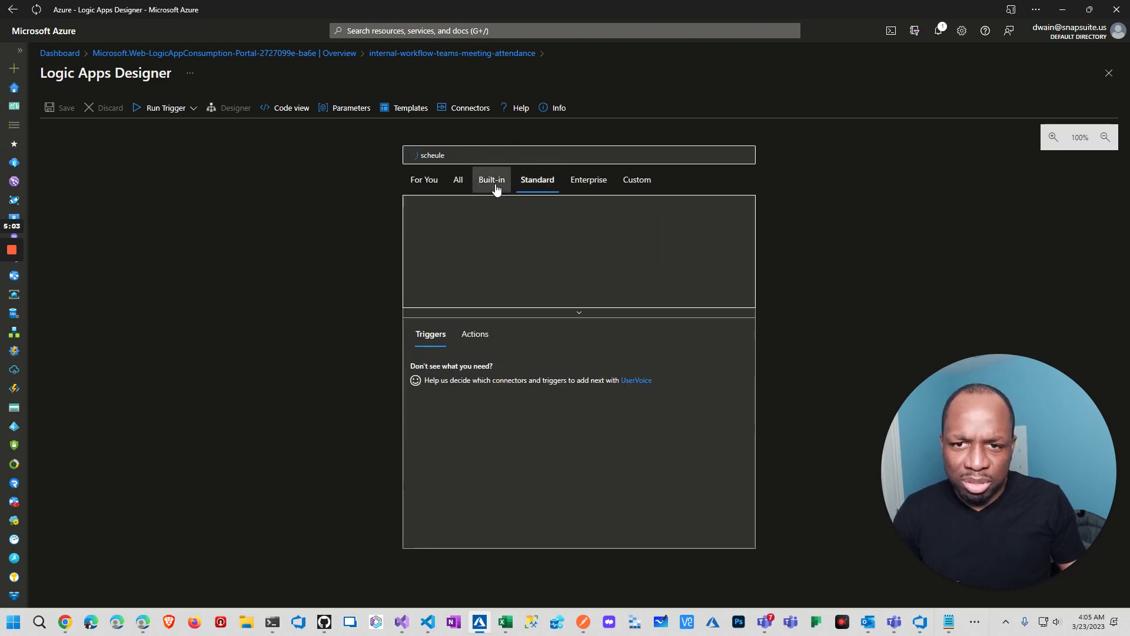
pyautogui.click(459, 180)
pyautogui.moveTo(446, 156); pyautogui.dragTo(376, 158)
pyautogui.press('BackSpace')
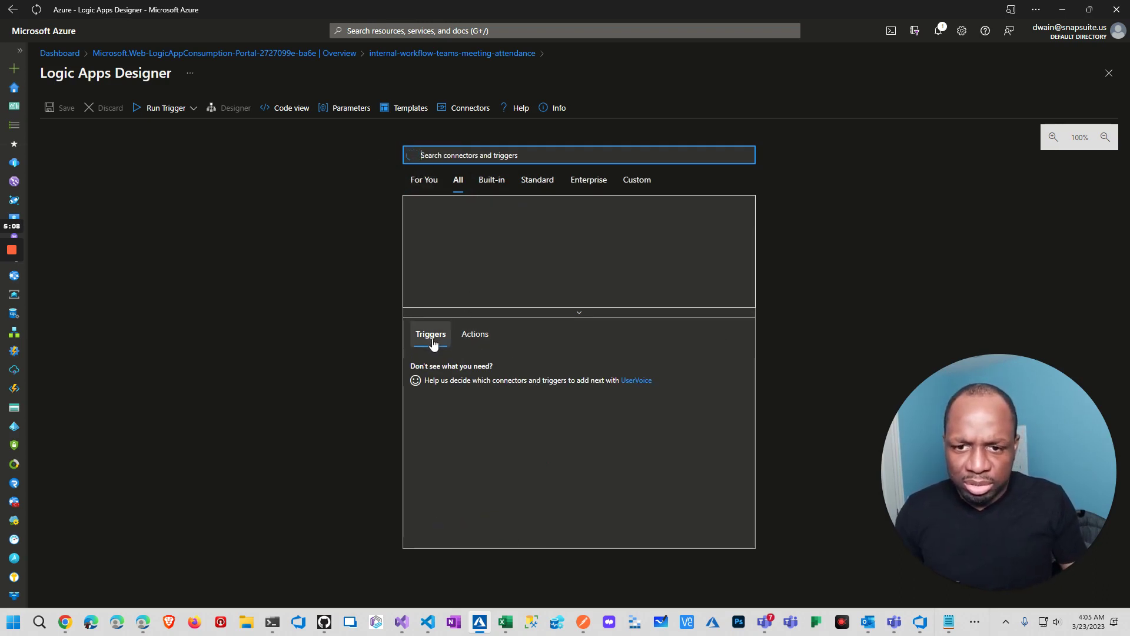
pyautogui.click(536, 182)
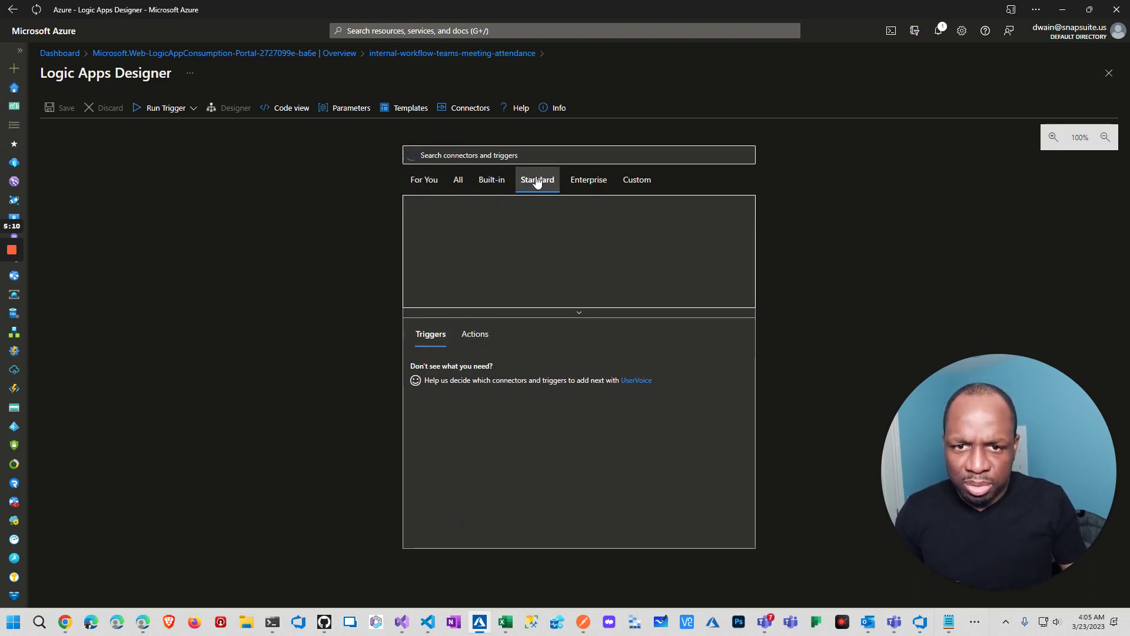
pyautogui.click(433, 188)
# Add the Recurrence trigger from the built-in Schedule connector to the logic app
pyautogui.click(489, 184)
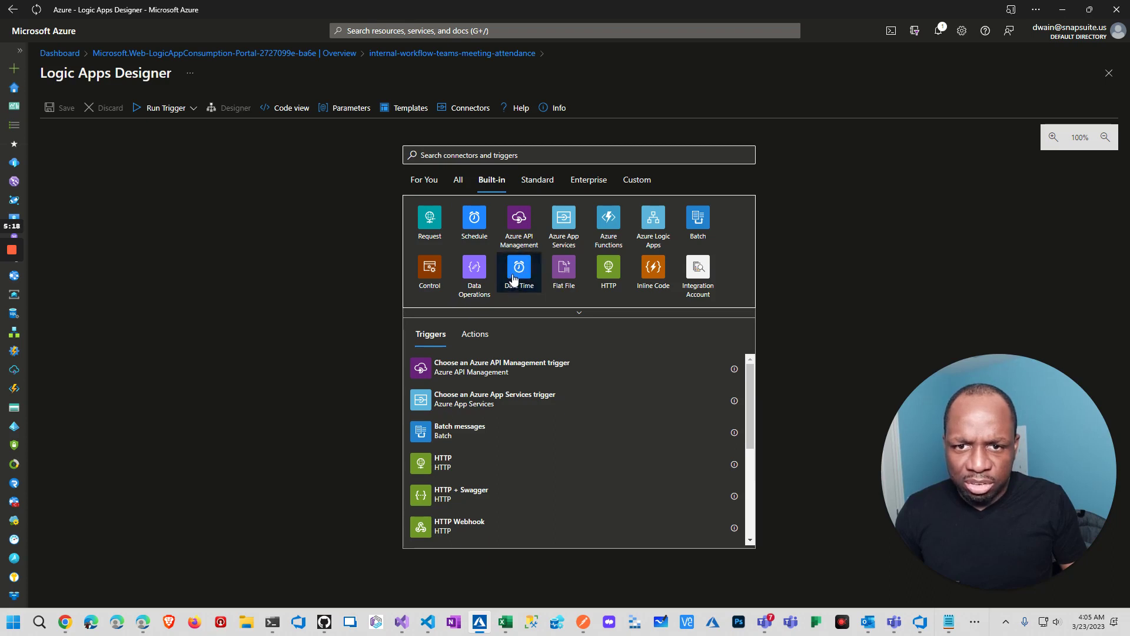
pyautogui.click(471, 220)
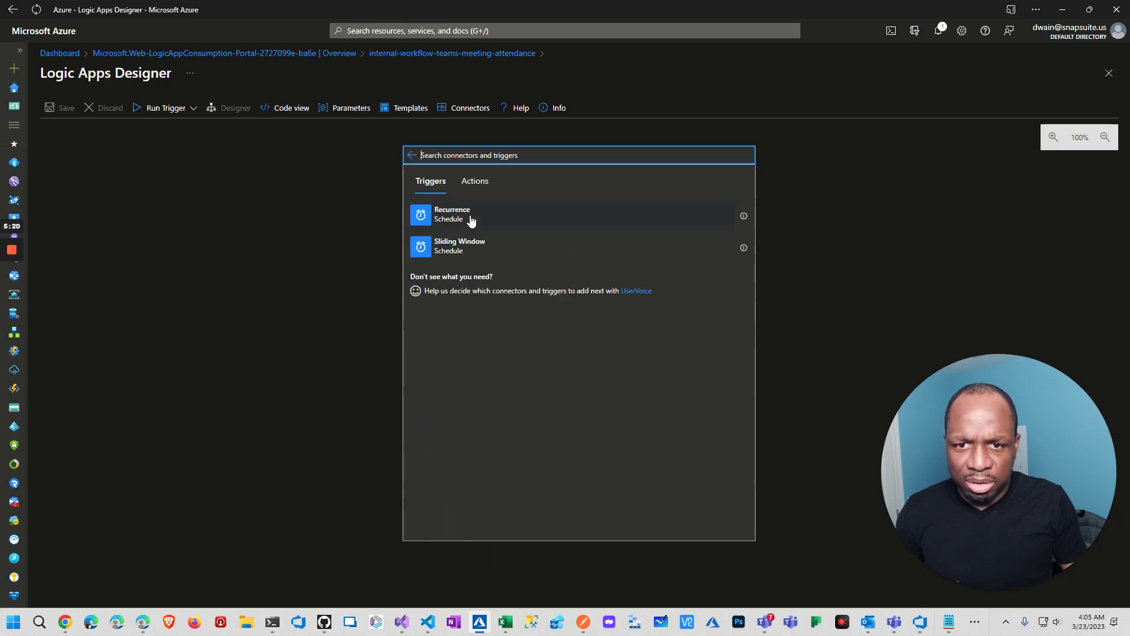
pyautogui.click(471, 218)
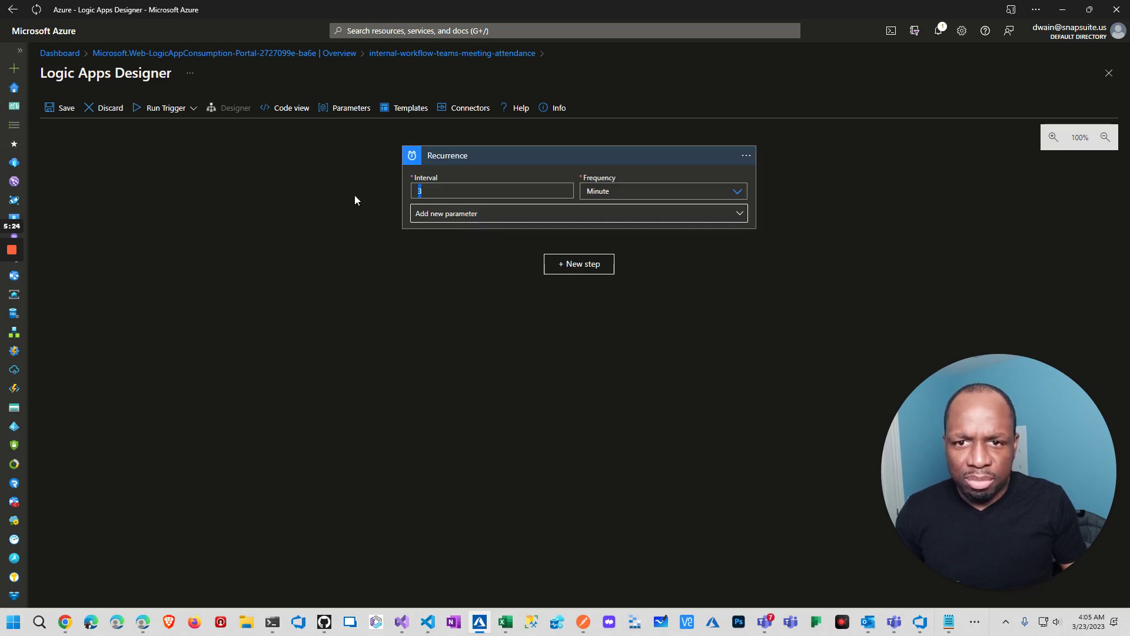
# Set the Recurrence trigger's interval to 1 and its frequency to Week
pyautogui.write('1')
pyautogui.click(618, 192)
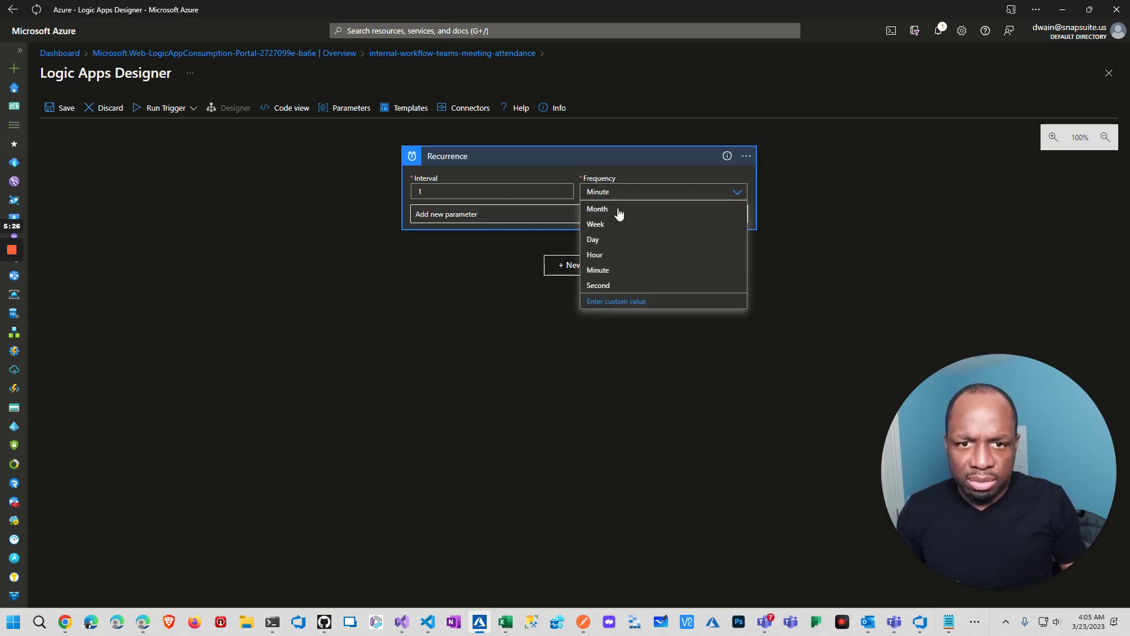
pyautogui.click(601, 241)
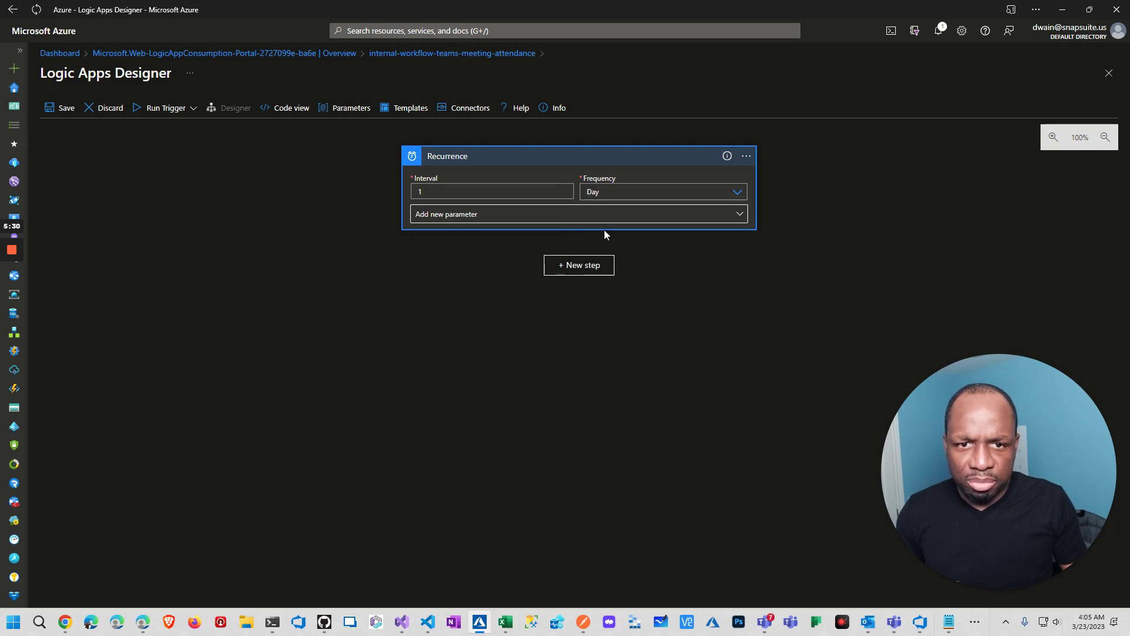
pyautogui.click(620, 216)
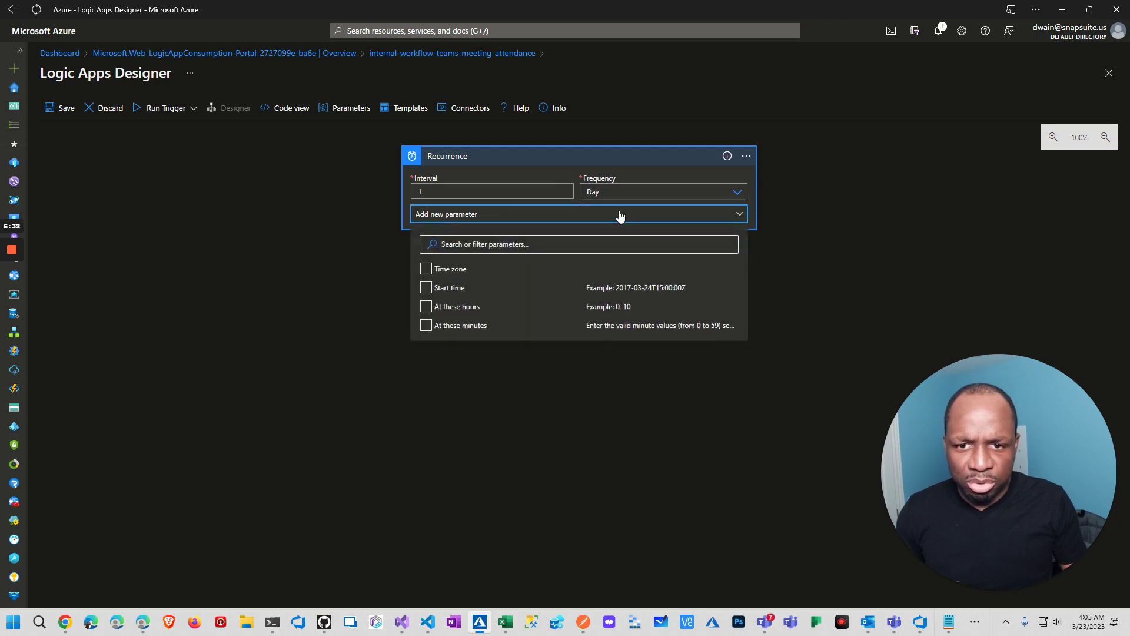
pyautogui.click(626, 189)
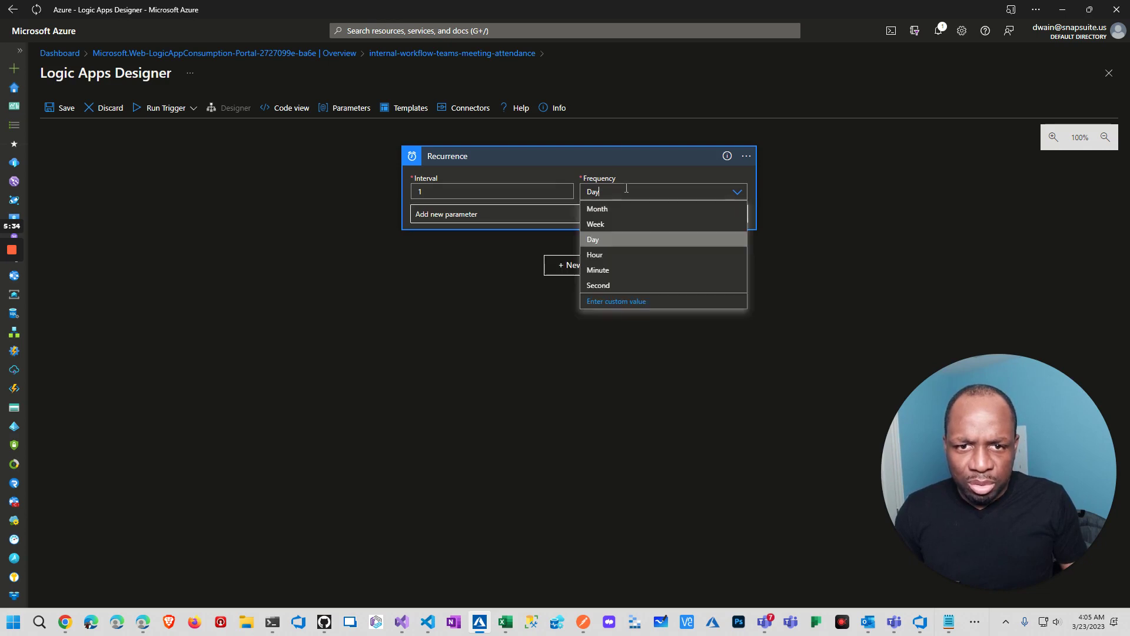
pyautogui.click(617, 224)
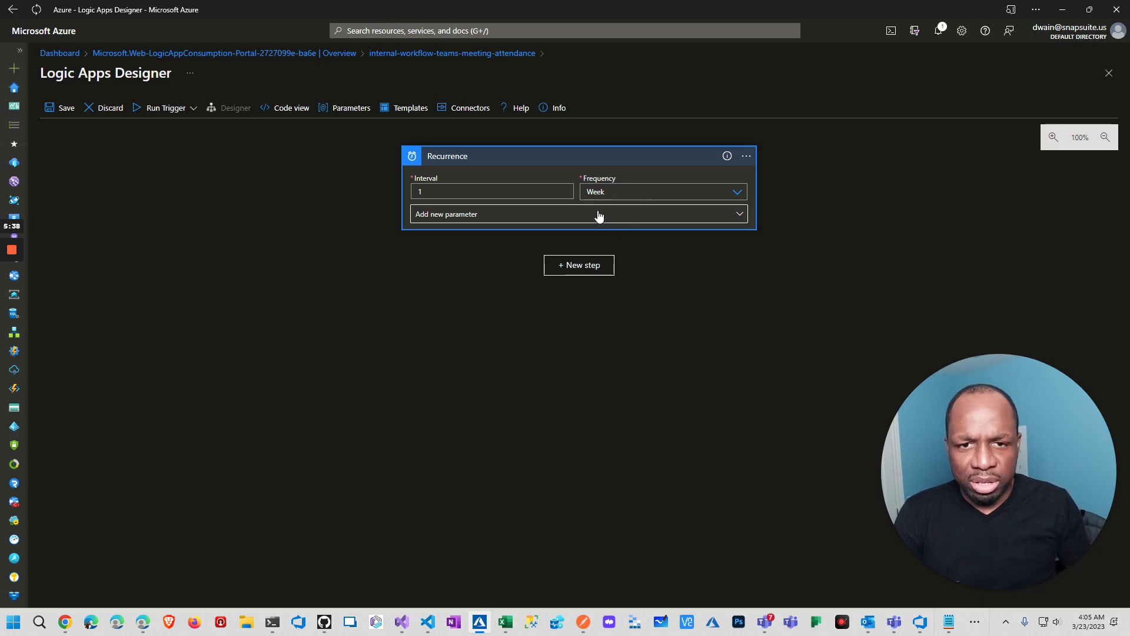
pyautogui.click(598, 215)
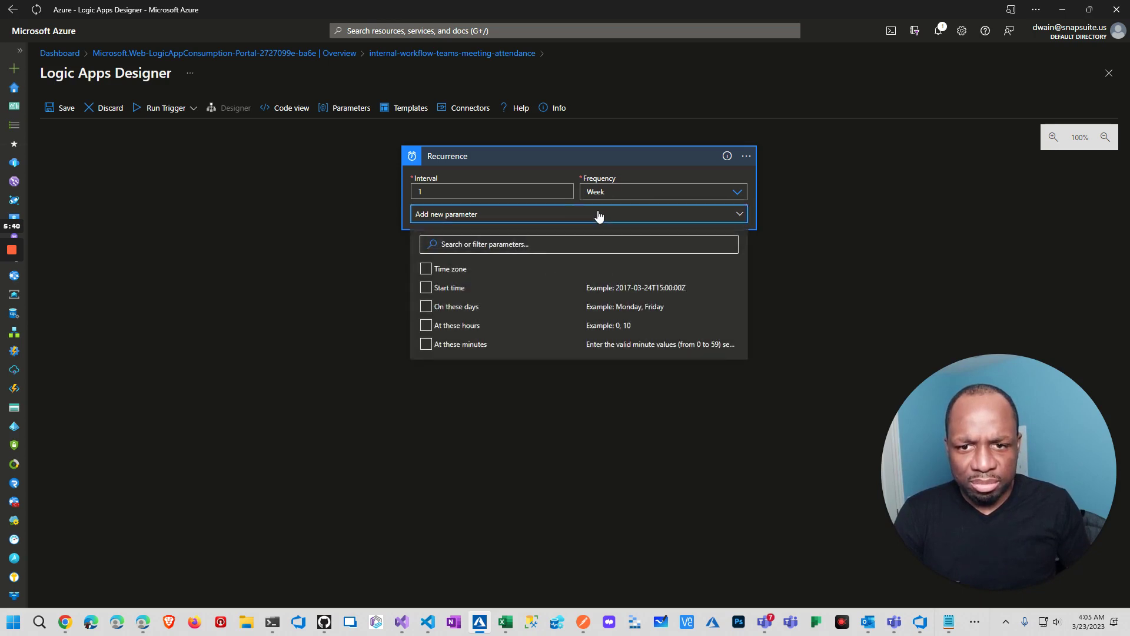
pyautogui.click(618, 188)
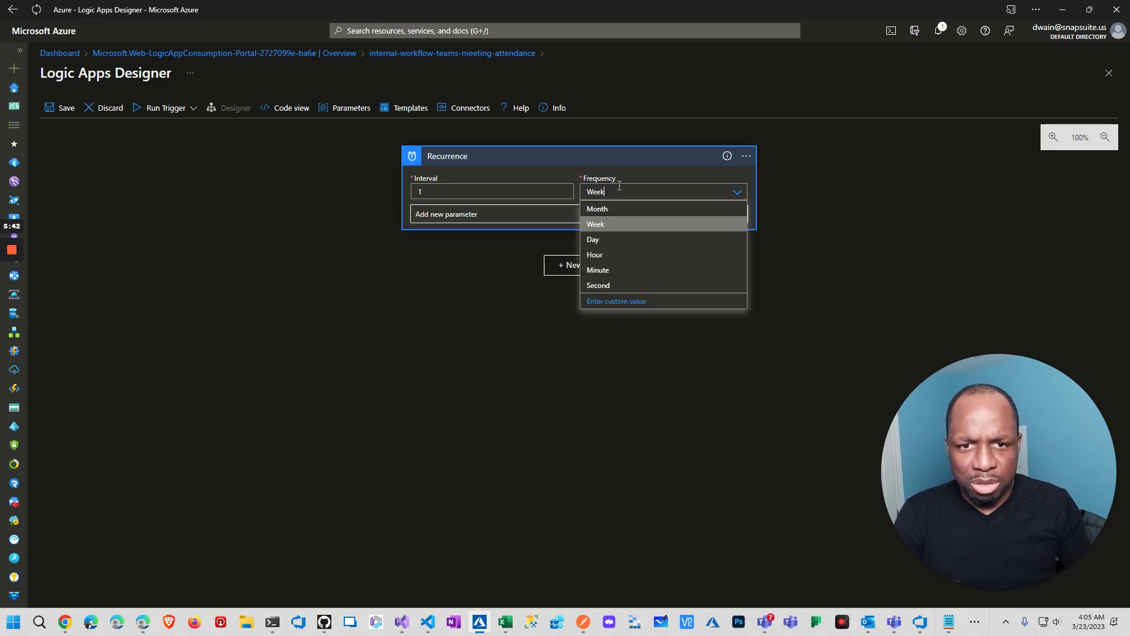
pyautogui.click(612, 227)
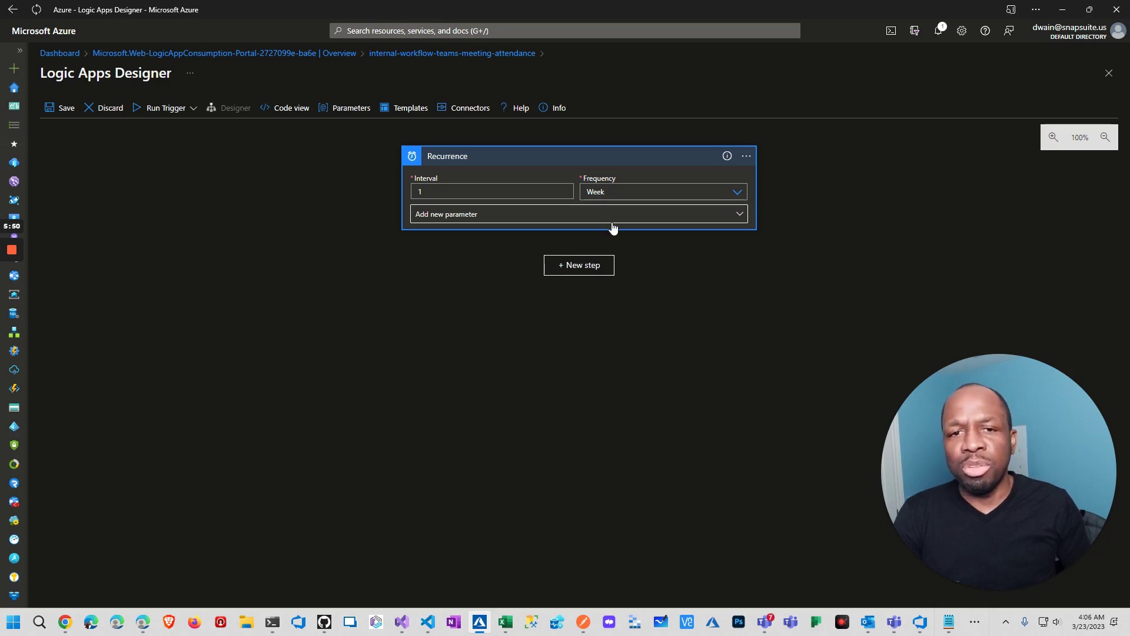
pyautogui.click(738, 194)
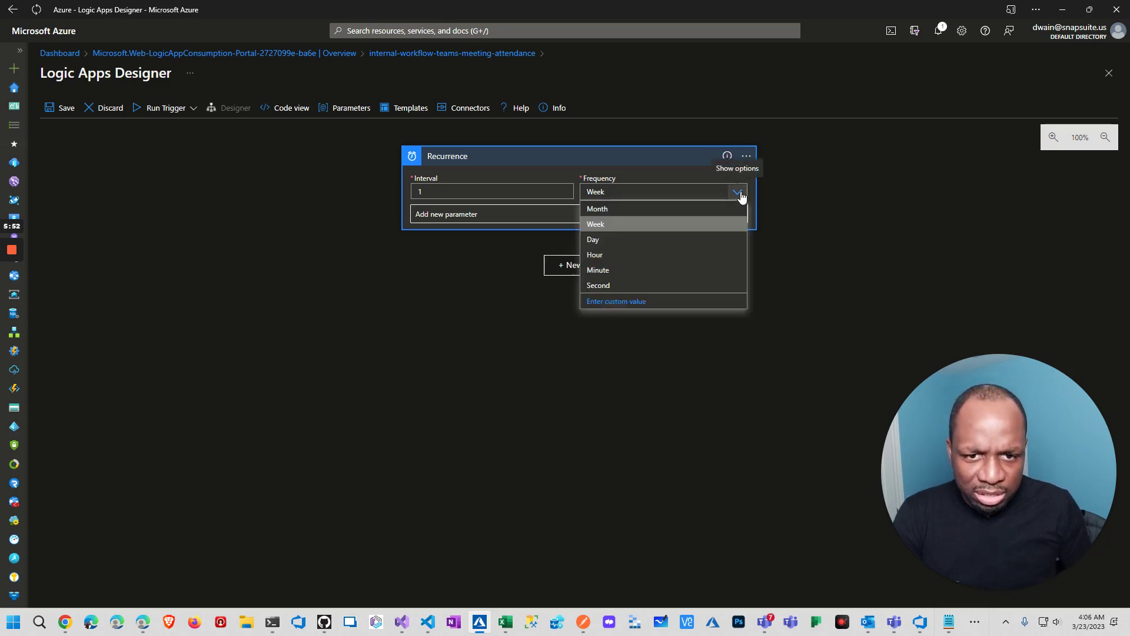
pyautogui.click(621, 302)
pyautogui.click(709, 191)
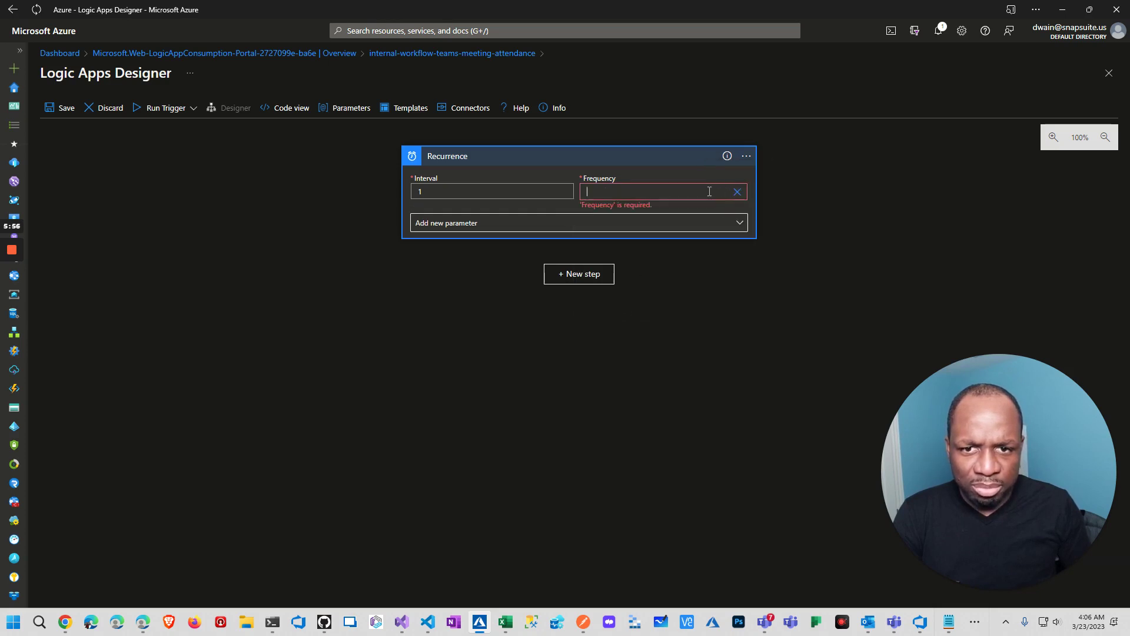
pyautogui.click(736, 192)
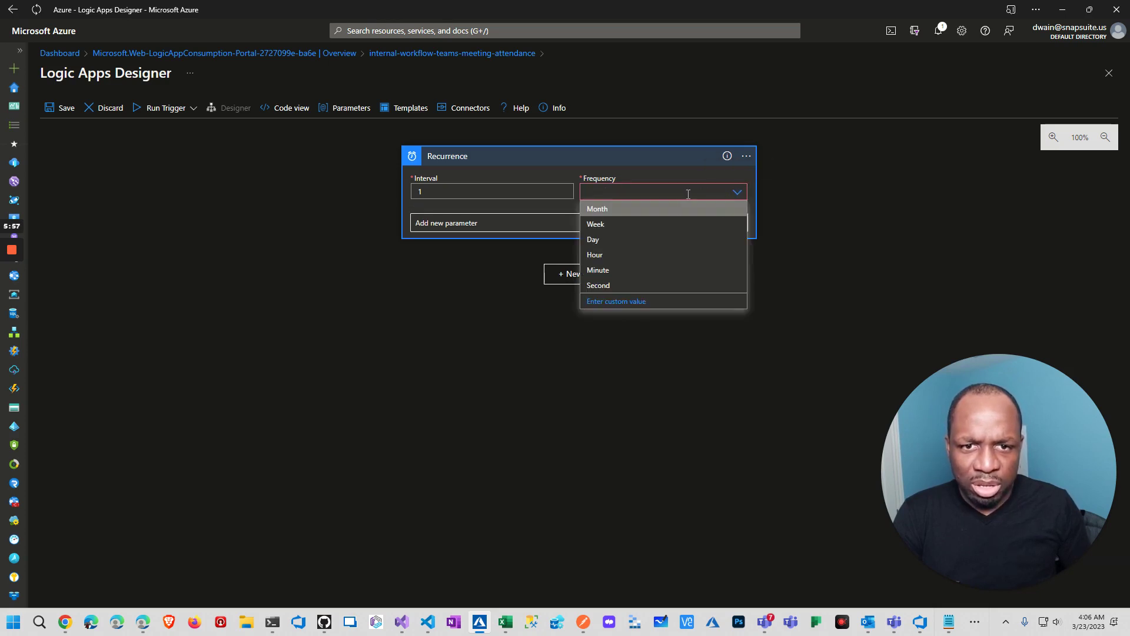
pyautogui.click(599, 226)
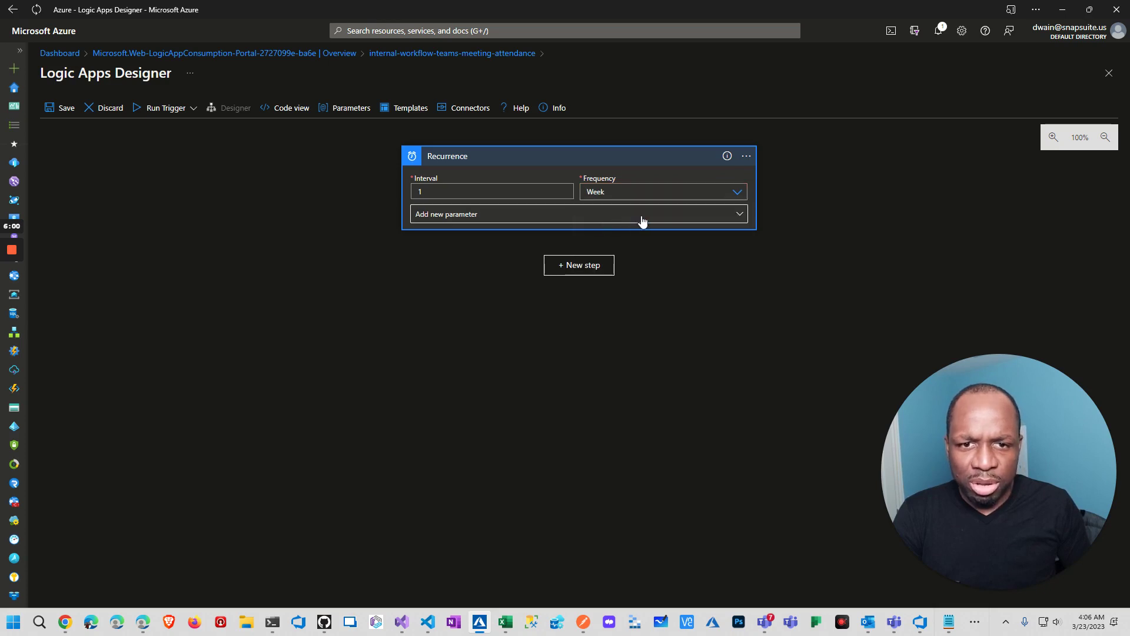
# Add the On these days parameter to the Recurrence trigger and select Monday, Tuesday, Wednesday, Thursday and Friday
pyautogui.click(642, 220)
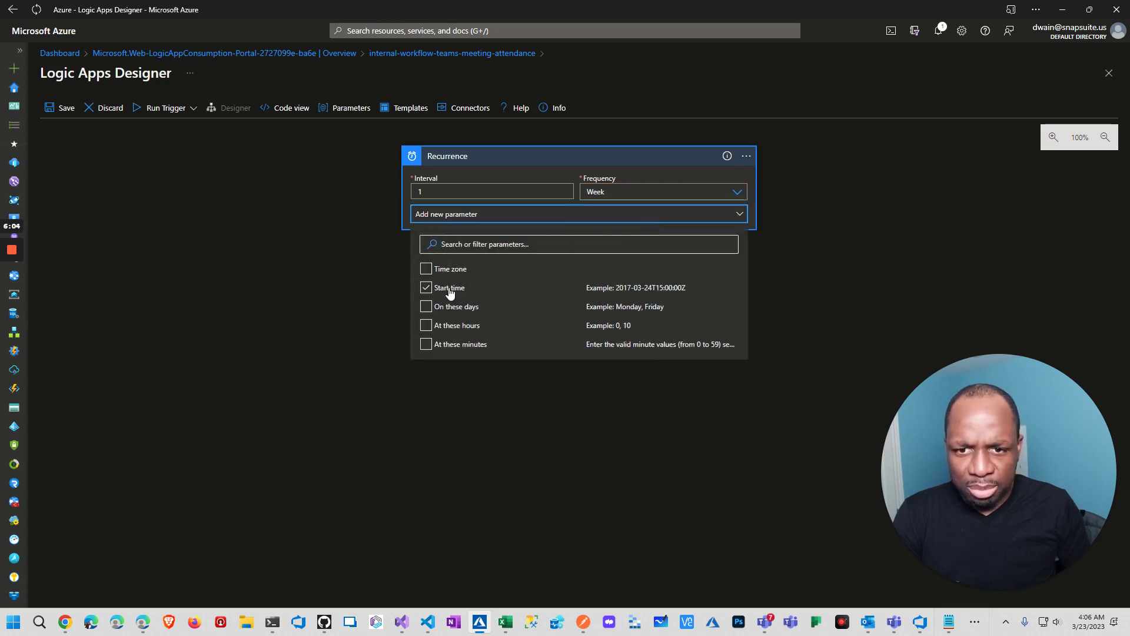
pyautogui.click(445, 308)
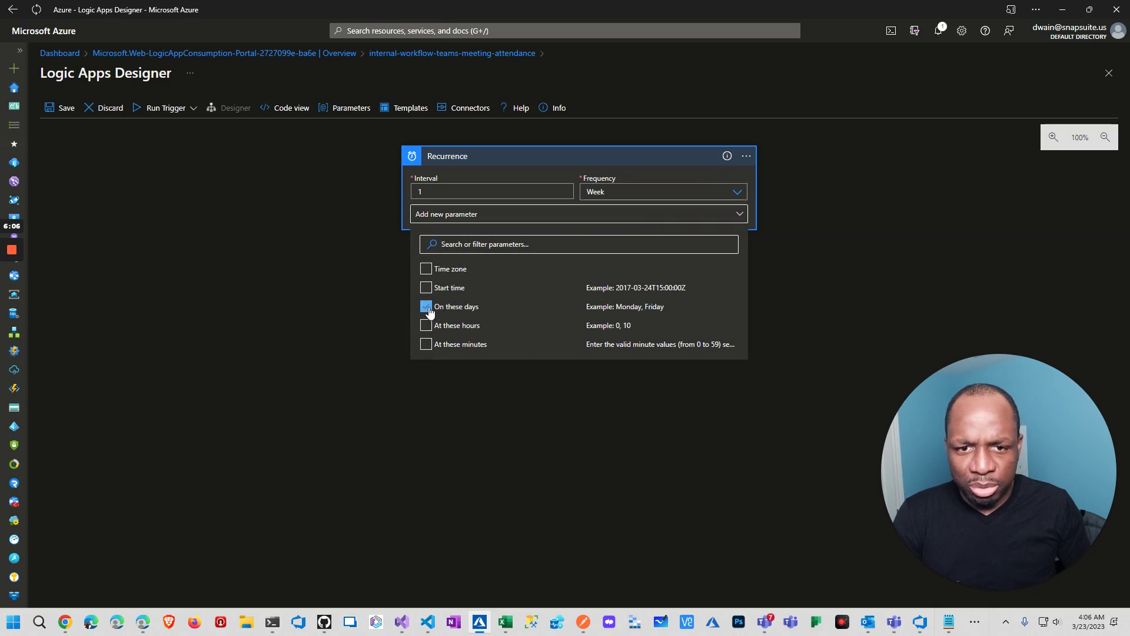
pyautogui.click(345, 314)
pyautogui.click(565, 217)
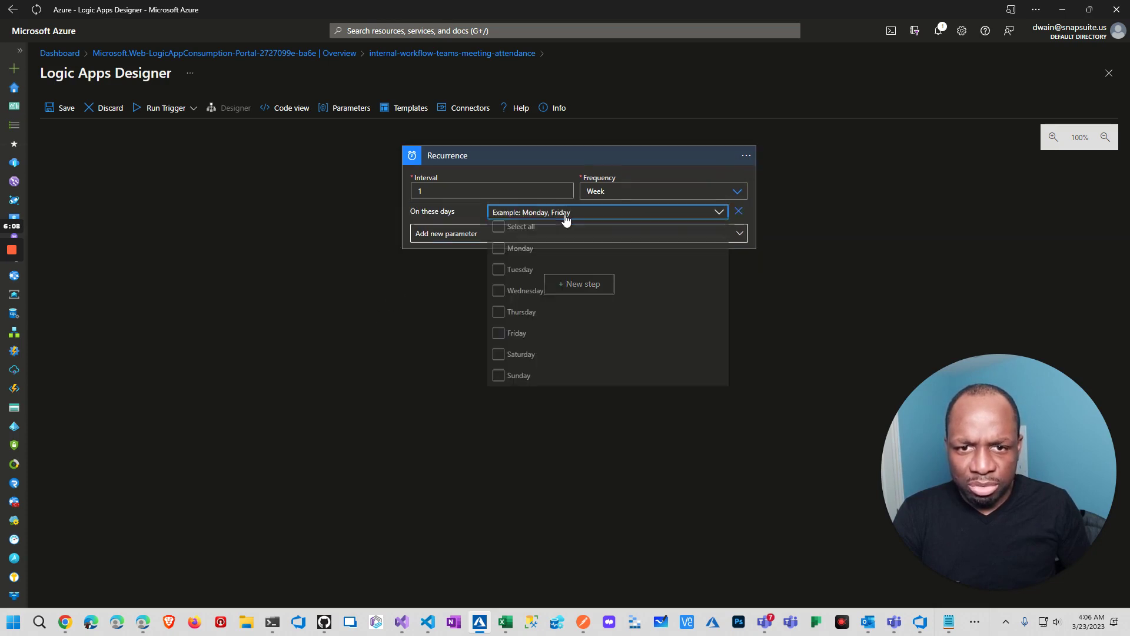
pyautogui.click(498, 252)
pyautogui.click(499, 276)
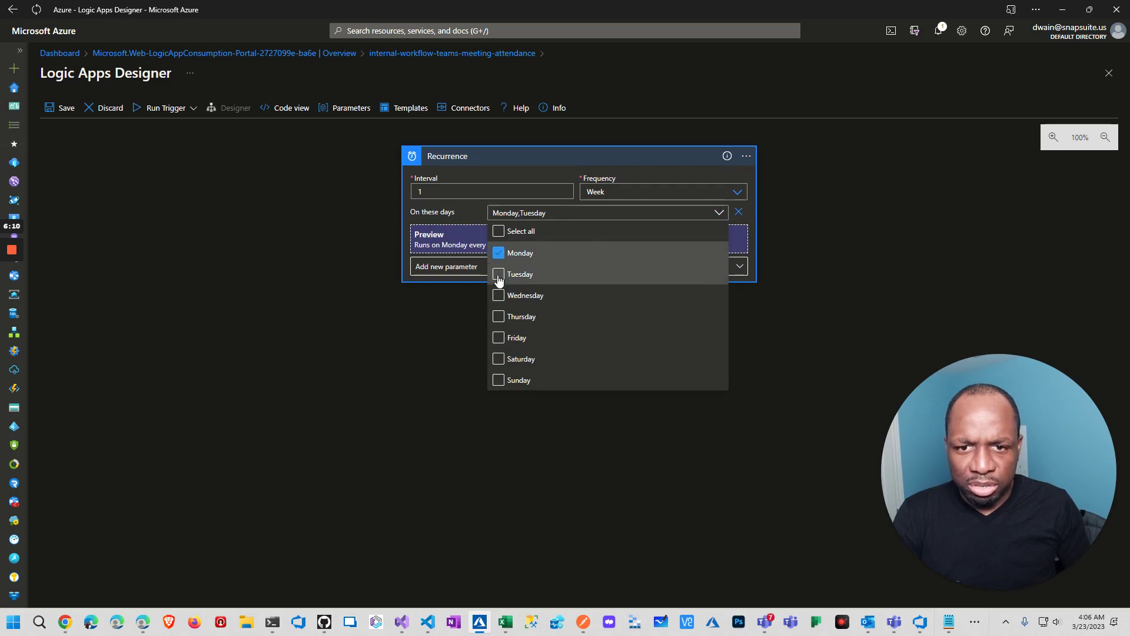
pyautogui.click(499, 297)
pyautogui.click(499, 318)
pyautogui.click(498, 340)
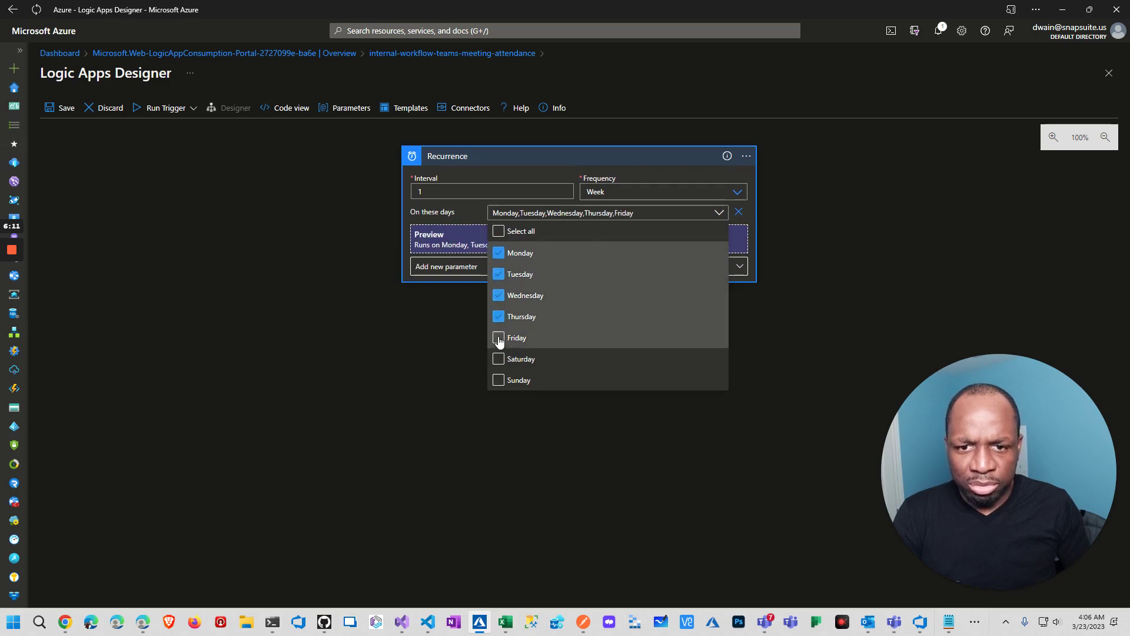
pyautogui.click(450, 339)
# Add the Time zone and Start time parameters to the Recurrence trigger
pyautogui.click(493, 275)
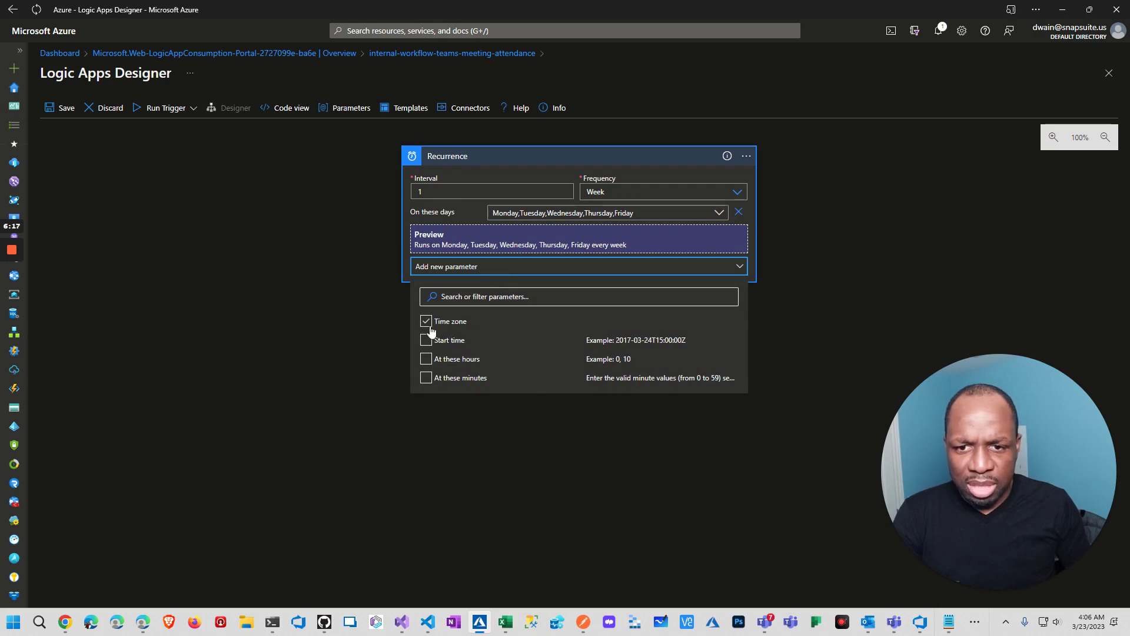
pyautogui.click(388, 327)
pyautogui.click(510, 290)
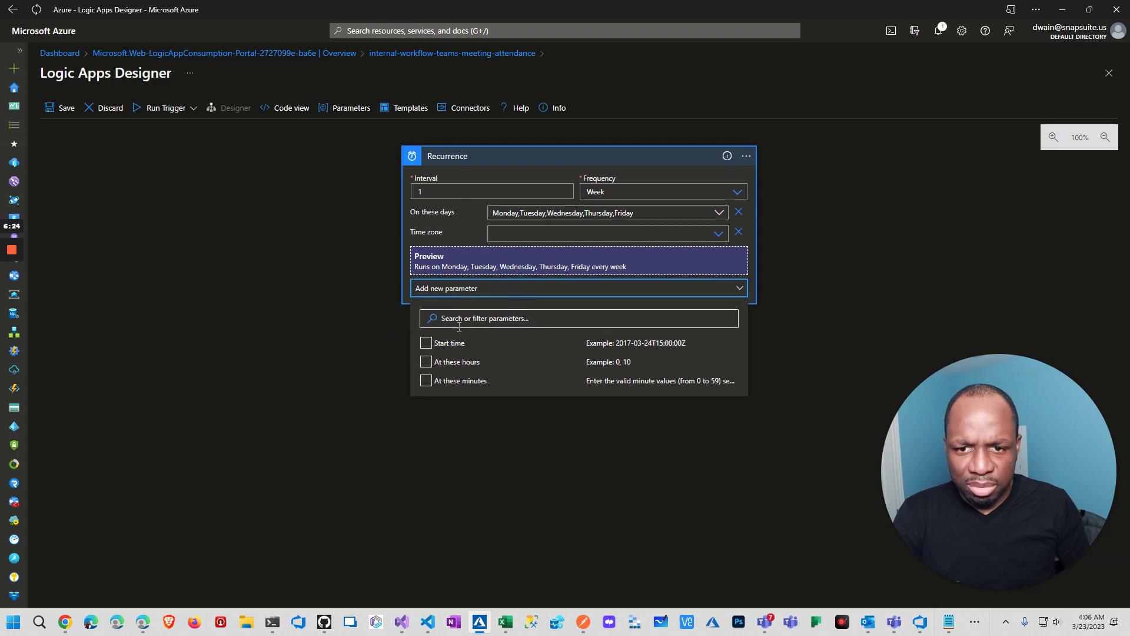
pyautogui.click(426, 344)
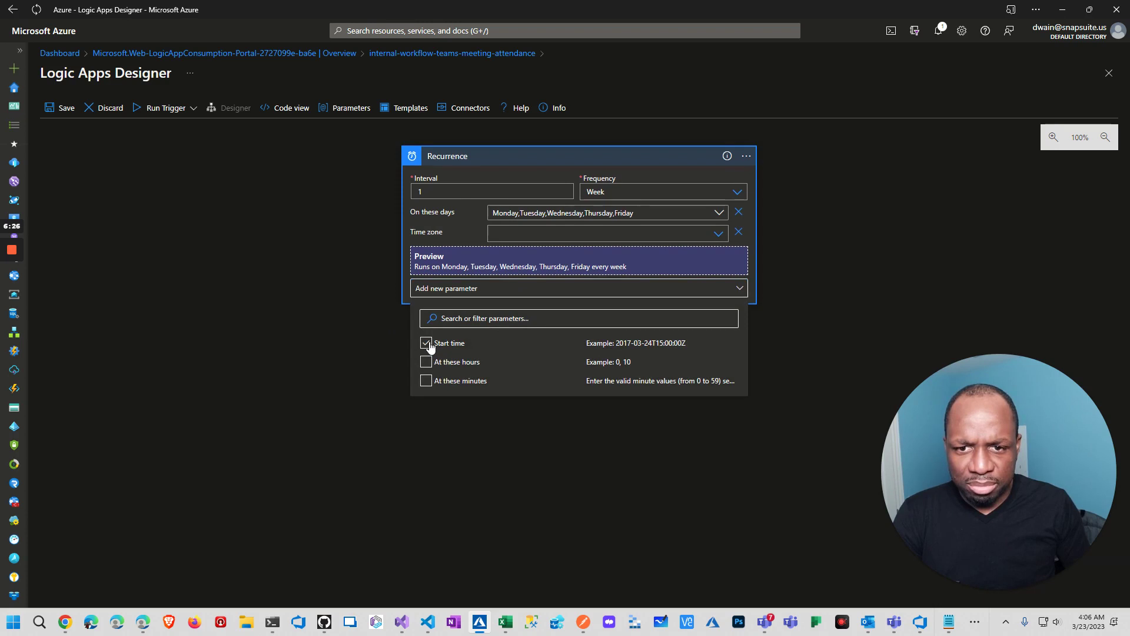
pyautogui.click(396, 335)
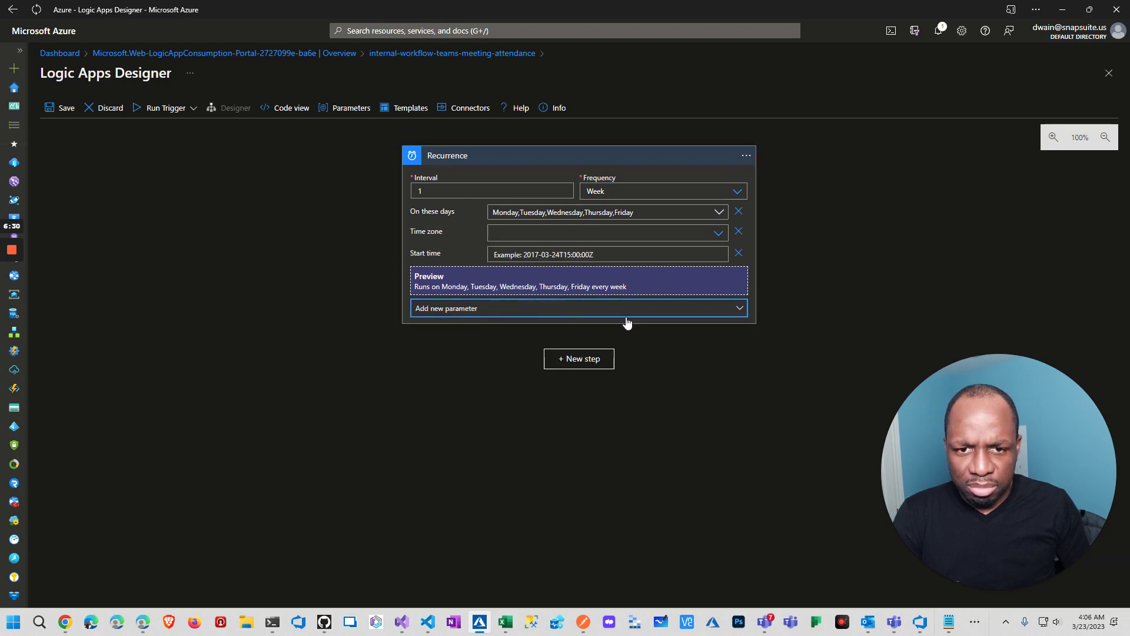
# Set the Recurrence trigger's time zone to (UTC-05:00) Eastern Time (US & Canada)
pyautogui.click(542, 234)
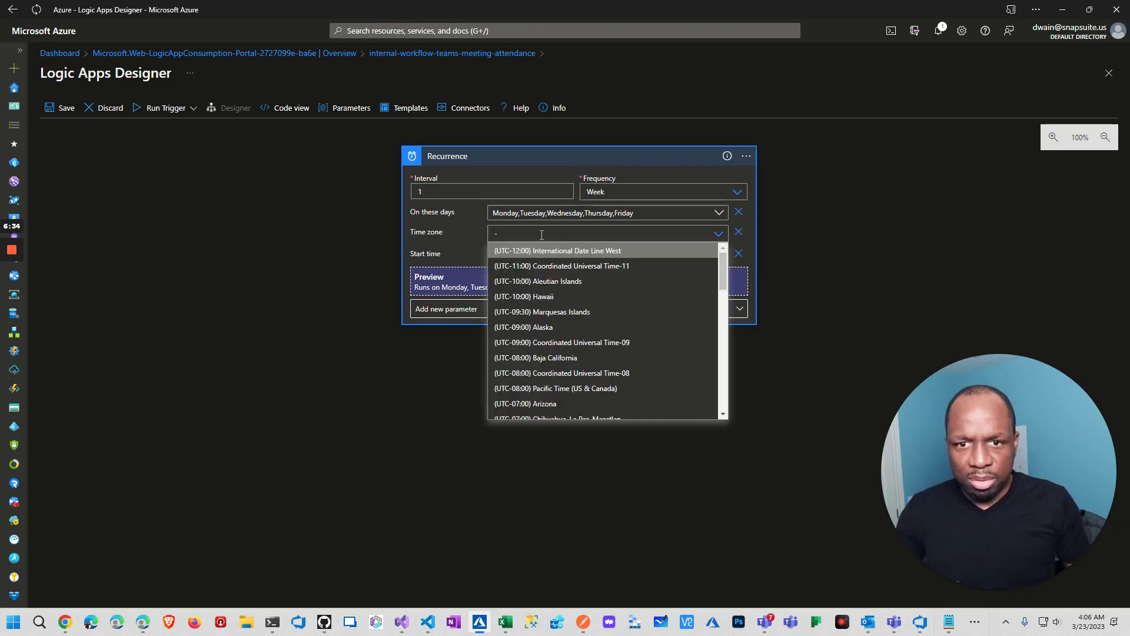
pyautogui.write('easter')
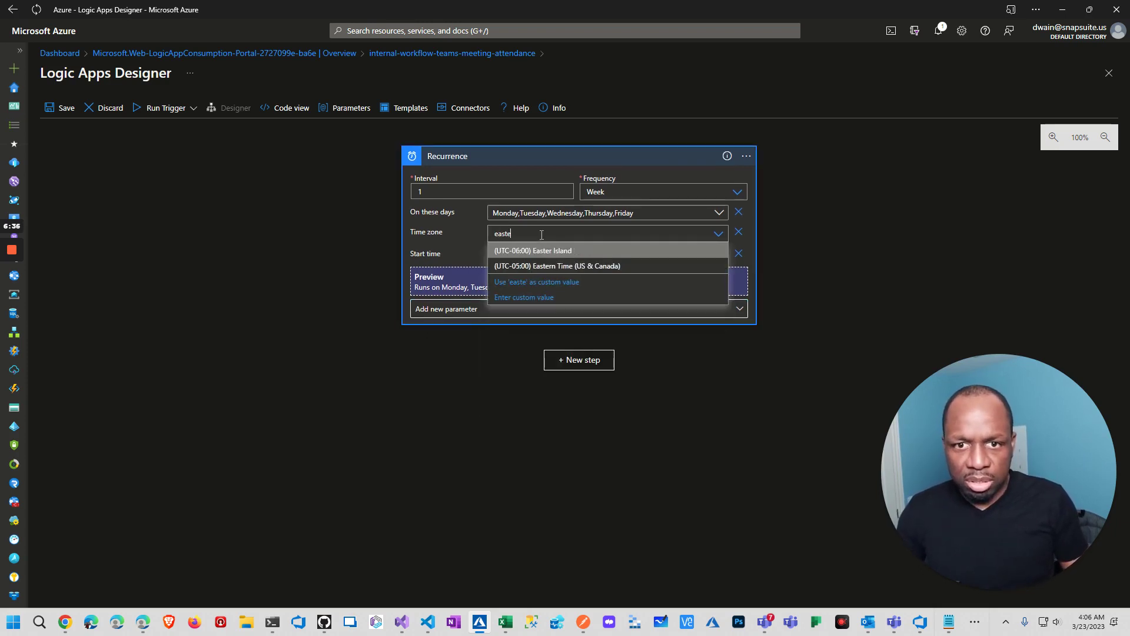
pyautogui.click(548, 266)
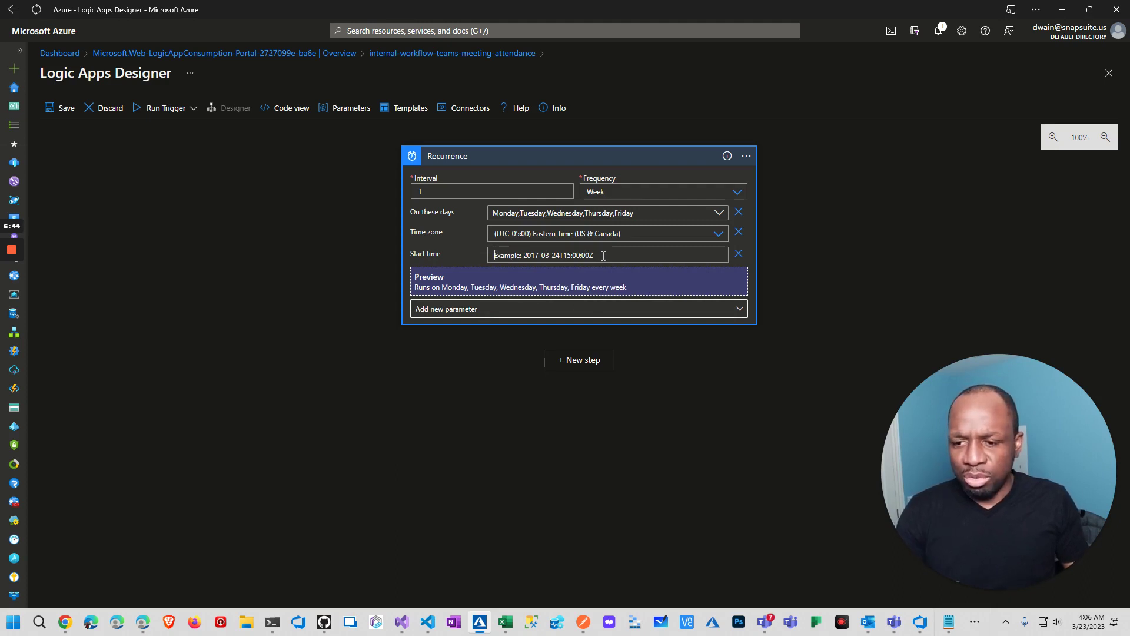
# Switch to Chrome and search Google for "8:30 east to utc" in a new tab
pyautogui.moveTo(65, 622)
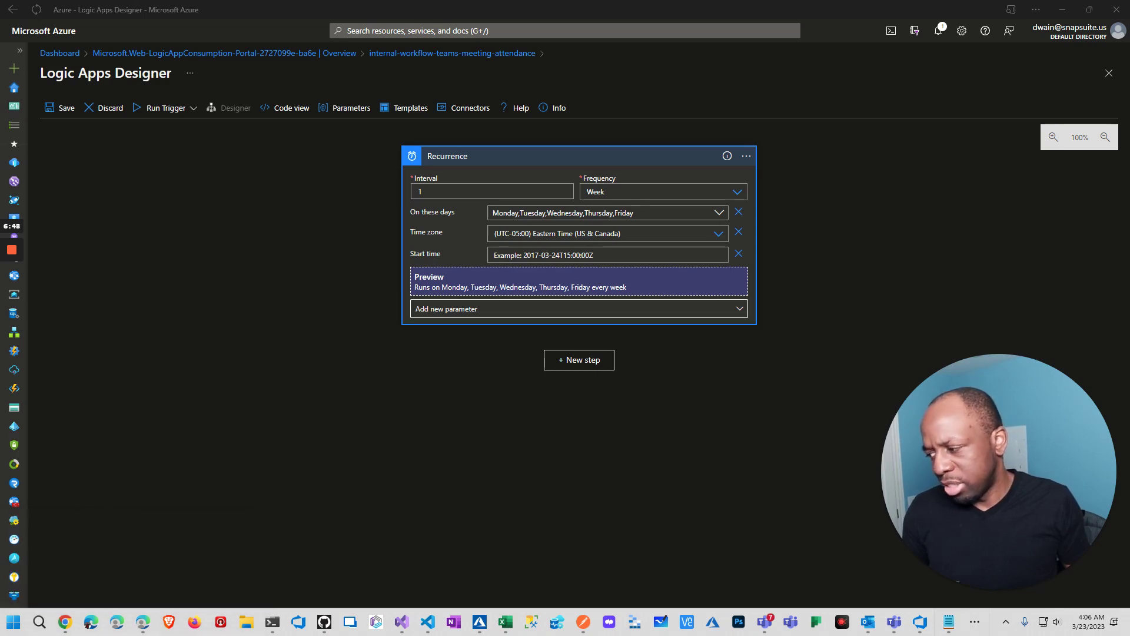
pyautogui.hotkey('alt', 'Tab')
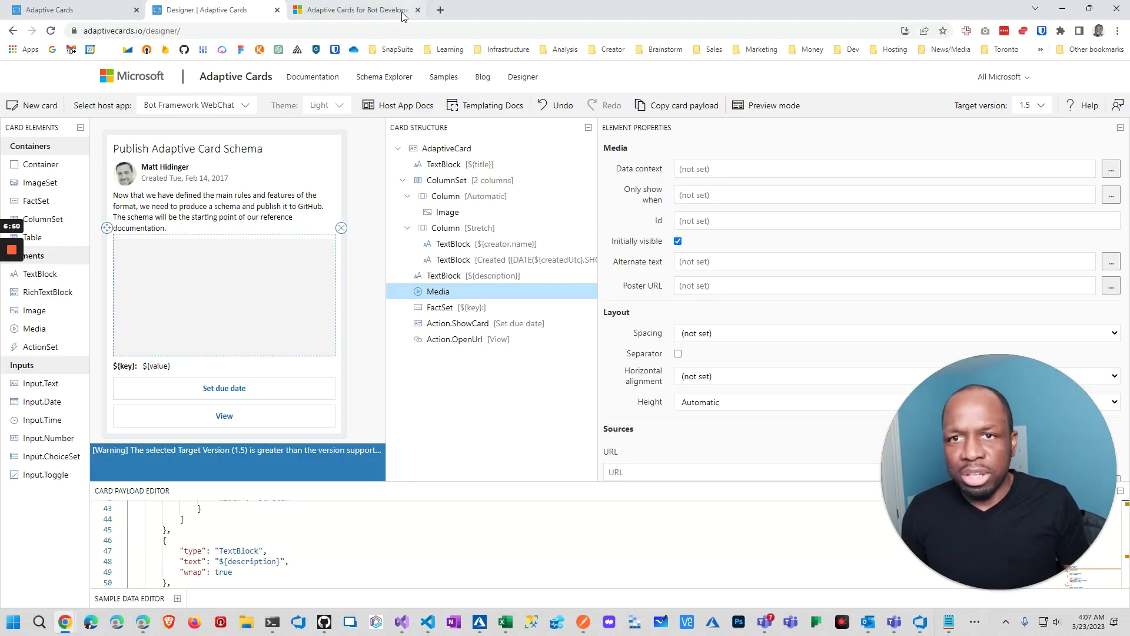
pyautogui.click(440, 10)
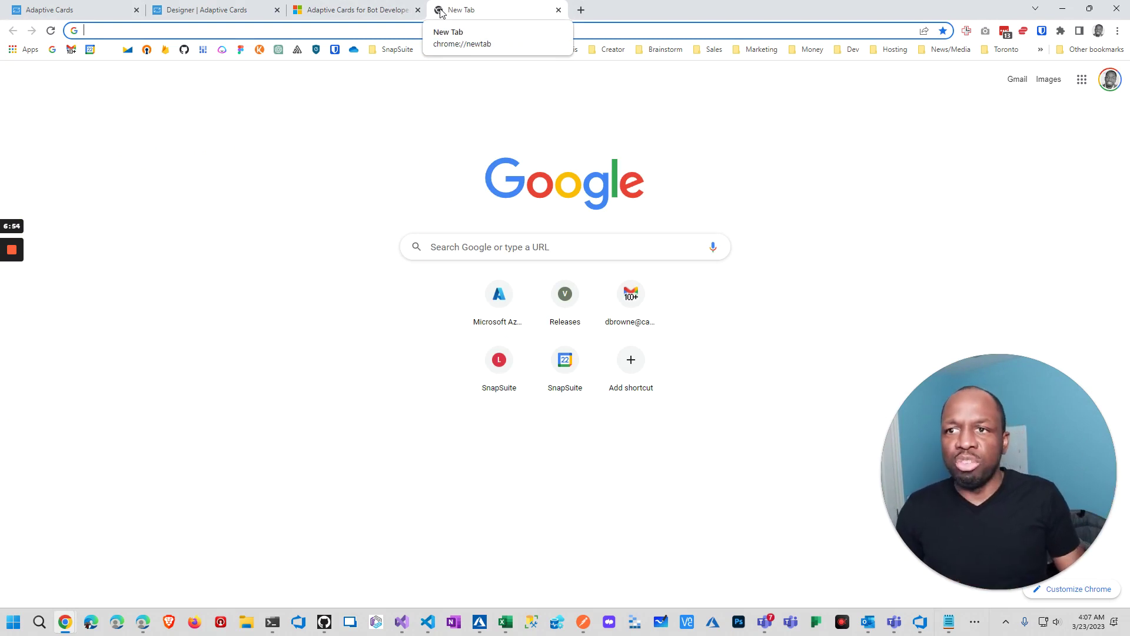
pyautogui.write('m')
pyautogui.press('BackSpace')
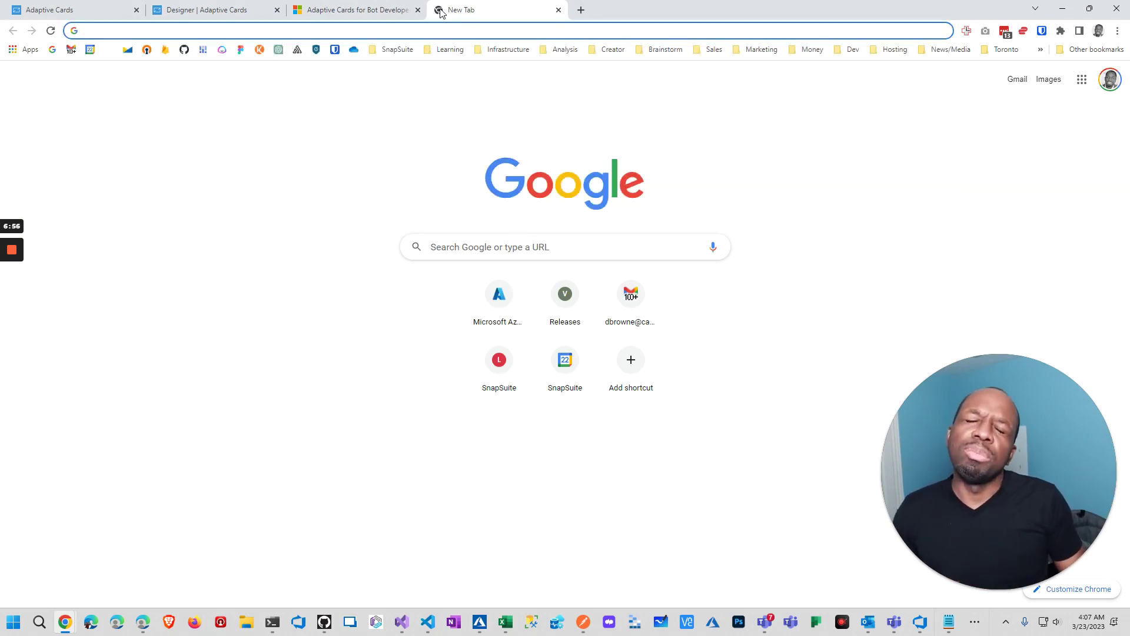
pyautogui.write('s')
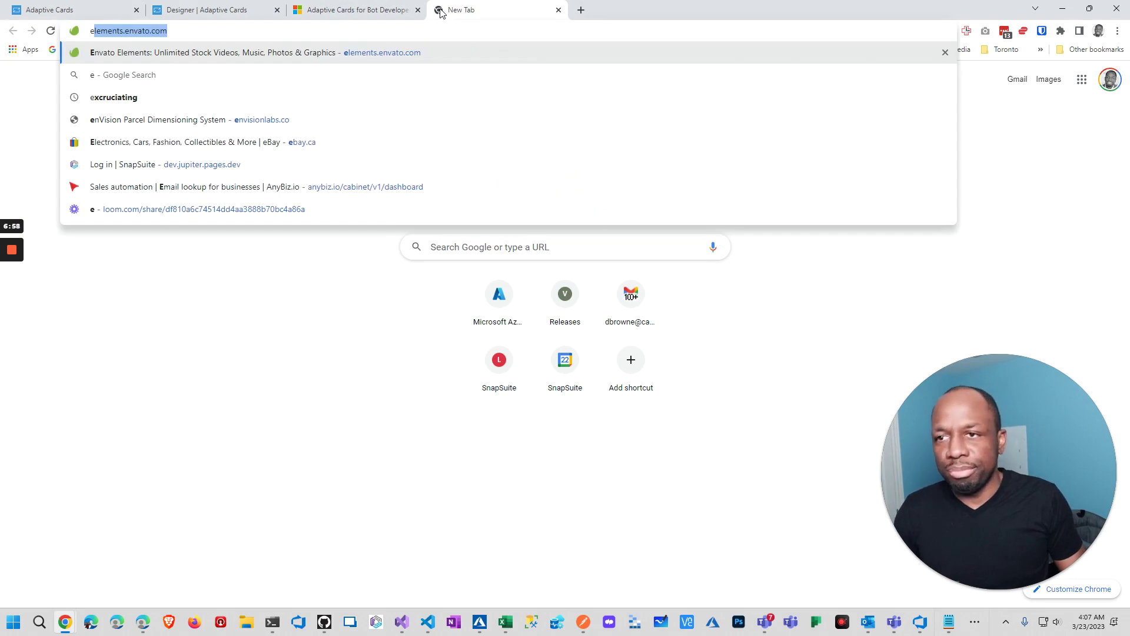
pyautogui.press('Escape')
pyautogui.press('Escape')
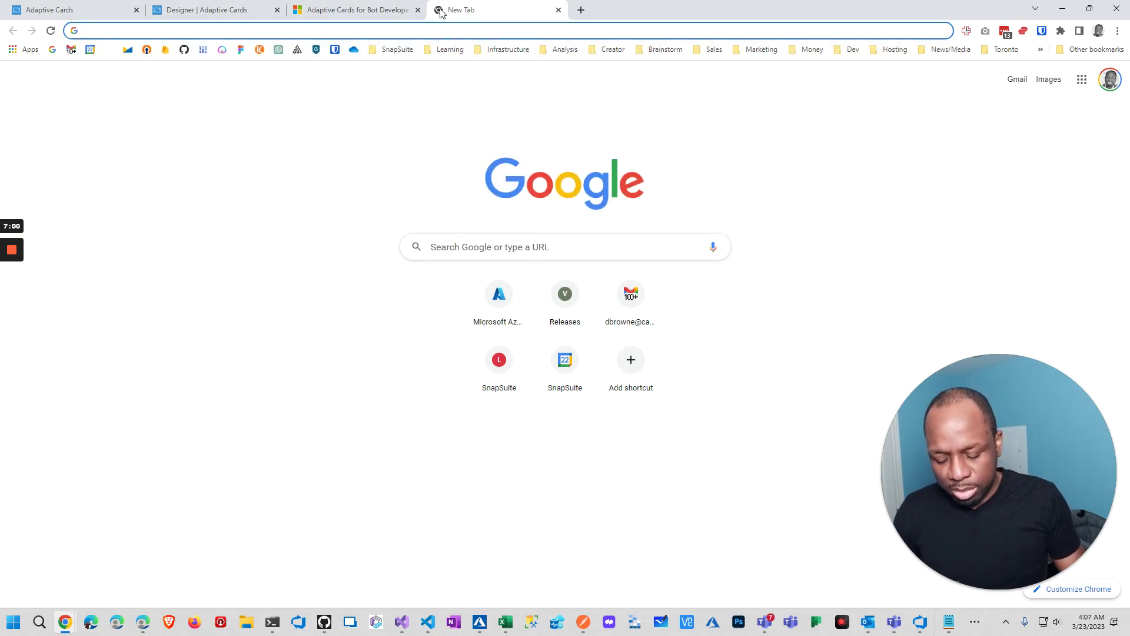
pyautogui.write('8')
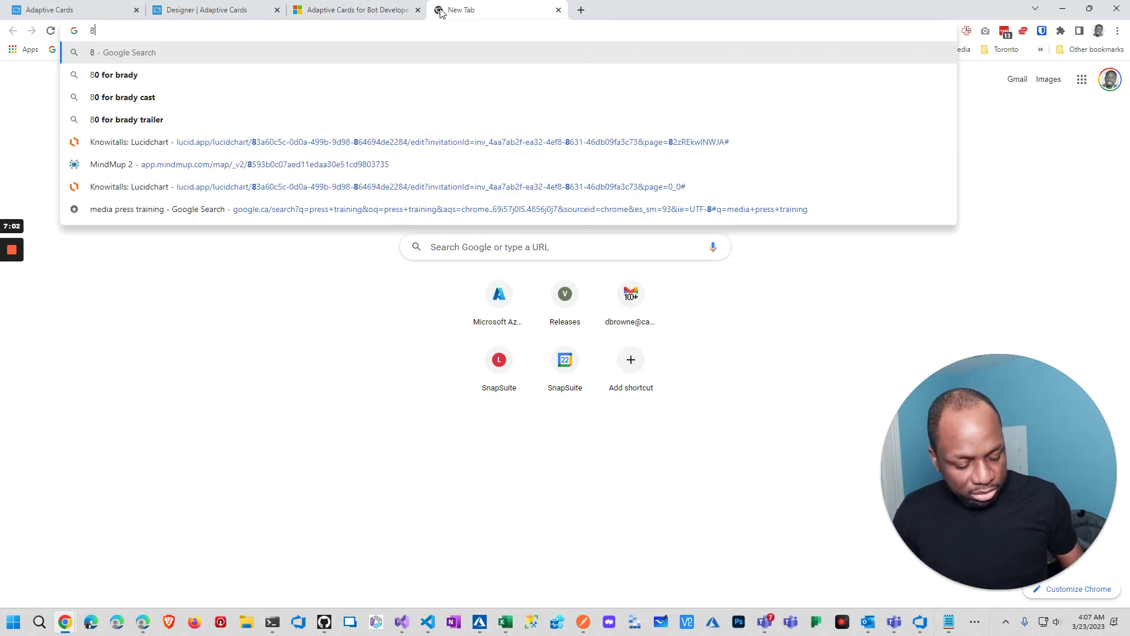
pyautogui.write(':30')
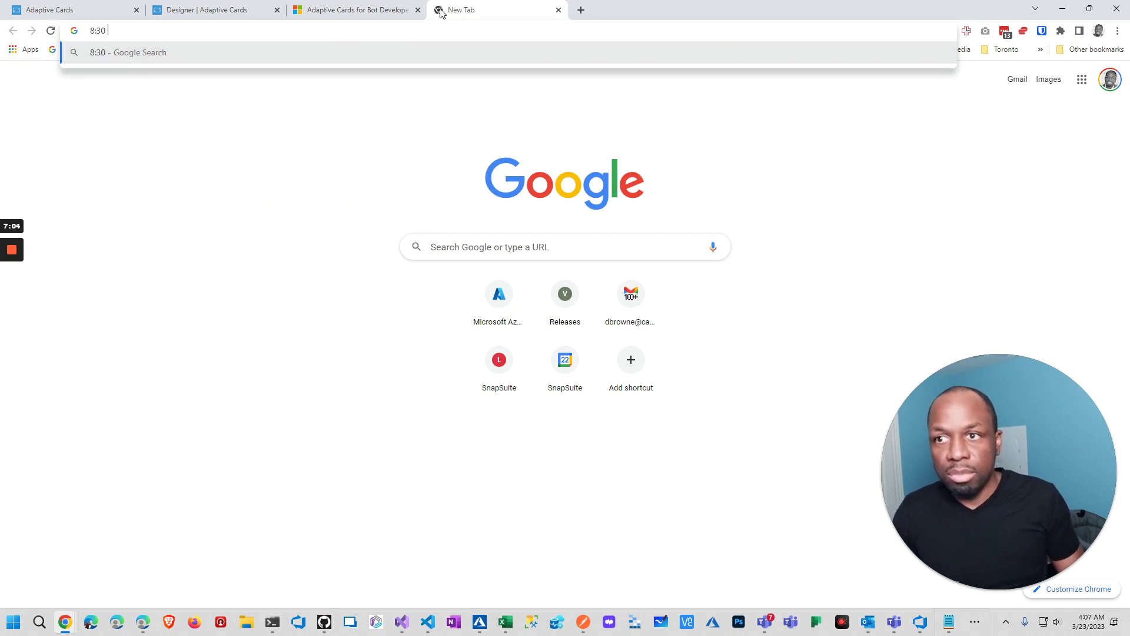
pyautogui.write(' east to us')
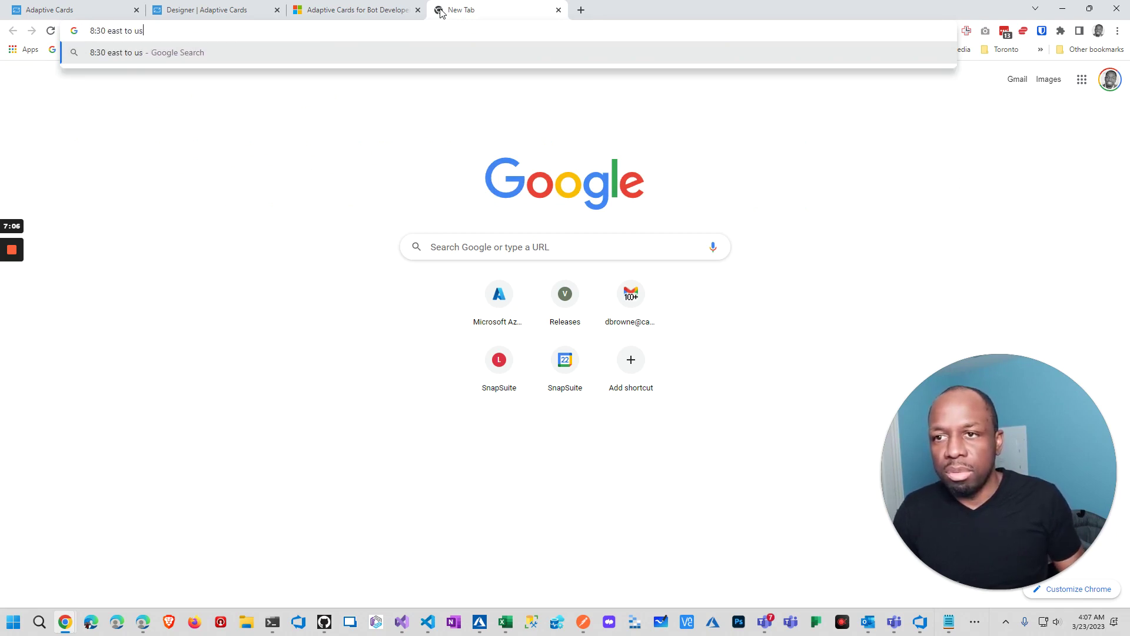
pyautogui.press('BackSpace')
pyautogui.write('tc')
pyautogui.press('Return')
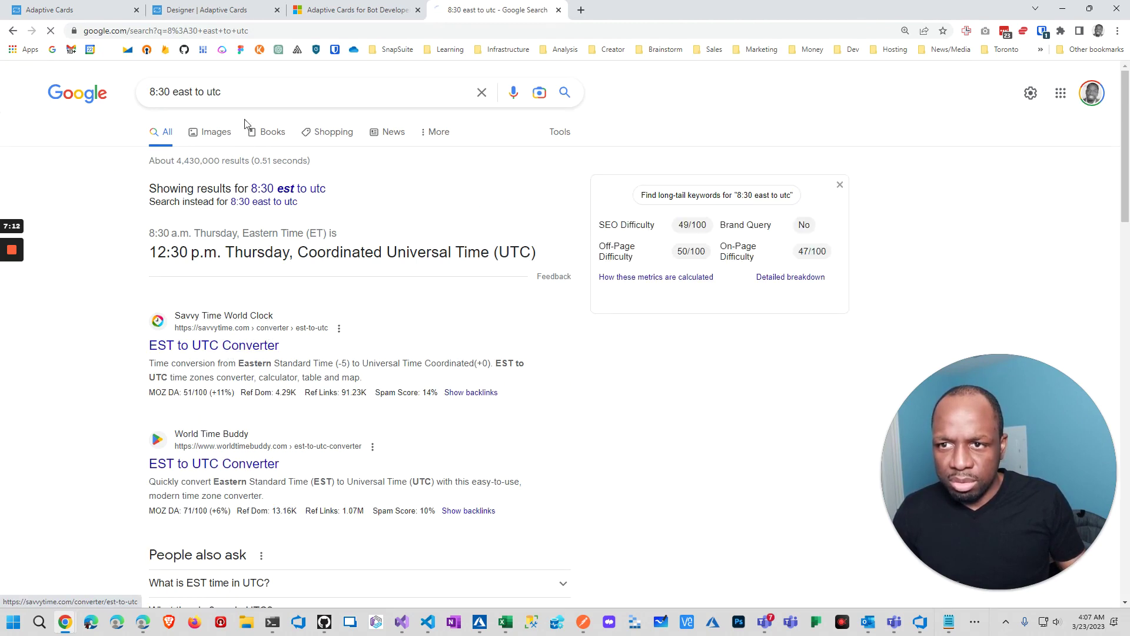
# Examine the Savvy Time EST to UTC Converter page from the search results and return to the results
pyautogui.click(268, 325)
pyautogui.scroll(-10, 238, 281)
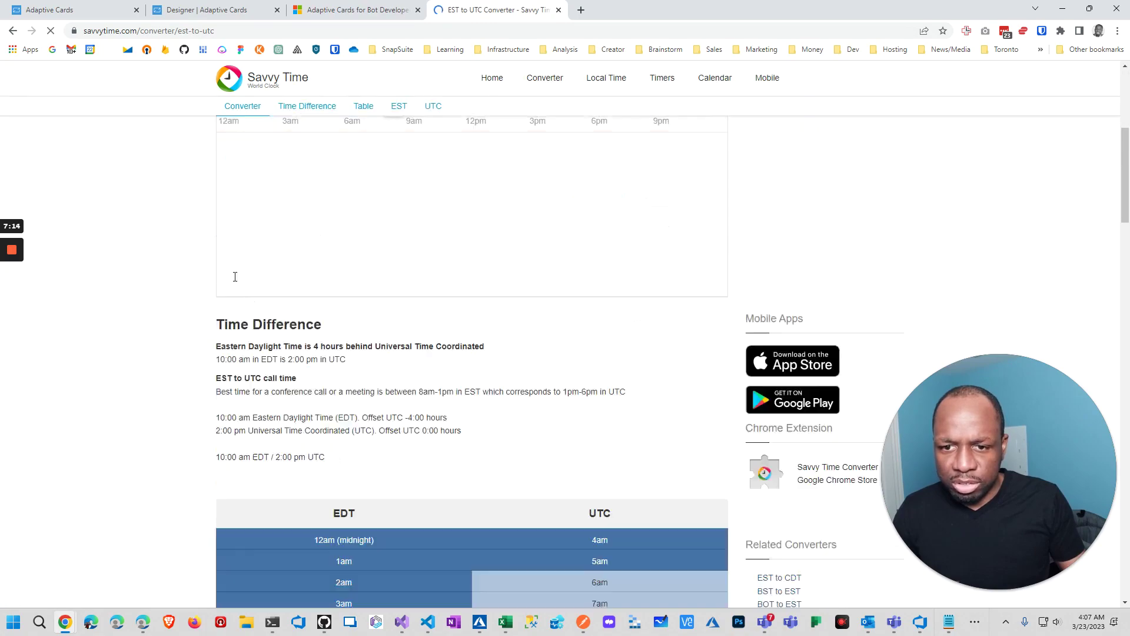
pyautogui.scroll(-12, 328, 325)
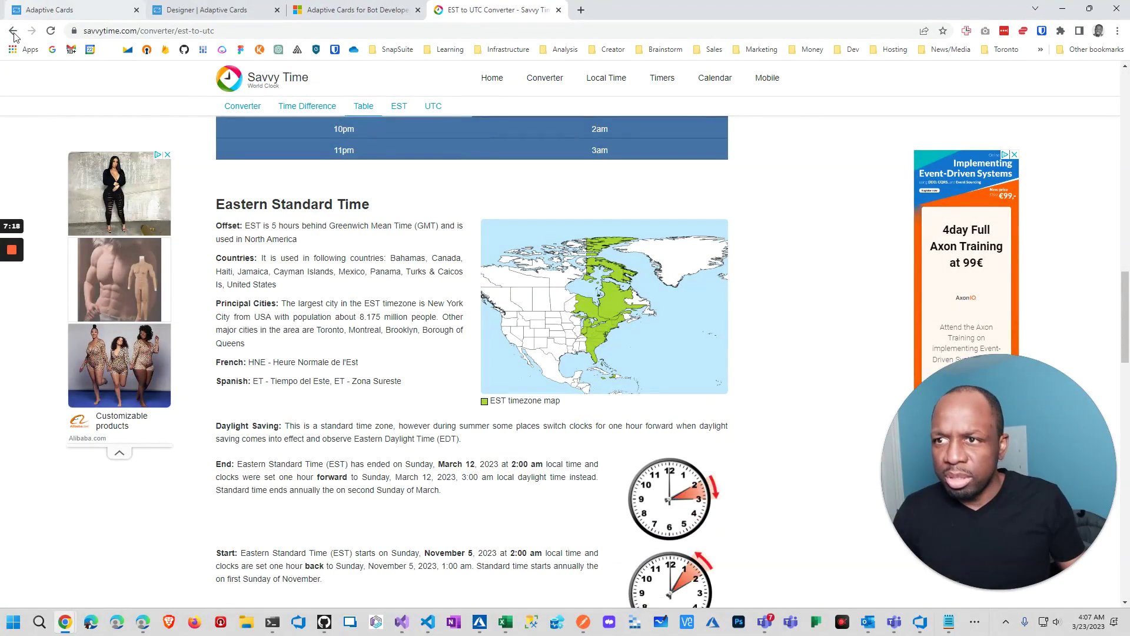
pyautogui.hotkey('alt', 'Left')
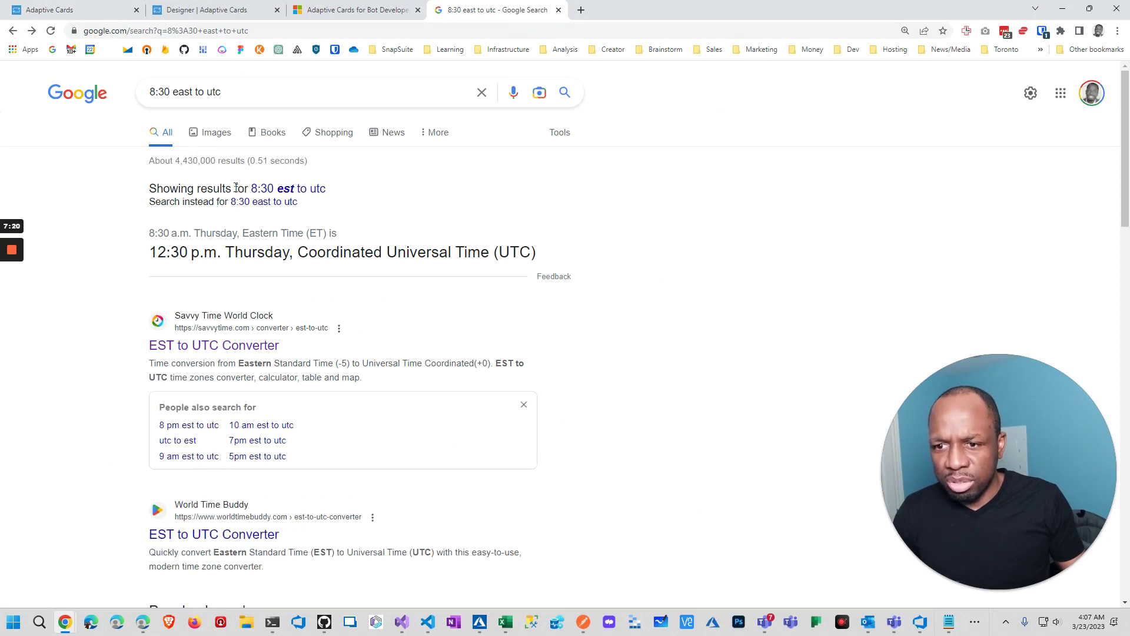
# Search Google for "8:30 east to utc format" and open the EST to UTC page on OnlineConverter.com
pyautogui.click(222, 93)
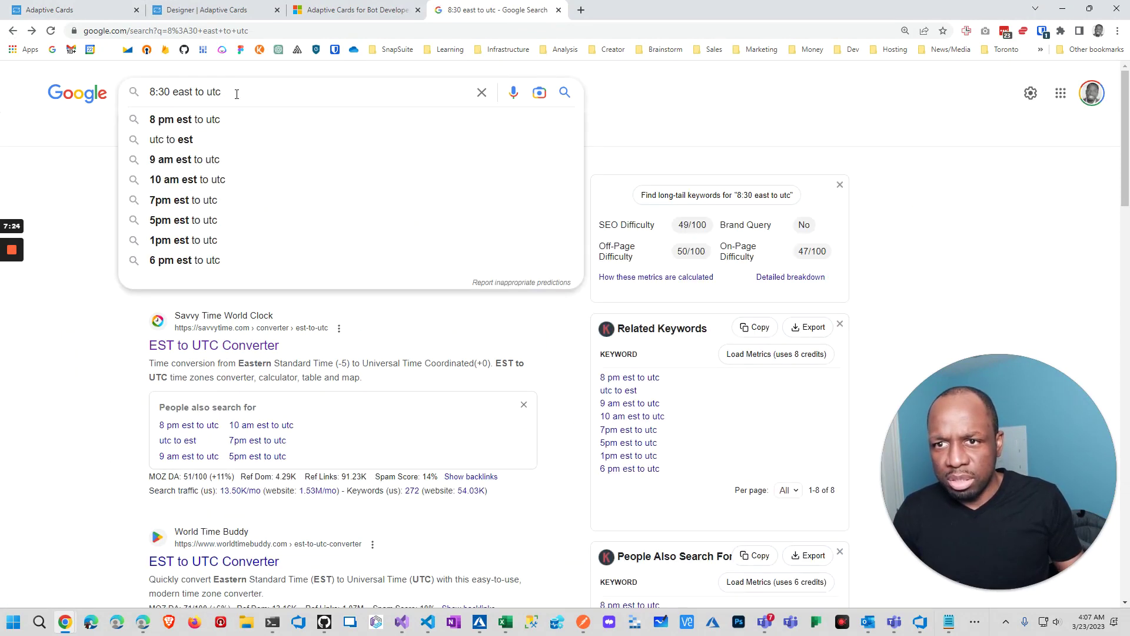
pyautogui.write('format')
pyautogui.press('Return')
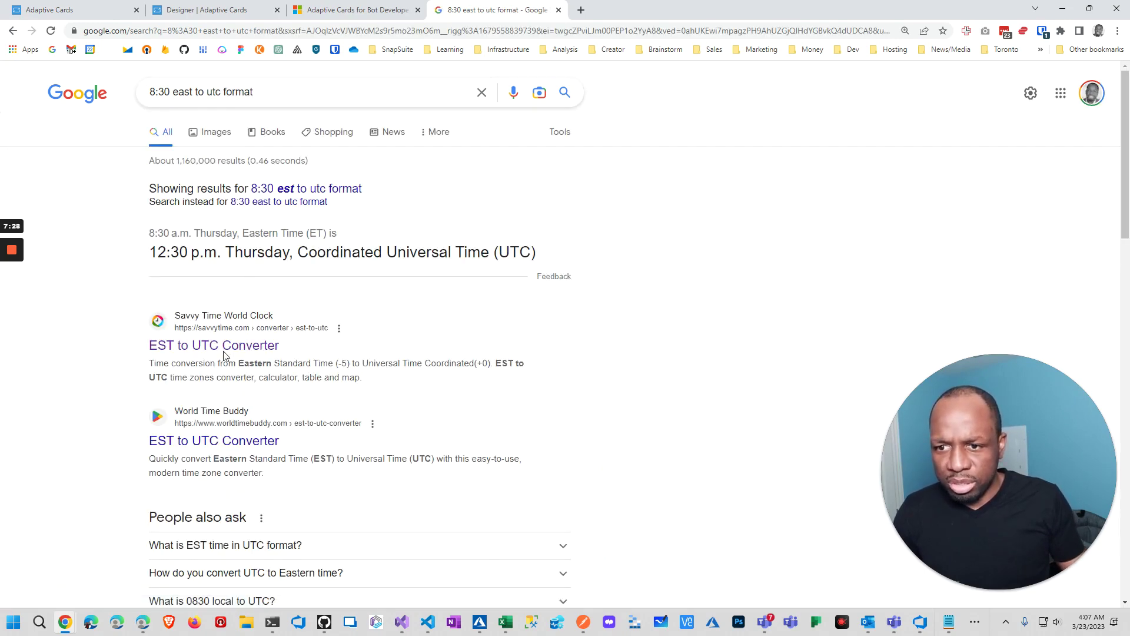
pyautogui.scroll(-3, 234, 284)
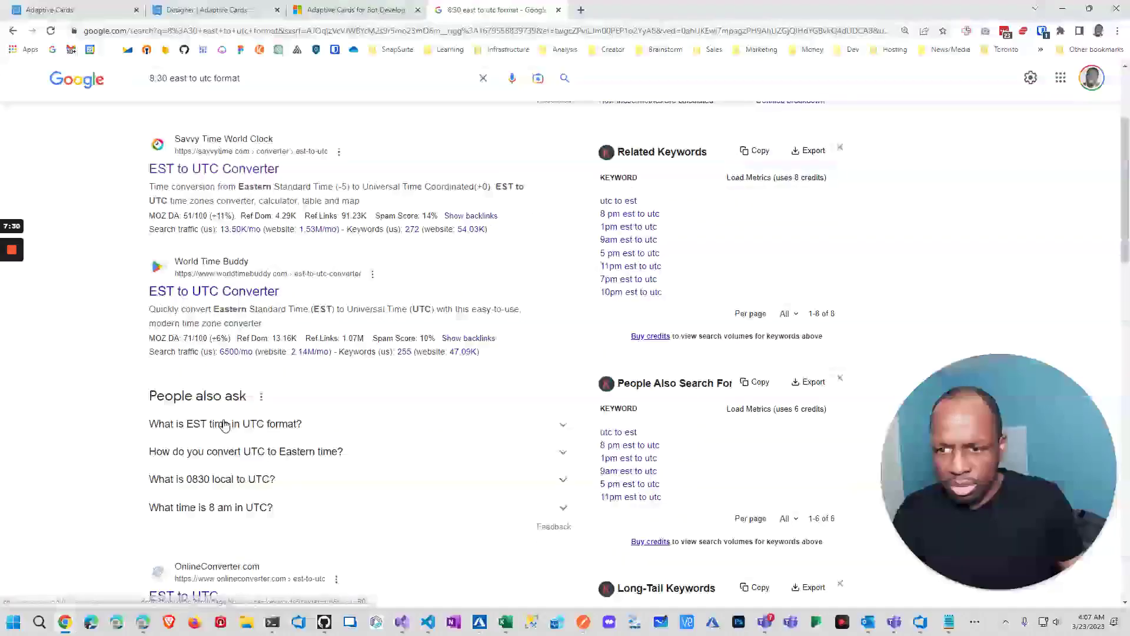
pyautogui.scroll(-3, 234, 283)
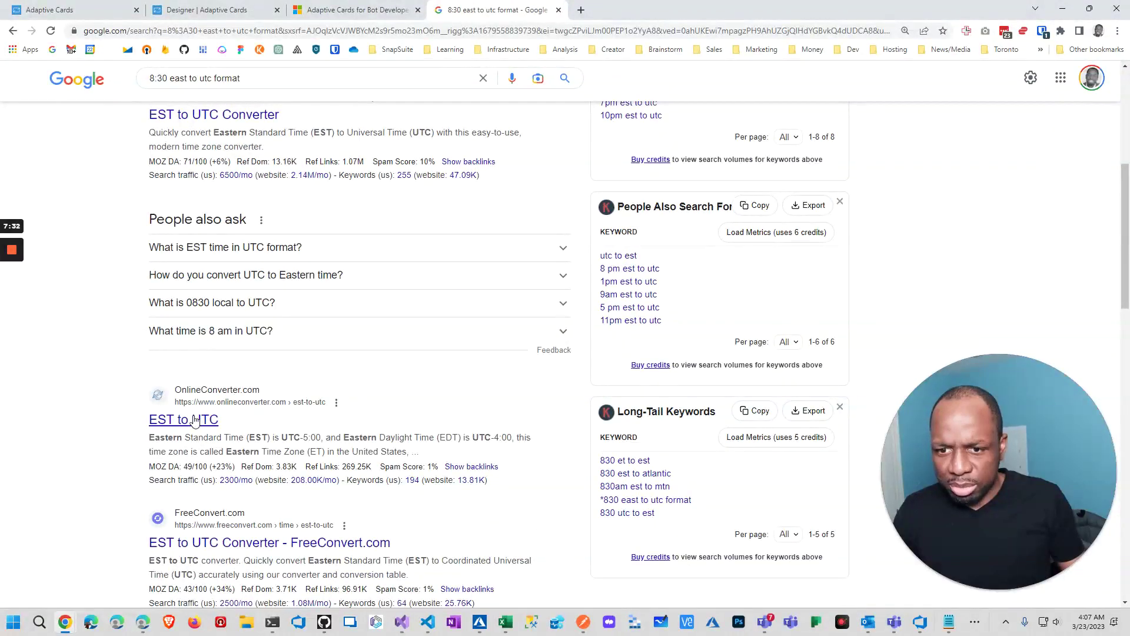
pyautogui.click(195, 419)
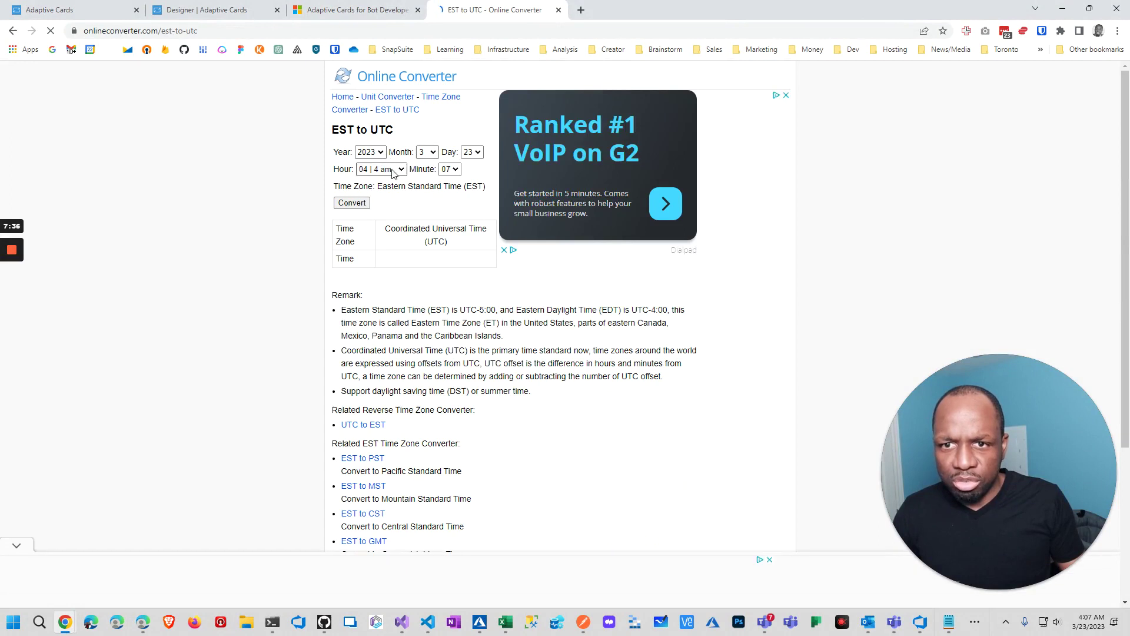
# Set the EST to UTC converter to hour 20 | 8 pm and minute 30 and convert the time
pyautogui.click(435, 157)
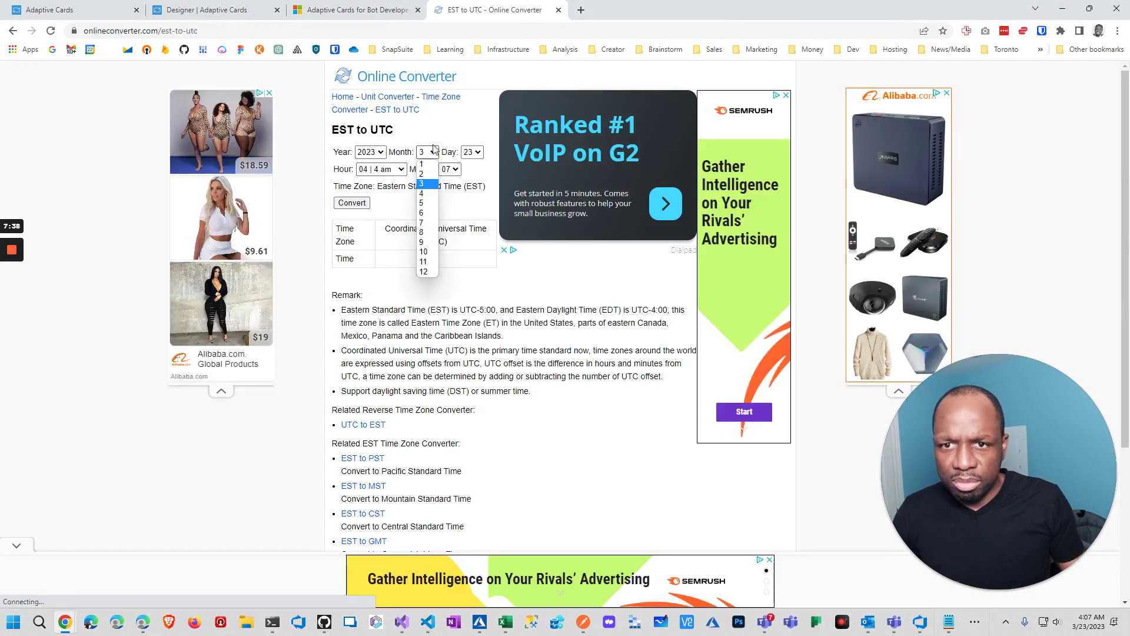
pyautogui.click(435, 153)
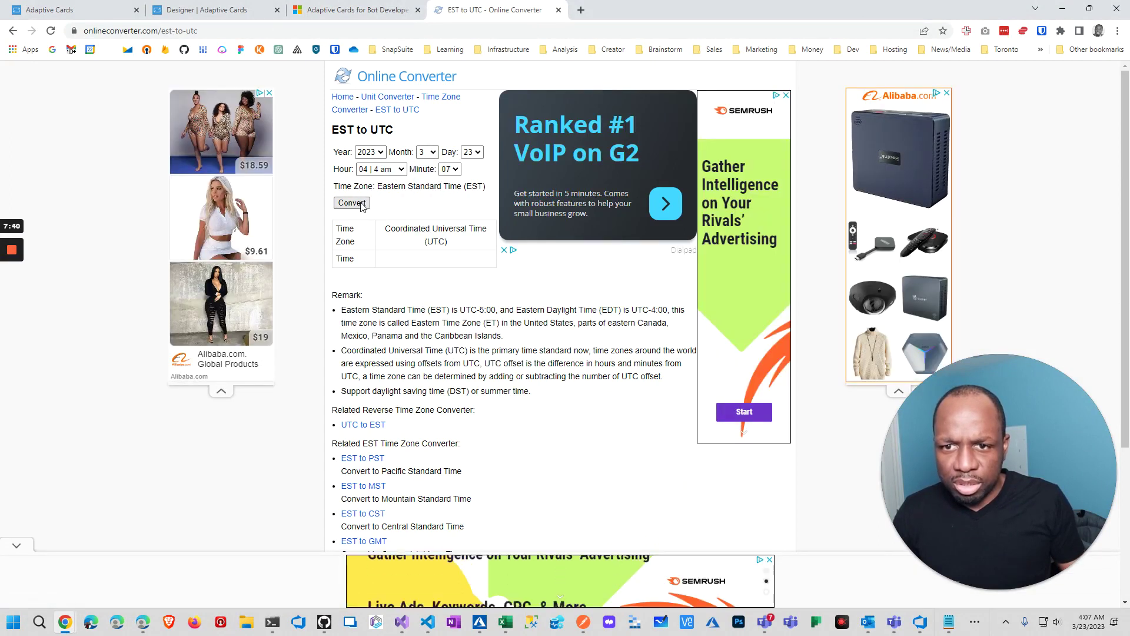
pyautogui.click(379, 152)
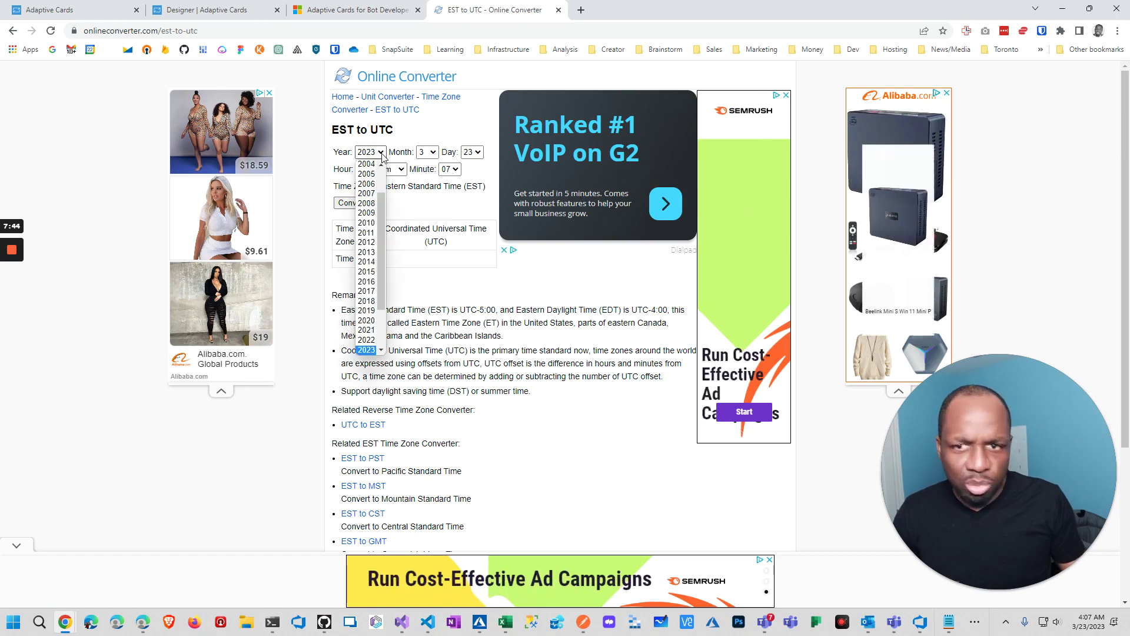
pyautogui.click(428, 151)
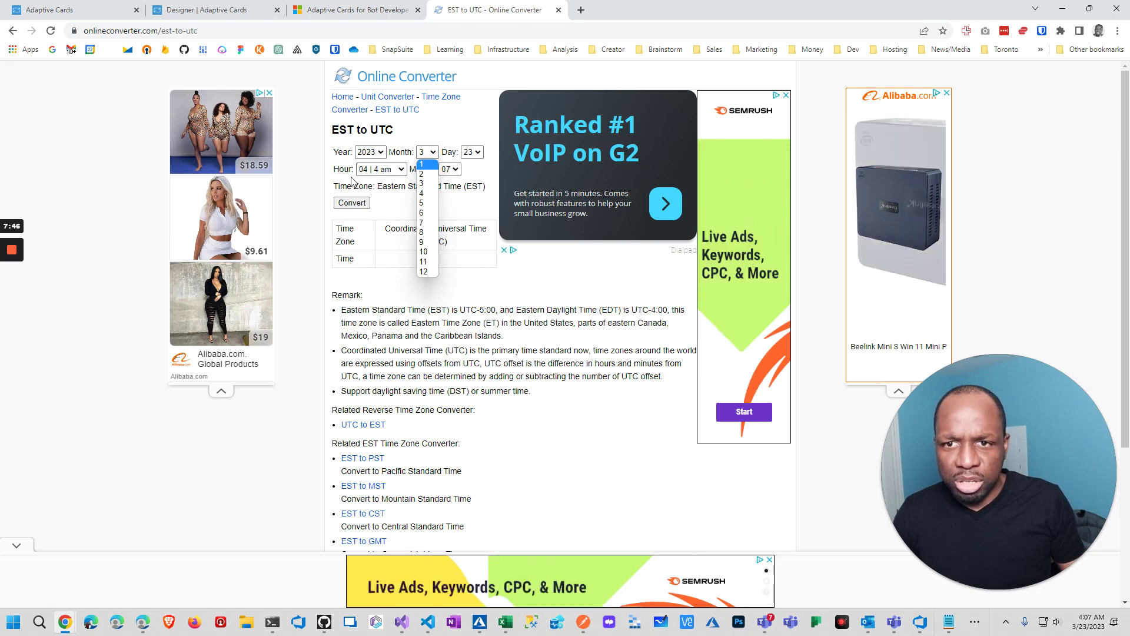
pyautogui.click(377, 170)
pyautogui.click(376, 170)
pyautogui.scroll(-2, 383, 335)
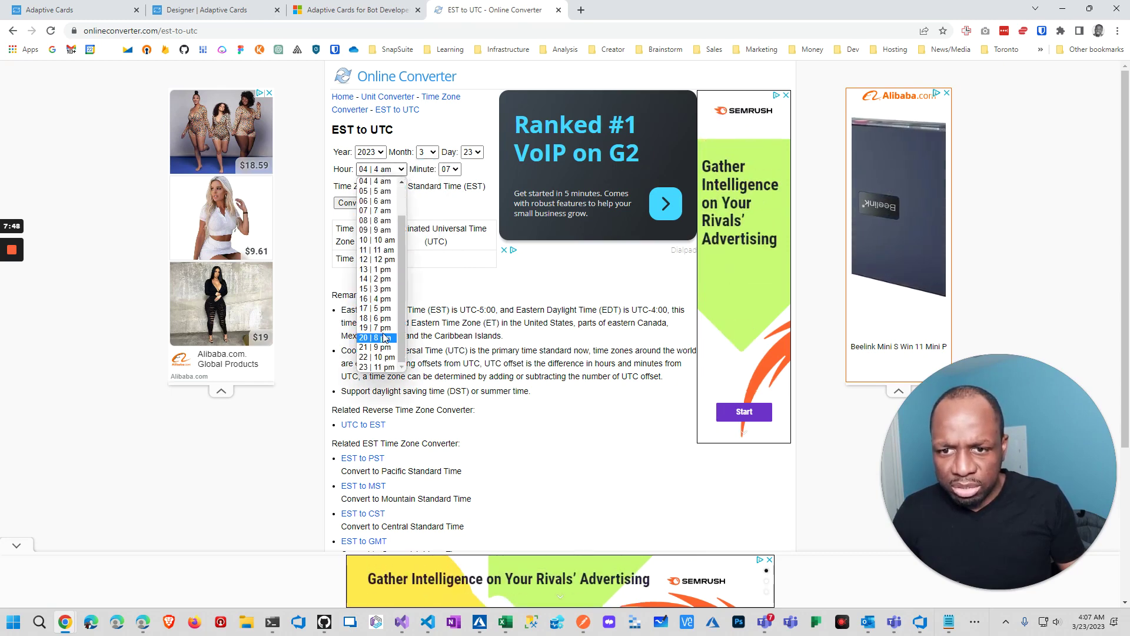
pyautogui.click(388, 339)
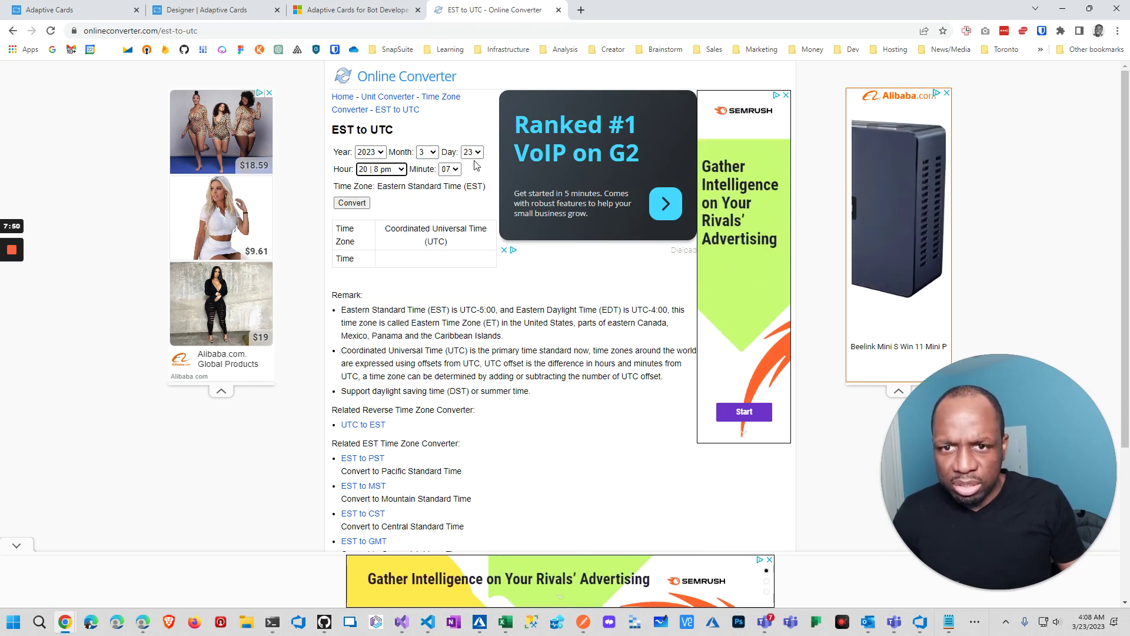
pyautogui.click(450, 169)
pyautogui.scroll(-5, 446, 347)
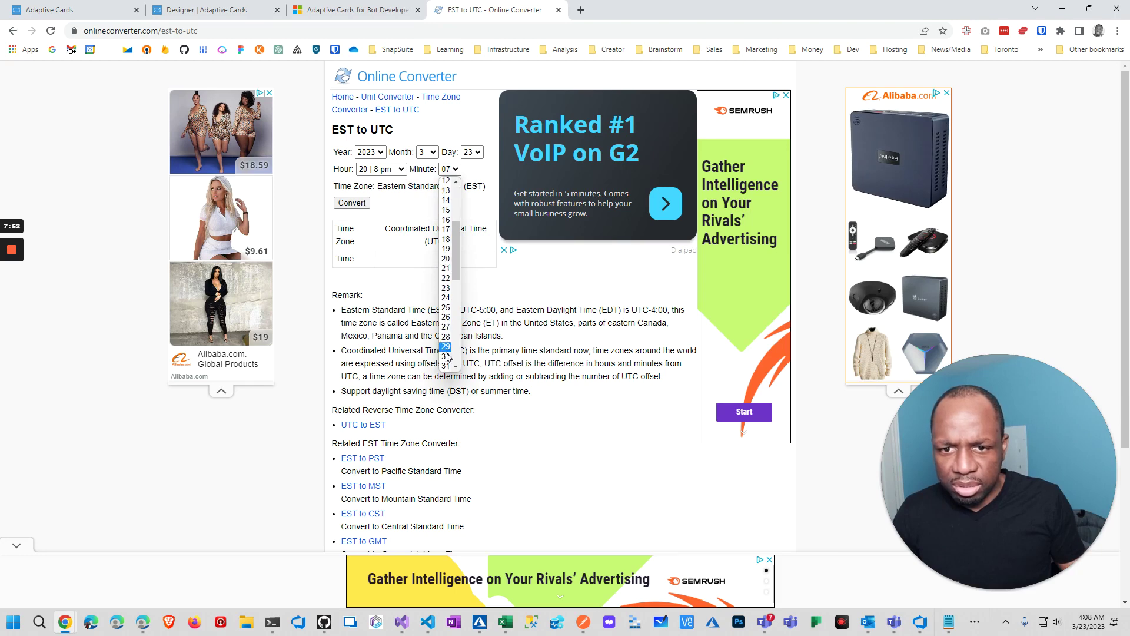
pyautogui.click(446, 348)
pyautogui.click(350, 204)
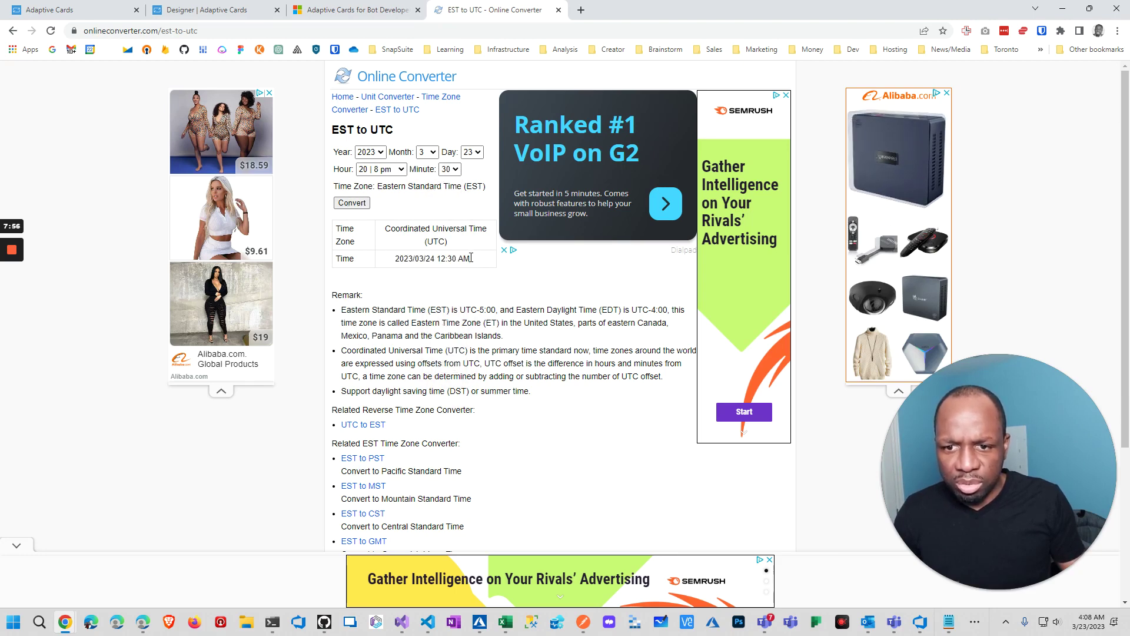
# Review the converted UTC date, then switch to the Logic Apps Designer and check the Start time example format
pyautogui.scroll(-4, 373, 433)
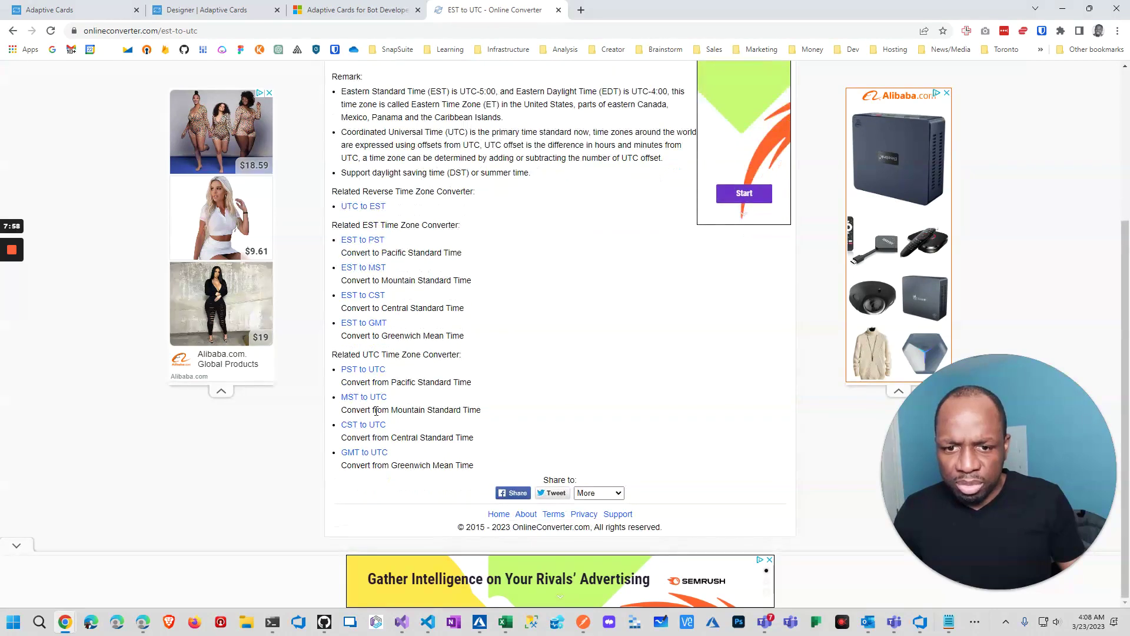
pyautogui.scroll(4, 373, 432)
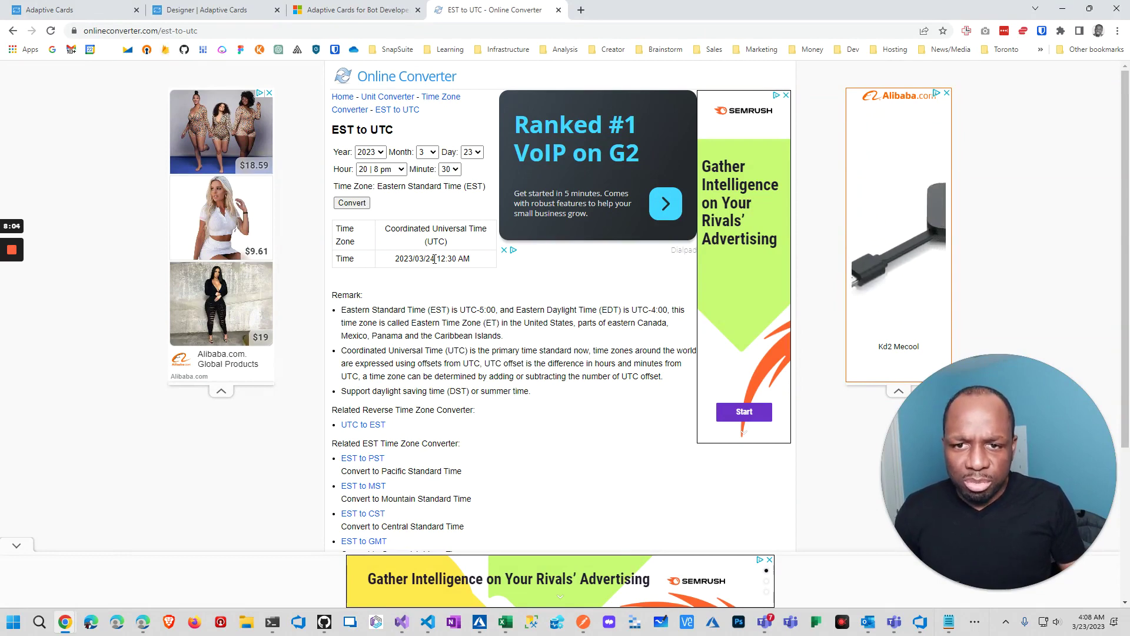
pyautogui.moveTo(435, 259); pyautogui.dragTo(397, 261)
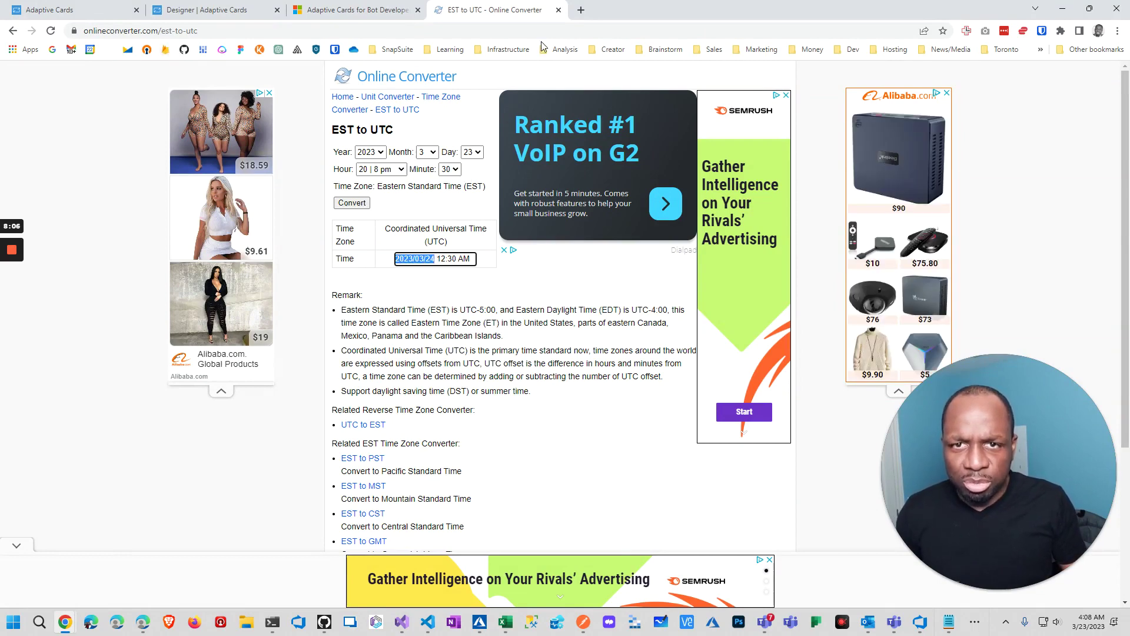
pyautogui.click(371, 8)
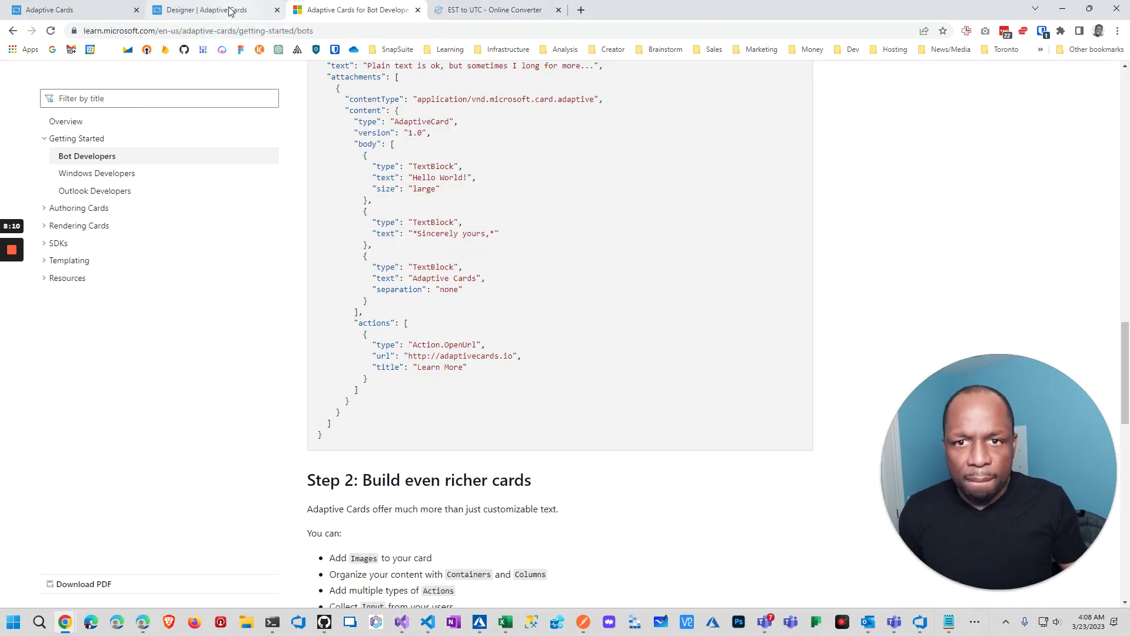
pyautogui.hotkey('alt', 'Tab')
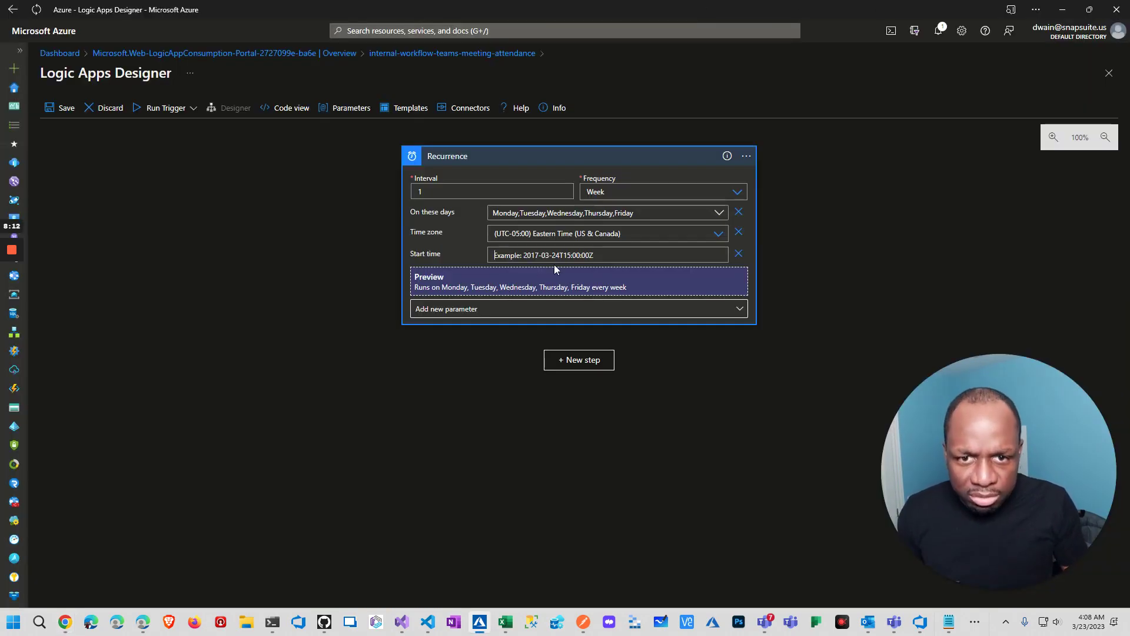
pyautogui.click(593, 255)
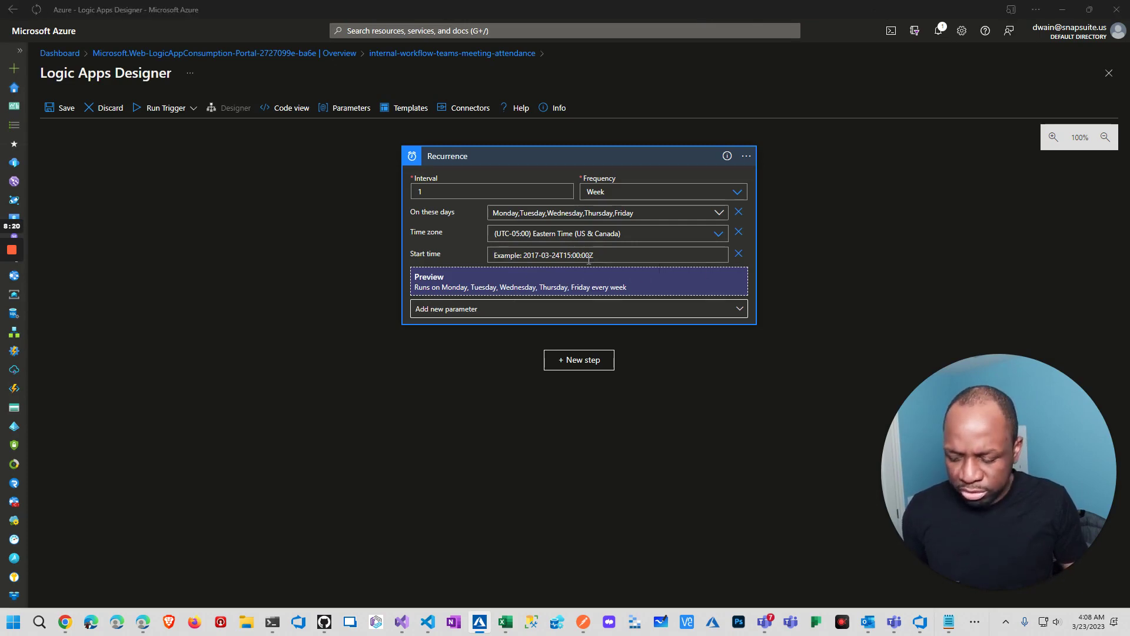
# Copy "2023/03/24 12:30" from the converter's UTC result in Chrome and return to the Logic Apps Designer
pyautogui.hotkey('alt', 'Tab')
pyautogui.click(458, 10)
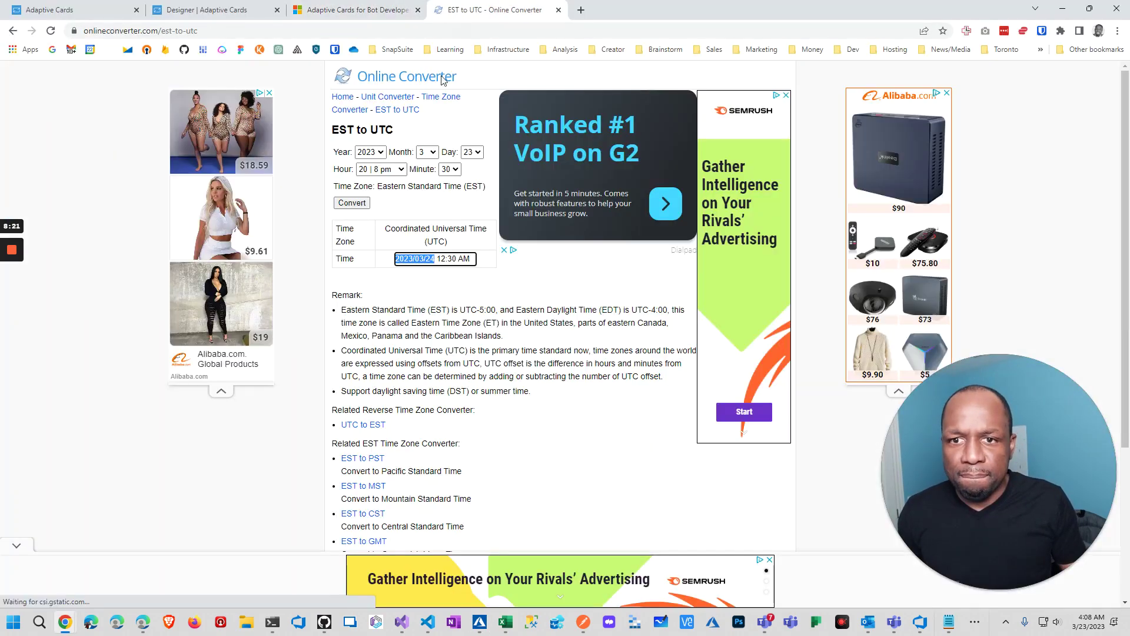
pyautogui.click(457, 259)
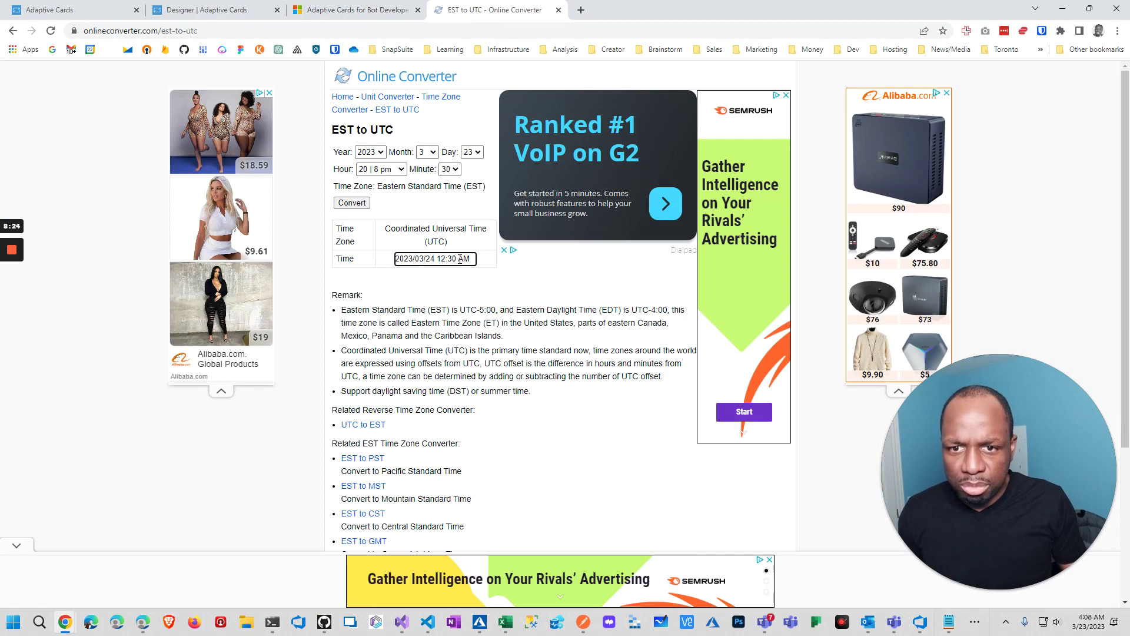
pyautogui.moveTo(459, 259); pyautogui.dragTo(378, 260)
pyautogui.hotkey('ctrl', 'c')
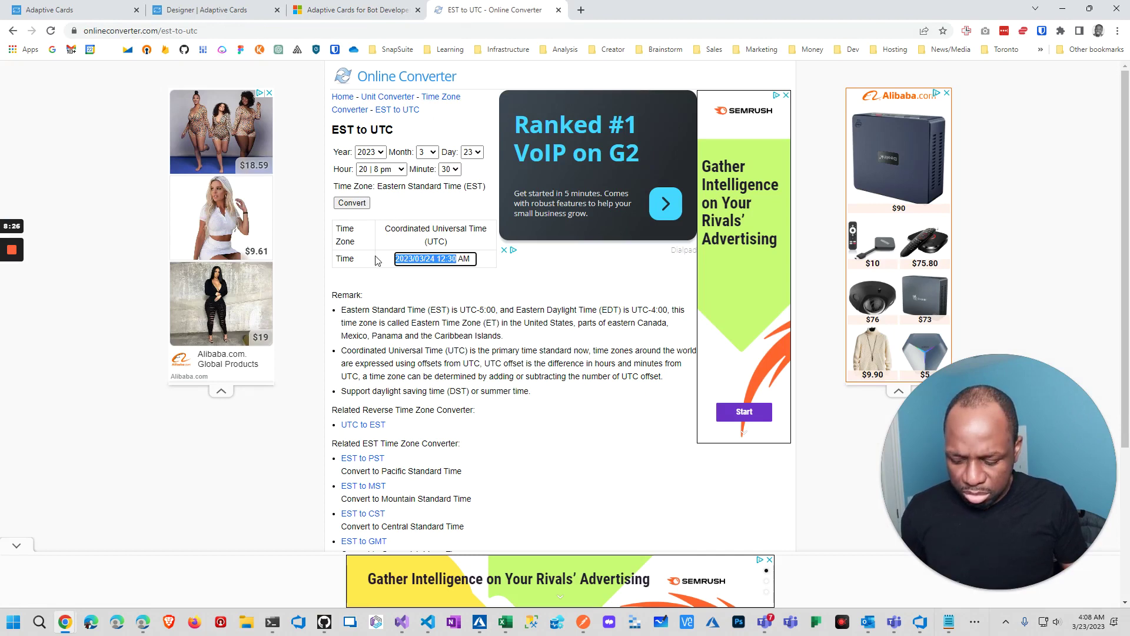
pyautogui.hotkey('alt', 'Tab')
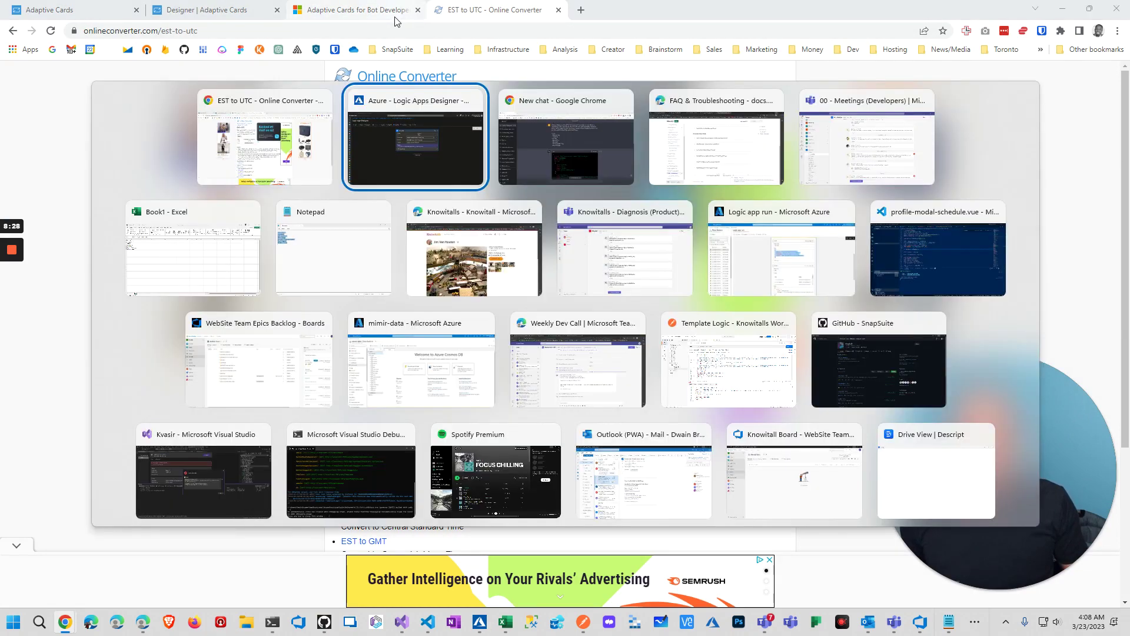
pyautogui.hotkey('alt', 'Tab')
pyautogui.hotkey('alt', 'shift', 'Tab')
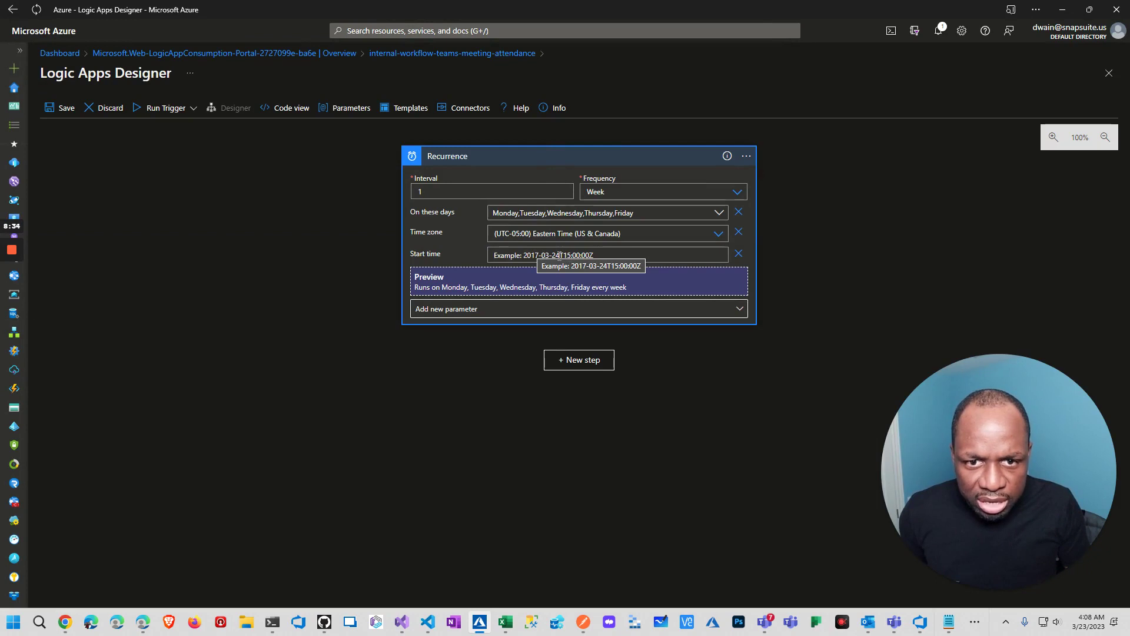
# Paste the copied date and time into the Recurrence trigger's Start time and reformat it as 2023-03-24T12:30:00Z
pyautogui.click(643, 254)
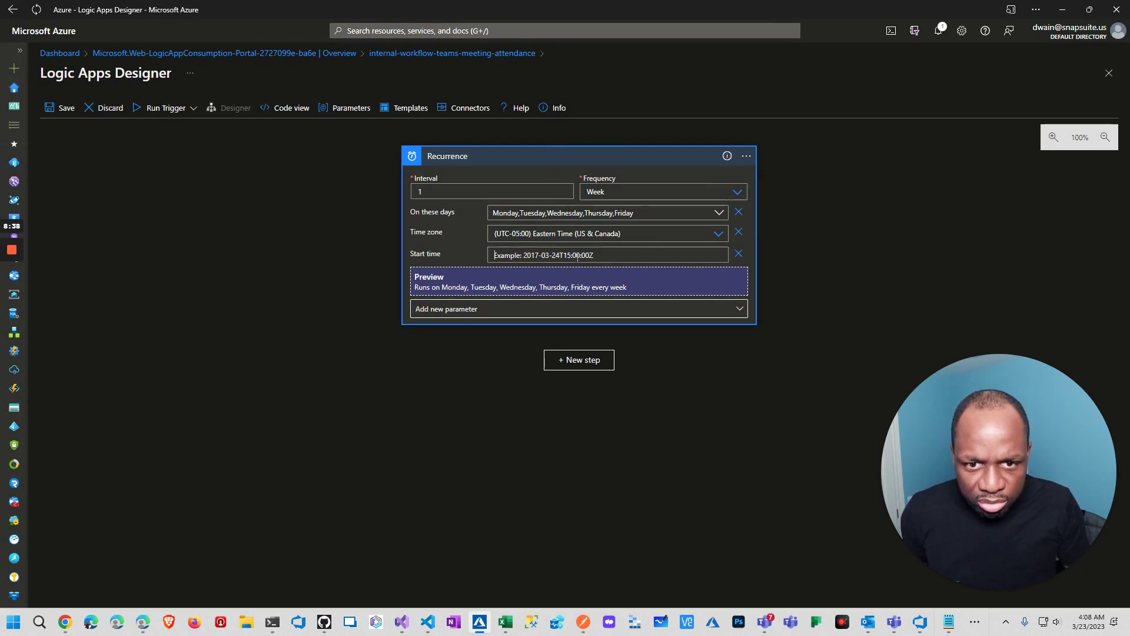
pyautogui.hotkey('ctrl', 'v')
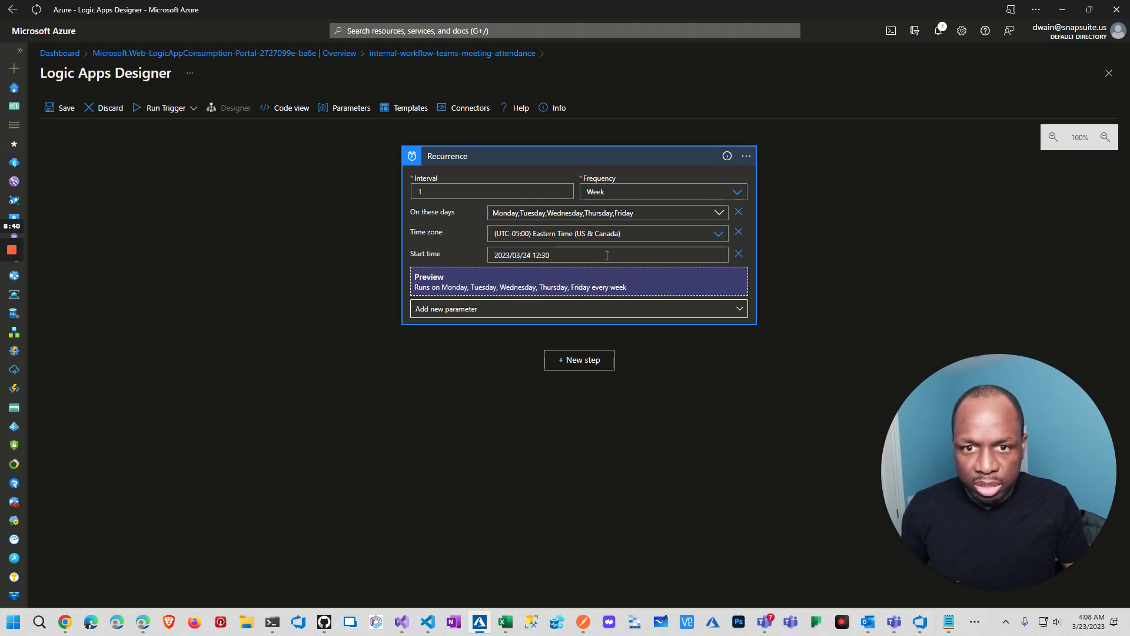
pyautogui.press('Home')
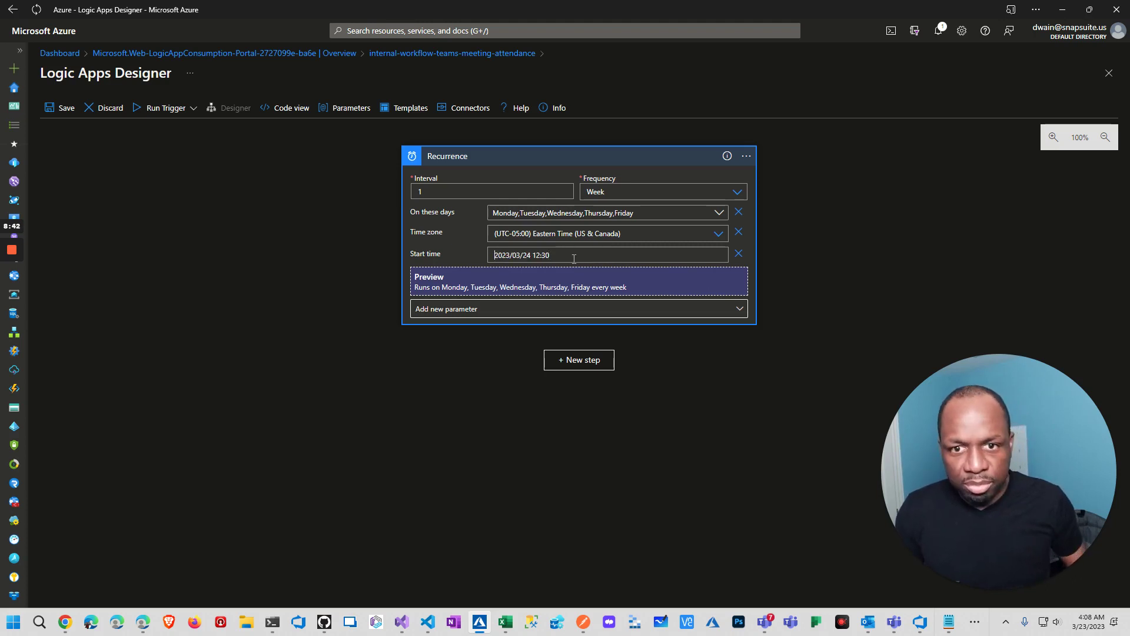
pyautogui.press('Delete')
pyautogui.write('-')
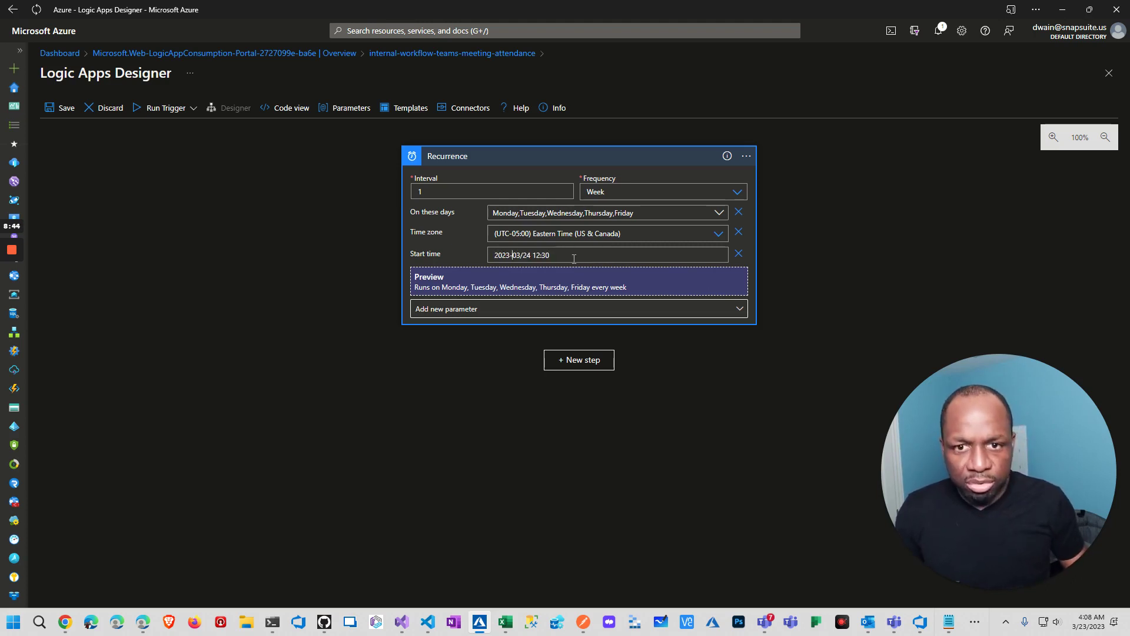
pyautogui.press('Right')
pyautogui.press('Right')
pyautogui.press('Right')
pyautogui.press('Delete')
pyautogui.write('-03-')
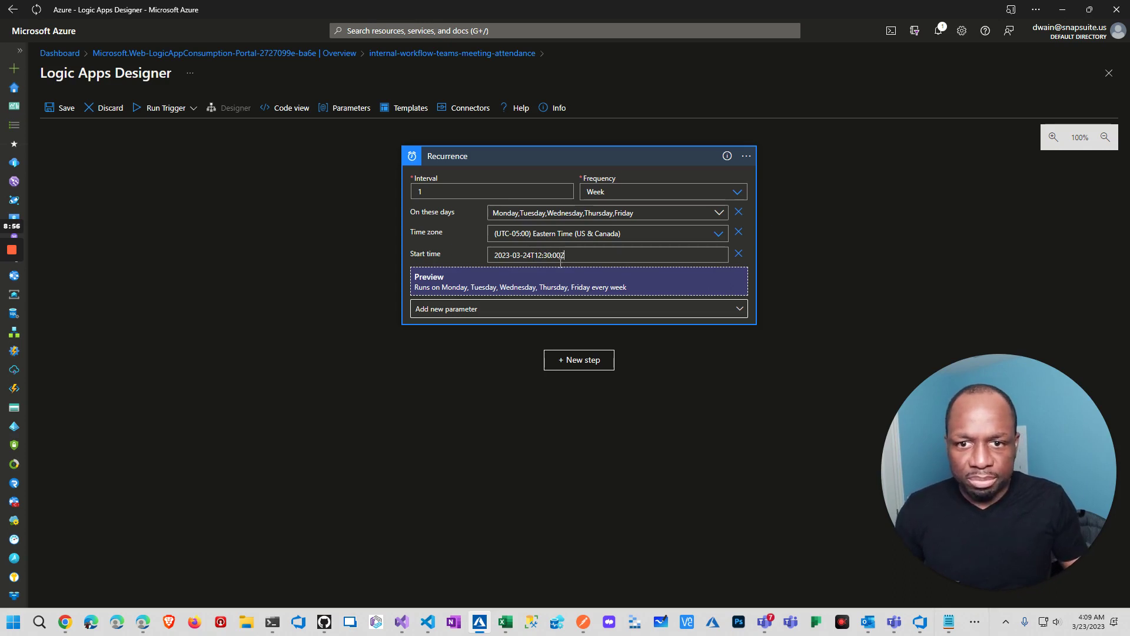
# Add a new step after the Recurrence trigger and change the trigger's start time to 2023-03-24T08:30:00Z
pyautogui.click(592, 369)
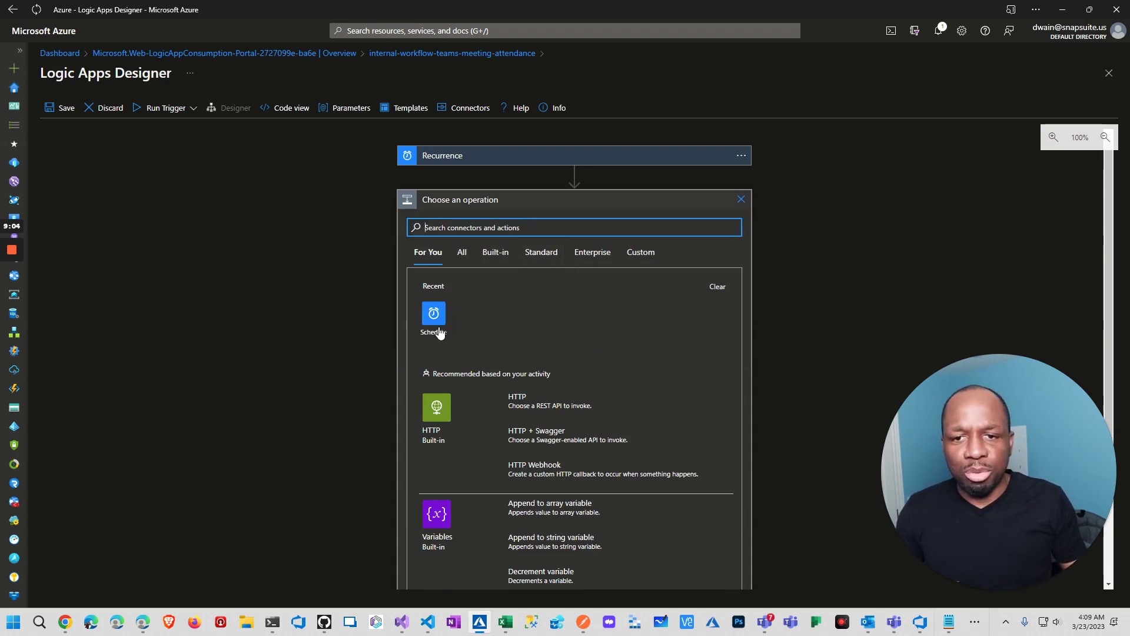
pyautogui.click(544, 161)
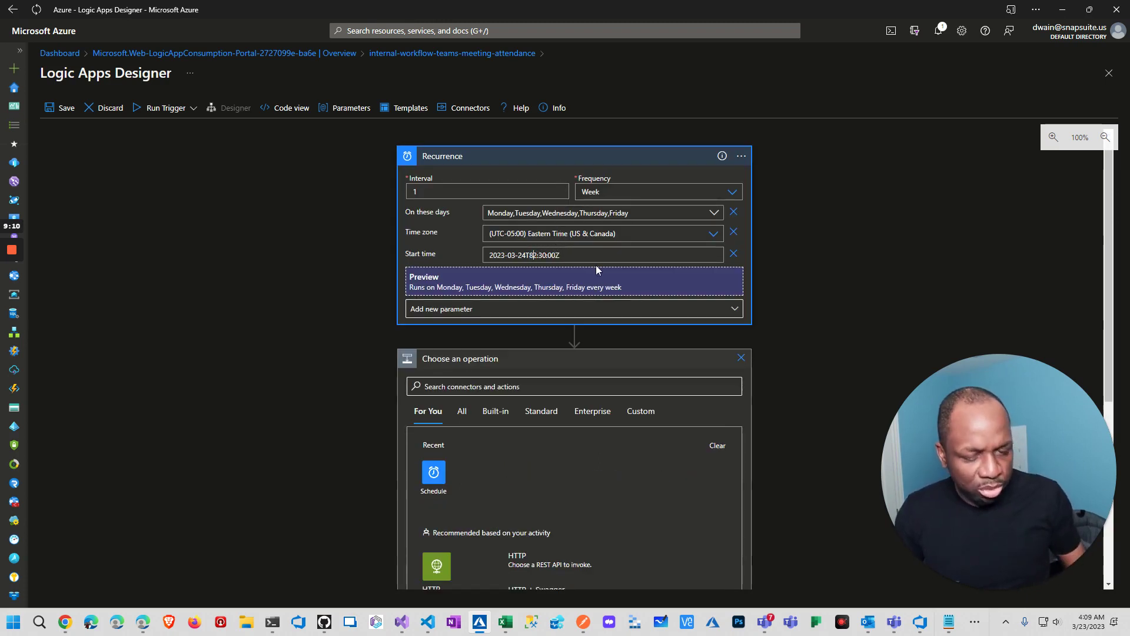
pyautogui.press('Delete')
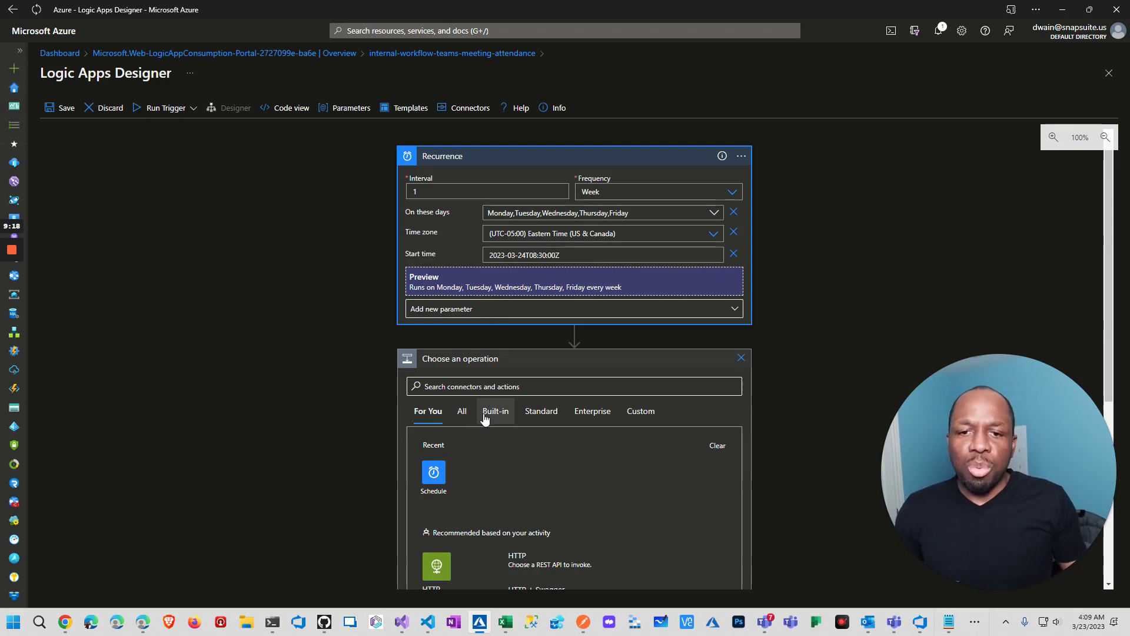
# Restrict the new step's operation choices to Standard connectors and get ready to search them
pyautogui.scroll(-5, 474, 407)
pyautogui.scroll(5, 492, 338)
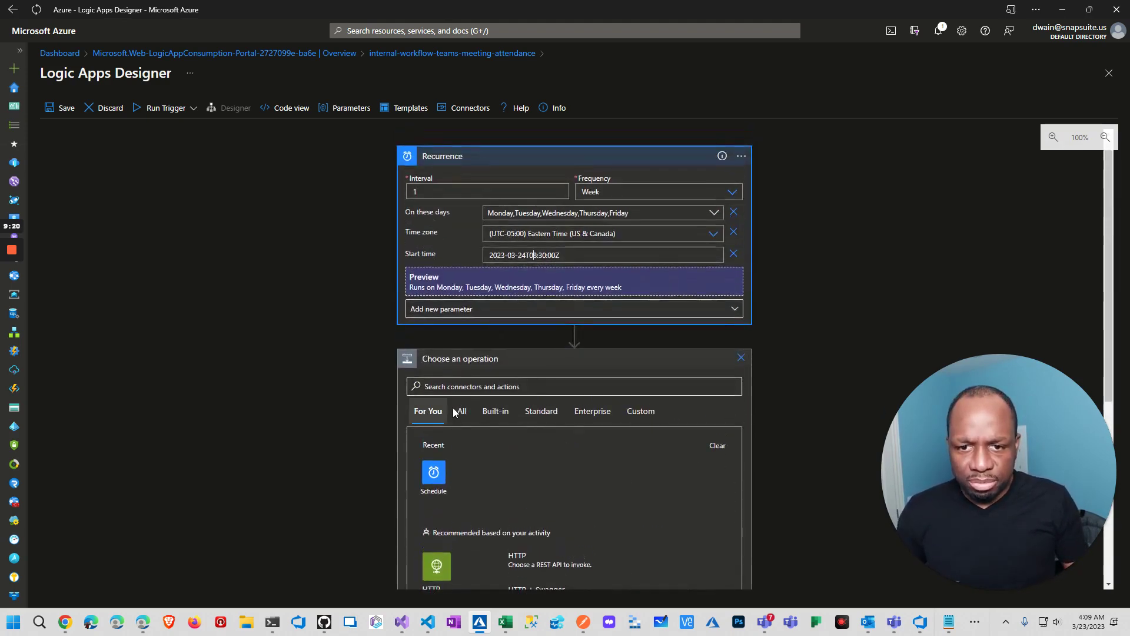
pyautogui.click(548, 414)
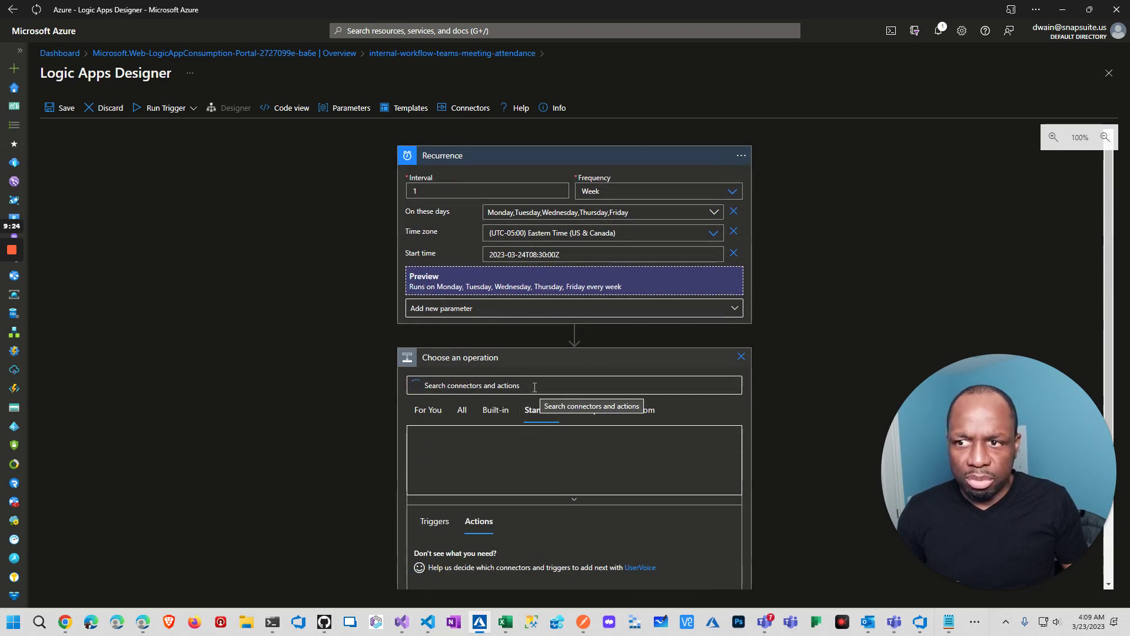
pyautogui.click(534, 386)
pyautogui.write('a')
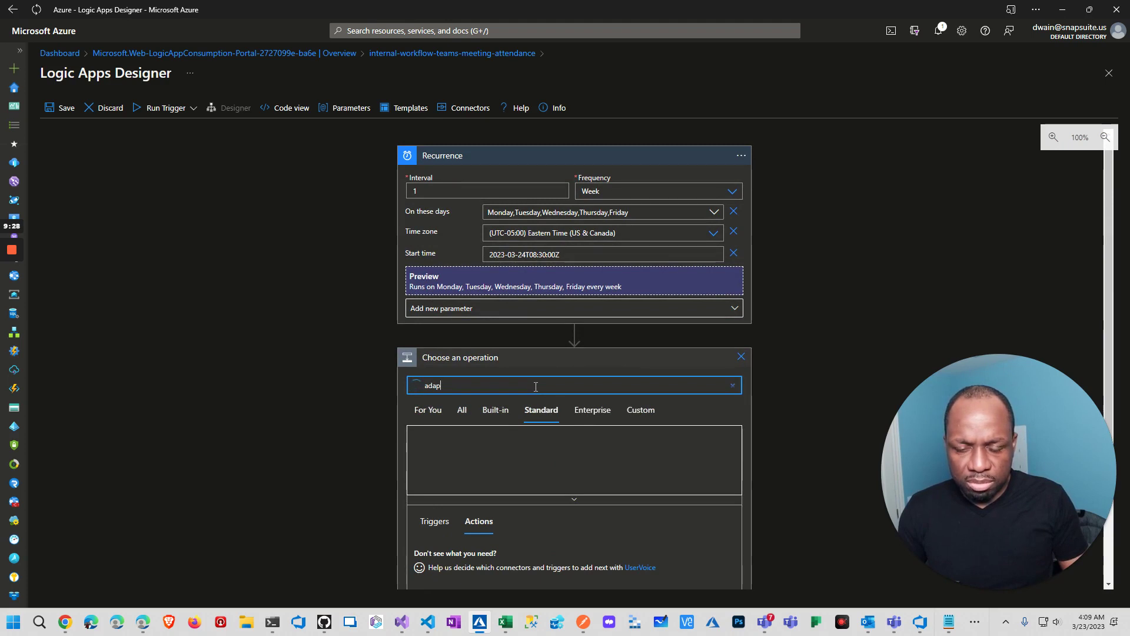
pyautogui.write('dap')
pyautogui.press('BackSpace')
pyautogui.press('BackSpace')
pyautogui.press('BackSpace')
pyautogui.press('BackSpace')
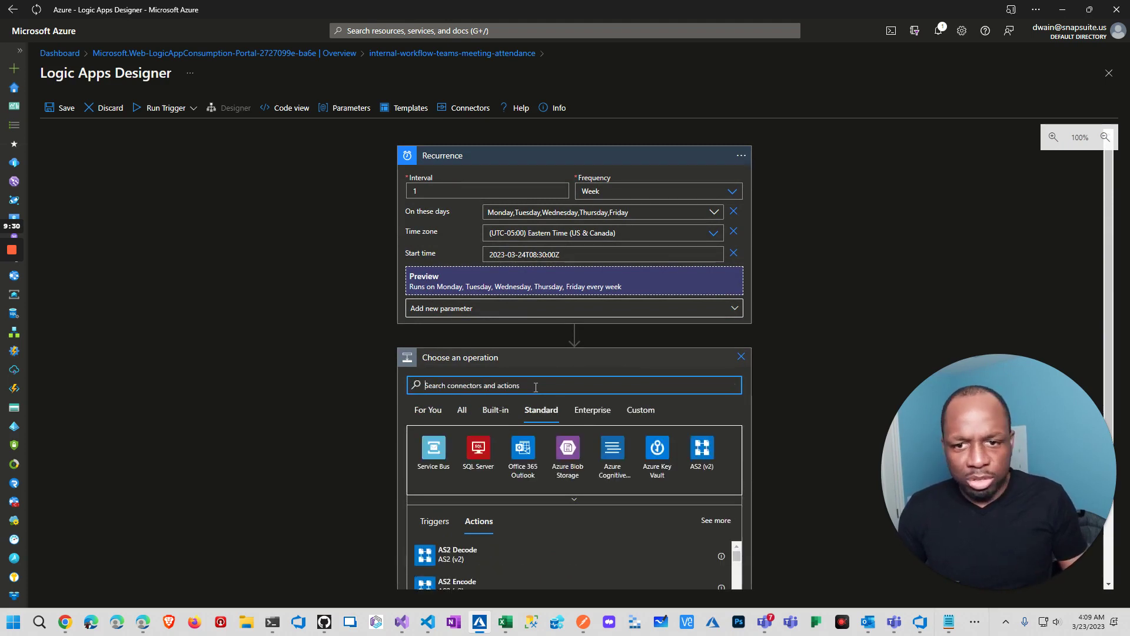
# Search the Standard connectors for "teams" and choose the Microsoft Teams connector from the full results
pyautogui.write('teams')
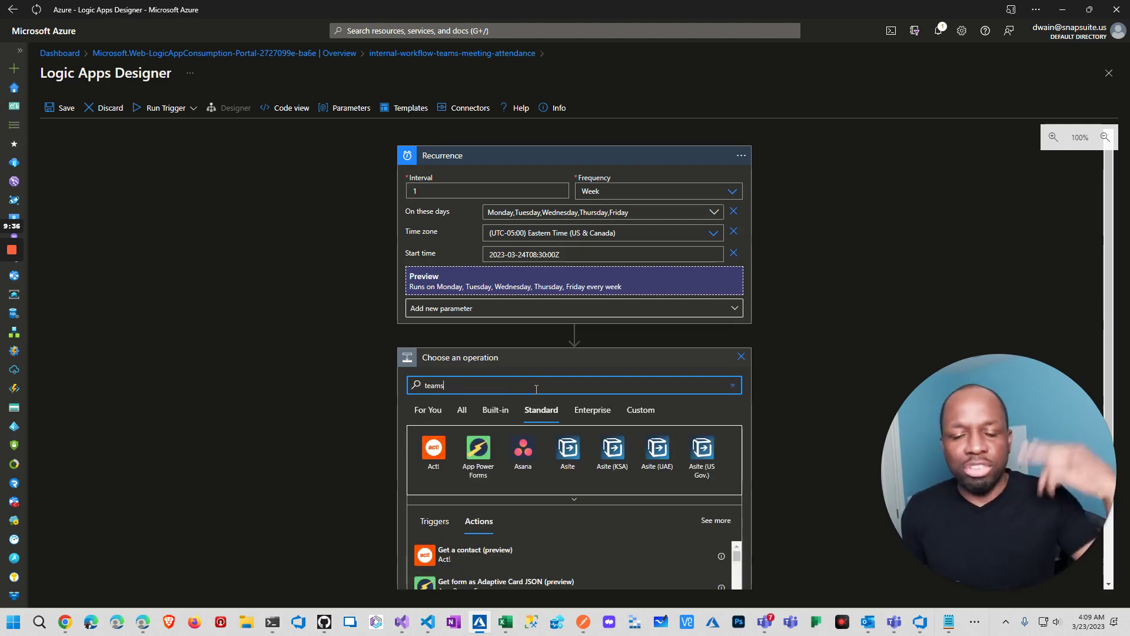
pyautogui.scroll(-3, 536, 386)
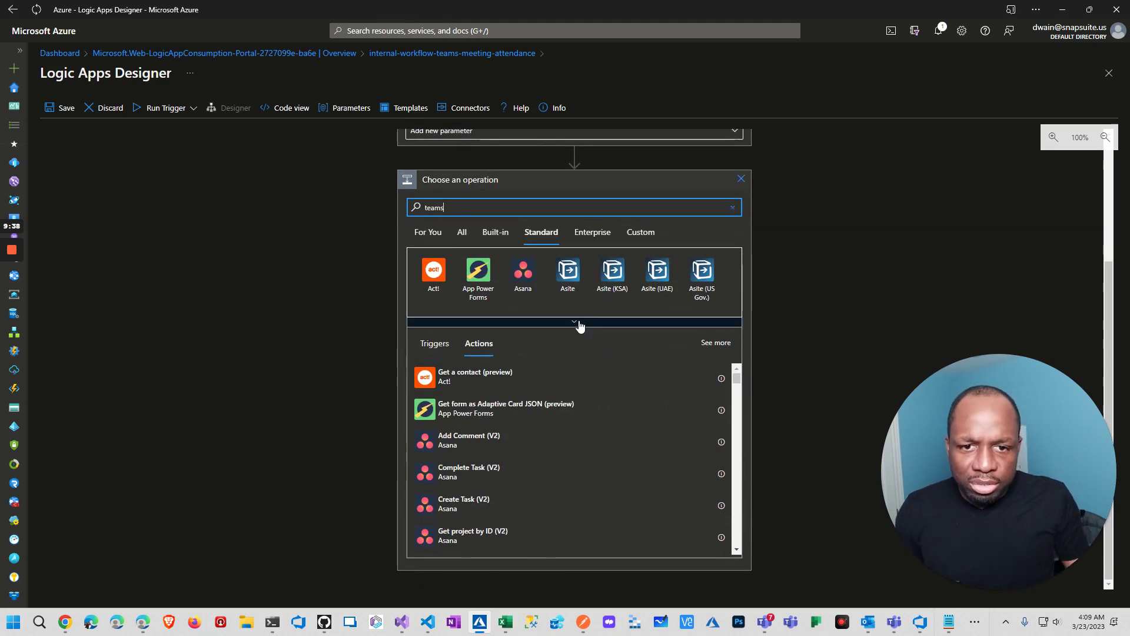
pyautogui.click(579, 325)
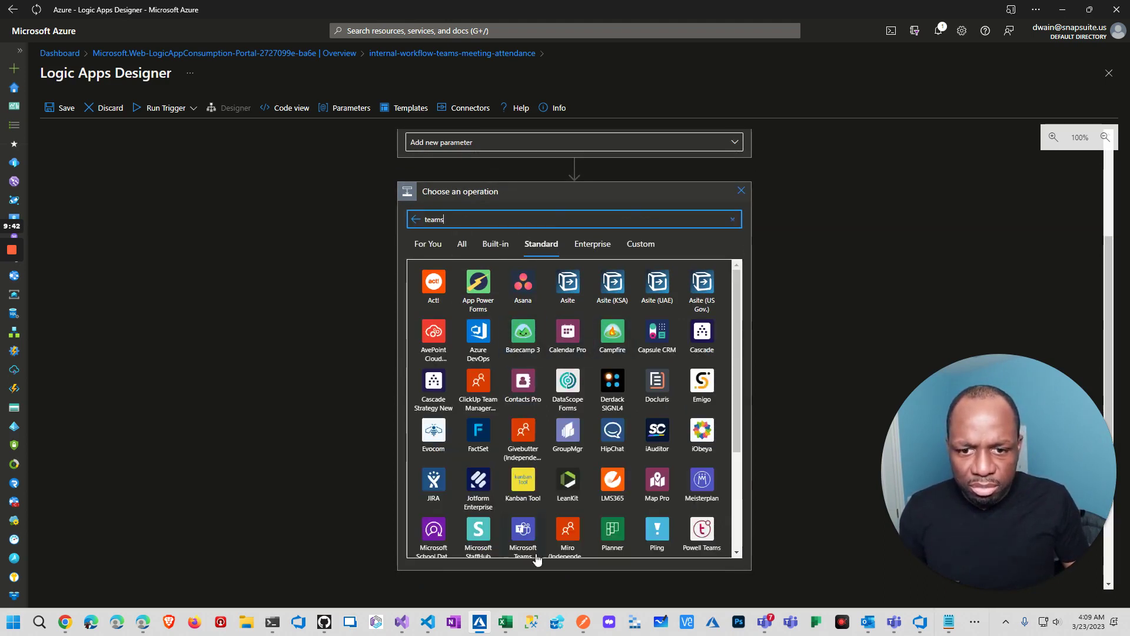
pyautogui.click(522, 530)
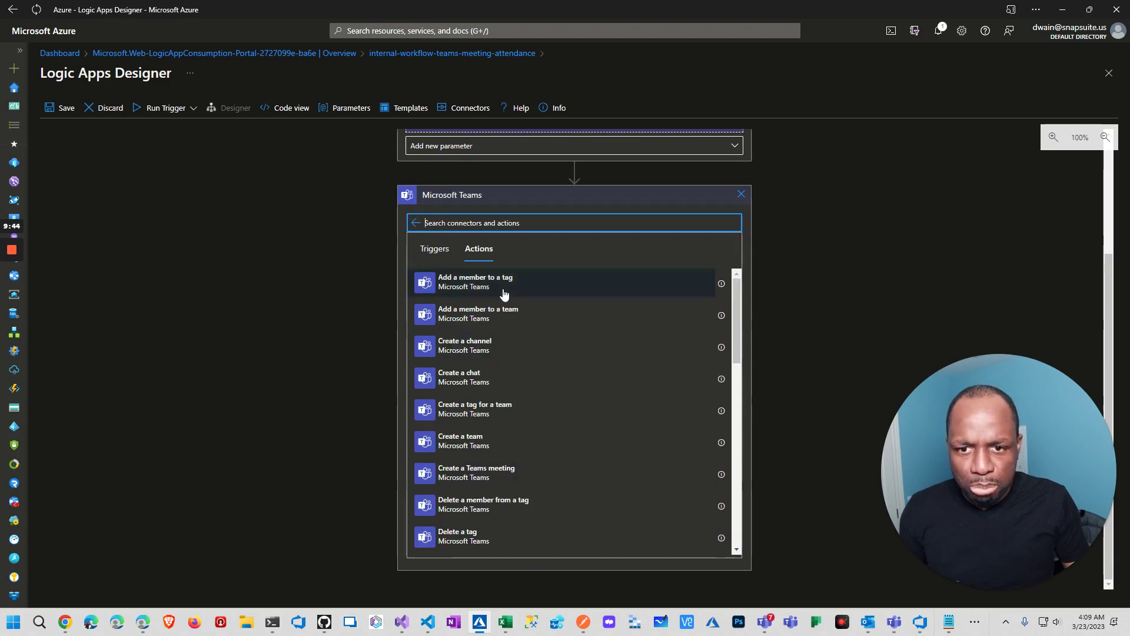
# Add the "Post adaptive card and wait for a response" Teams action and sign in to create its connection
pyautogui.scroll(-3, 503, 403)
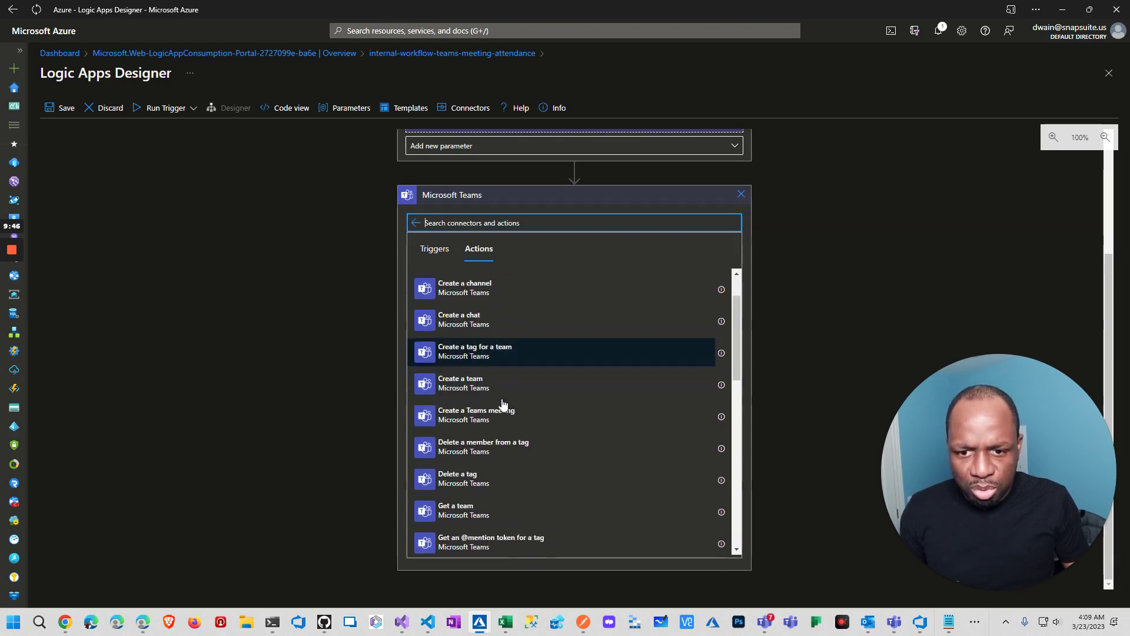
pyautogui.scroll(-4, 503, 404)
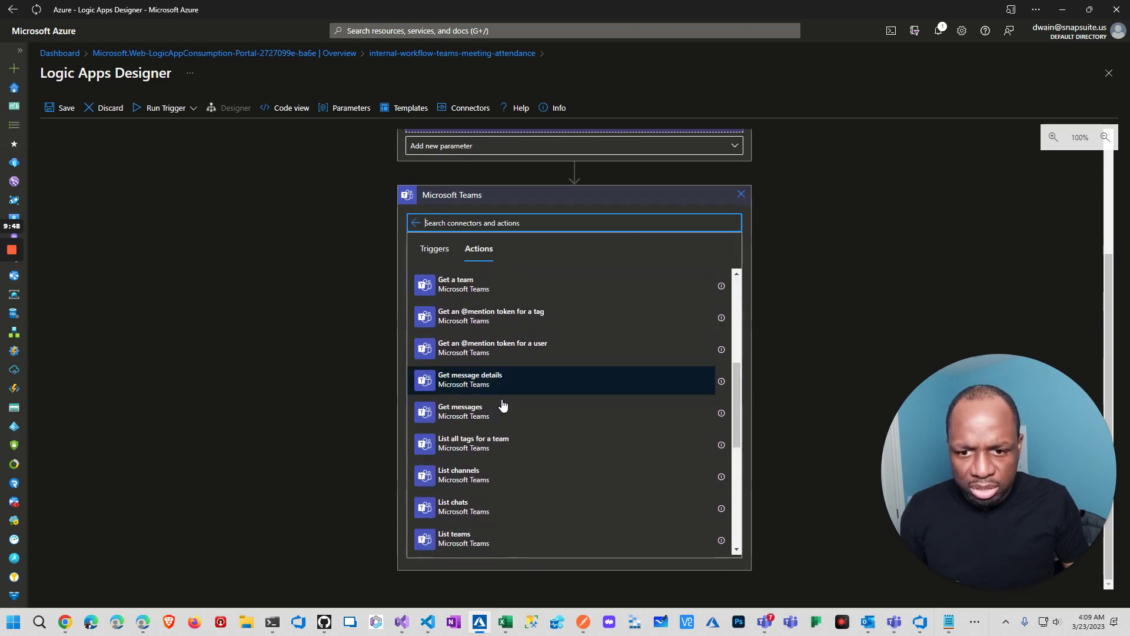
pyautogui.scroll(-3, 503, 405)
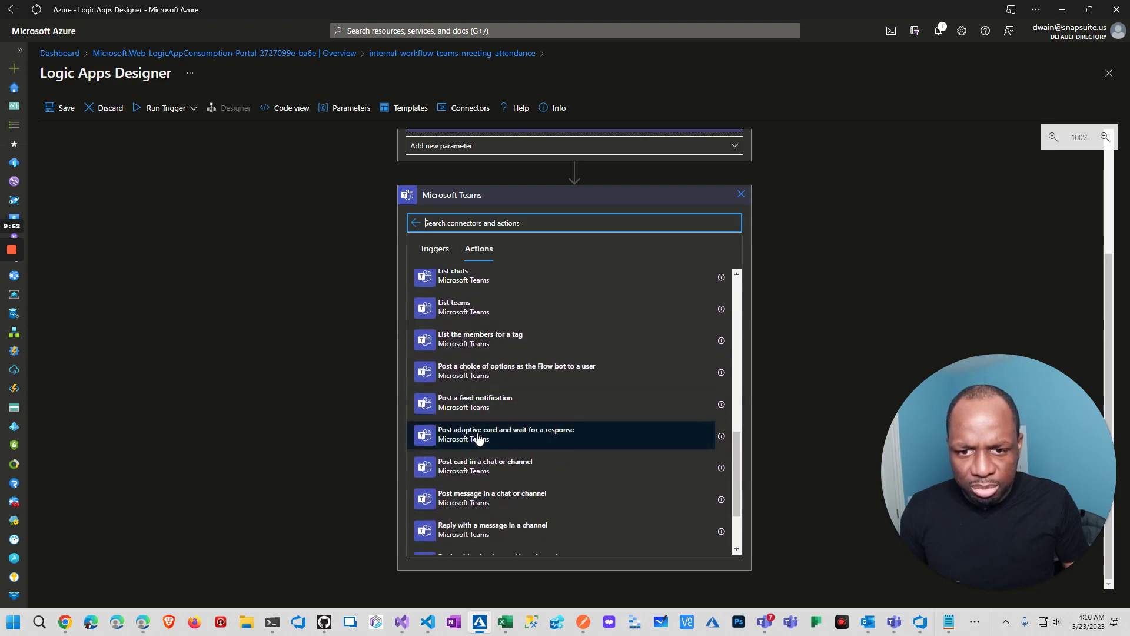
pyautogui.click(515, 436)
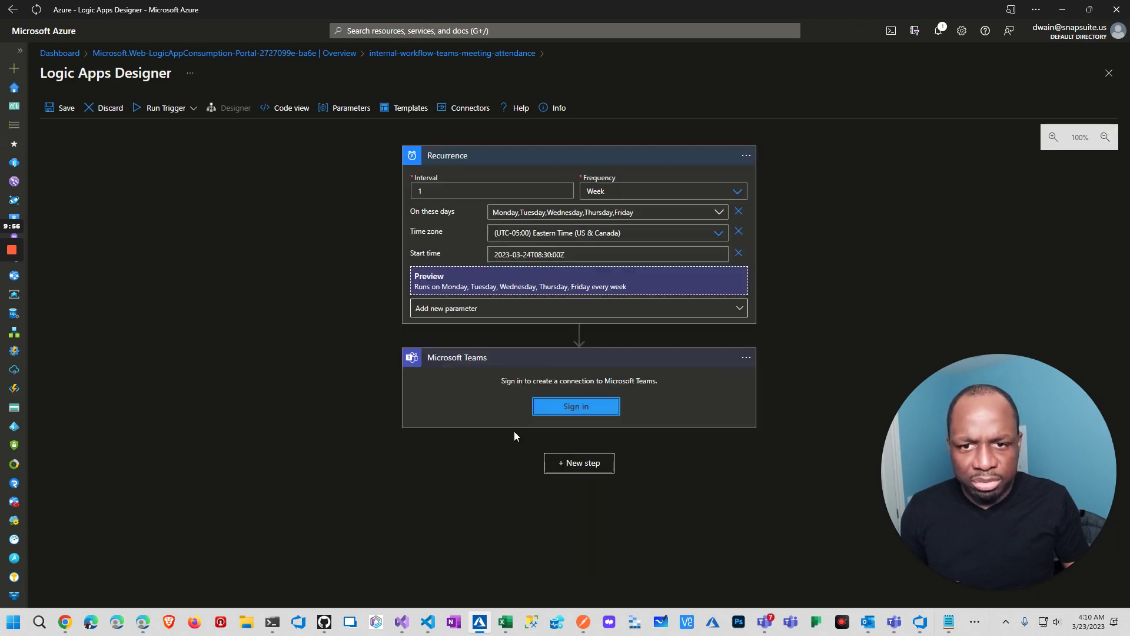
pyautogui.click(564, 408)
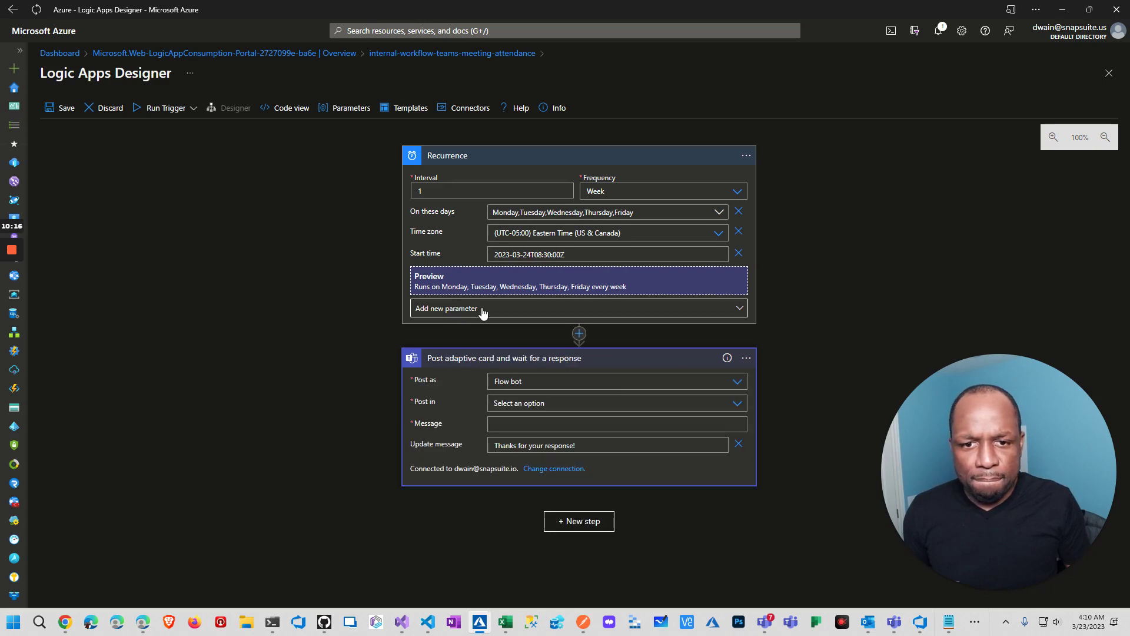
# Keep Flow bot as the Post as option and set Post in to Channel for the adaptive card action
pyautogui.click(738, 383)
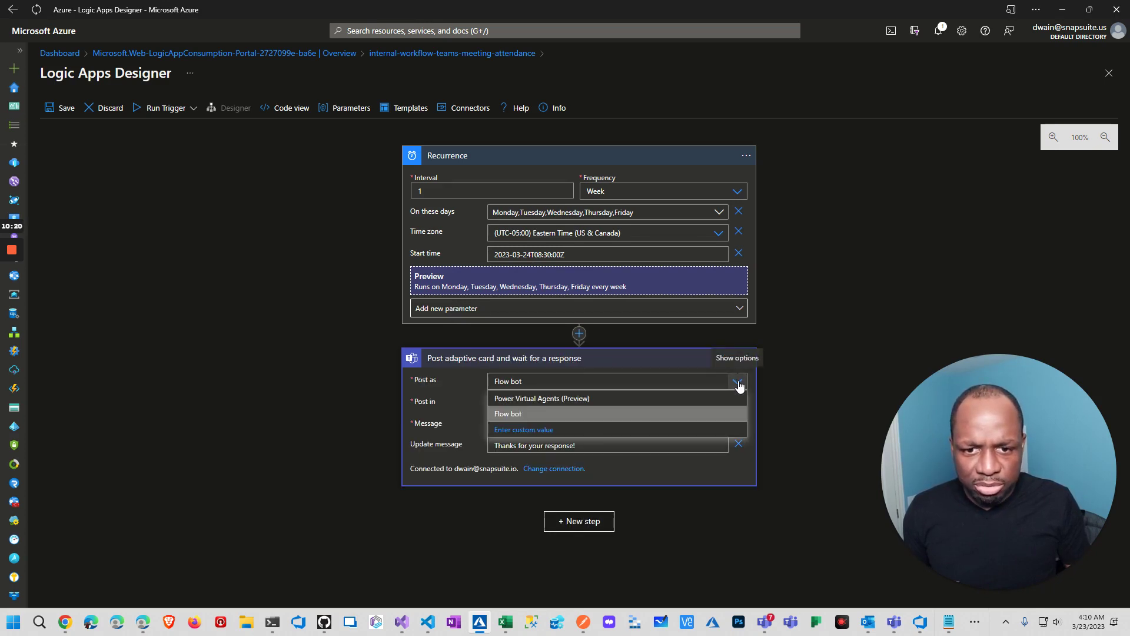
pyautogui.click(457, 375)
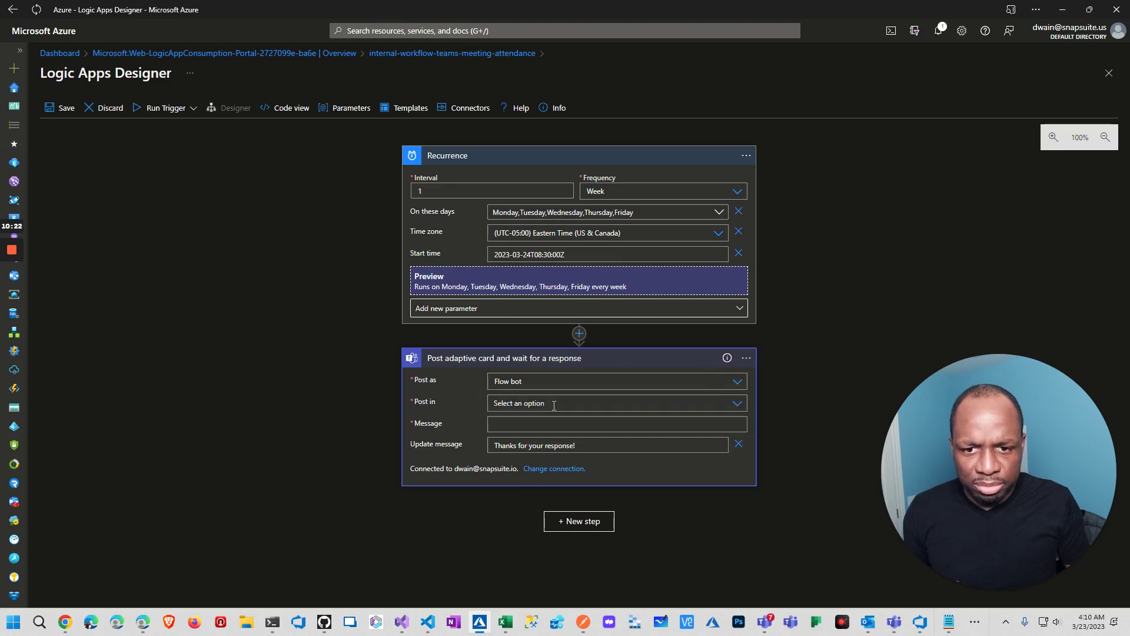
pyautogui.click(738, 404)
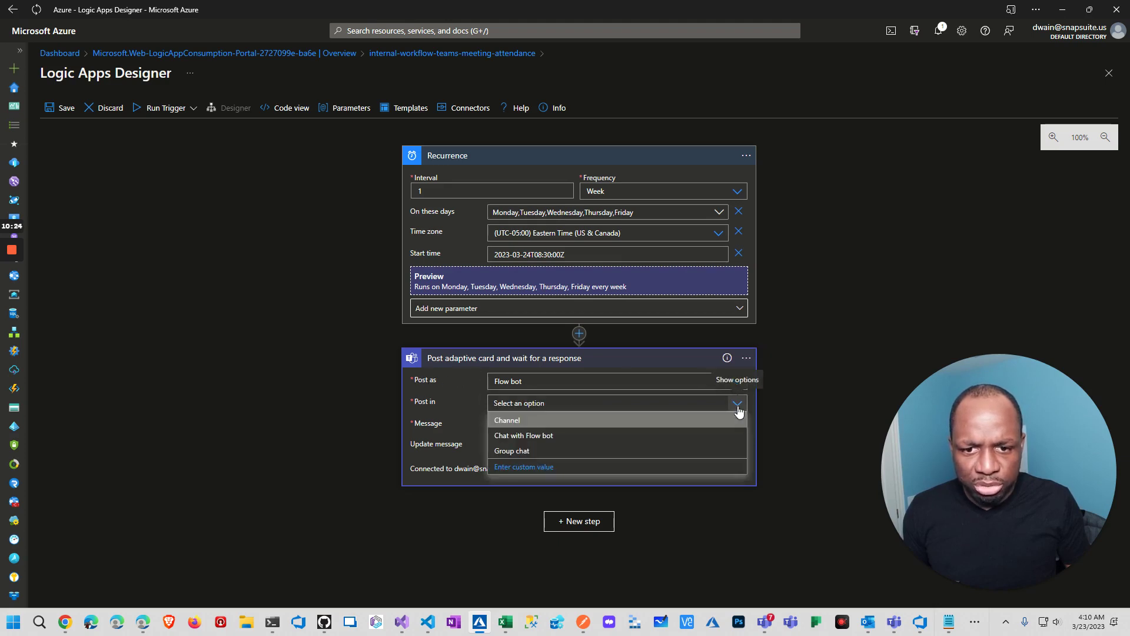
pyautogui.click(717, 419)
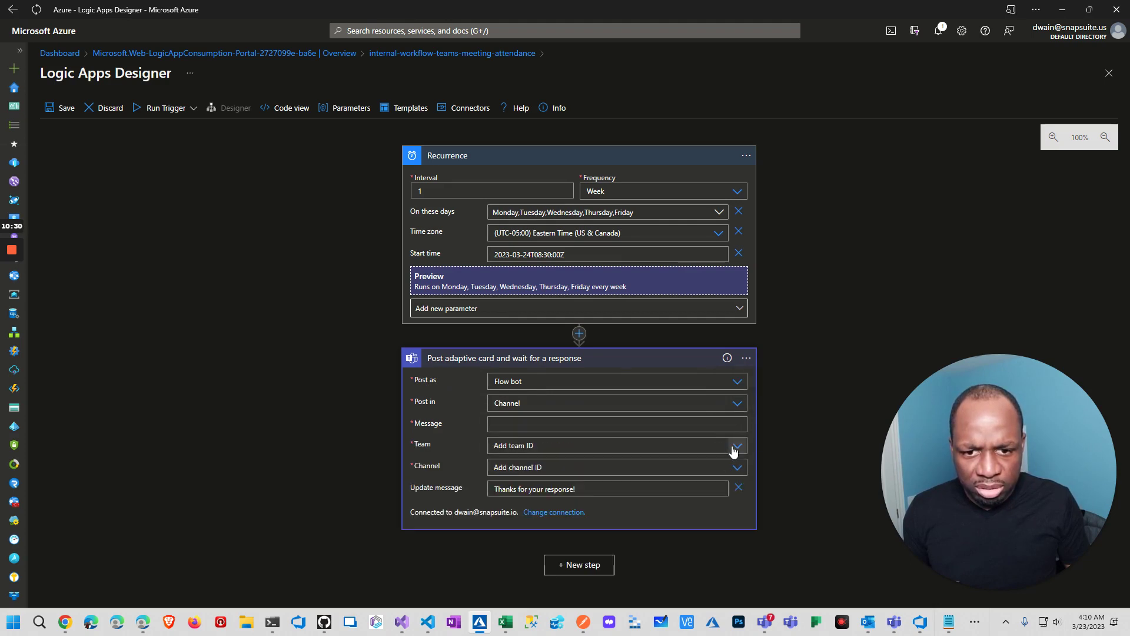
# Set the adaptive card action's Team to Developers and its Channel to 00 - Meetings
pyautogui.click(736, 448)
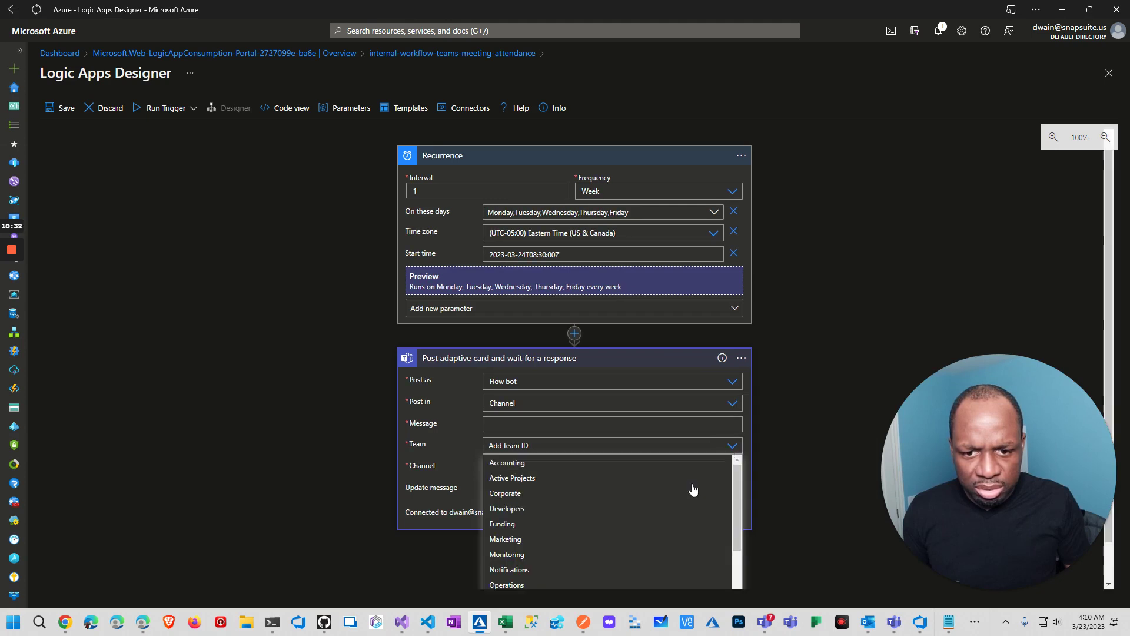
pyautogui.click(650, 510)
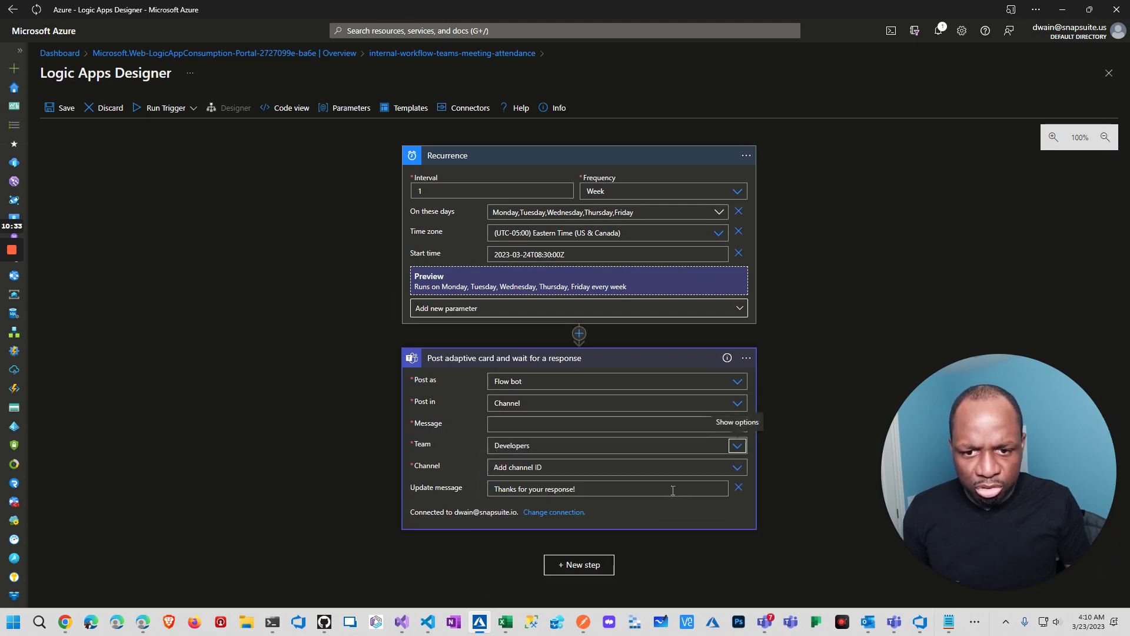
pyautogui.click(739, 471)
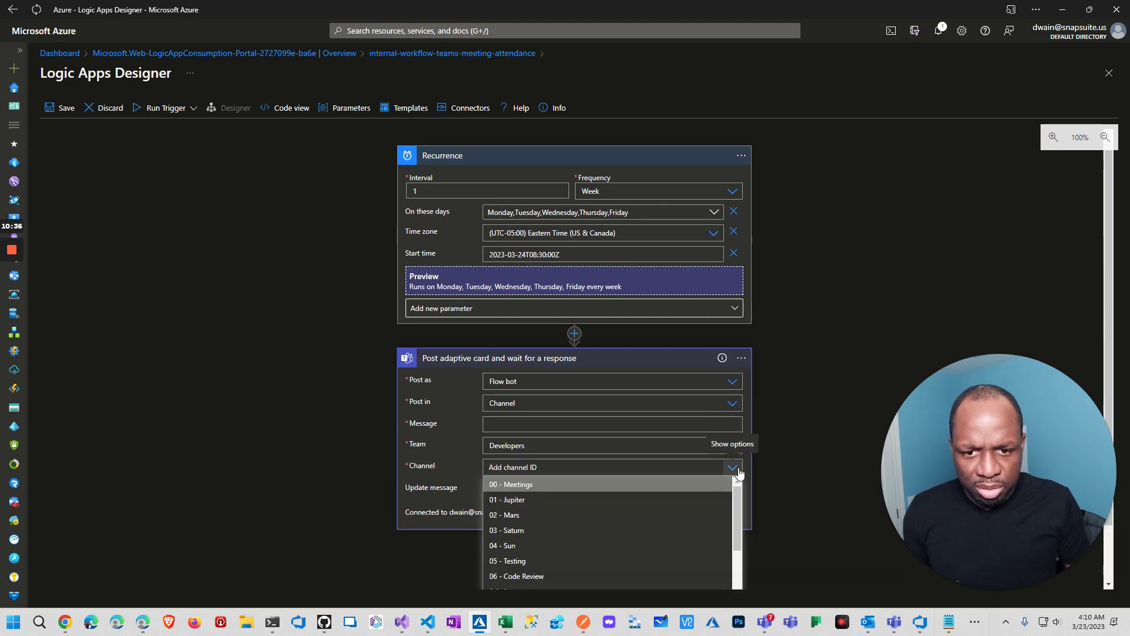
pyautogui.click(618, 485)
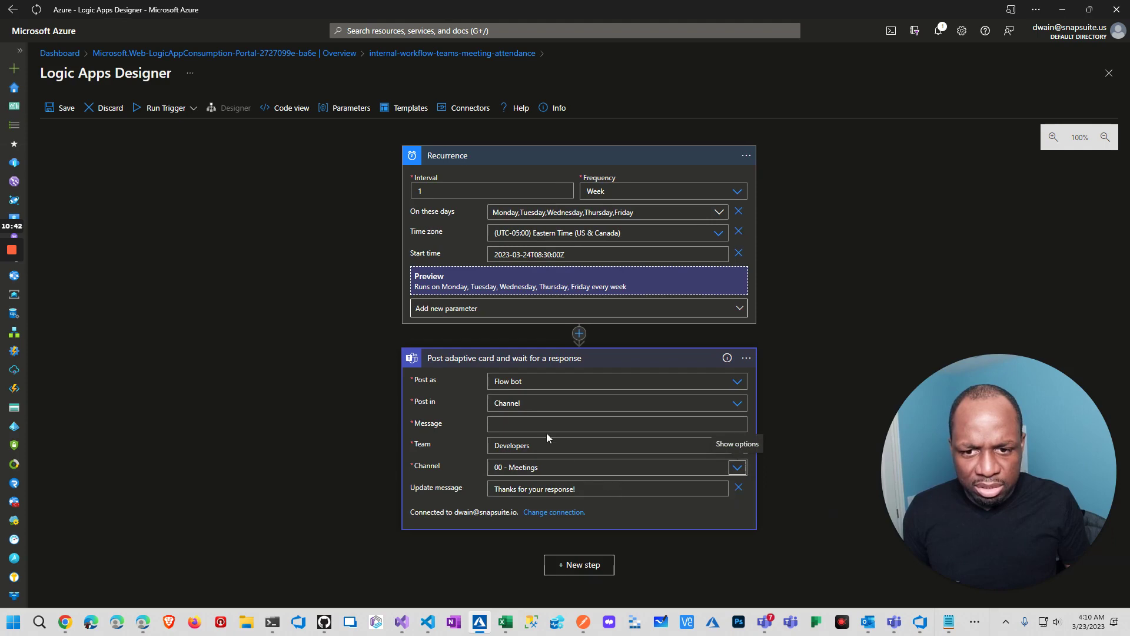
# Copy the attendance card JSON from the ChatGPT chat in Chrome and paste it into the Teams action's Message in Logic Apps Designer
pyautogui.hotkey('alt', 'Tab')
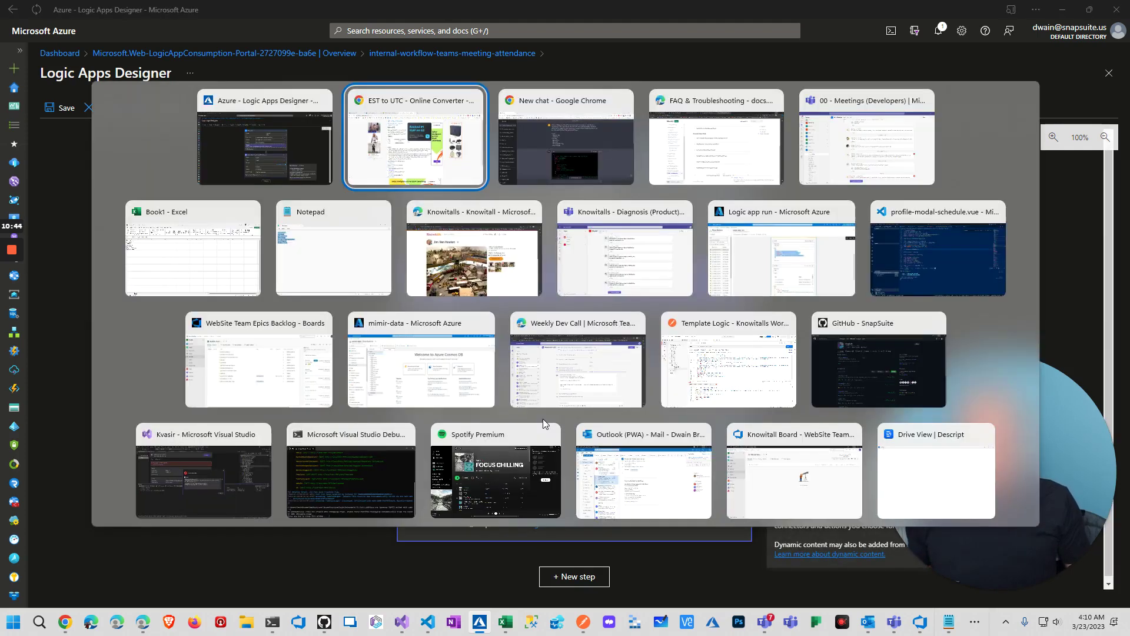
pyautogui.hotkey('alt', 'Tab')
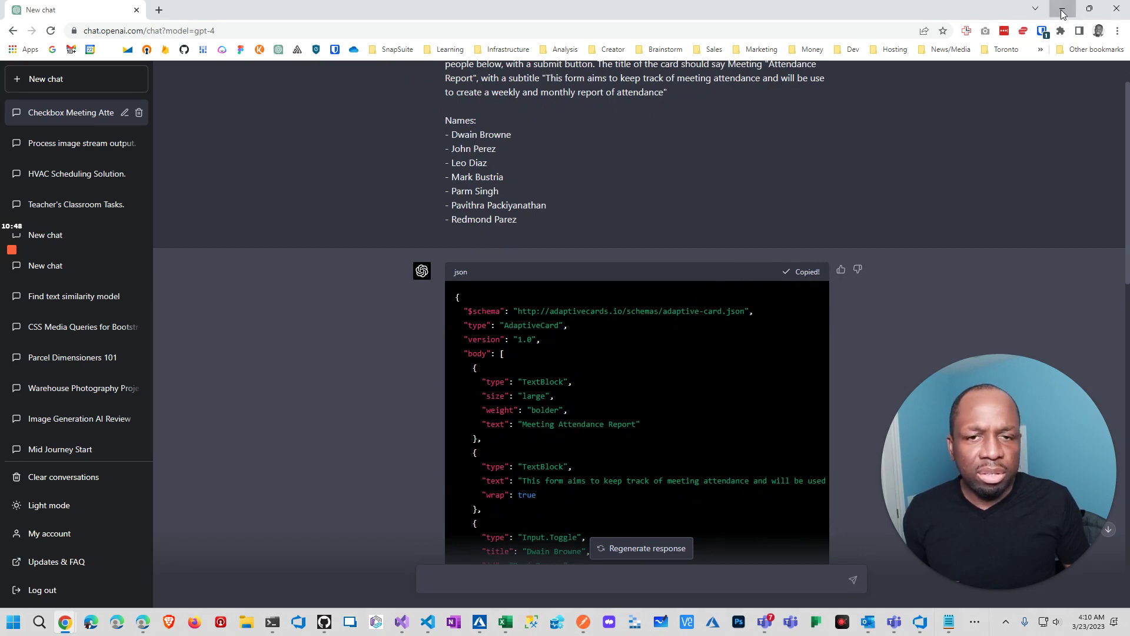
pyautogui.hotkey('alt', 'Tab')
pyautogui.hotkey('ctrl', 'v')
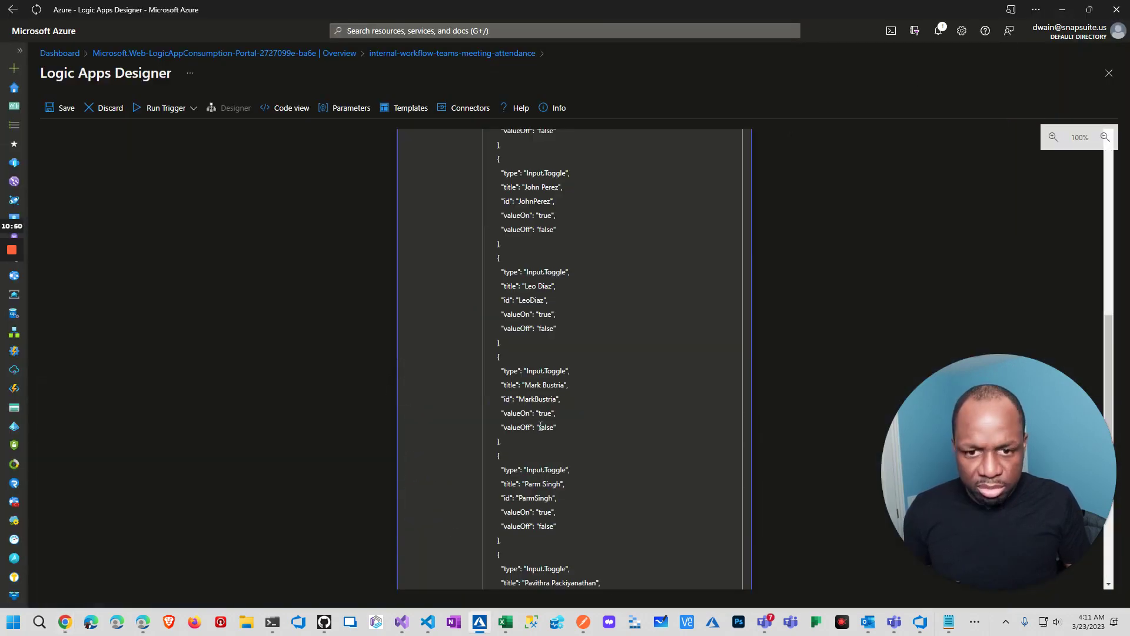
# Review the pasted adaptive card JSON through to its Submit action and save the logic app
pyautogui.scroll(8, 544, 416)
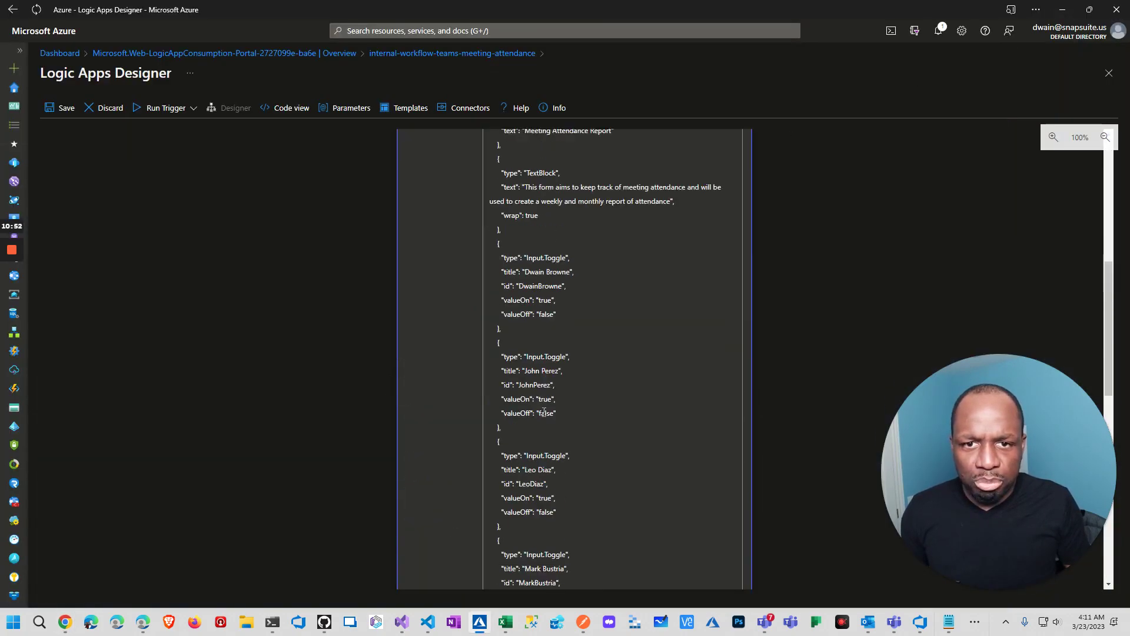
pyautogui.scroll(-12, 503, 375)
pyautogui.scroll(-4, 503, 375)
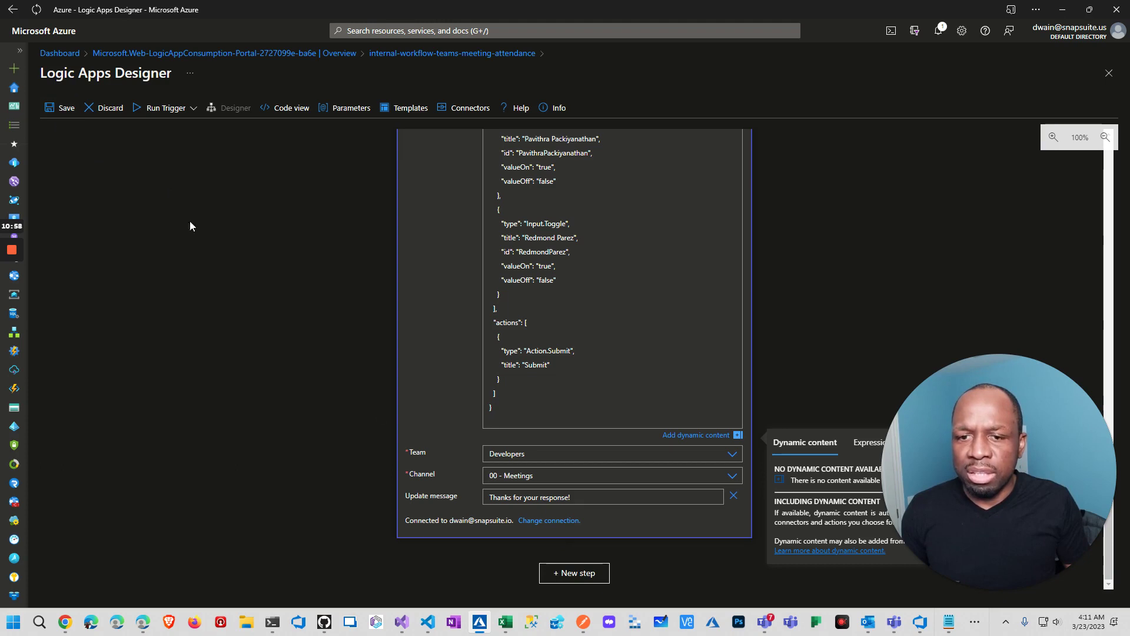
pyautogui.click(58, 113)
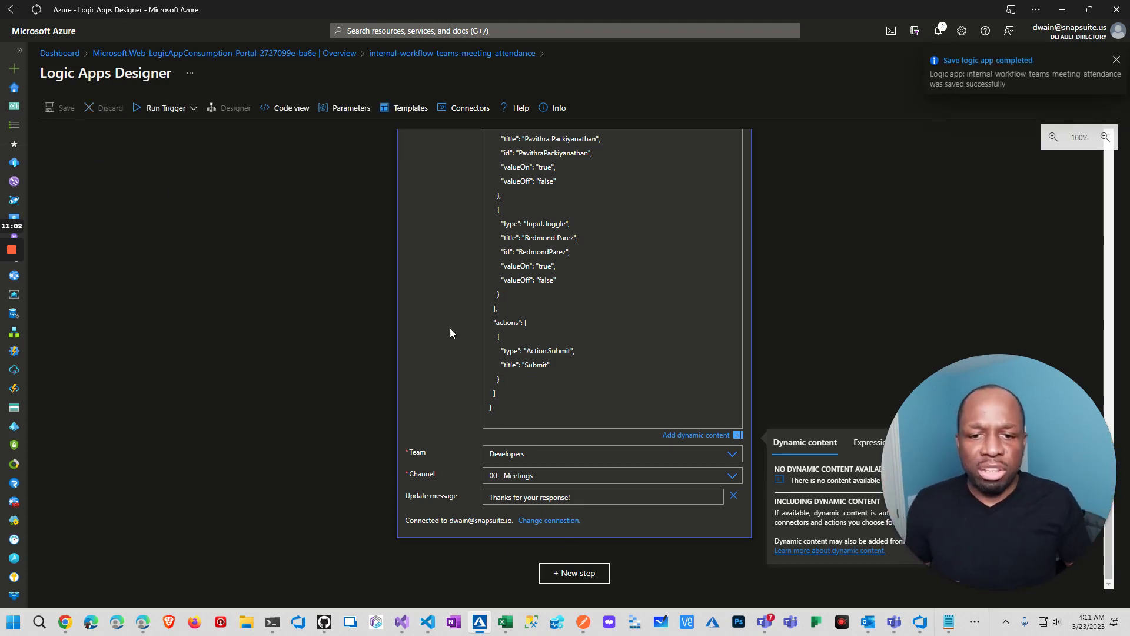
# Add a built-in Data Operations Compose action after the adaptive card action and open its Inputs for dynamic content
pyautogui.click(576, 573)
pyautogui.scroll(3, 578, 571)
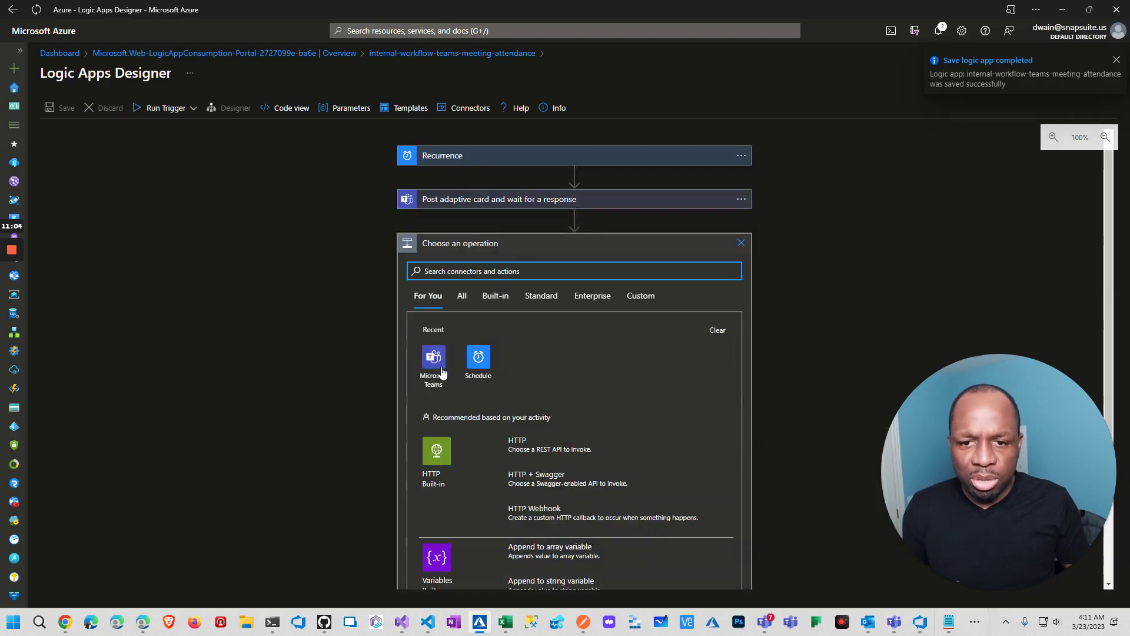
pyautogui.scroll(-2, 489, 383)
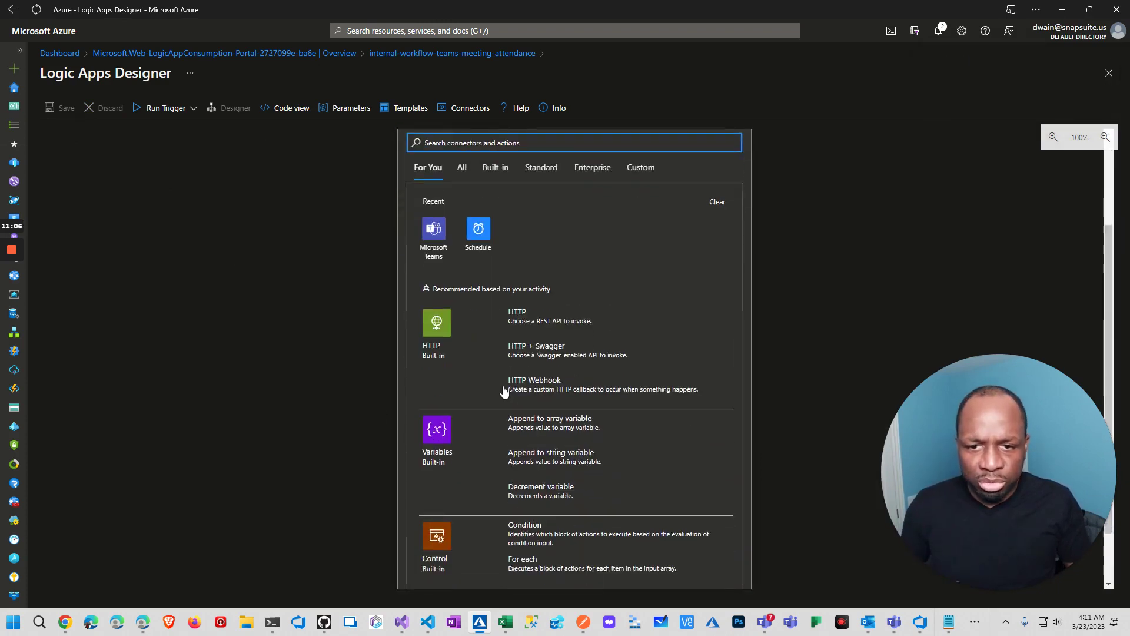
pyautogui.scroll(2, 501, 388)
pyautogui.click(495, 297)
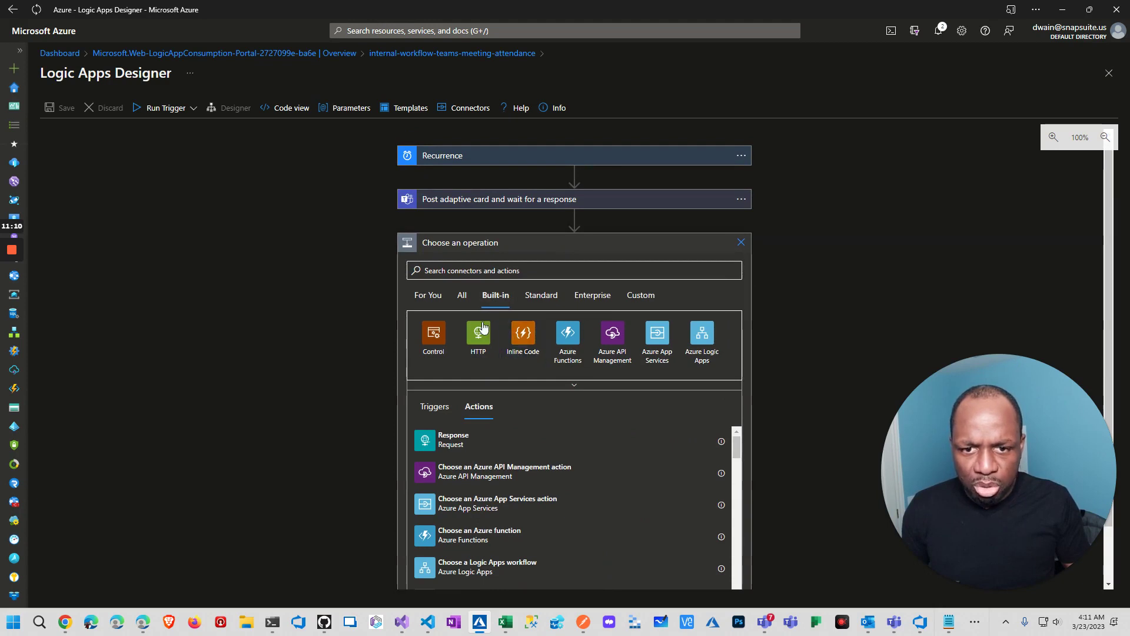
pyautogui.click(541, 296)
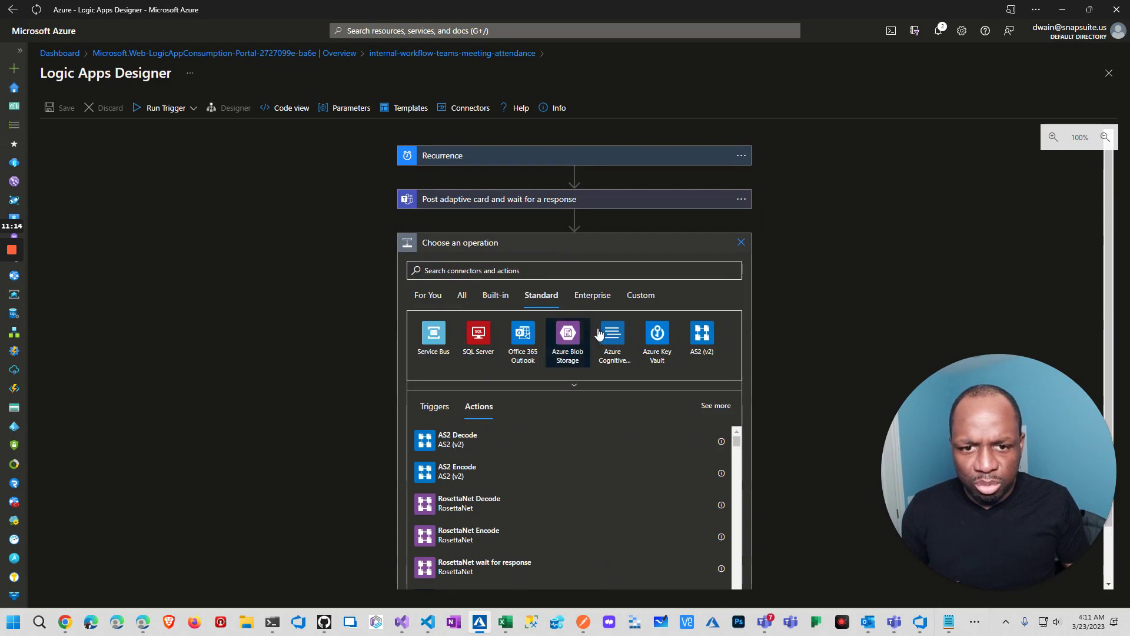
pyautogui.click(498, 295)
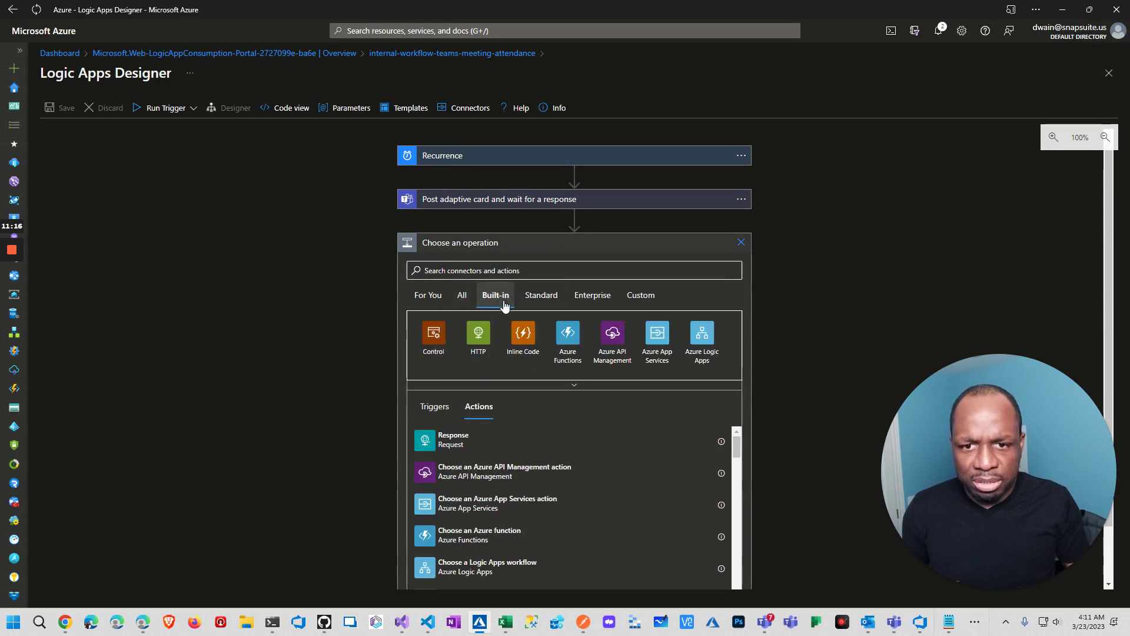
pyautogui.click(574, 386)
pyautogui.click(478, 384)
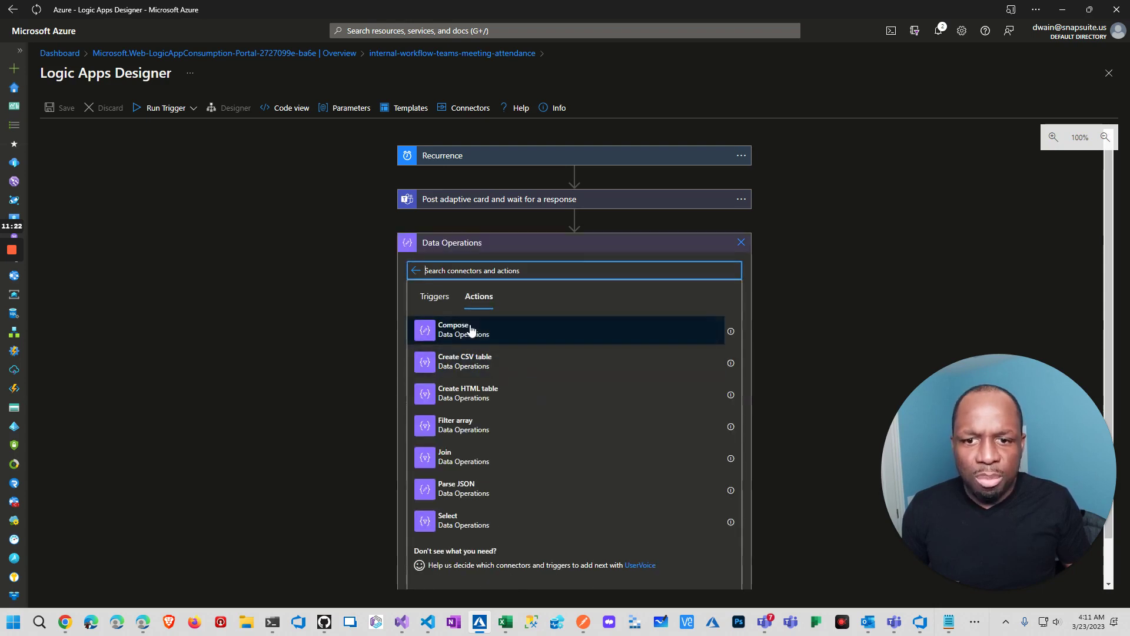
pyautogui.click(471, 329)
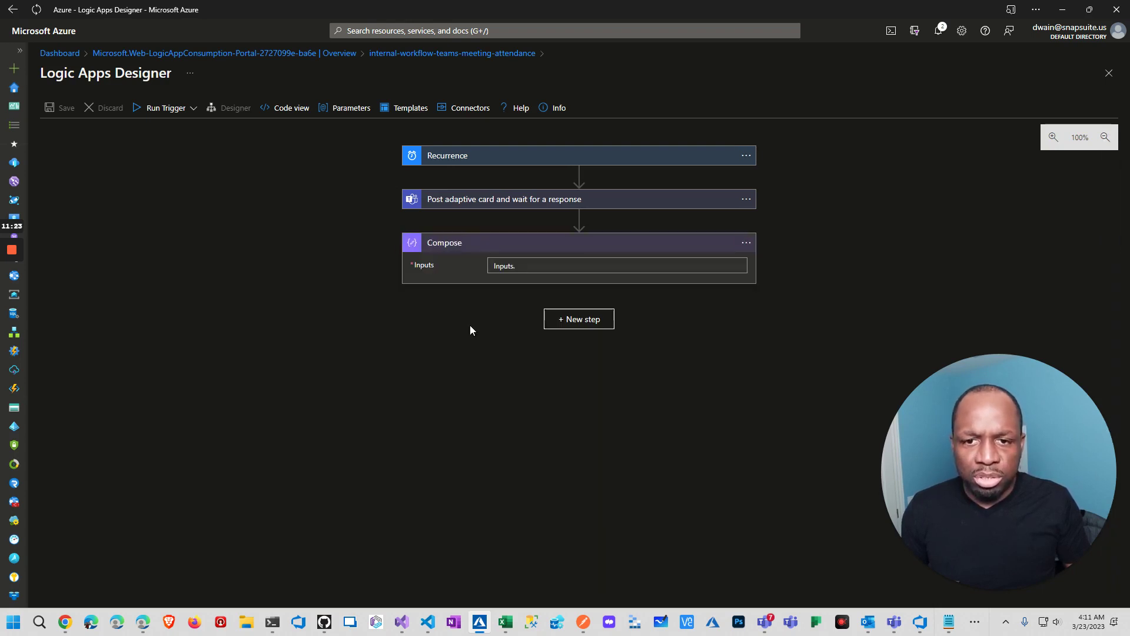
pyautogui.click(543, 269)
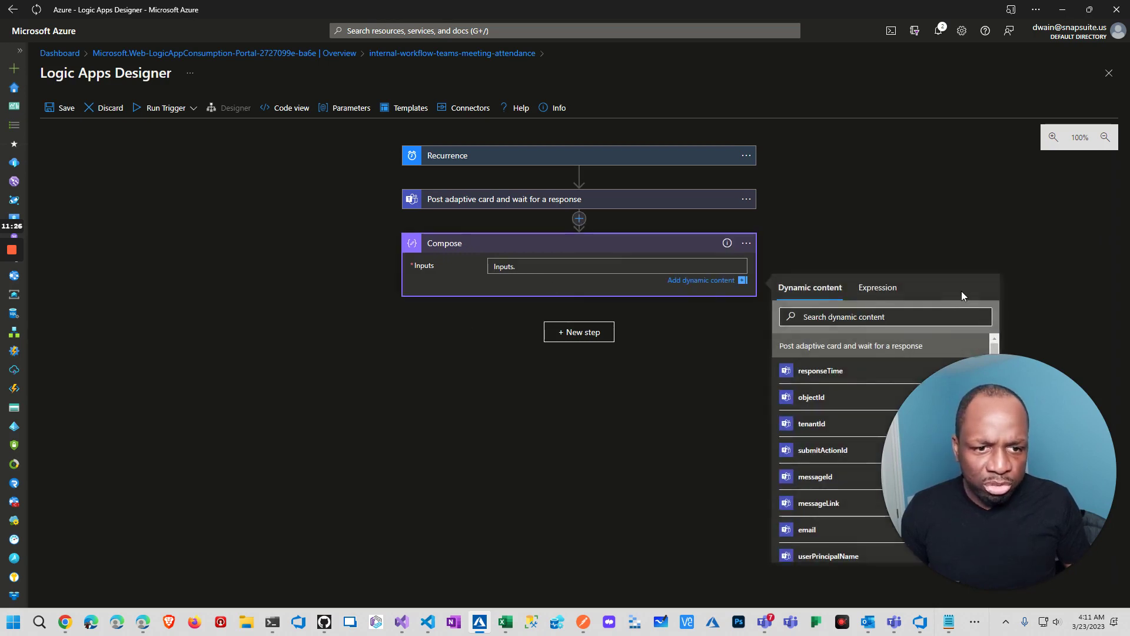
# Set the Compose action's Inputs to the Body output of the adaptive card response and save the logic app
pyautogui.moveTo(997, 407); pyautogui.dragTo(129, 406)
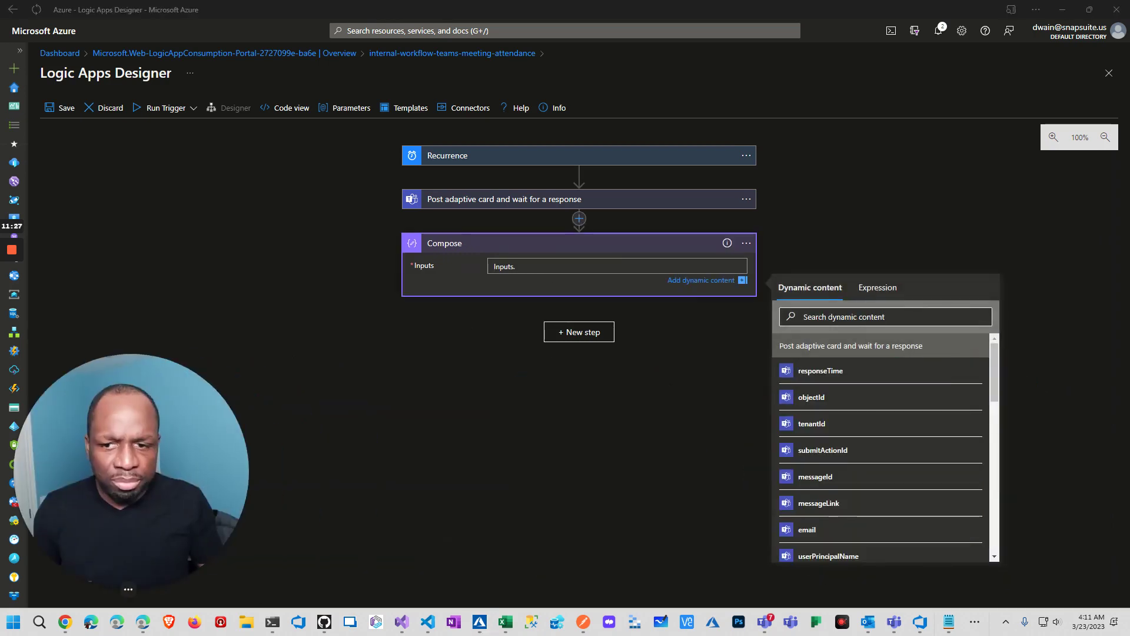
pyautogui.scroll(-5, 891, 398)
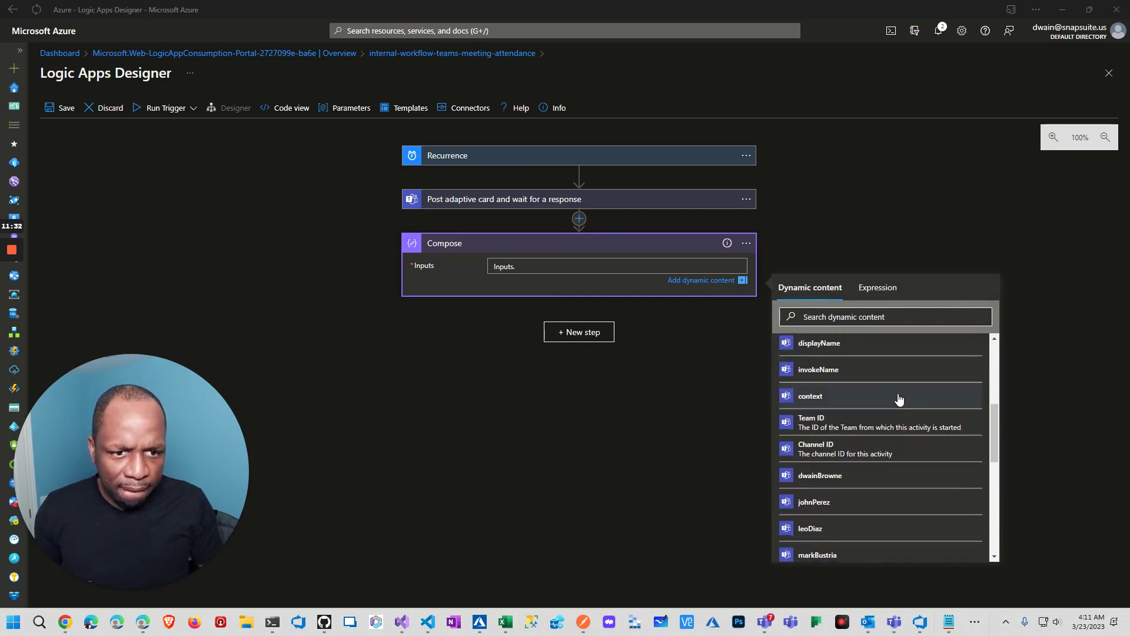
pyautogui.scroll(-10, 899, 399)
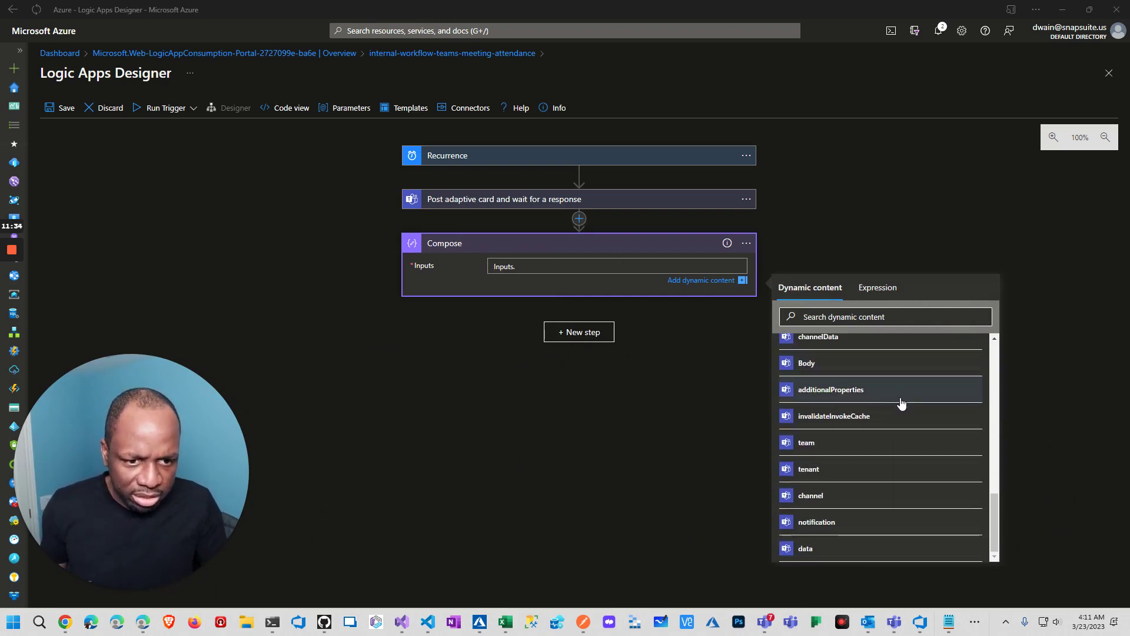
pyautogui.scroll(15, 901, 403)
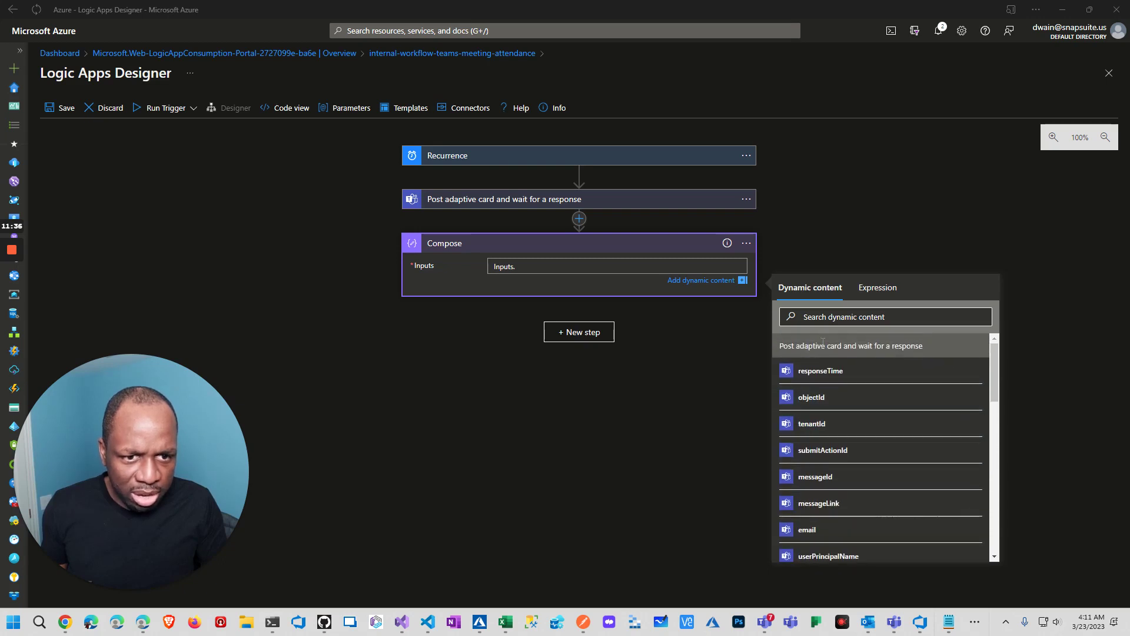
pyautogui.scroll(-5, 828, 406)
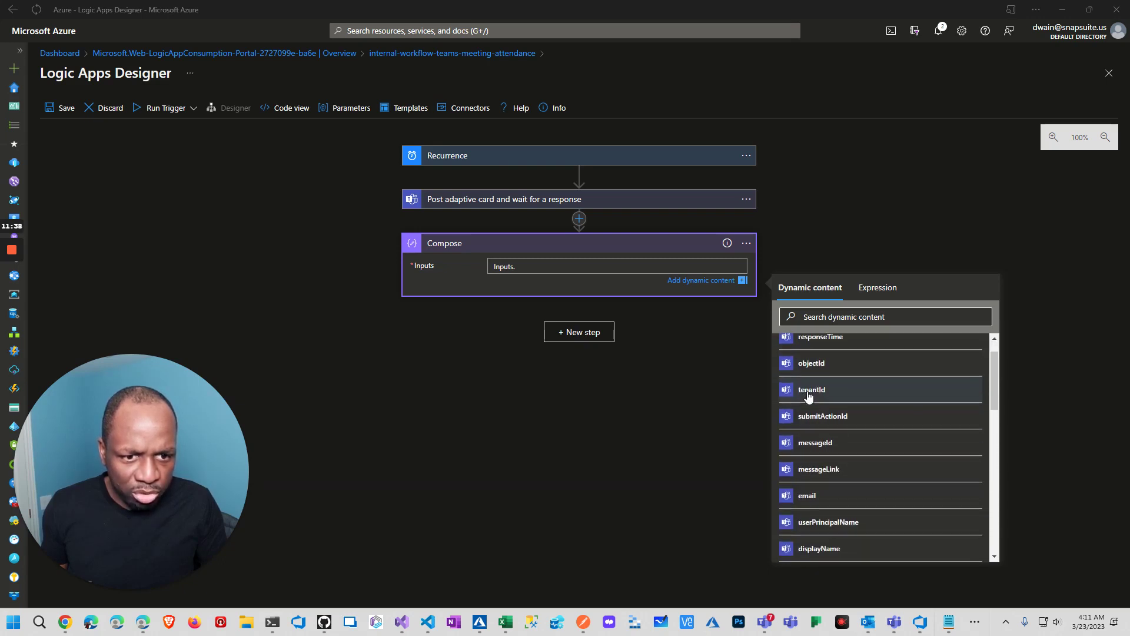
pyautogui.scroll(-6, 831, 445)
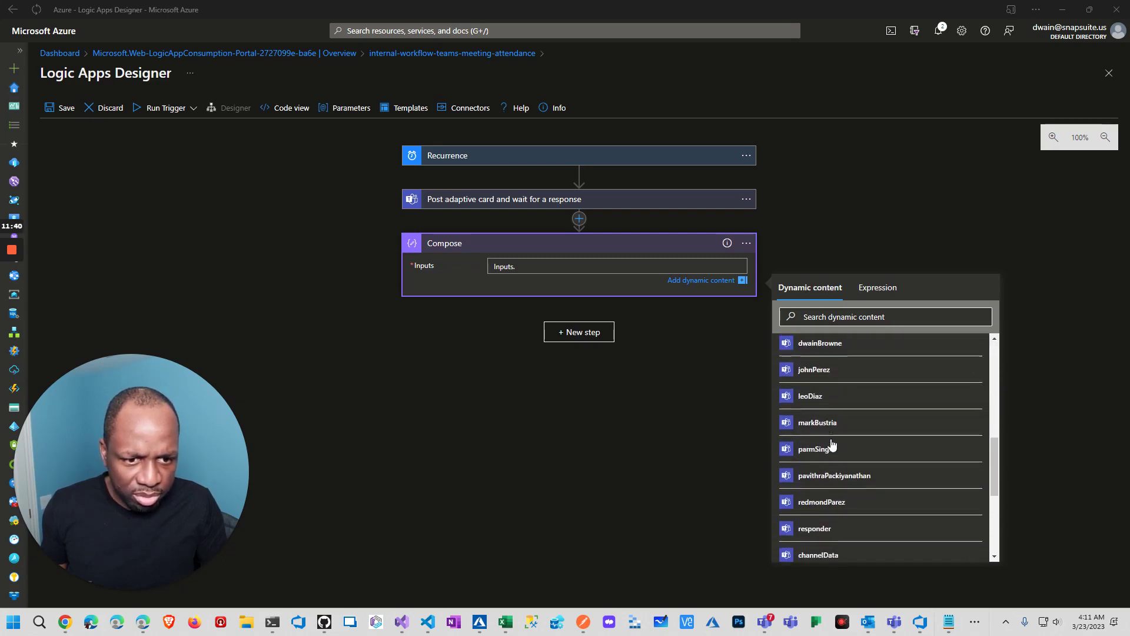
pyautogui.scroll(-2, 836, 449)
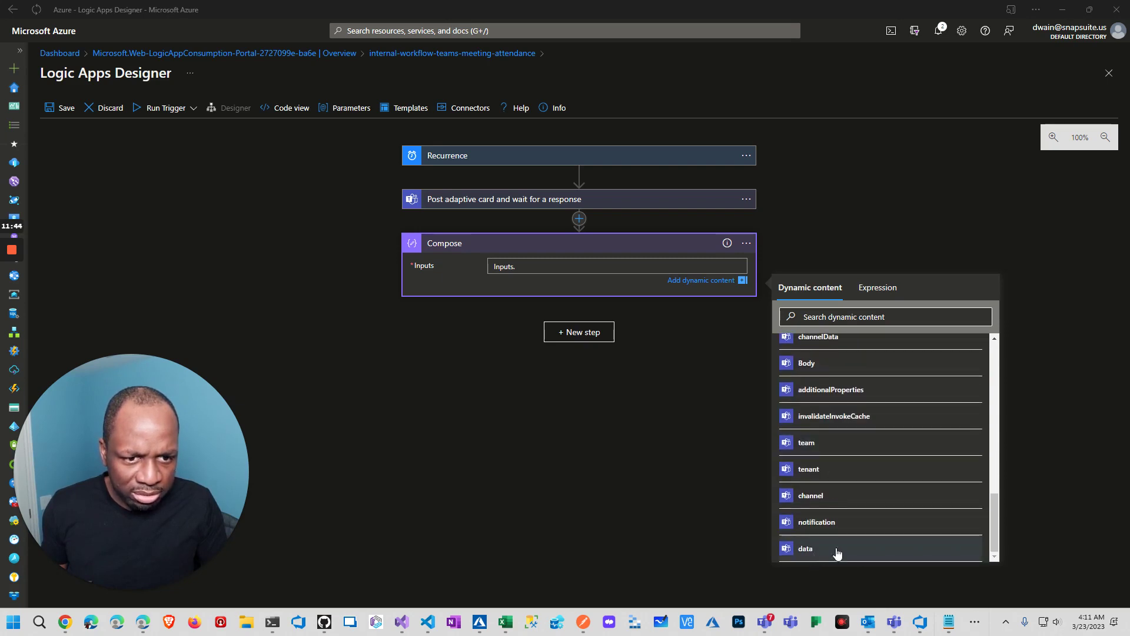
pyautogui.moveTo(998, 522); pyautogui.dragTo(991, 359)
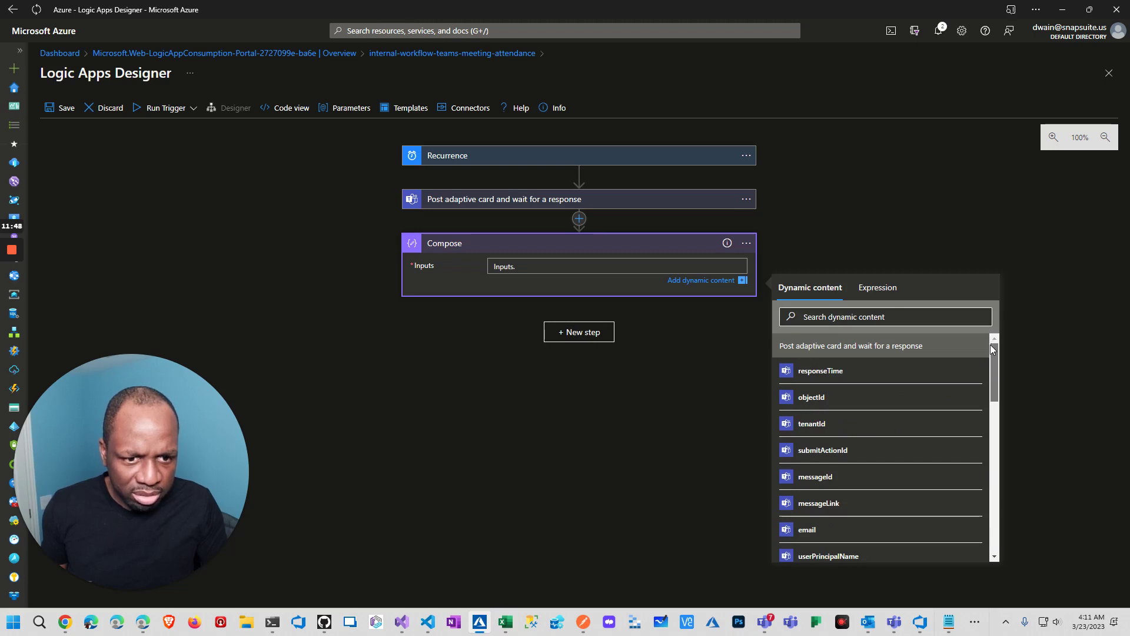
pyautogui.moveTo(990, 347); pyautogui.dragTo(987, 503)
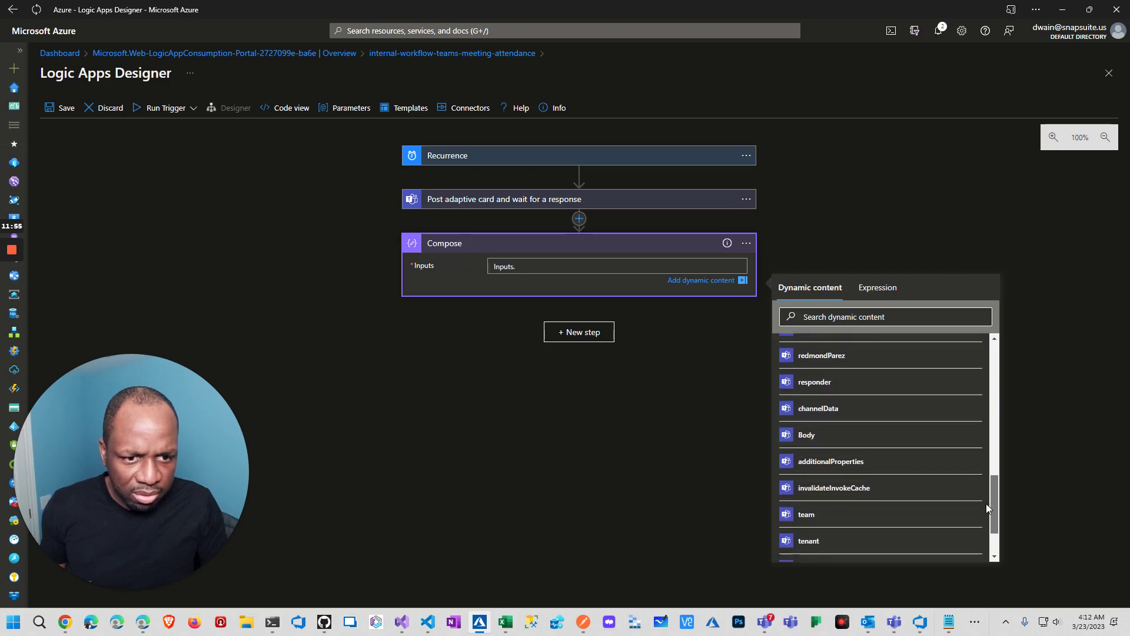
pyautogui.click(853, 443)
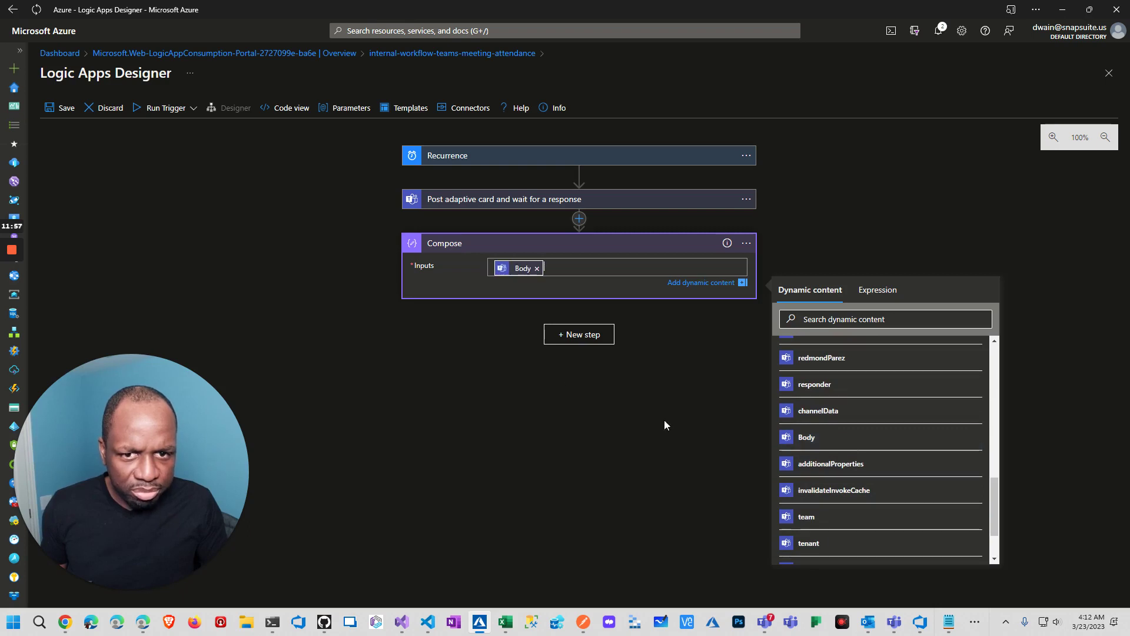
pyautogui.click(57, 112)
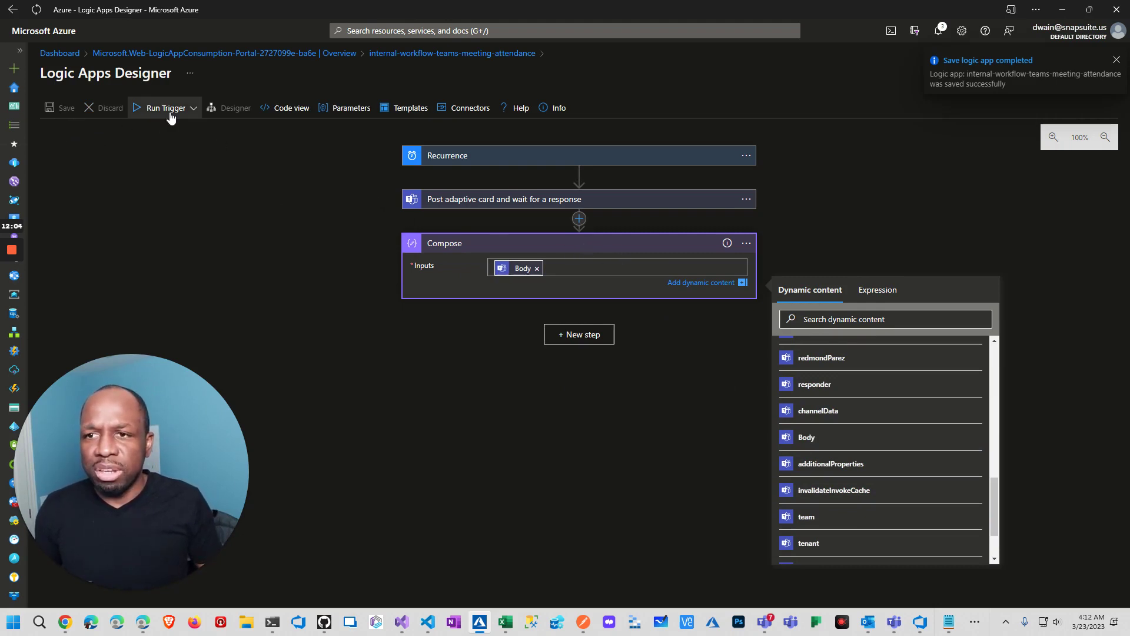
# Run the logic app's trigger and submit the posted Meeting Attendance Report card in Teams' 00 - Meetings channel with three attendees unchecked
pyautogui.click(139, 128)
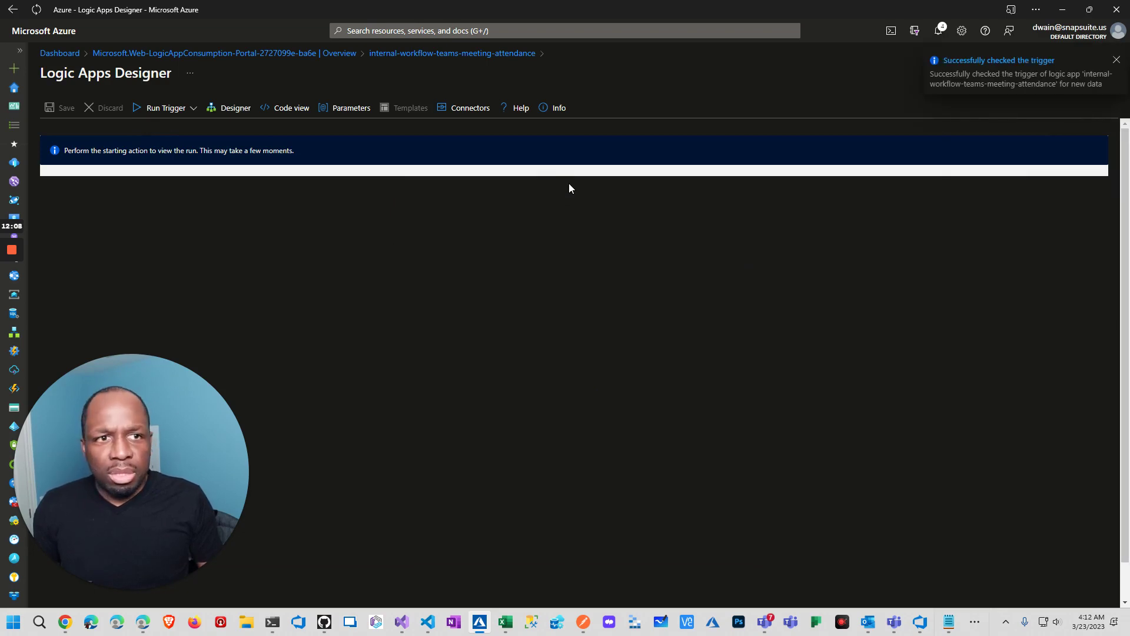
pyautogui.hotkey('alt', 'Tab')
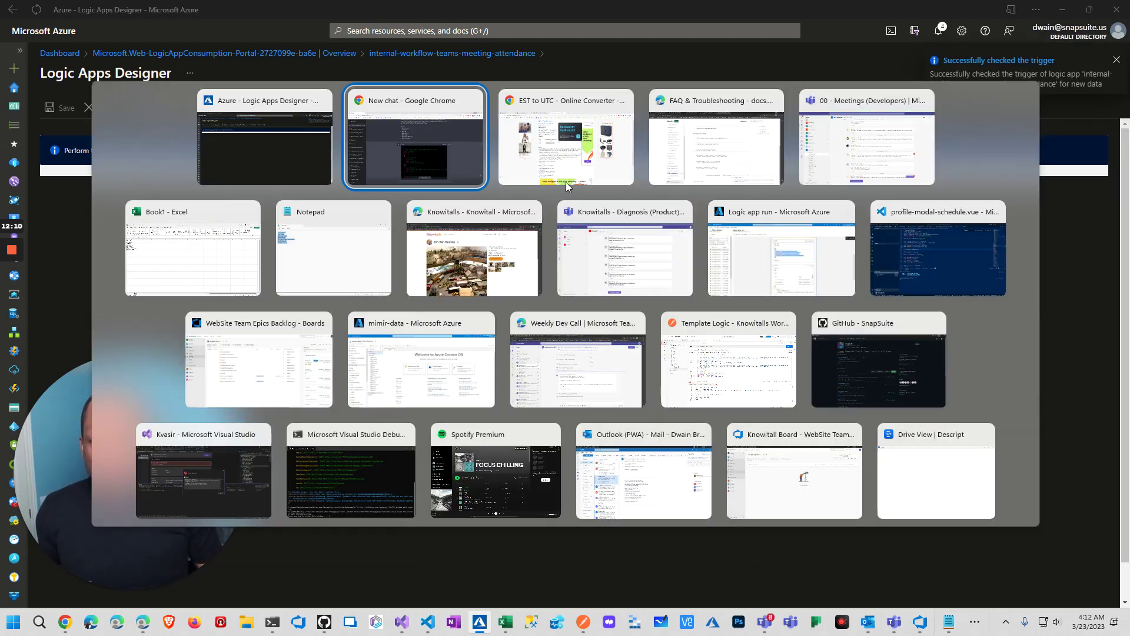
pyautogui.hotkey('alt', 'Tab')
pyautogui.hotkey('alt', 'Tab')
pyautogui.hotkey('alt', 'Tab')
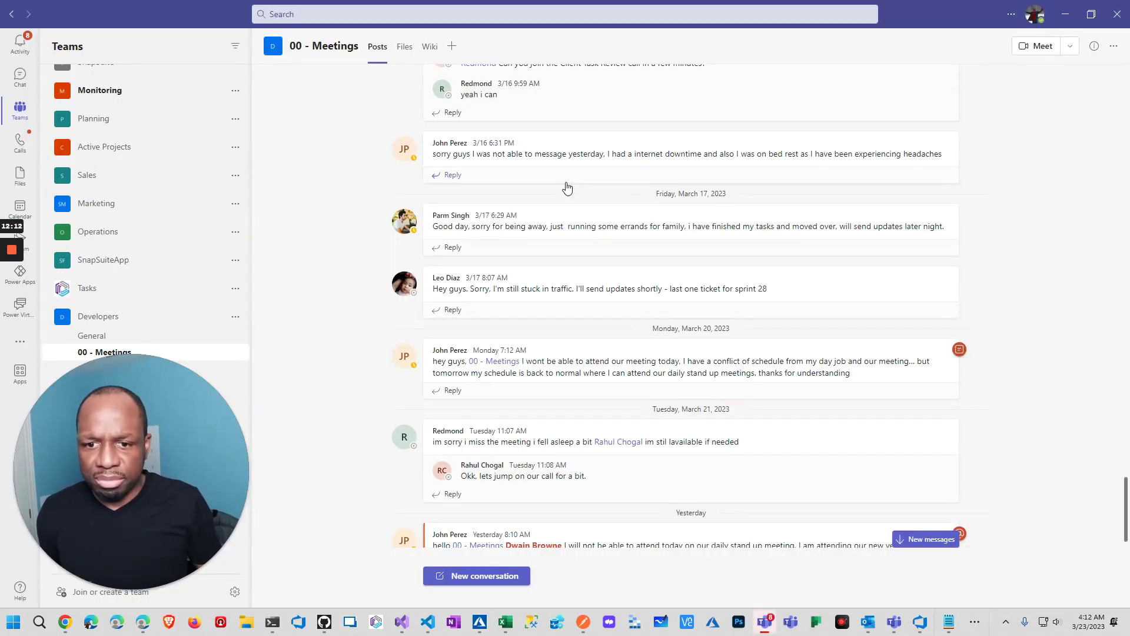
pyautogui.scroll(-5, 497, 256)
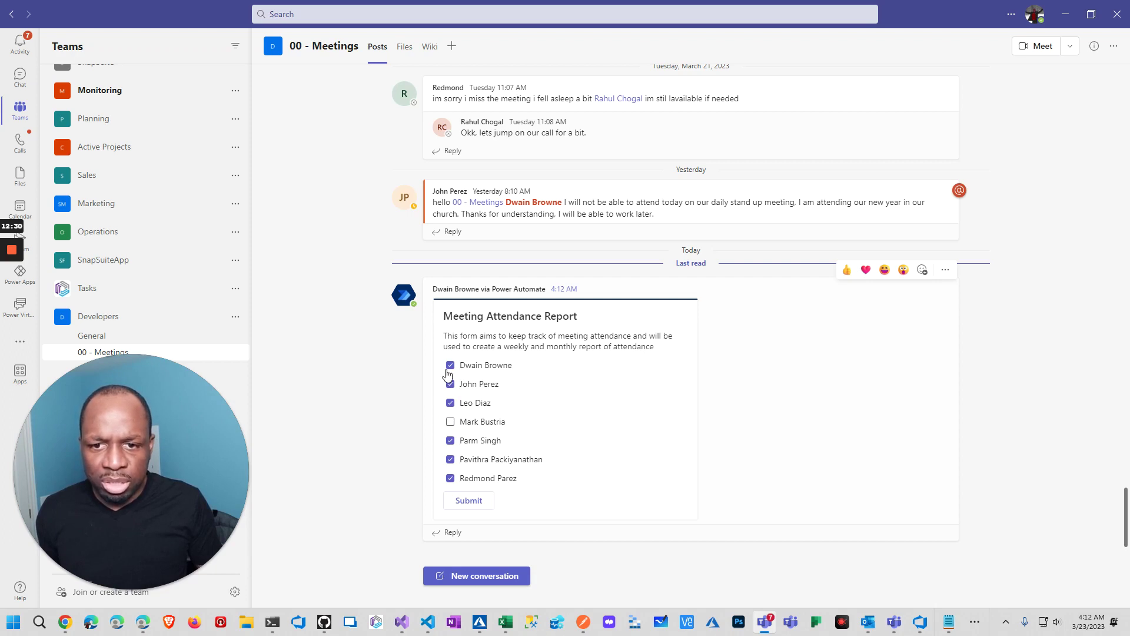
pyautogui.click(450, 443)
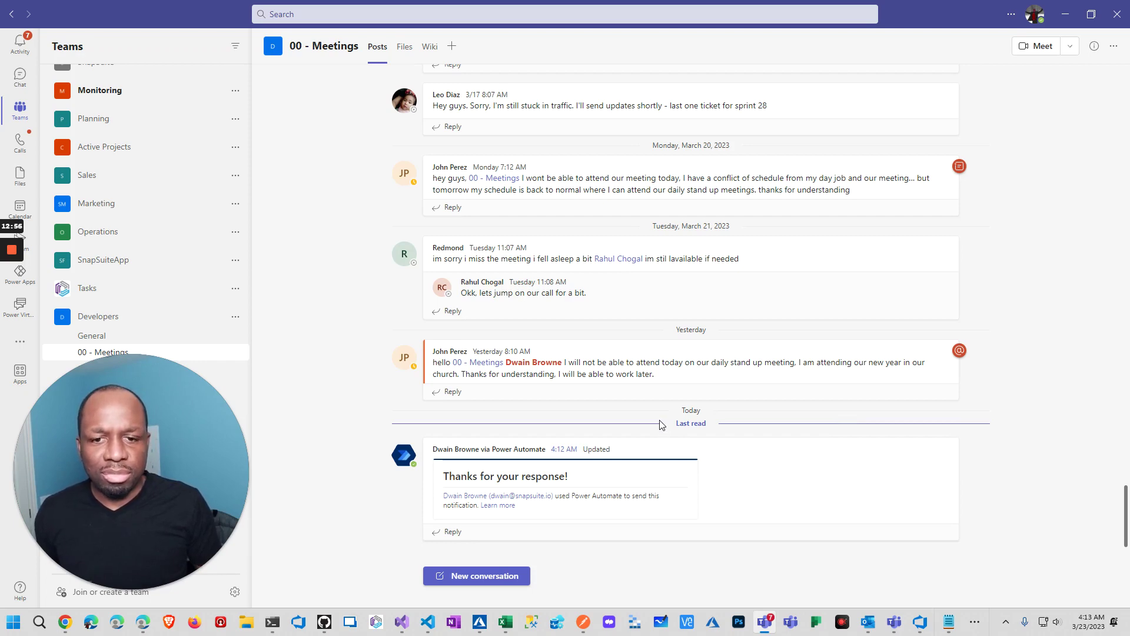
# Return to the Azure logic app run and examine the attendance values under data in the Compose action's raw outputs
pyautogui.click(1073, 13)
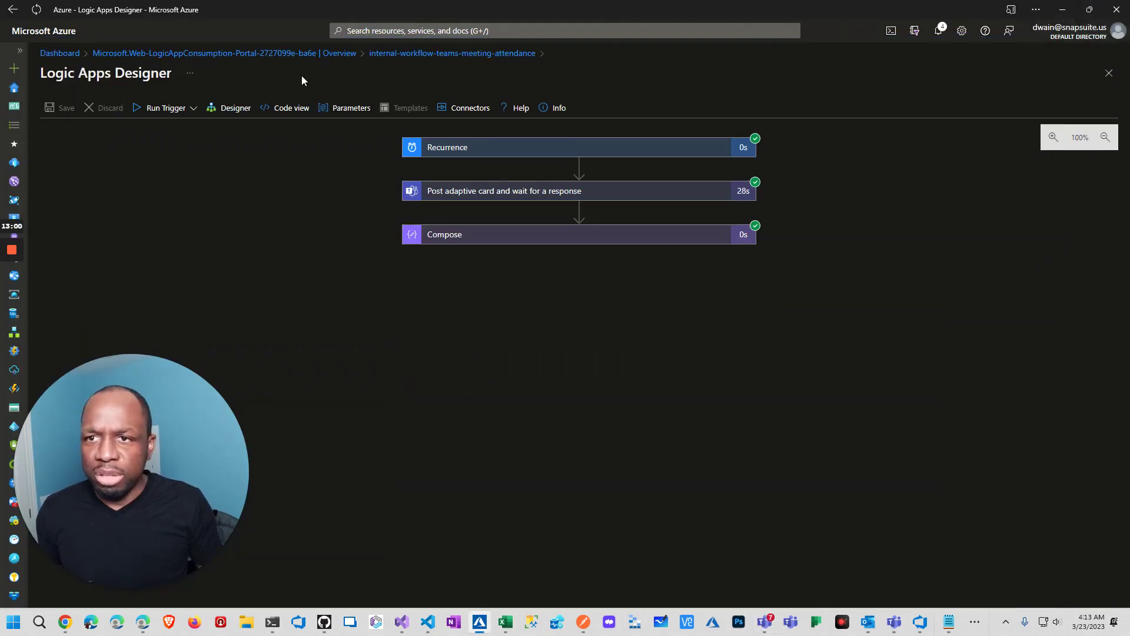
pyautogui.click(531, 237)
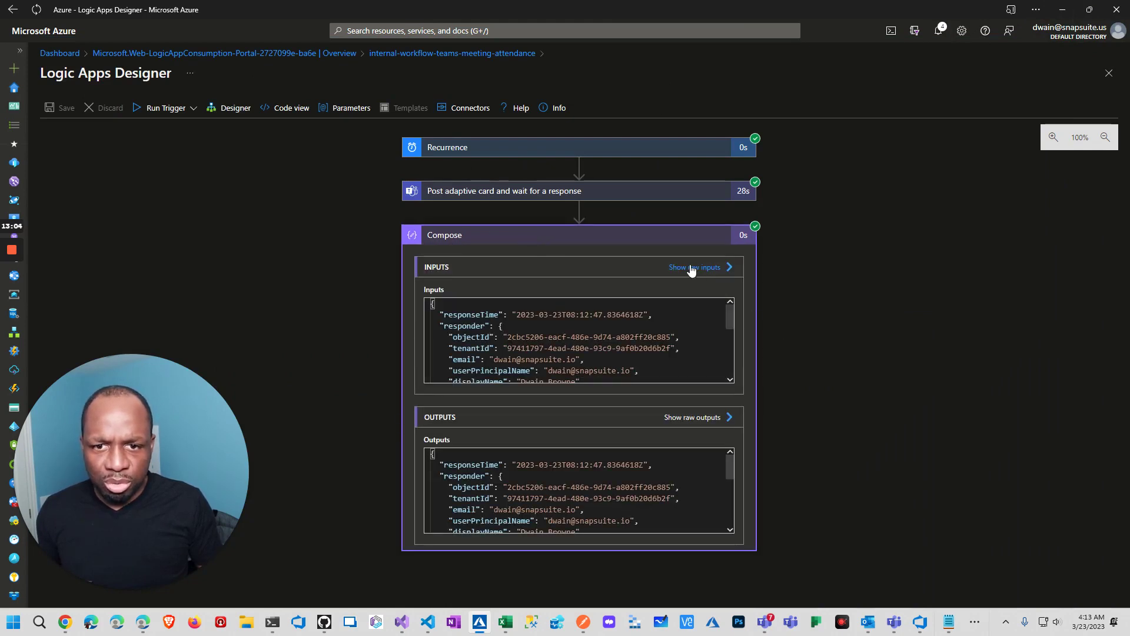
pyautogui.click(723, 416)
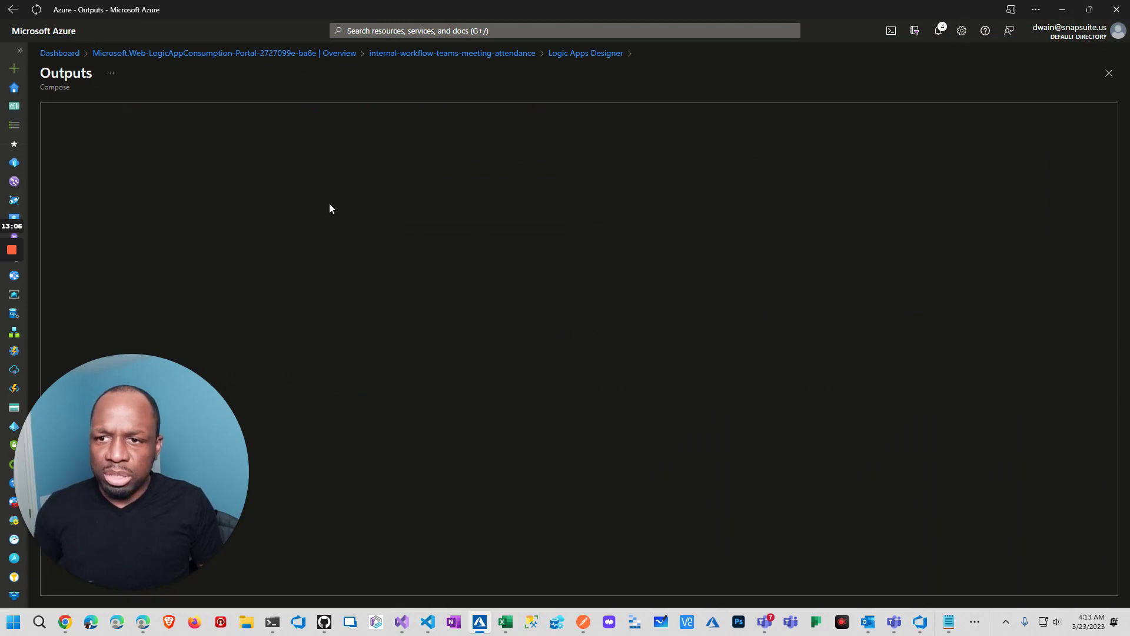
pyautogui.moveTo(126, 404); pyautogui.dragTo(995, 403)
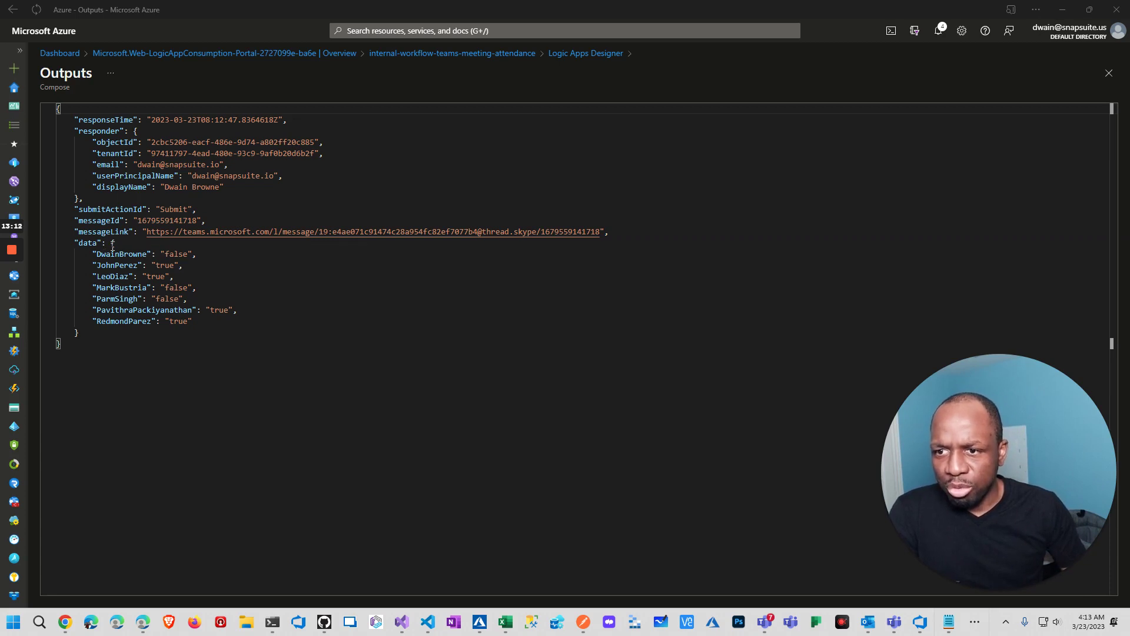
pyautogui.moveTo(111, 244); pyautogui.dragTo(78, 332)
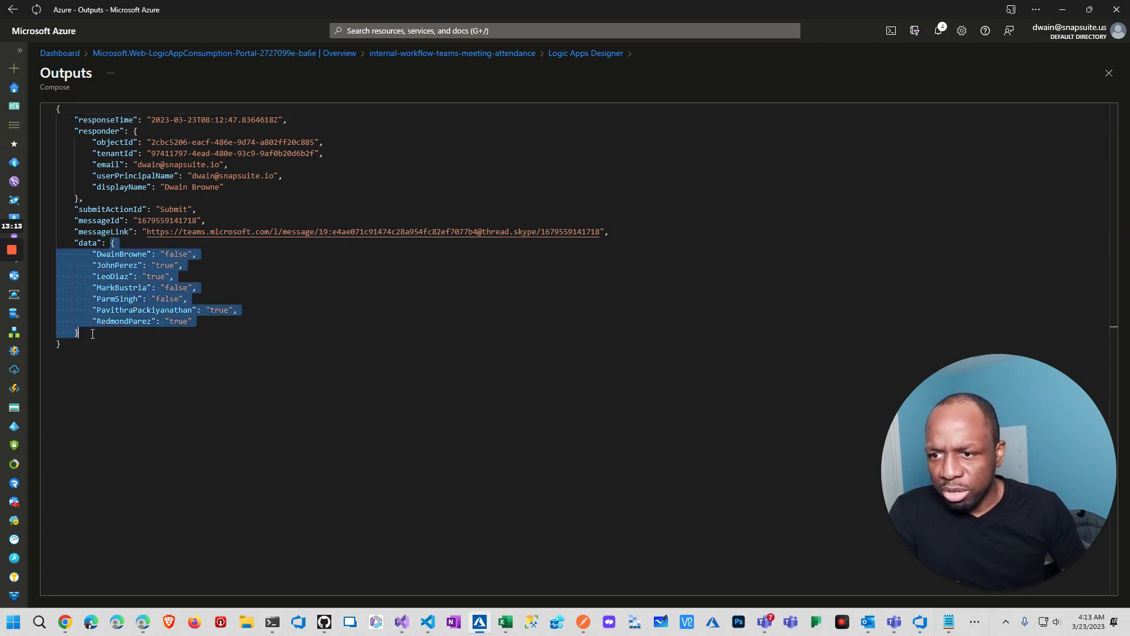
pyautogui.click(133, 253)
pyautogui.click(120, 265)
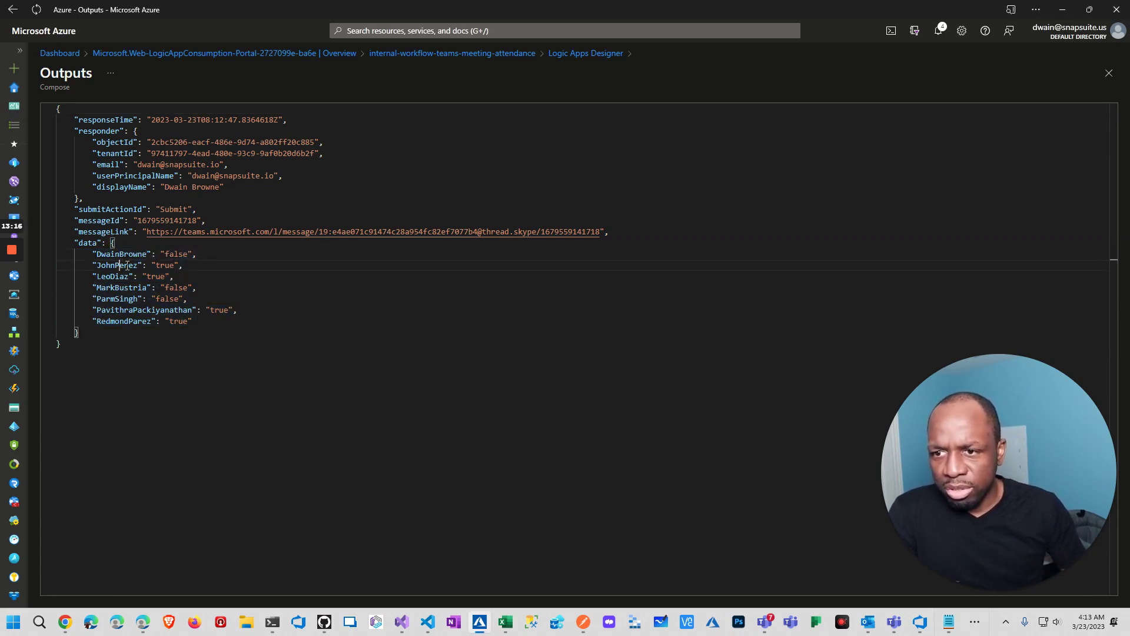
pyautogui.click(131, 310)
pyautogui.click(138, 321)
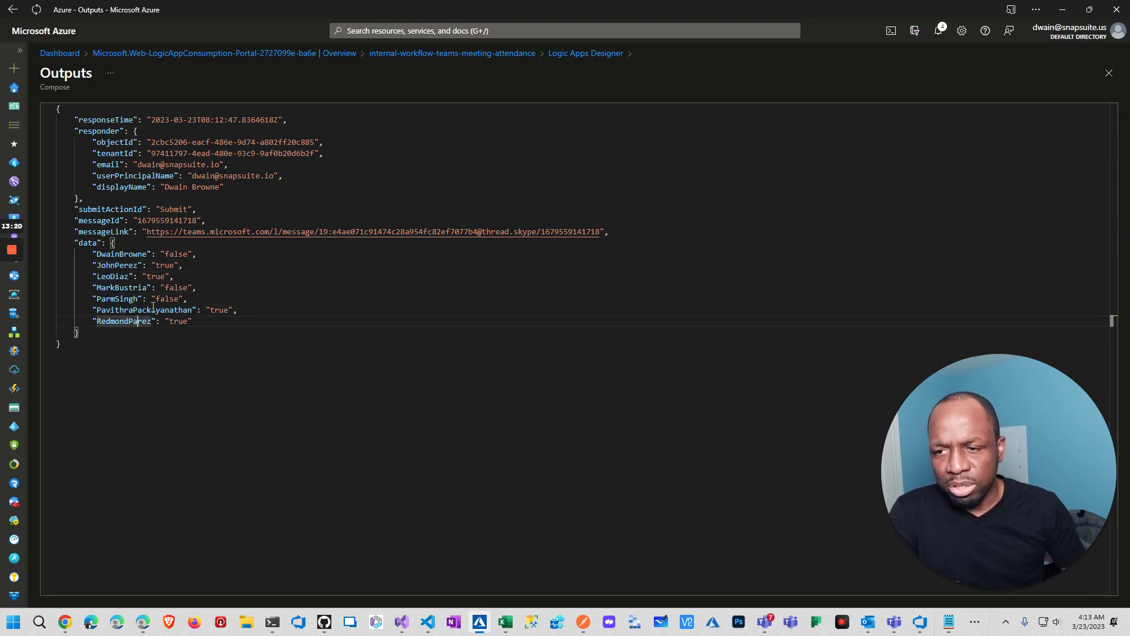
pyautogui.click(178, 321)
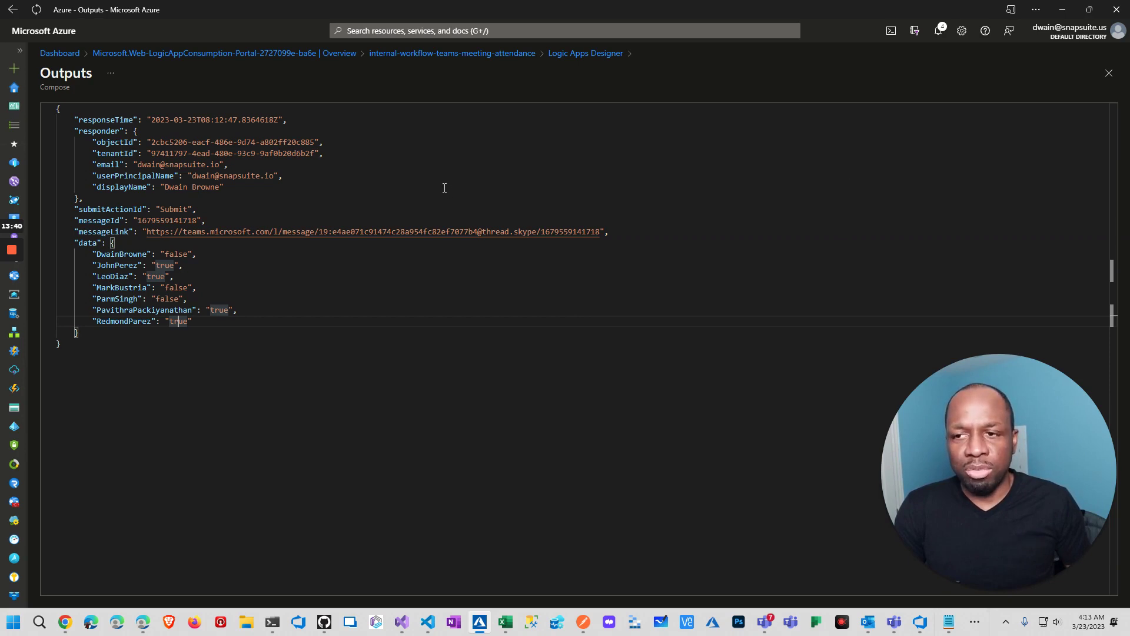
pyautogui.moveTo(19, 252)
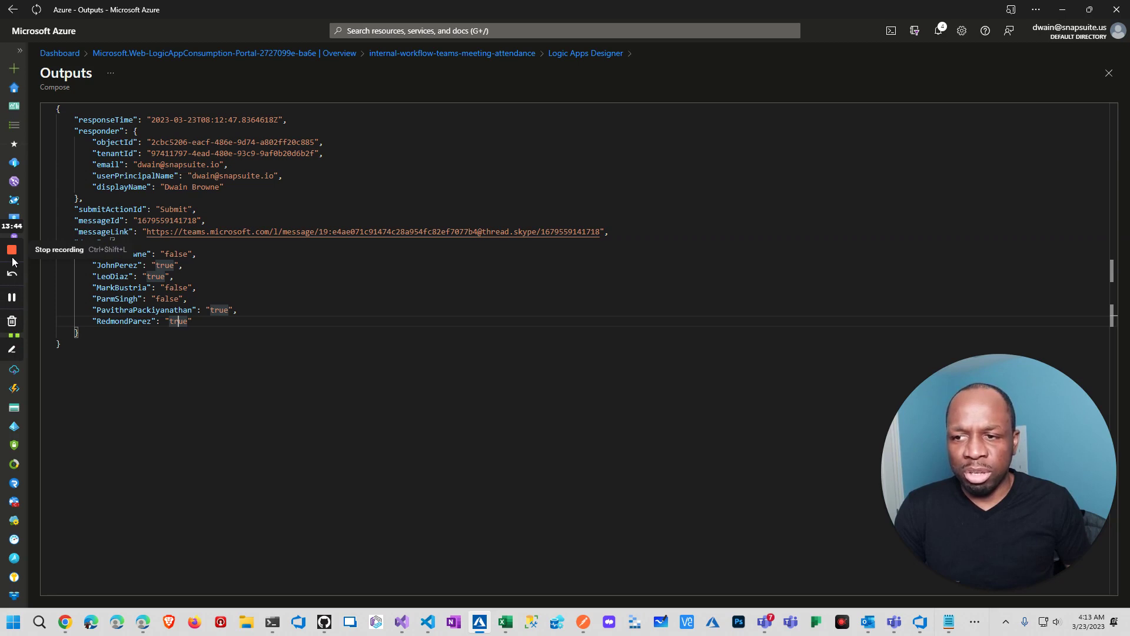
pyautogui.click(12, 298)
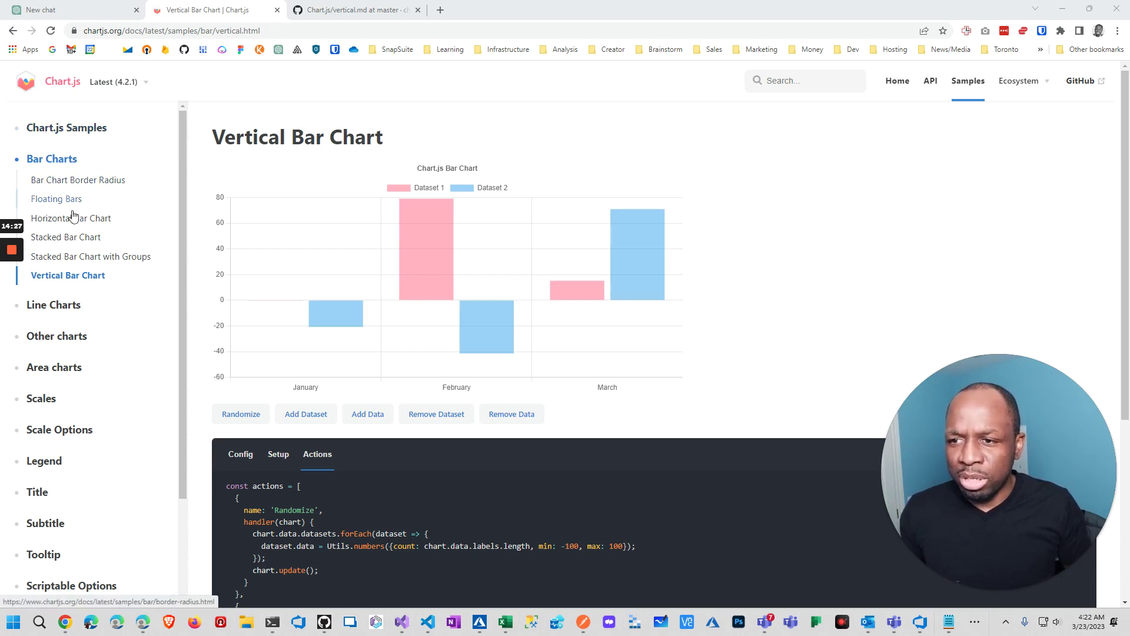
pyautogui.scroll(-3, 76, 305)
pyautogui.scroll(3, 75, 275)
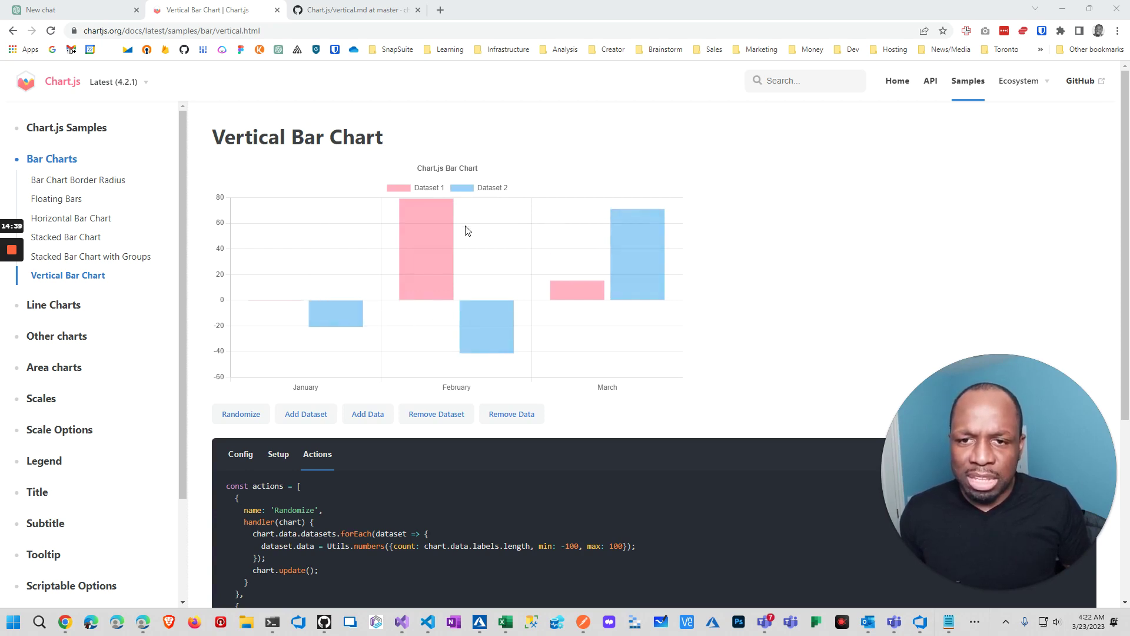
pyautogui.moveTo(658, 246)
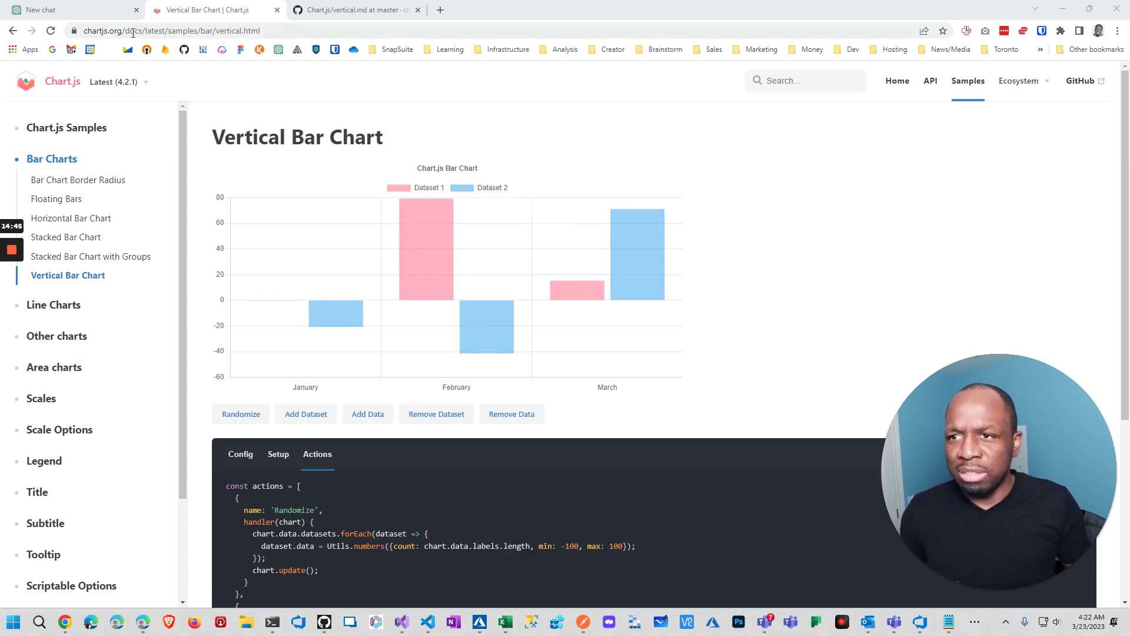
# Start a new ChatGPT chat in Chrome and set its model to GPT-4
pyautogui.click(112, 11)
pyautogui.click(66, 85)
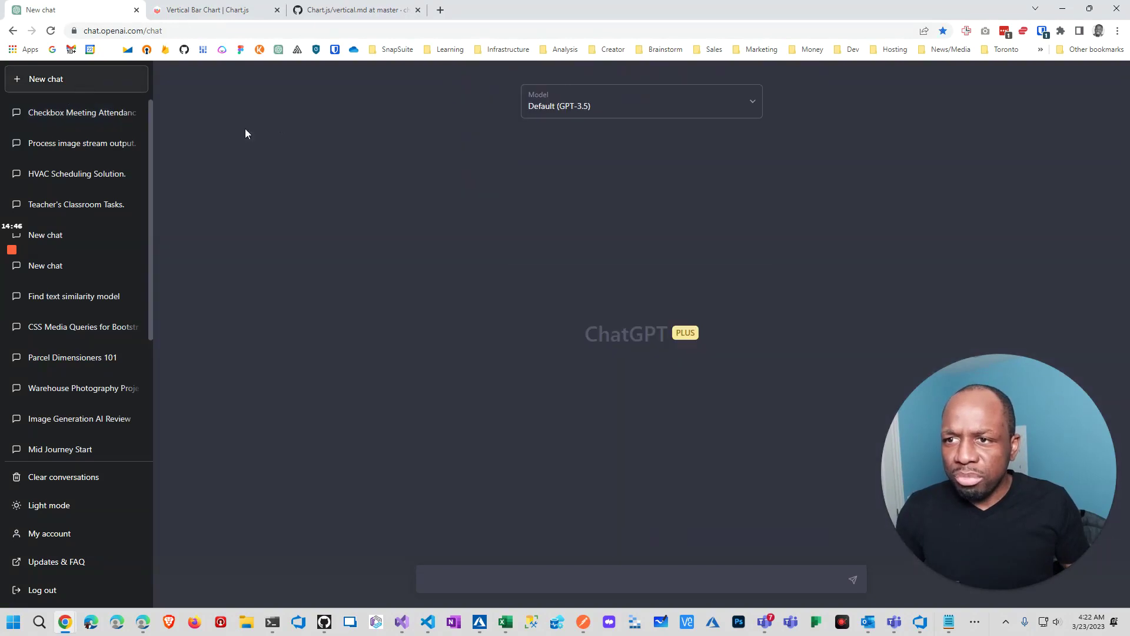
pyautogui.click(610, 115)
pyautogui.click(592, 188)
# Begin the prompt with "Using chartjs", copying the library name from the web address of the Chart.js Vertical Bar Chart page
pyautogui.click(557, 577)
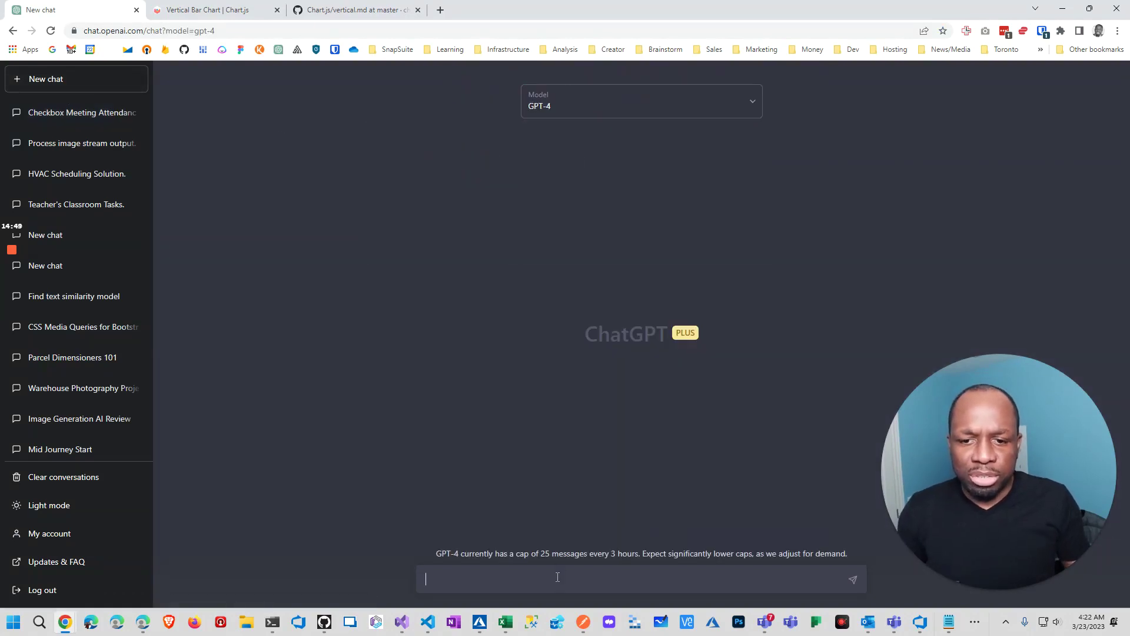
pyautogui.write('U')
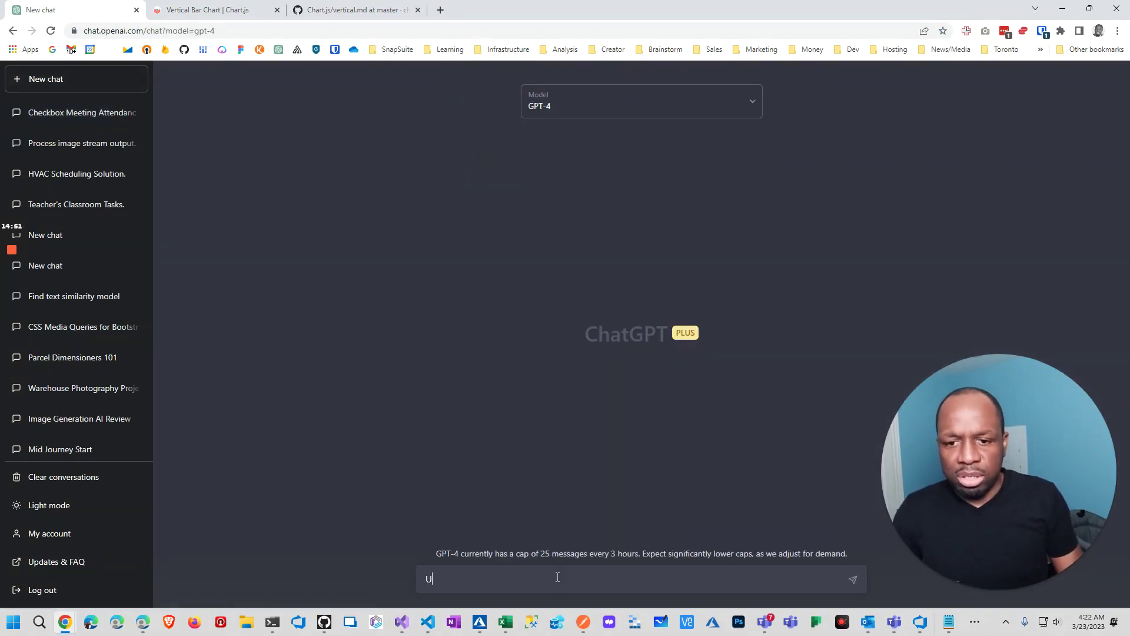
pyautogui.write('sing')
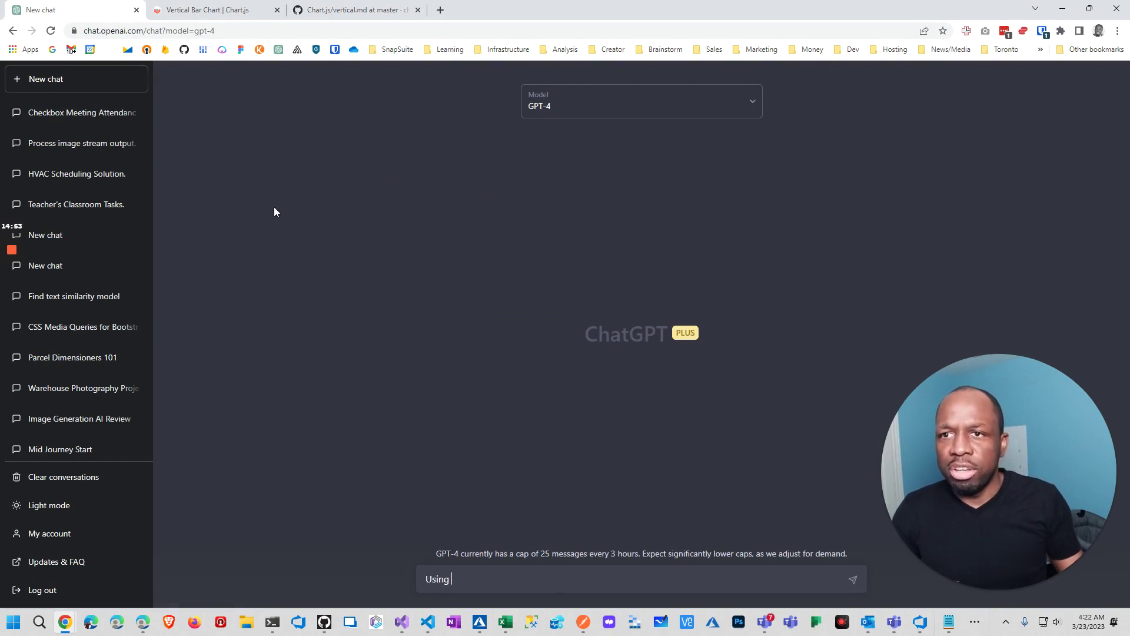
pyautogui.click(227, 10)
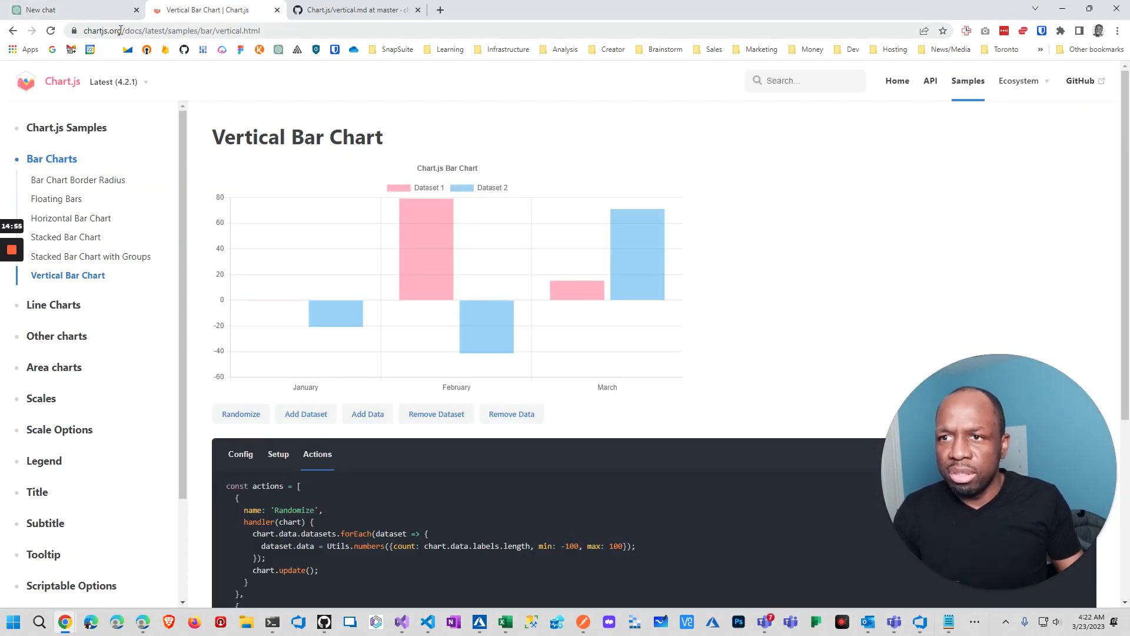
pyautogui.doubleClick(106, 31)
pyautogui.hotkey('ctrl', 'c')
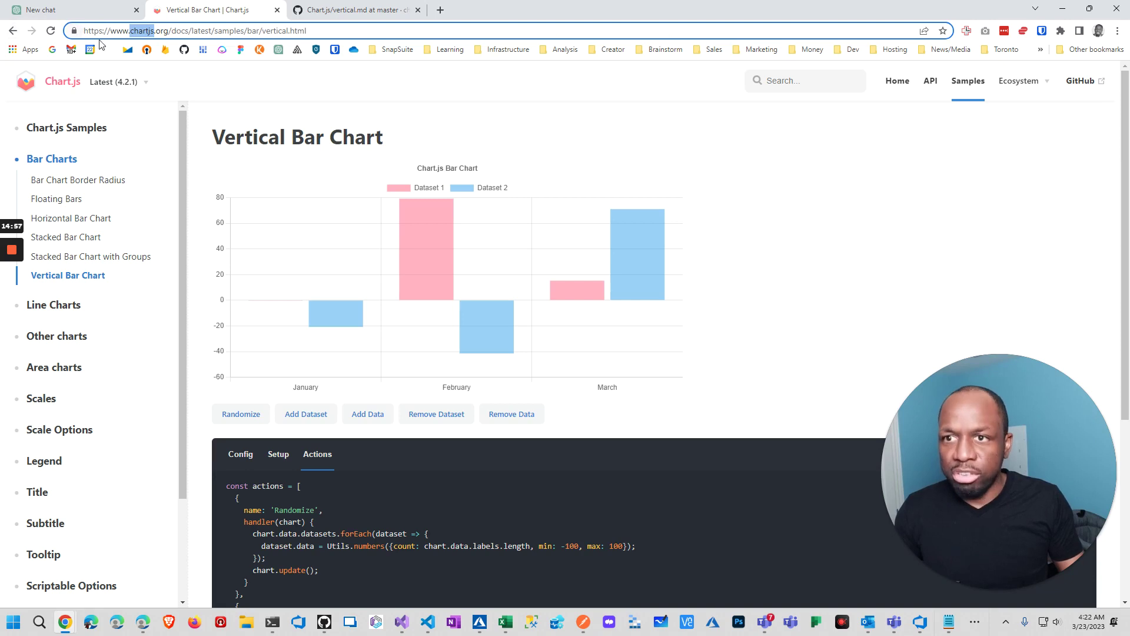
pyautogui.click(96, 15)
pyautogui.hotkey('ctrl', 'v')
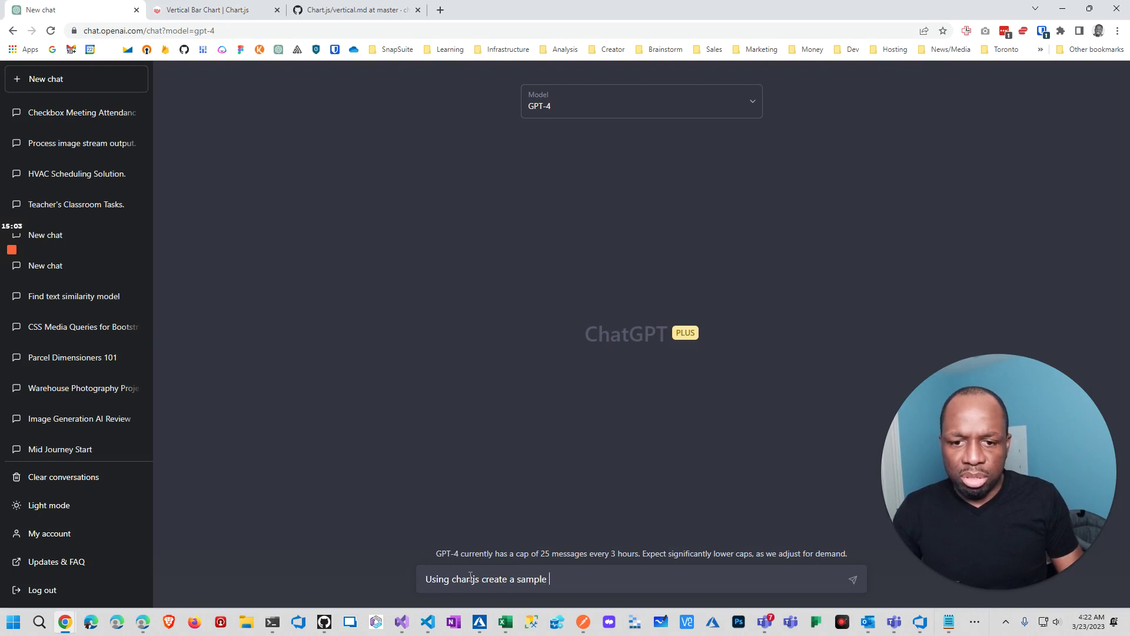
# Continue the prompt with "create a sample chart with sample data, showing attendence of 6 people for the week"
pyautogui.write('create a sample chart')
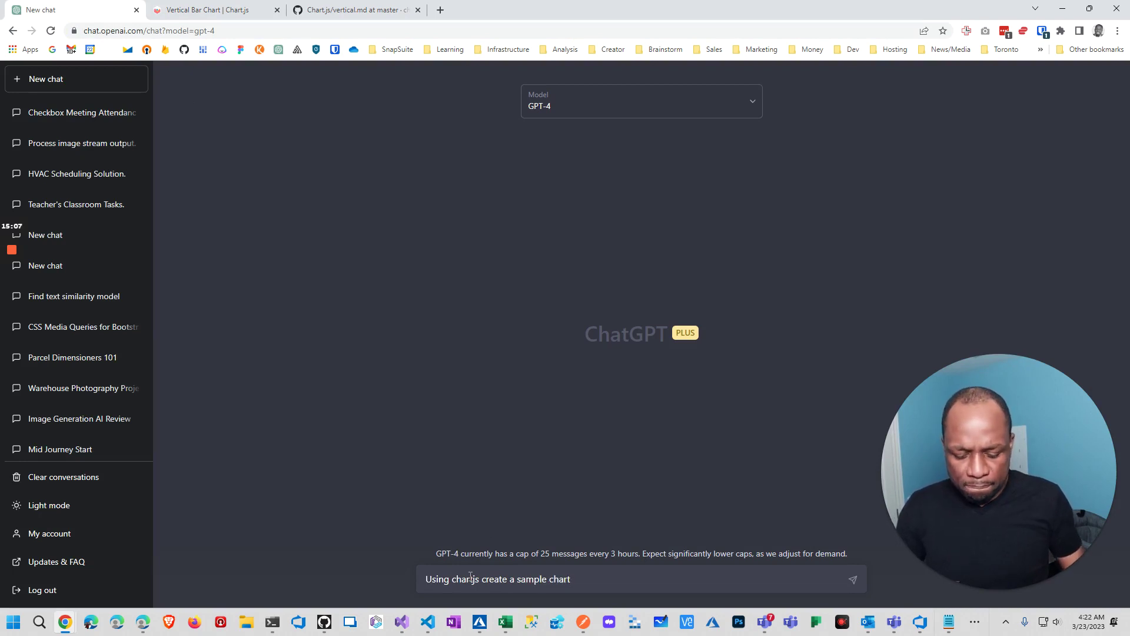
pyautogui.write(' wit')
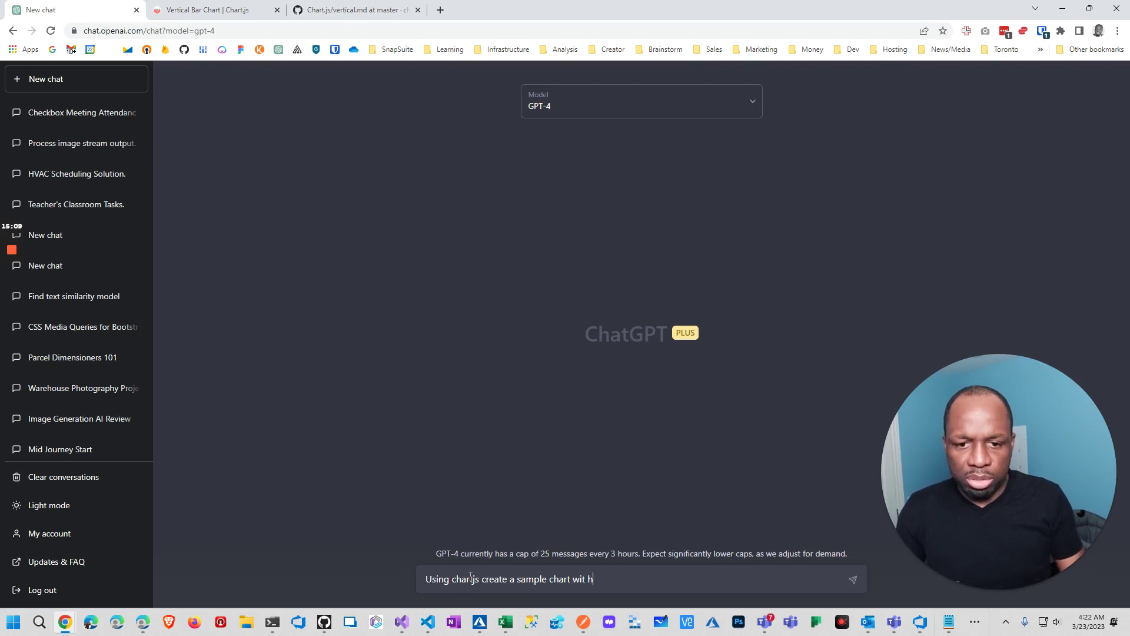
pyautogui.write('h d')
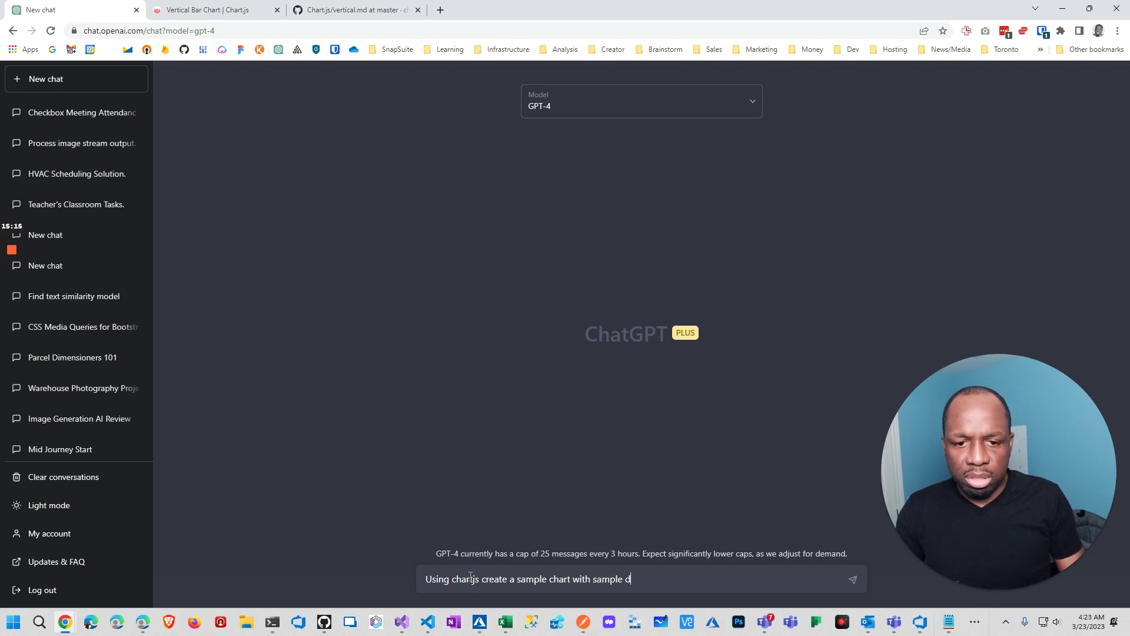
pyautogui.write('ample data, whos')
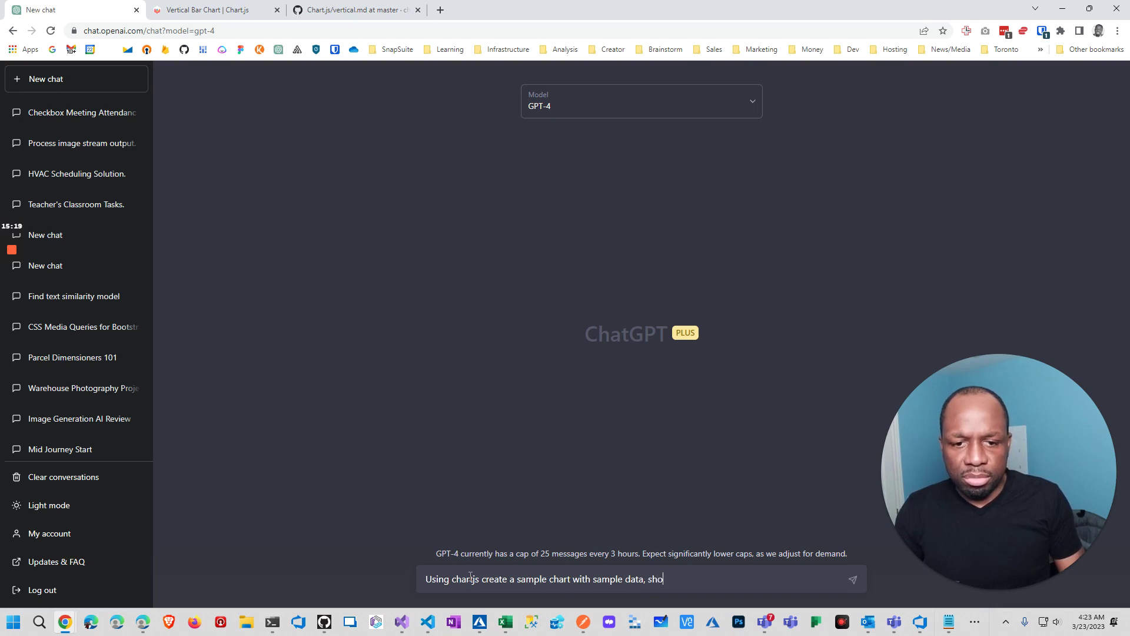
pyautogui.write('wing')
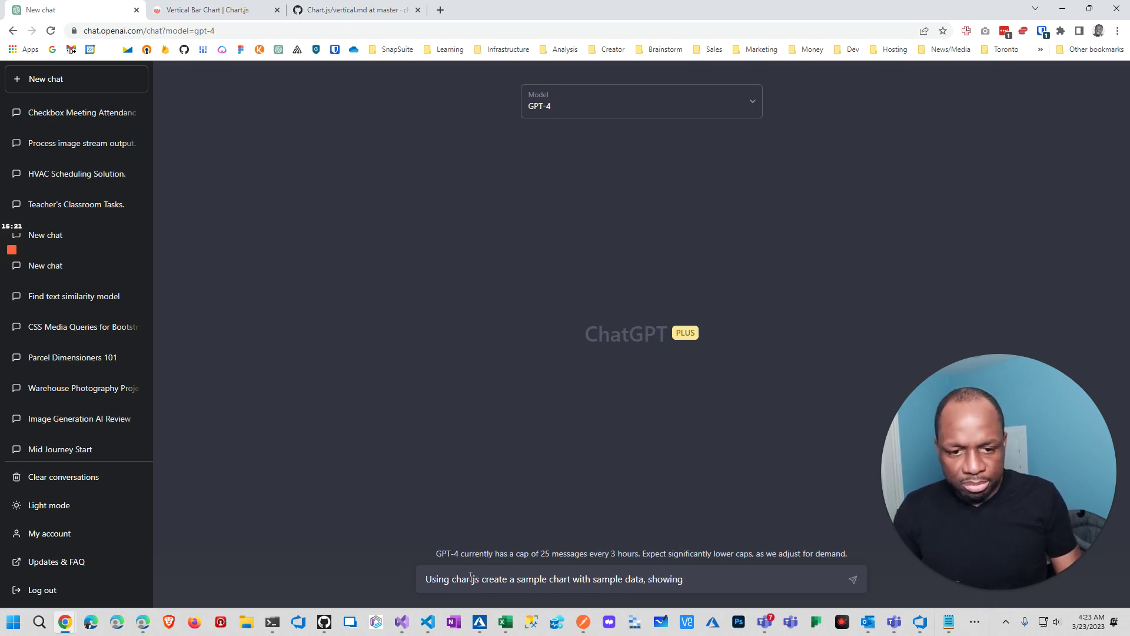
pyautogui.write(' attenden')
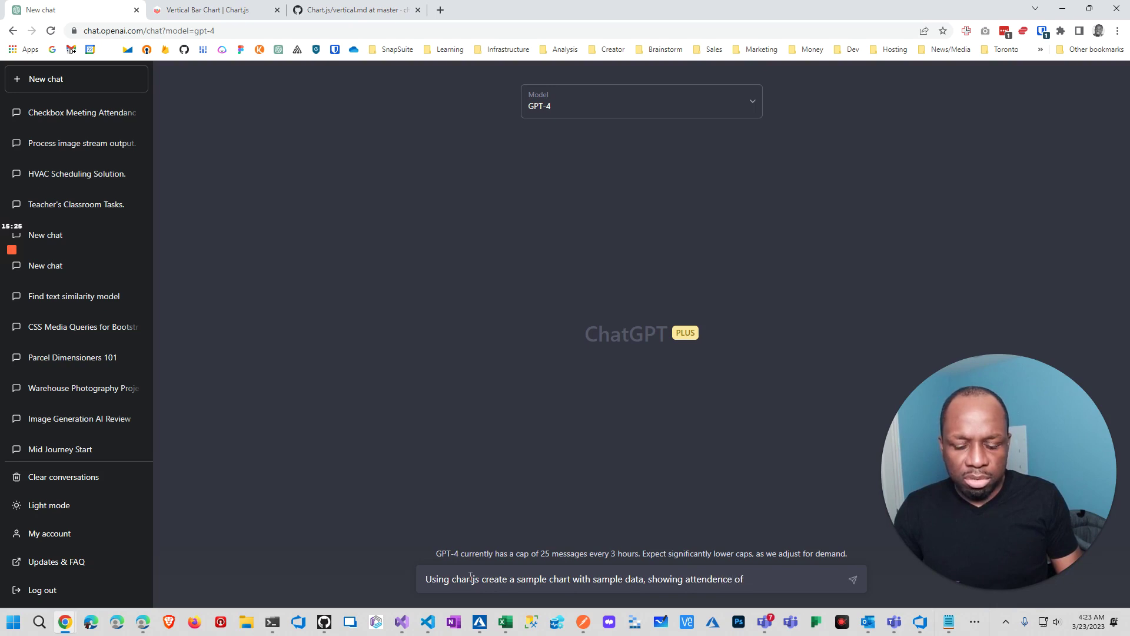
pyautogui.write('ce of ')
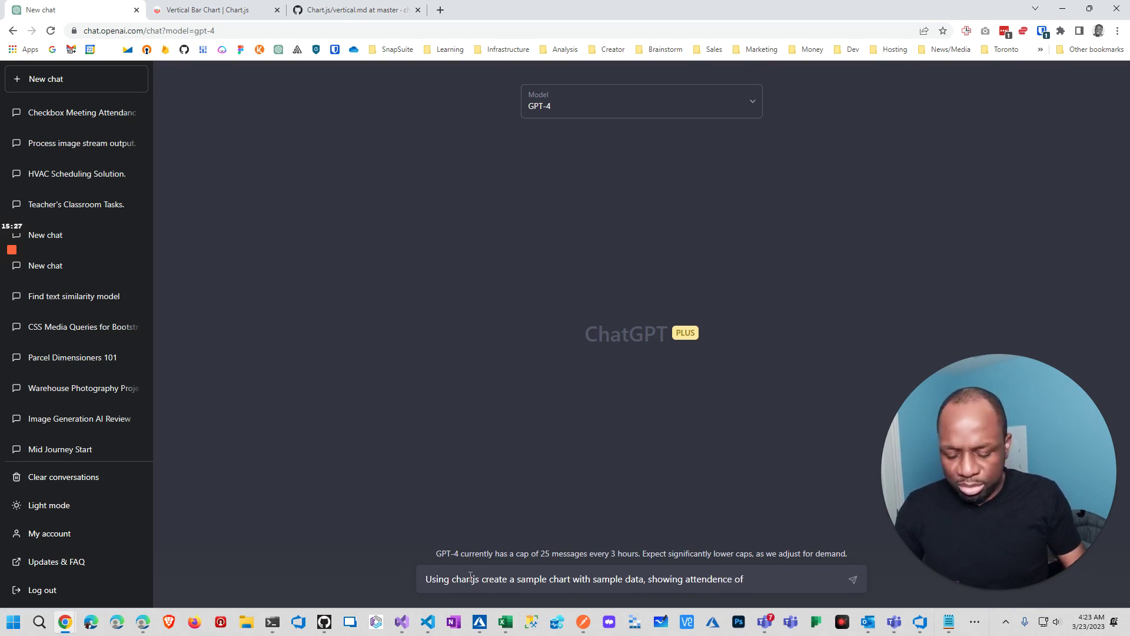
pyautogui.write('6')
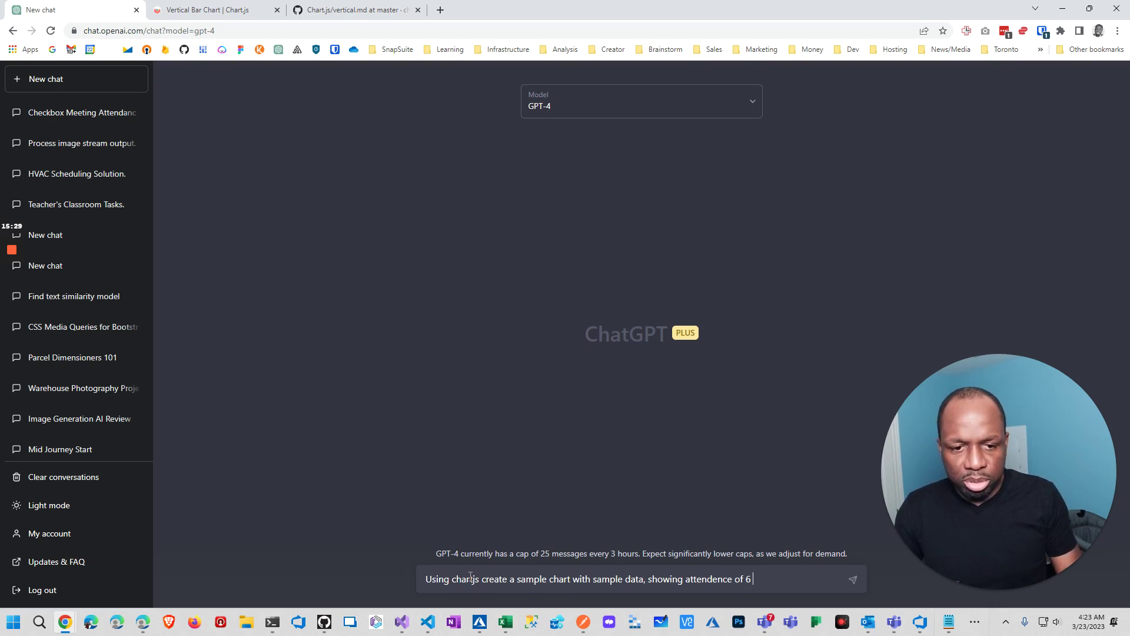
pyautogui.write(' people for the week')
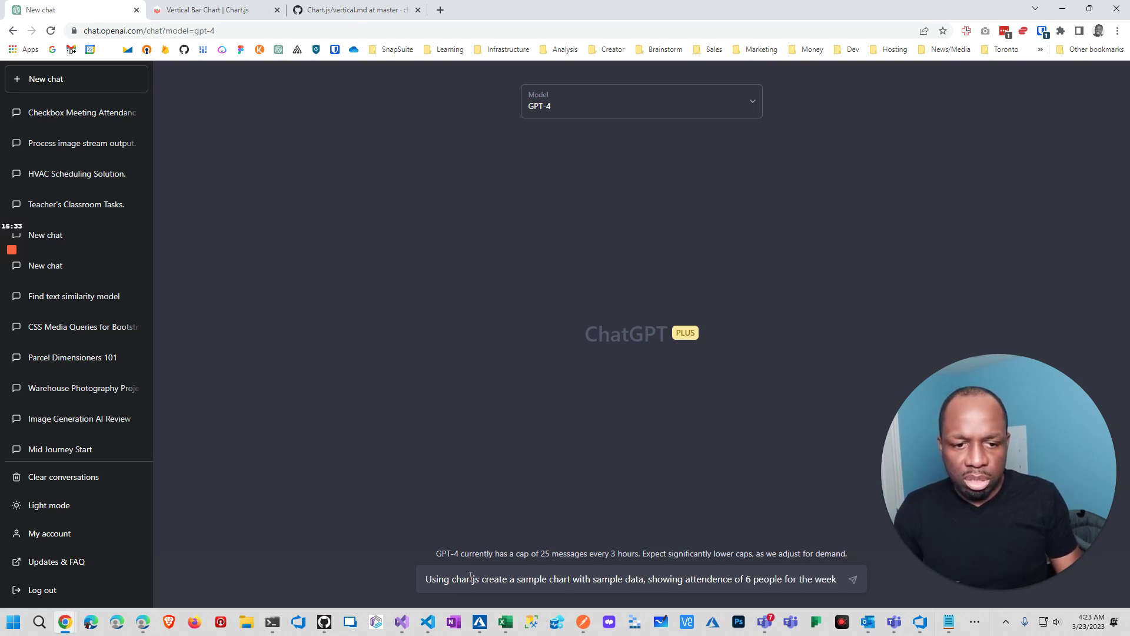
# Extend the end of the prompt with ", their attendance should be randome"
pyautogui.write(', ther')
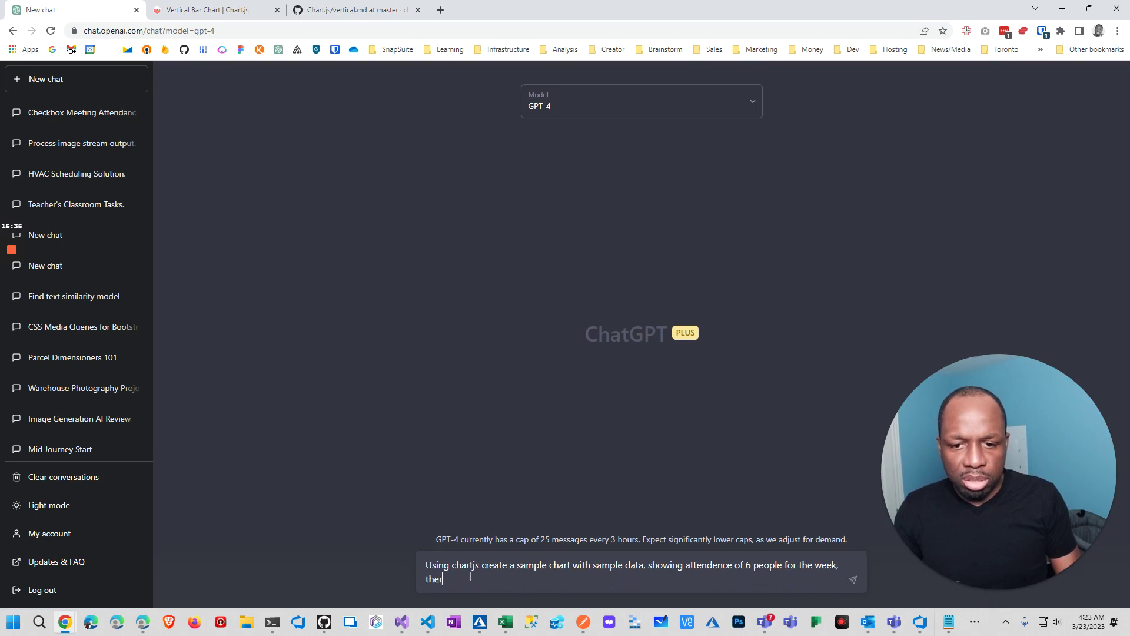
pyautogui.press('BackSpace')
pyautogui.write('ir attendance should be ra')
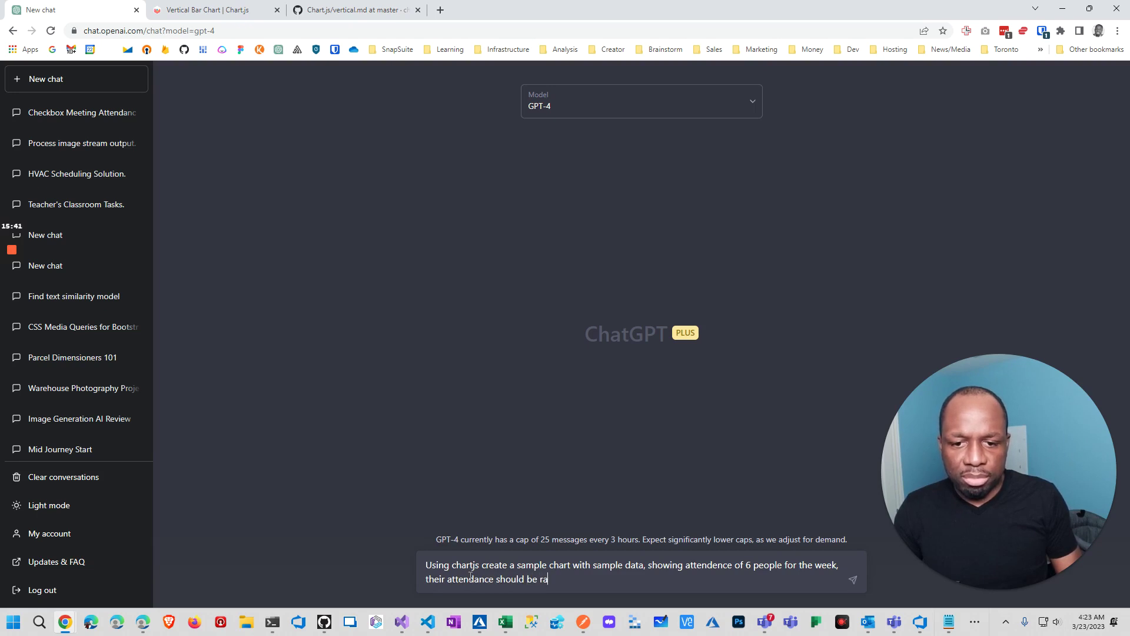
pyautogui.write('ndome')
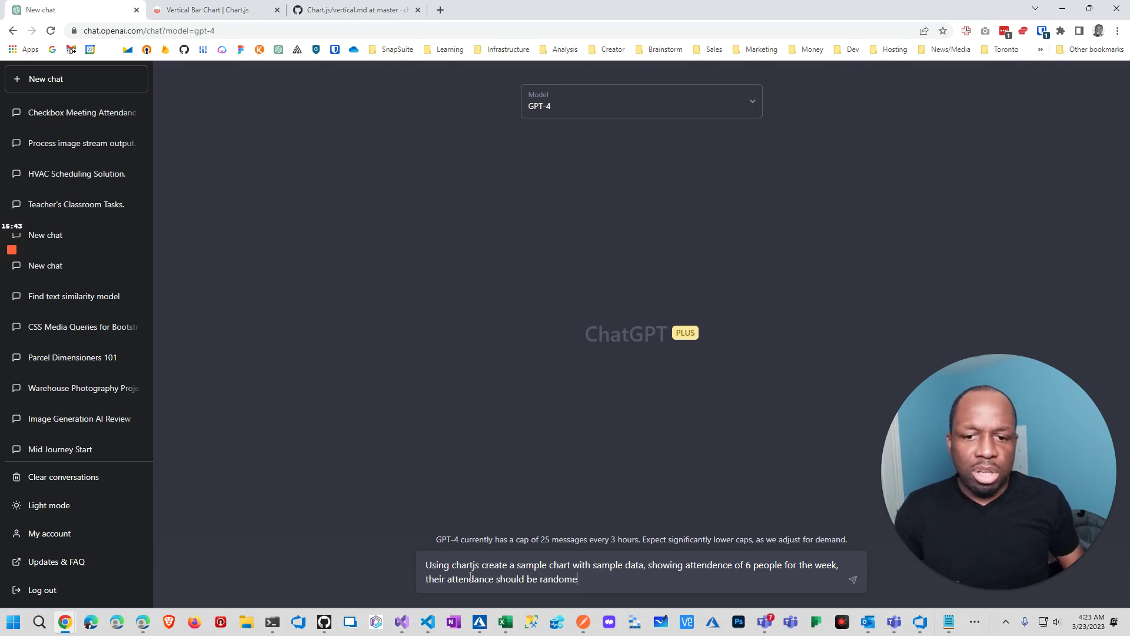
pyautogui.write(',')
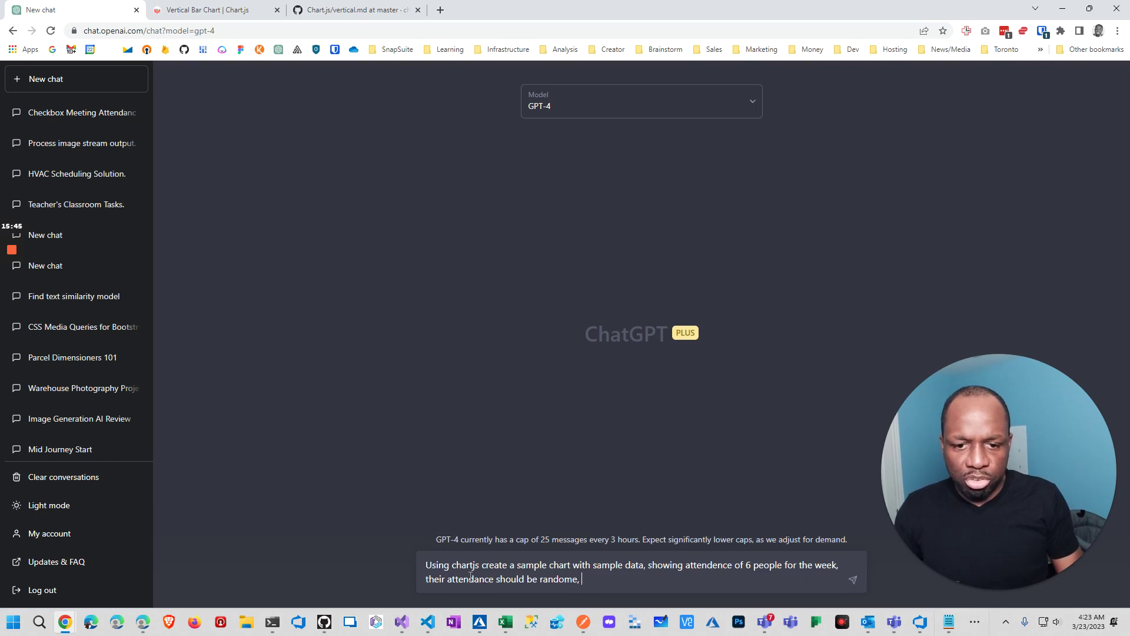
pyautogui.write(' code')
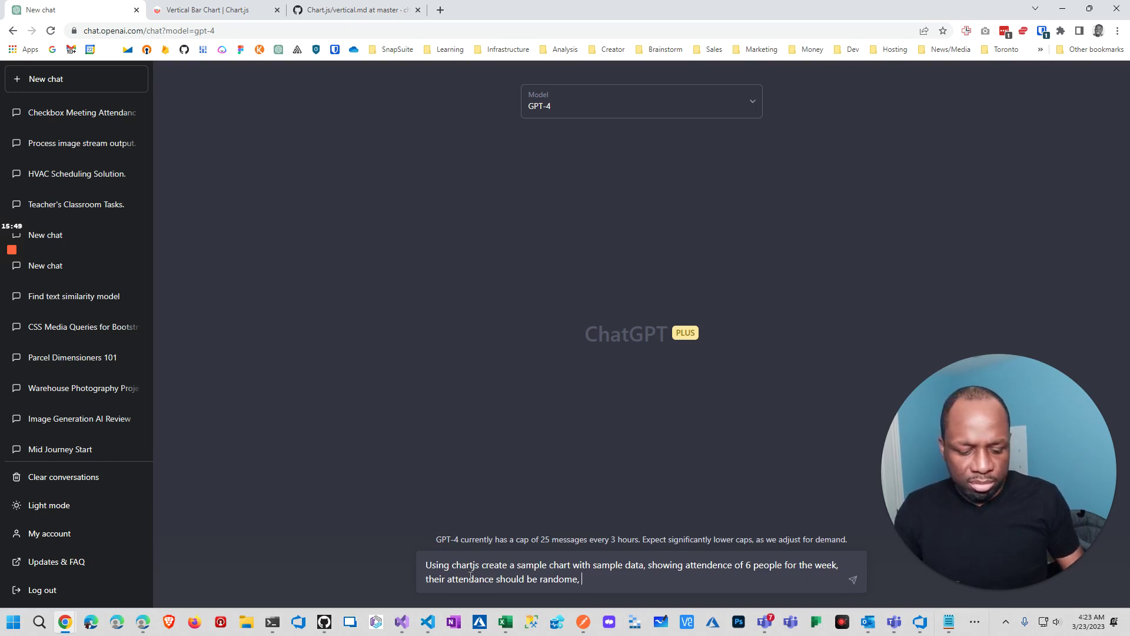
pyautogui.press('BackSpace')
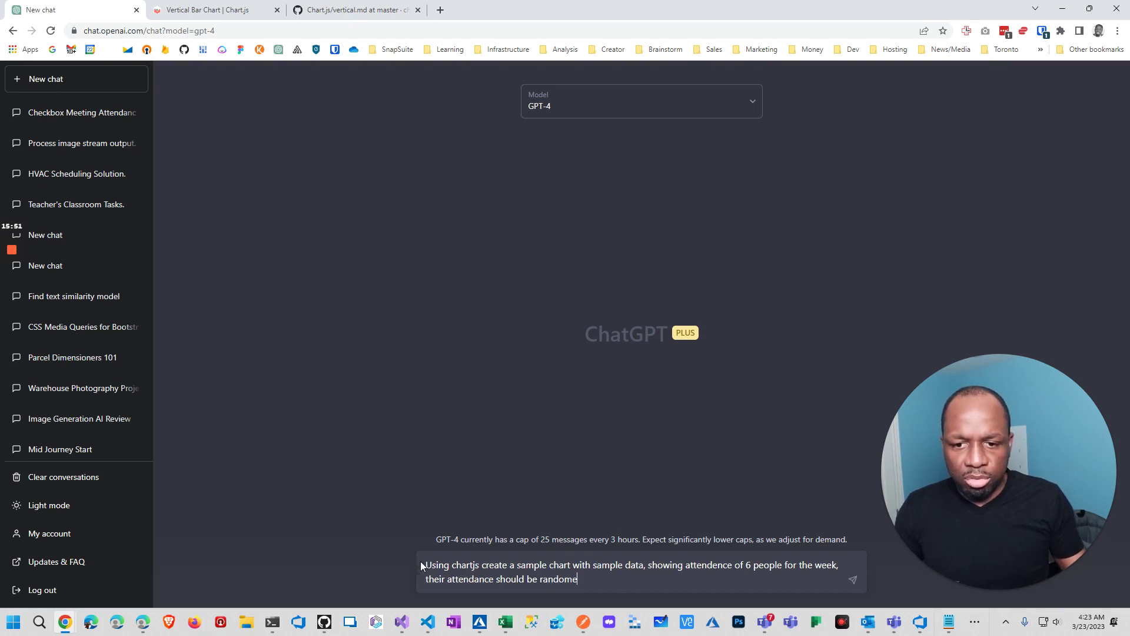
# Insert "Write javascript code," at the start of the prompt
pyautogui.write('Write ja')
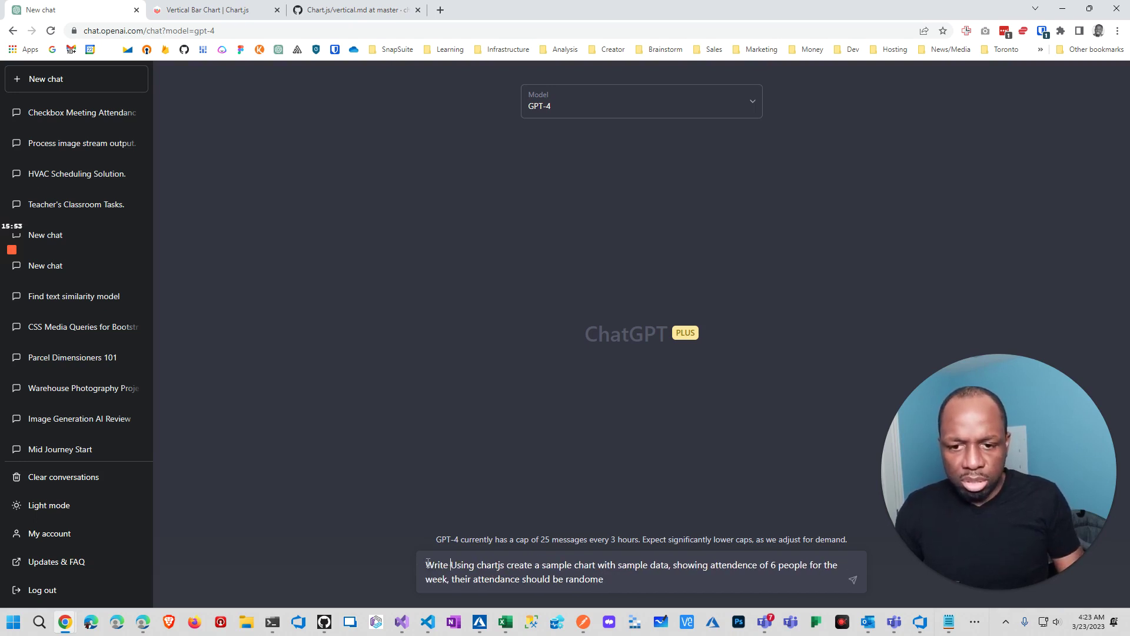
pyautogui.write('vascript o')
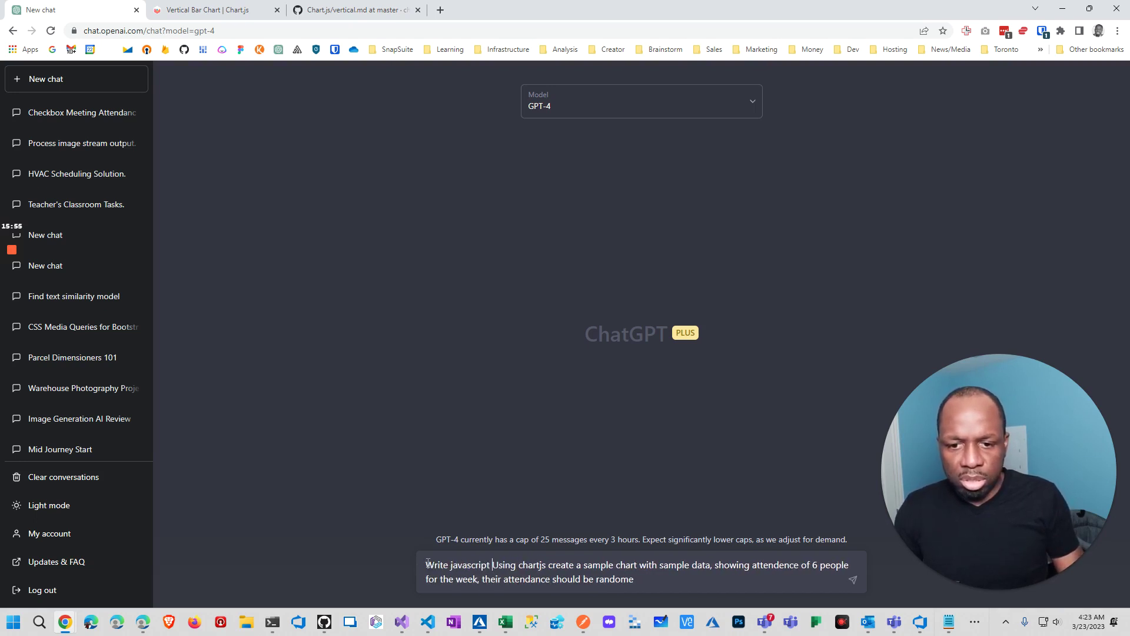
pyautogui.press('BackSpace')
pyautogui.write('c')
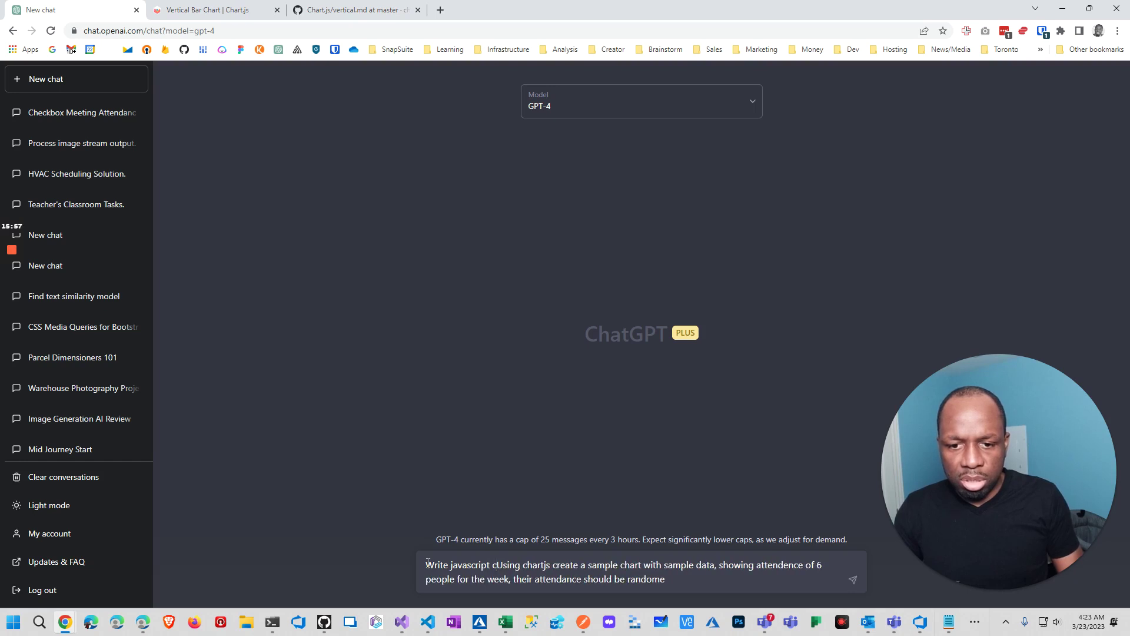
pyautogui.press('BackSpace')
pyautogui.write('d')
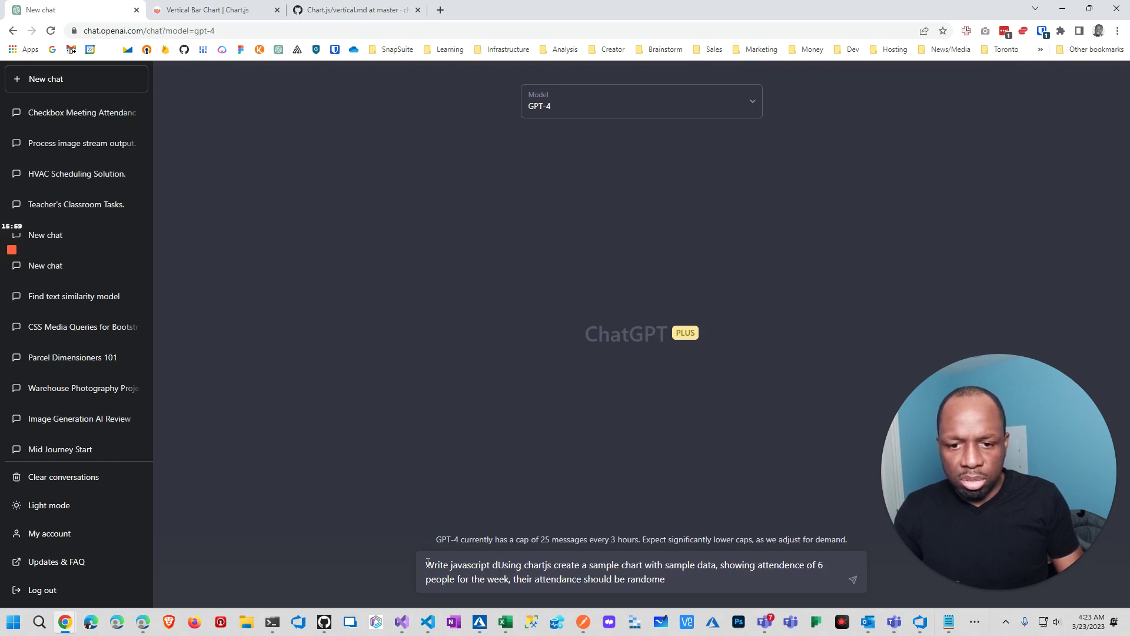
pyautogui.press('BackSpace')
pyautogui.write('code,')
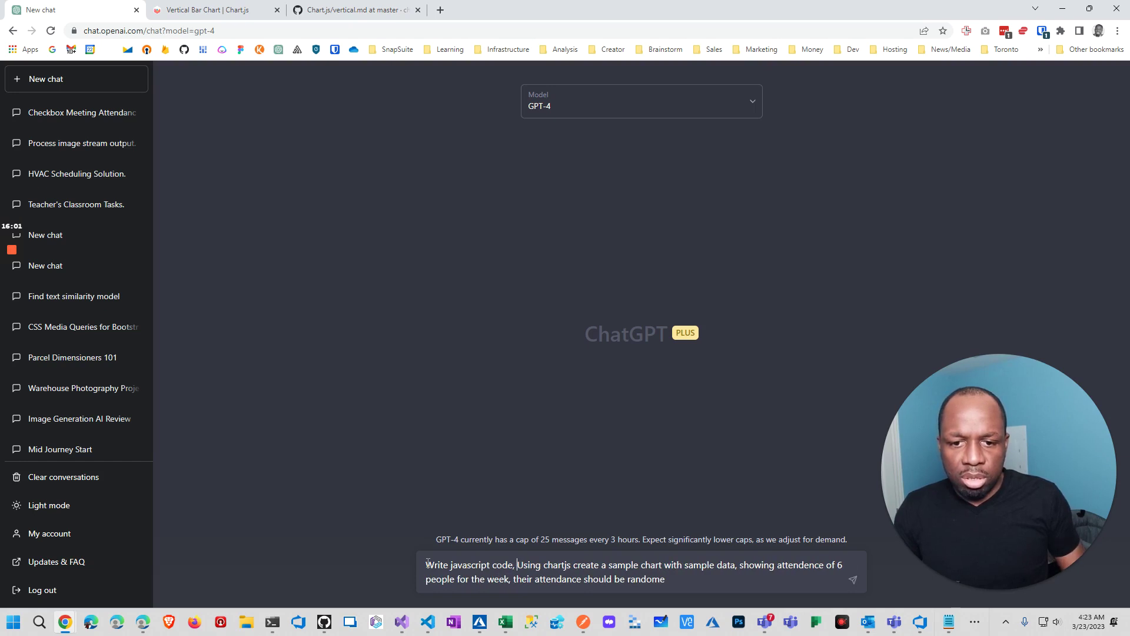
# Reword the "Using chartjs" part of the prompt to "using chartjs library to" and send the prompt
pyautogui.hotkey('shift', 'Right')
pyautogui.write('using')
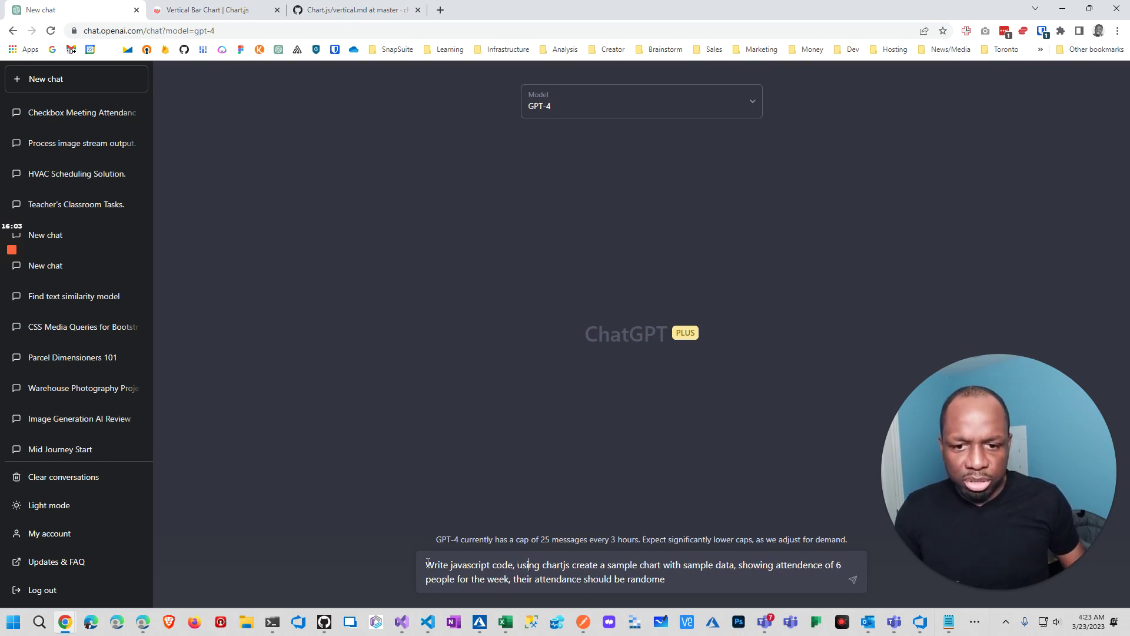
pyautogui.write(' chartjs lib')
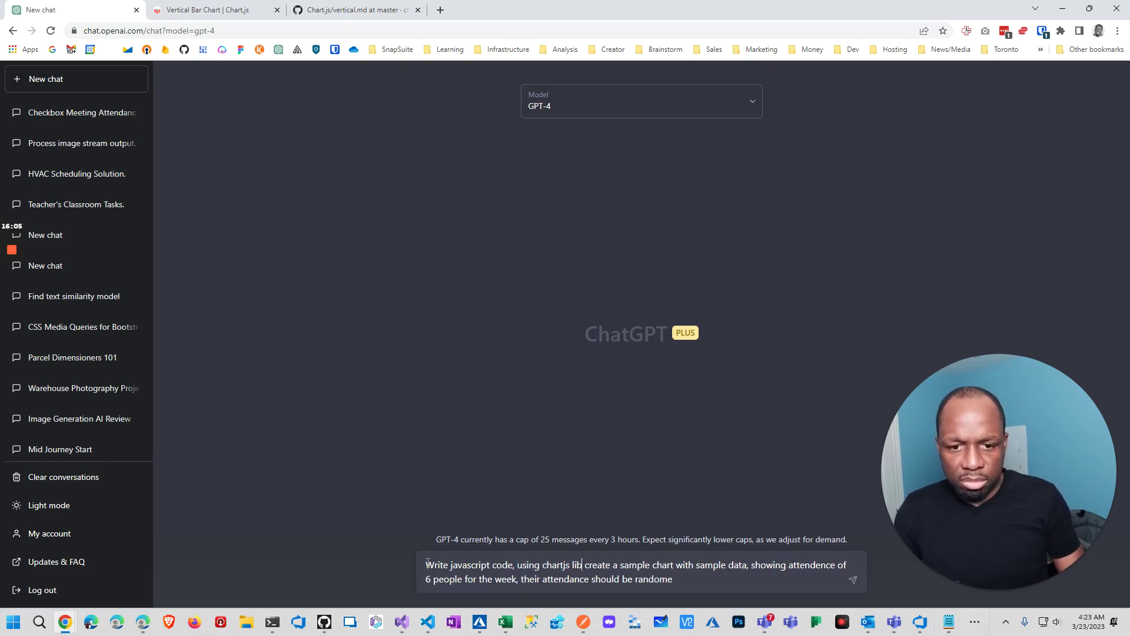
pyautogui.write('rary')
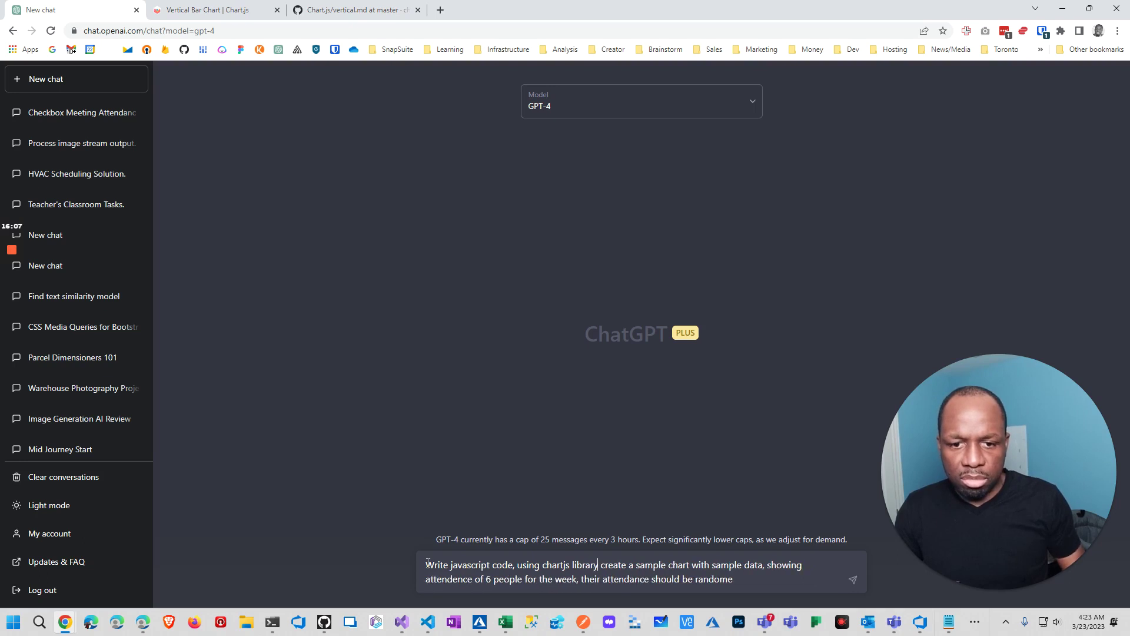
pyautogui.write(' to')
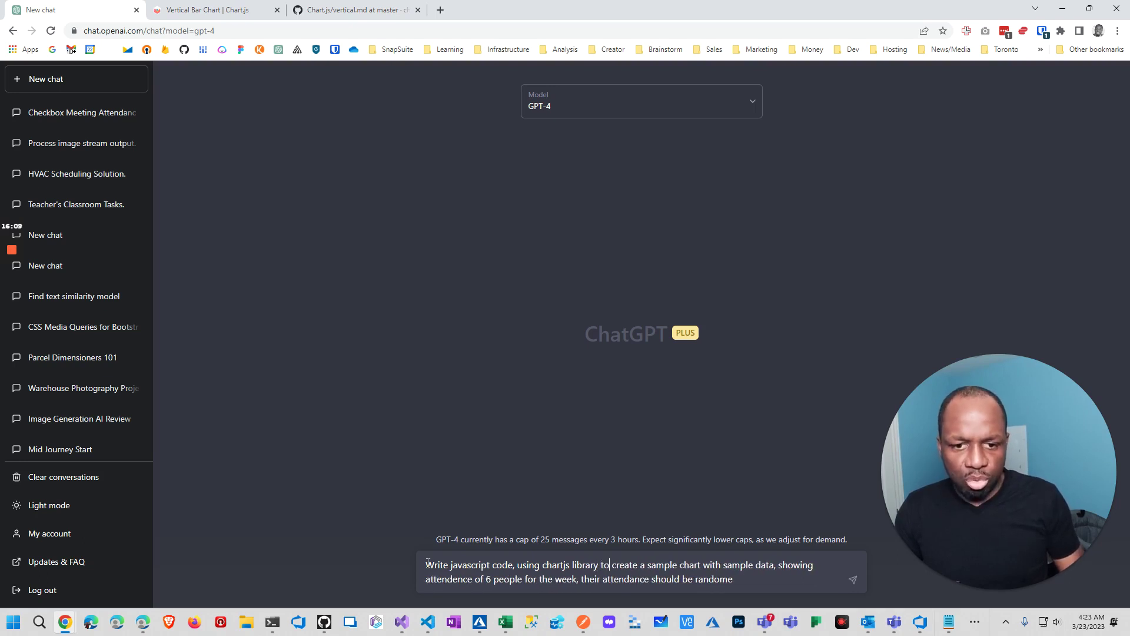
pyautogui.press('Return')
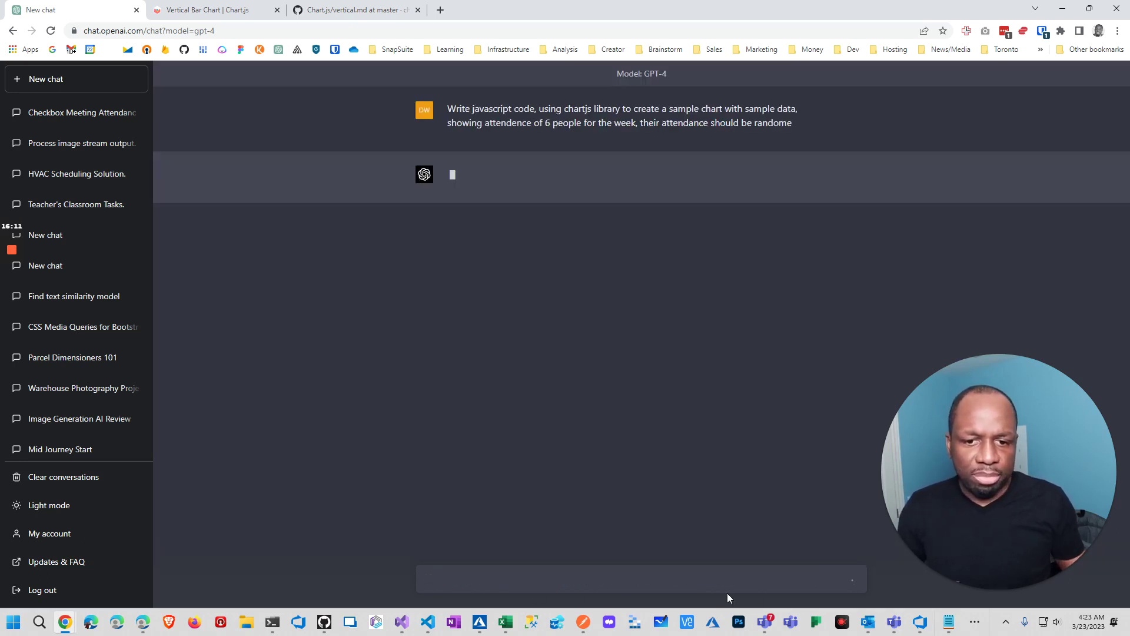
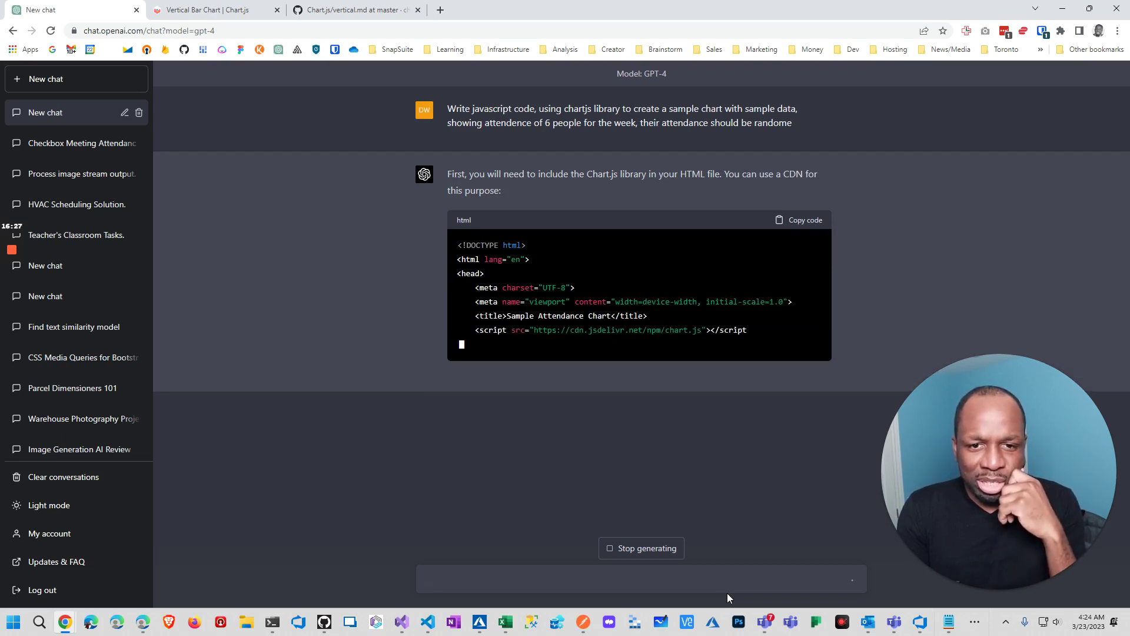
# Stop the response and resubmit the prompt with "in node js," added after "javascript code," and its last word corrected to "random"
pyautogui.click(653, 552)
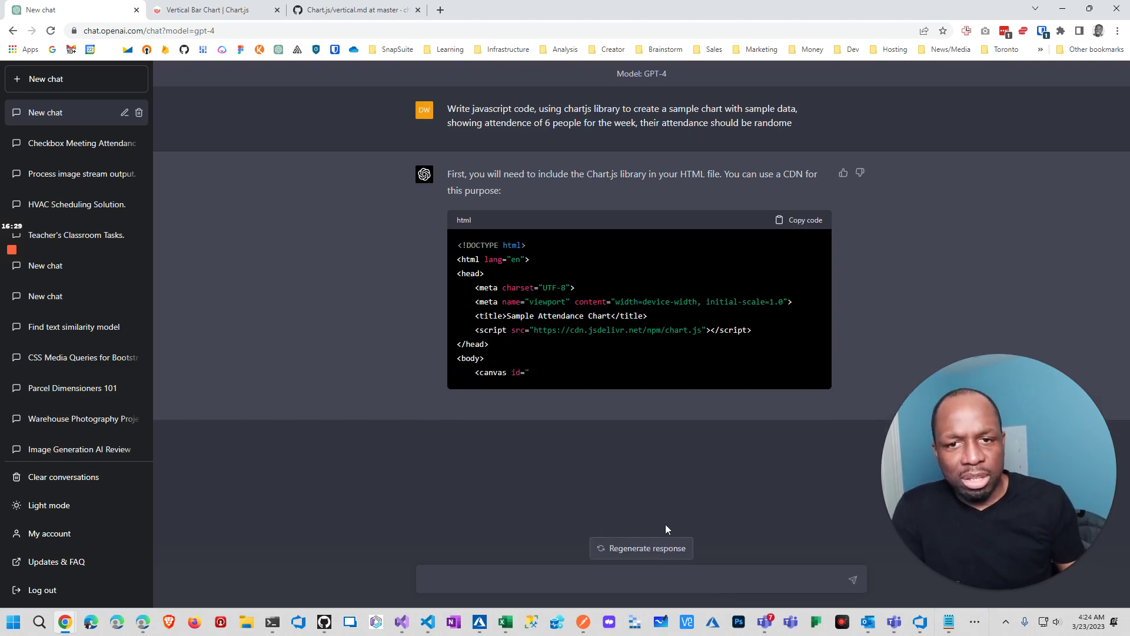
pyautogui.click(840, 108)
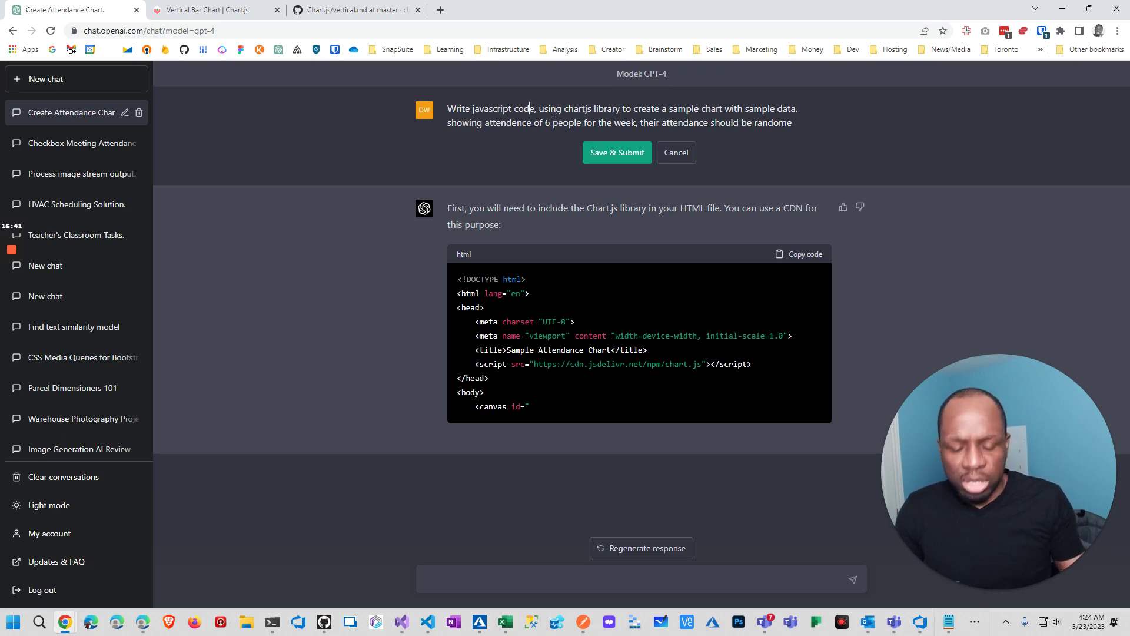
pyautogui.write(', in')
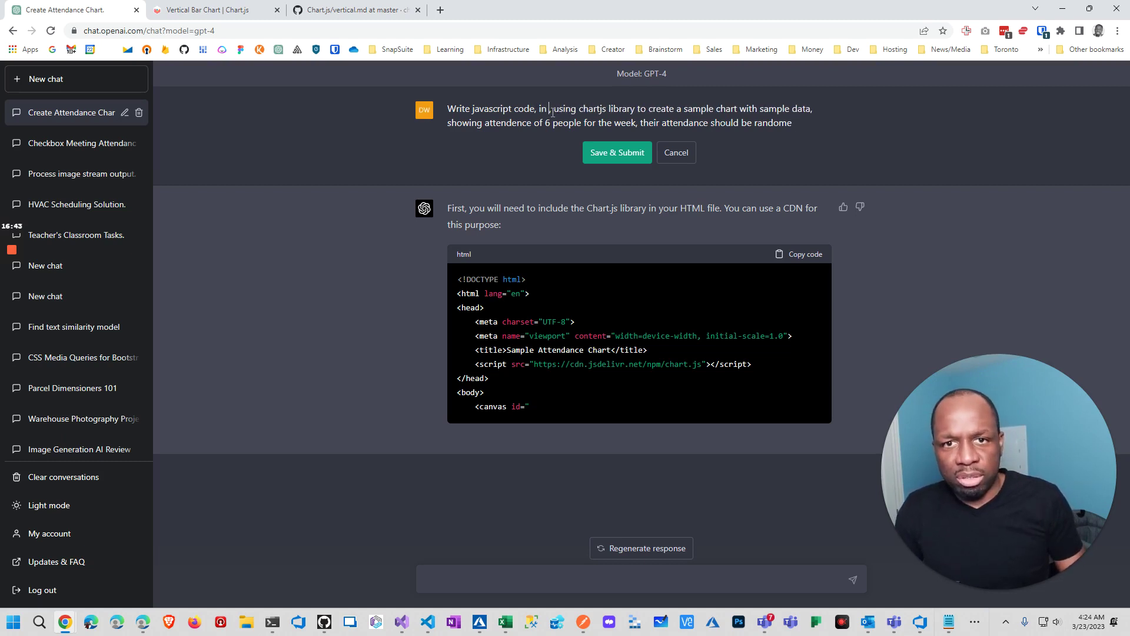
pyautogui.write(' node js')
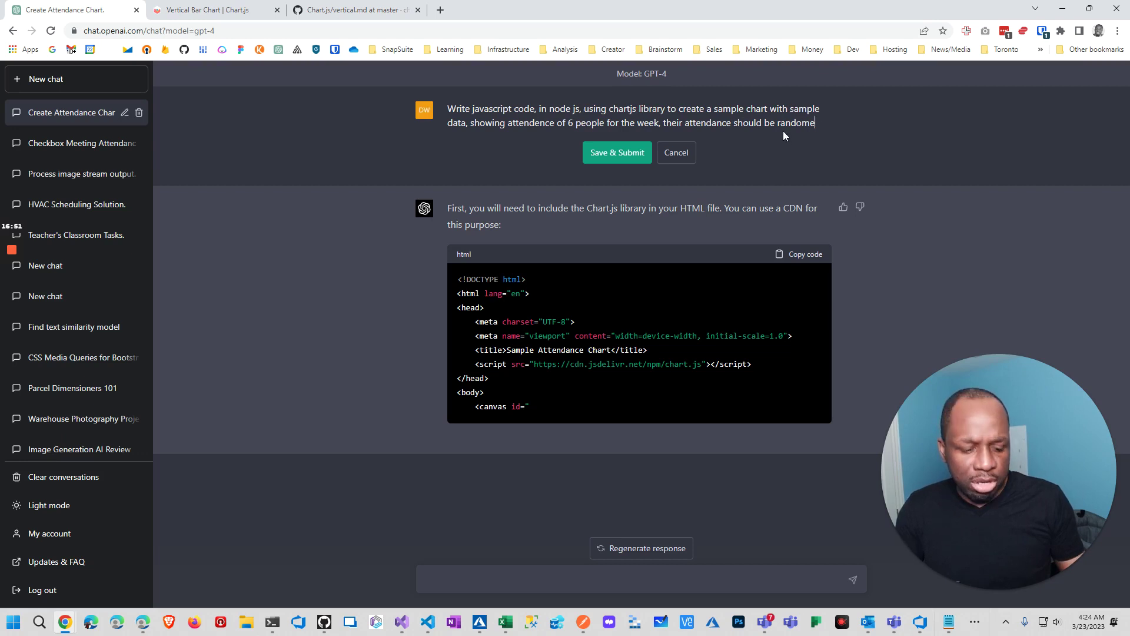
pyautogui.press('BackSpace')
pyautogui.click(622, 154)
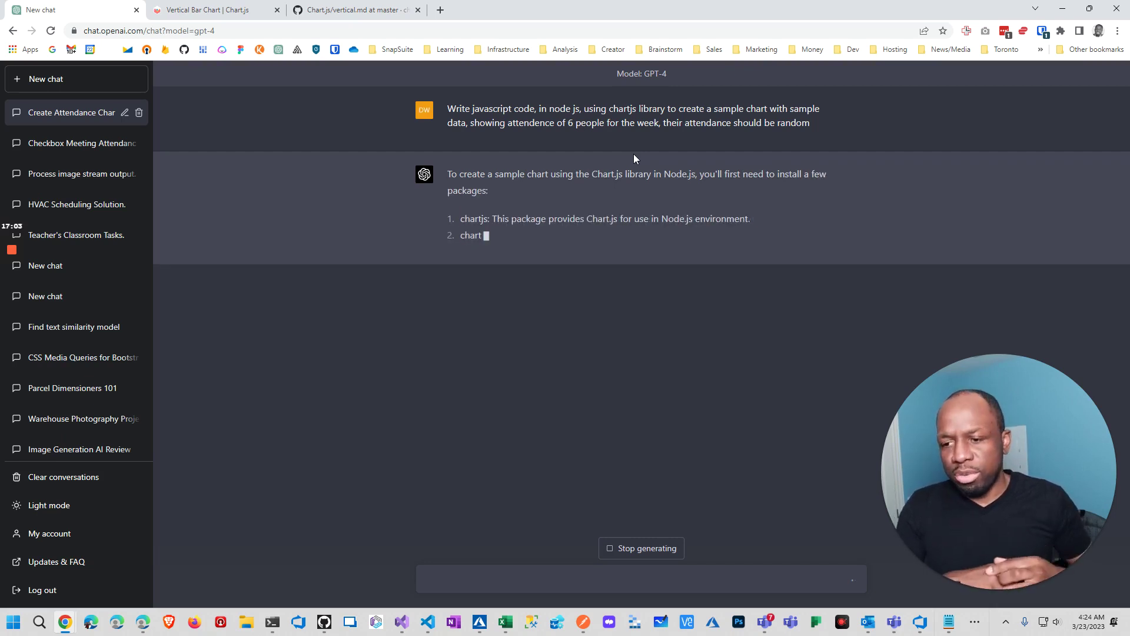
# Switch to File Explorer, maximize its window and open the _PROJECTS folder on Local Disk (C:)
pyautogui.click(244, 625)
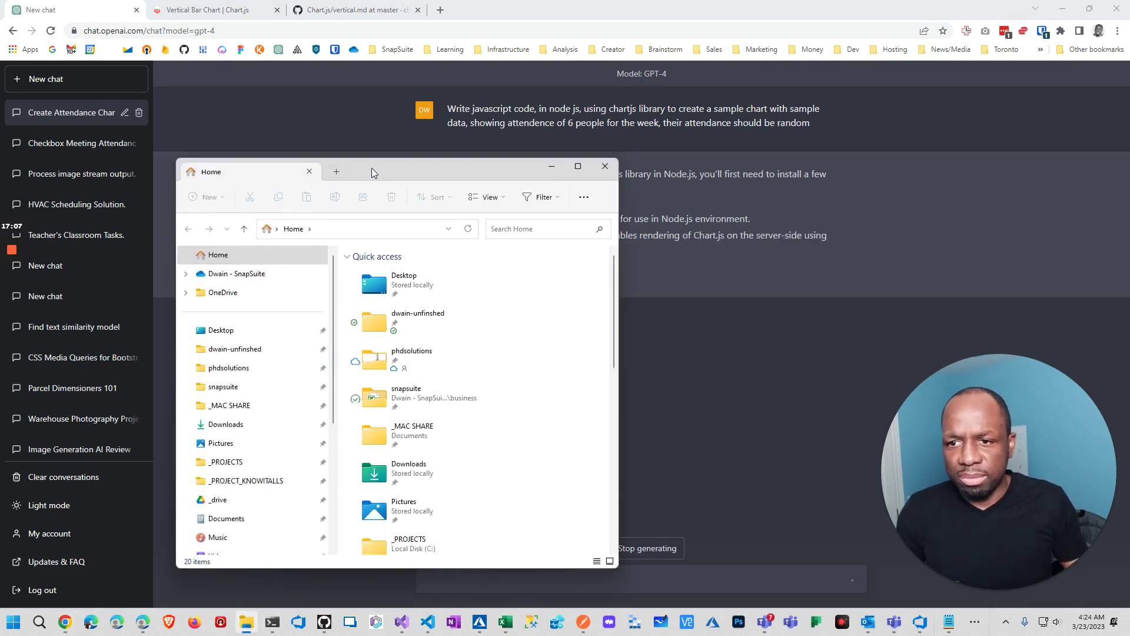
pyautogui.doubleClick(372, 168)
pyautogui.click(69, 563)
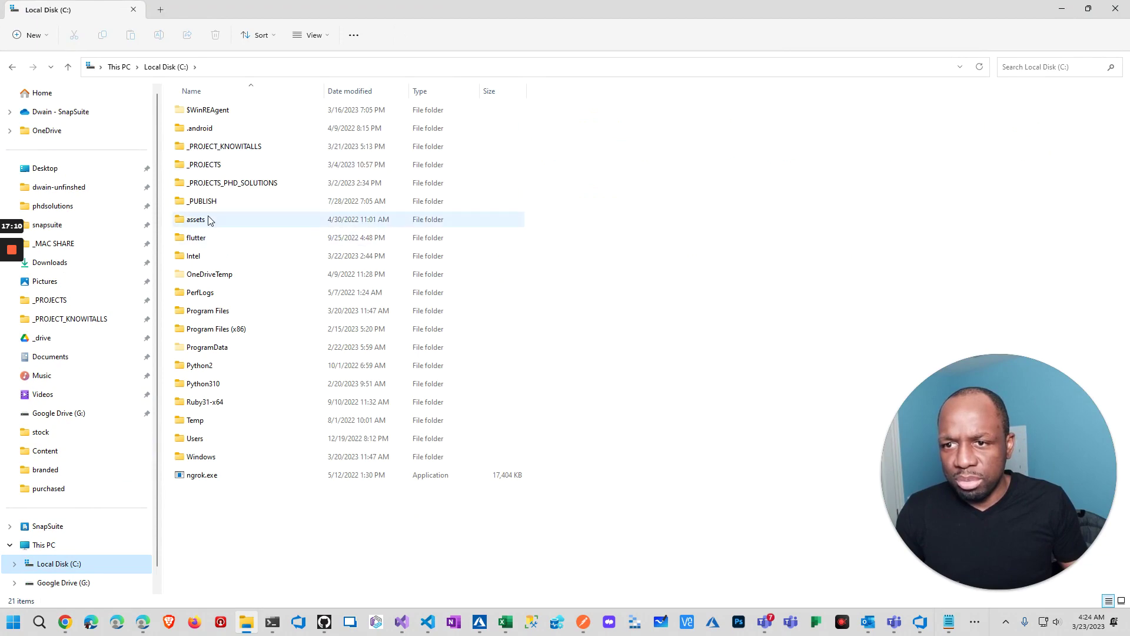
pyautogui.doubleClick(205, 165)
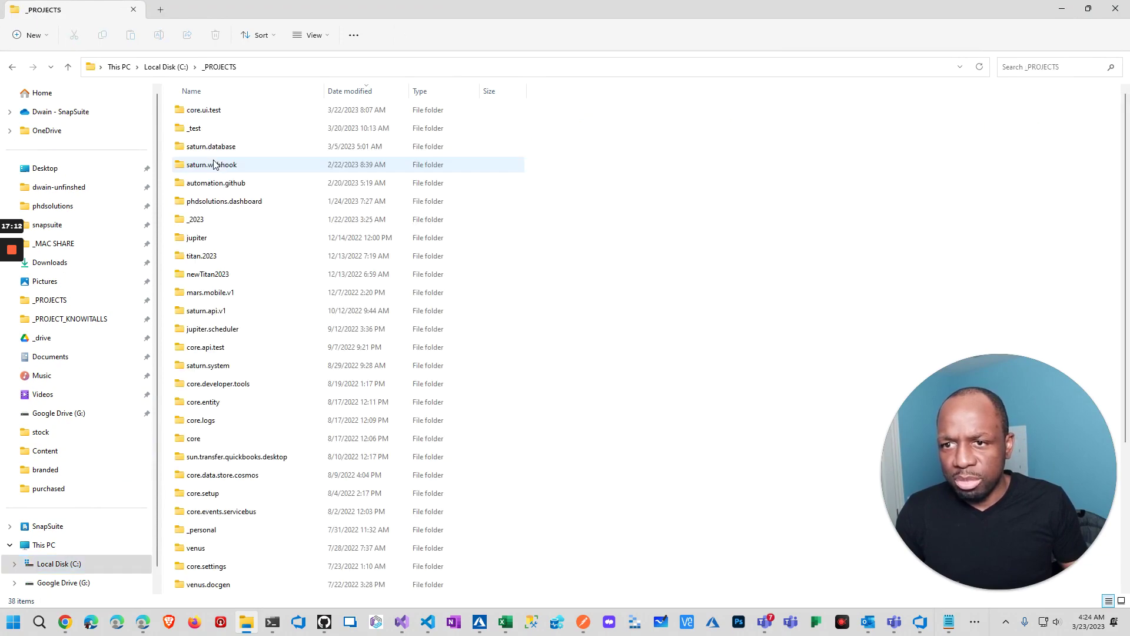
# Create a folder named chartjs inside the _test folder of _PROJECTS
pyautogui.doubleClick(199, 128)
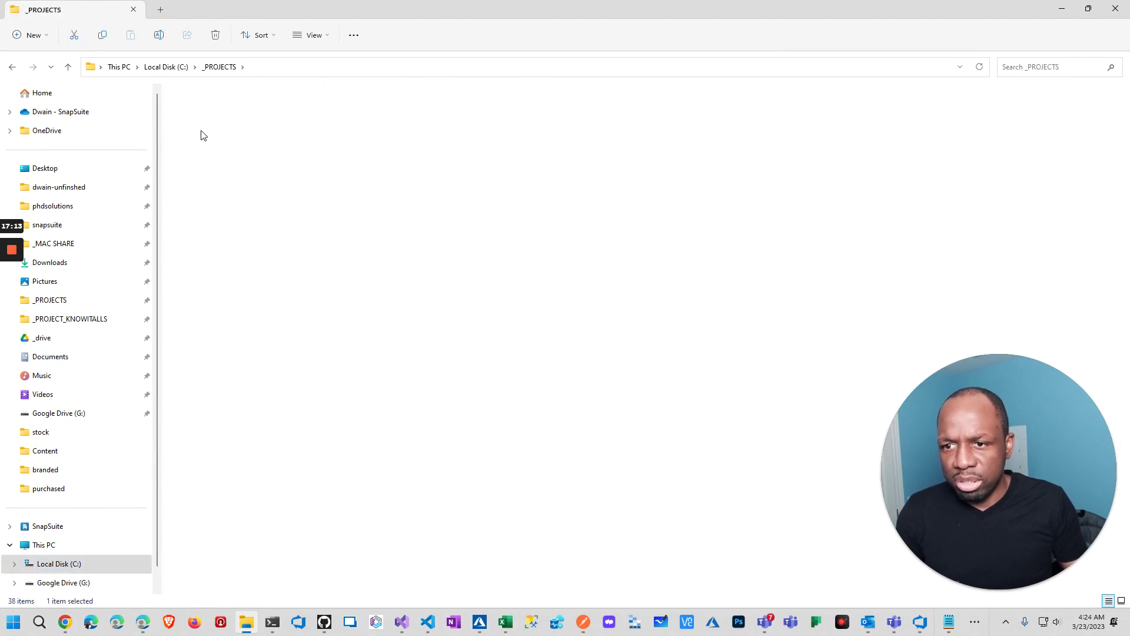
pyautogui.rightClick(611, 259)
pyautogui.moveTo(653, 328)
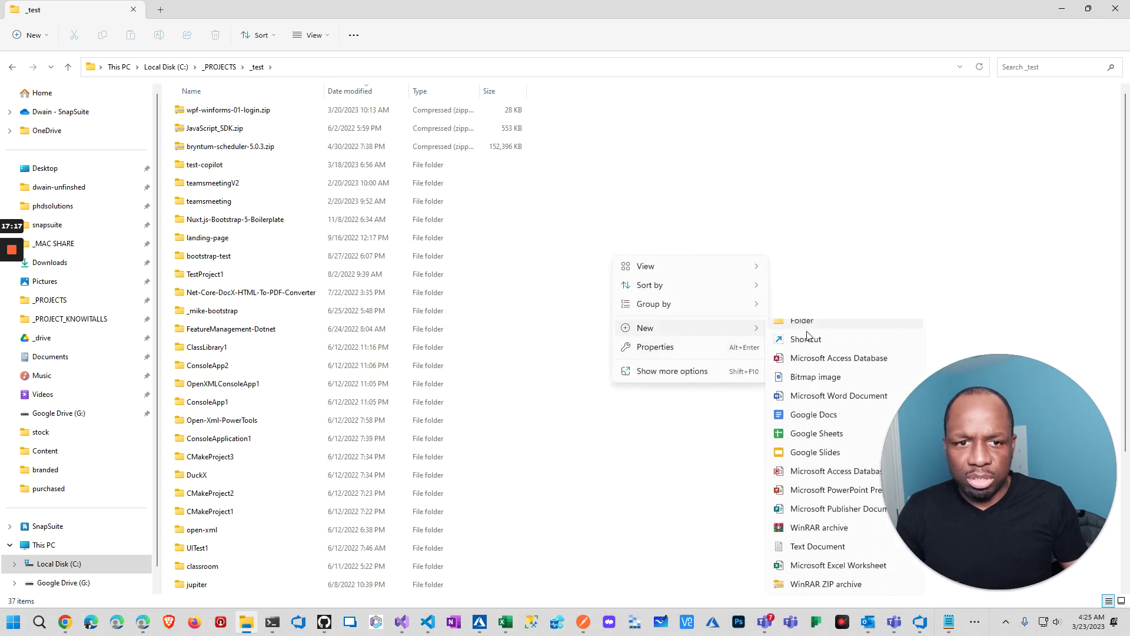
pyautogui.click(806, 330)
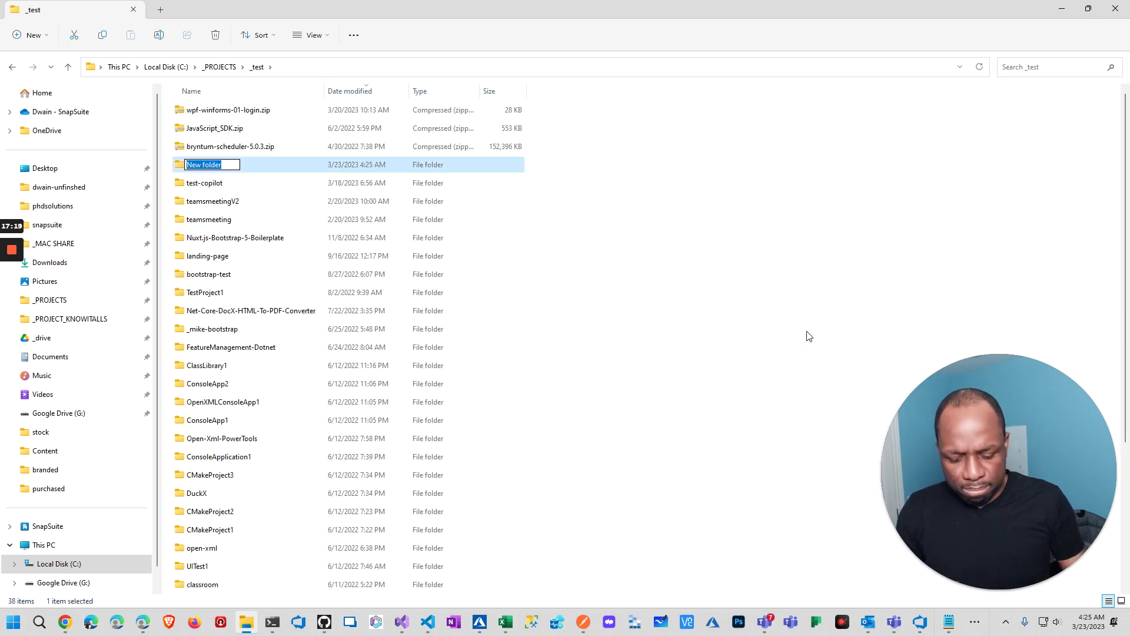
pyautogui.write('chart')
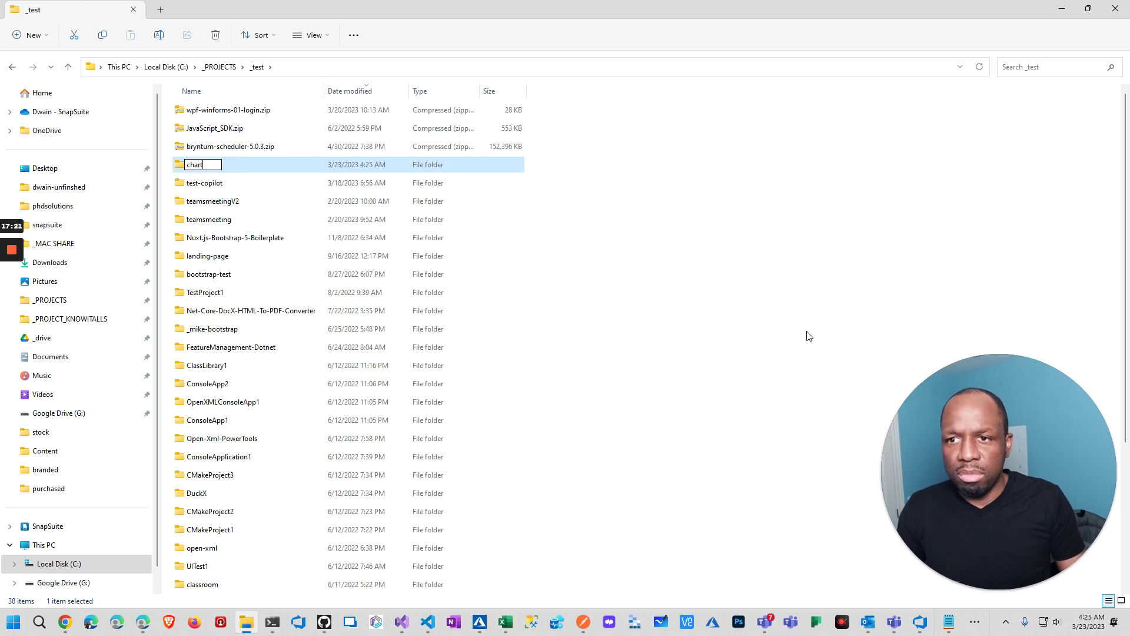
pyautogui.write('js')
pyautogui.press('Return')
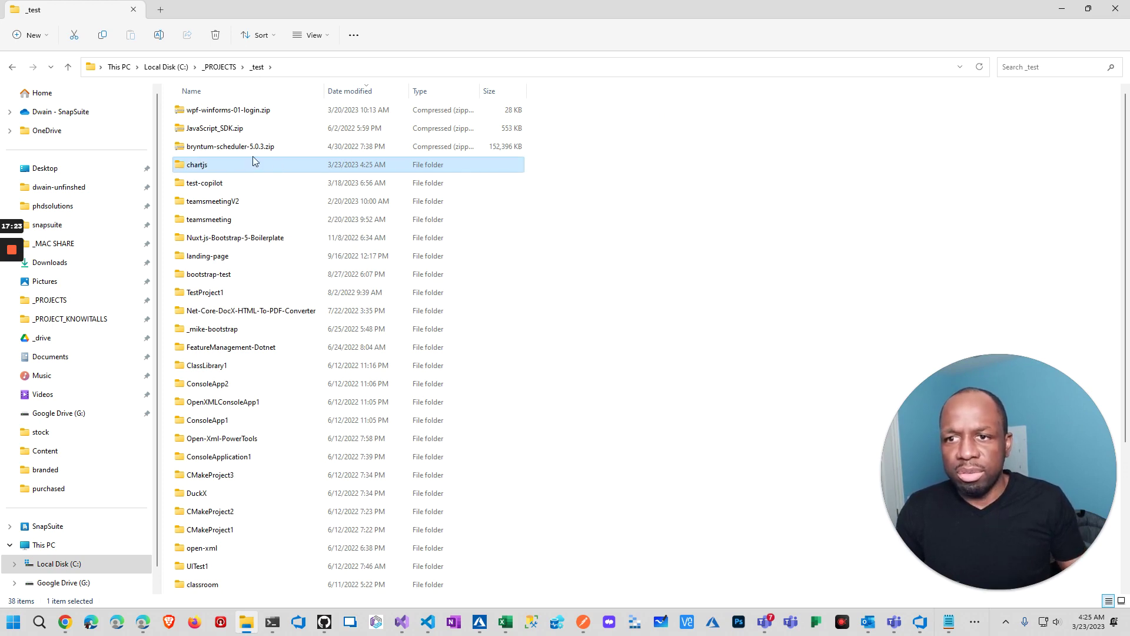
# Open the chartjs folder and start a command prompt at its location
pyautogui.doubleClick(231, 167)
pyautogui.click(419, 67)
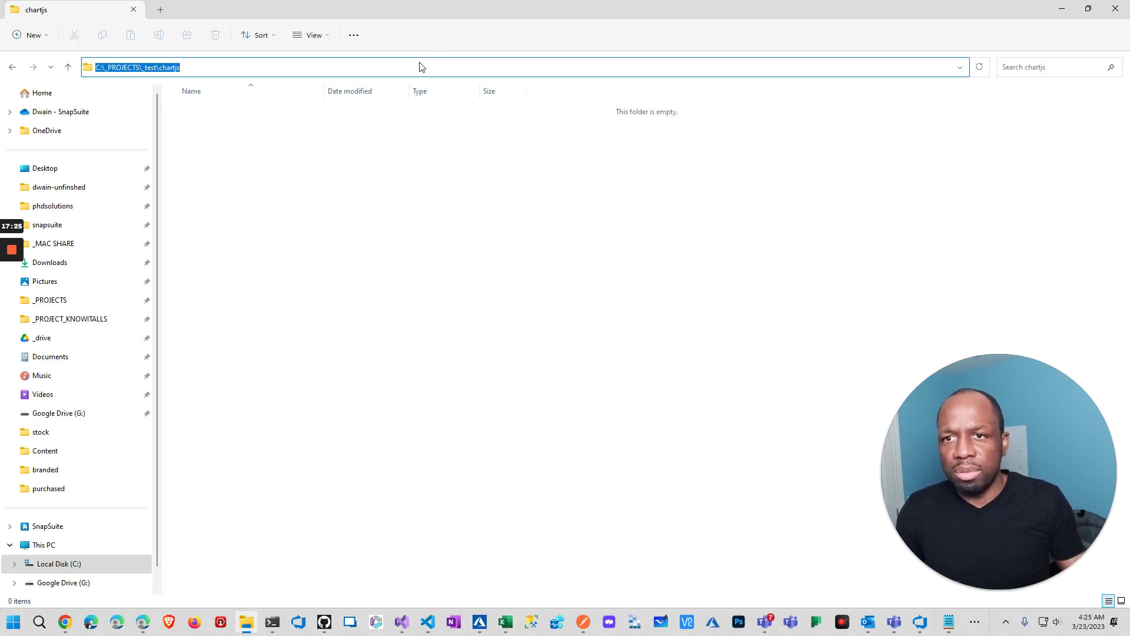
pyautogui.write('cmd')
pyautogui.press('Return')
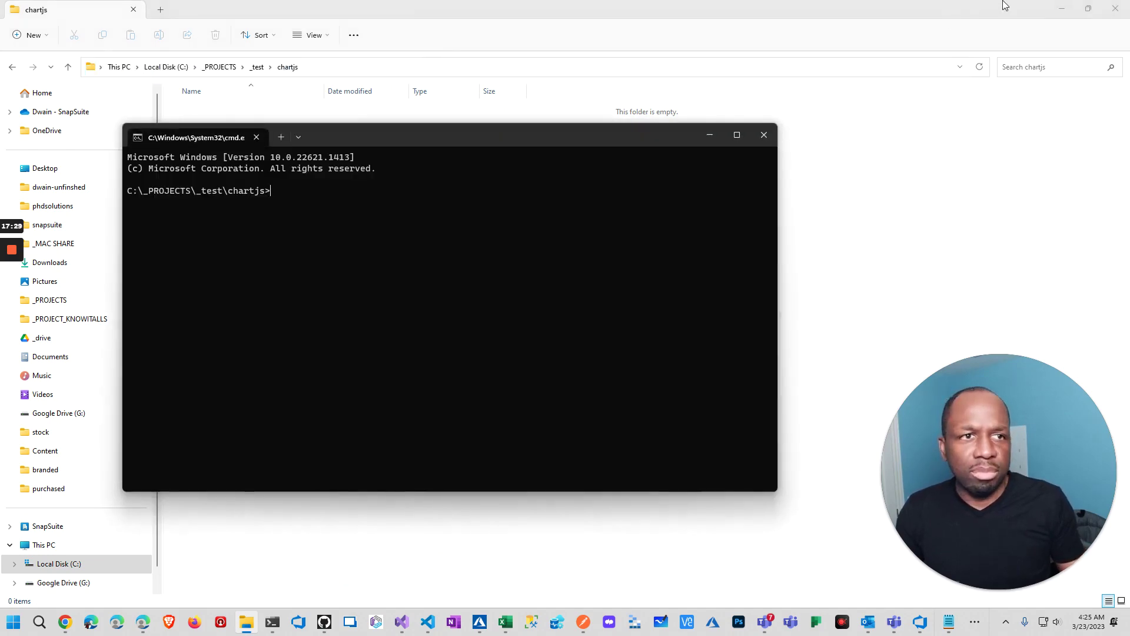
# Minimize the file browser and open the chartjs folder in a maximized Visual Studio Code window by running code . in the command prompt
pyautogui.click(1063, 12)
pyautogui.click(1063, 13)
pyautogui.moveTo(438, 133); pyautogui.dragTo(563, 105)
pyautogui.write('code .')
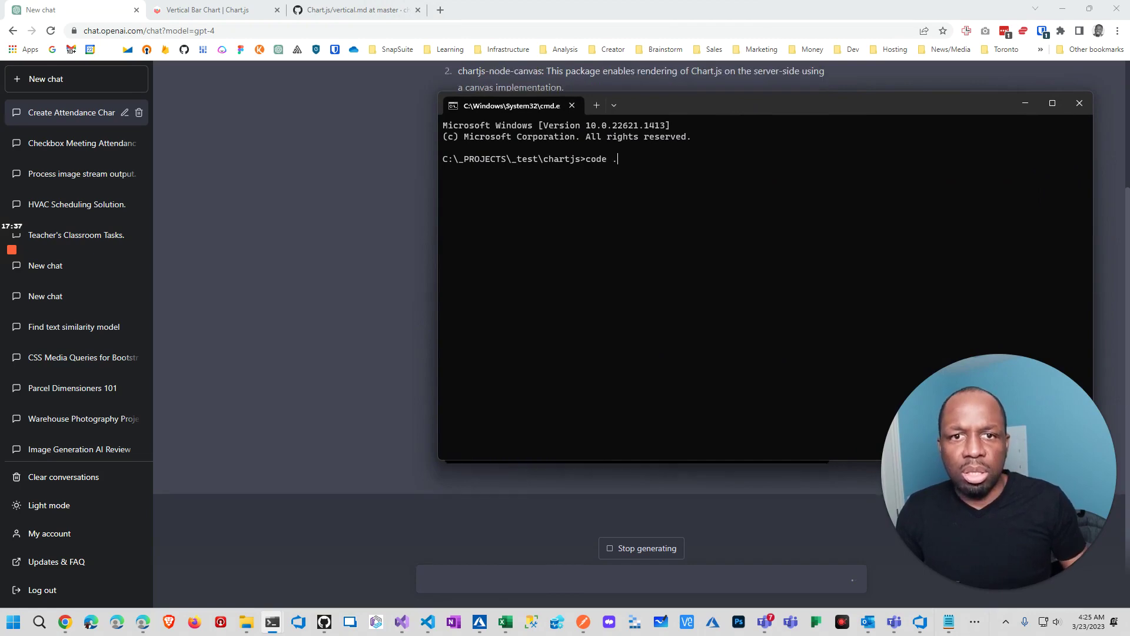
pyautogui.press('Return')
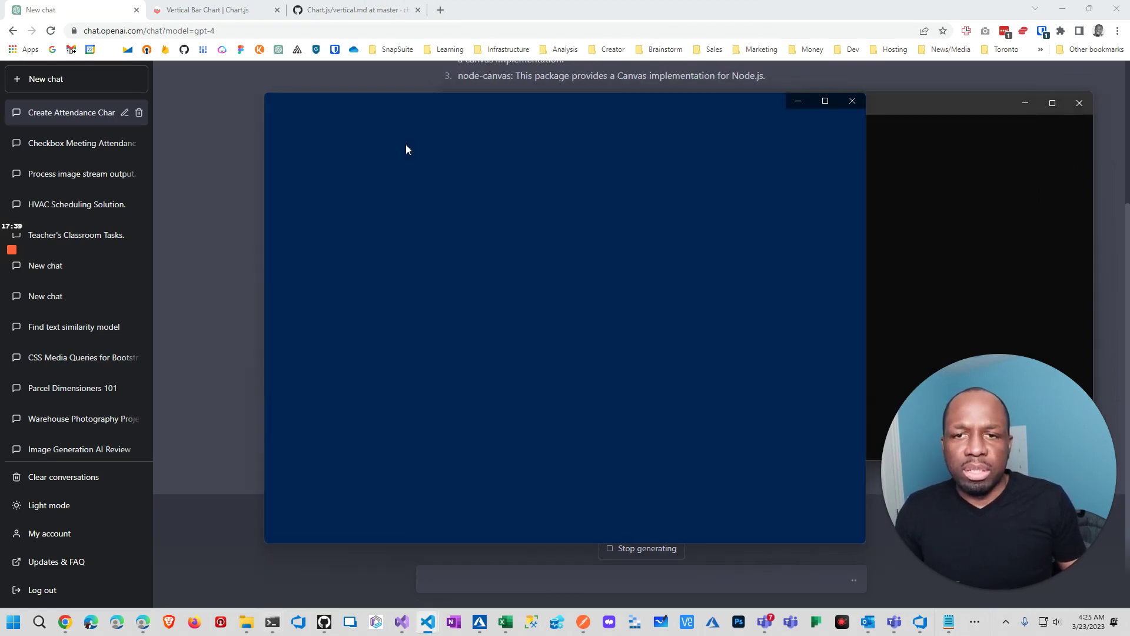
pyautogui.click(829, 103)
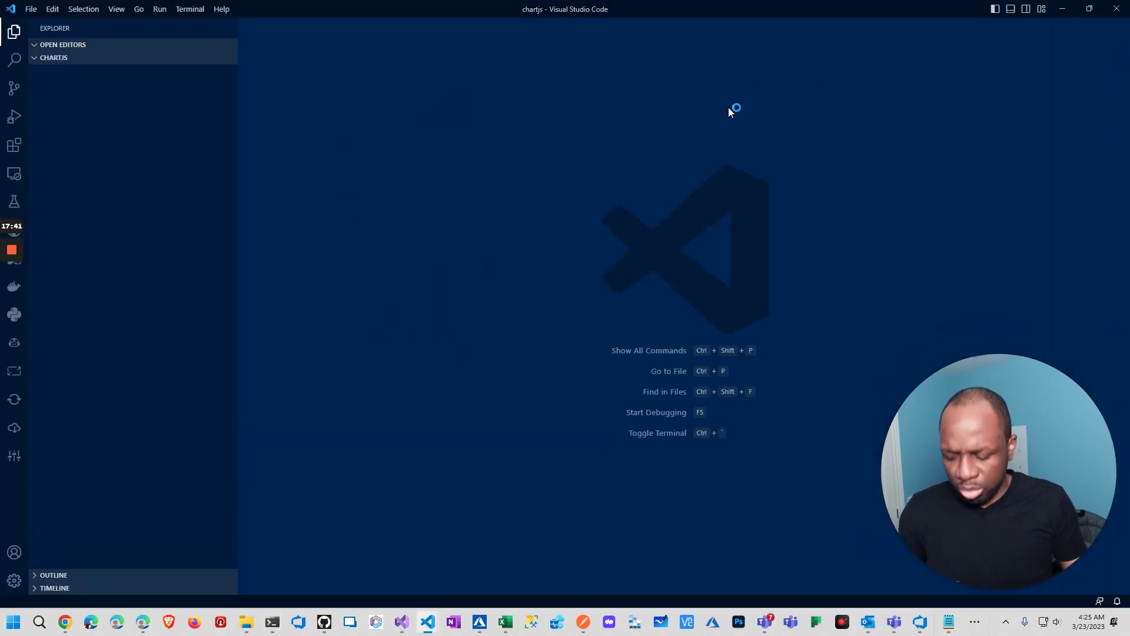
# Move the command prompt aside and copy the npm install command for chartjs, chartjs-node-canvas and node-canvas from the ChatGPT reply in Chrome
pyautogui.hotkey('alt', 'Tab')
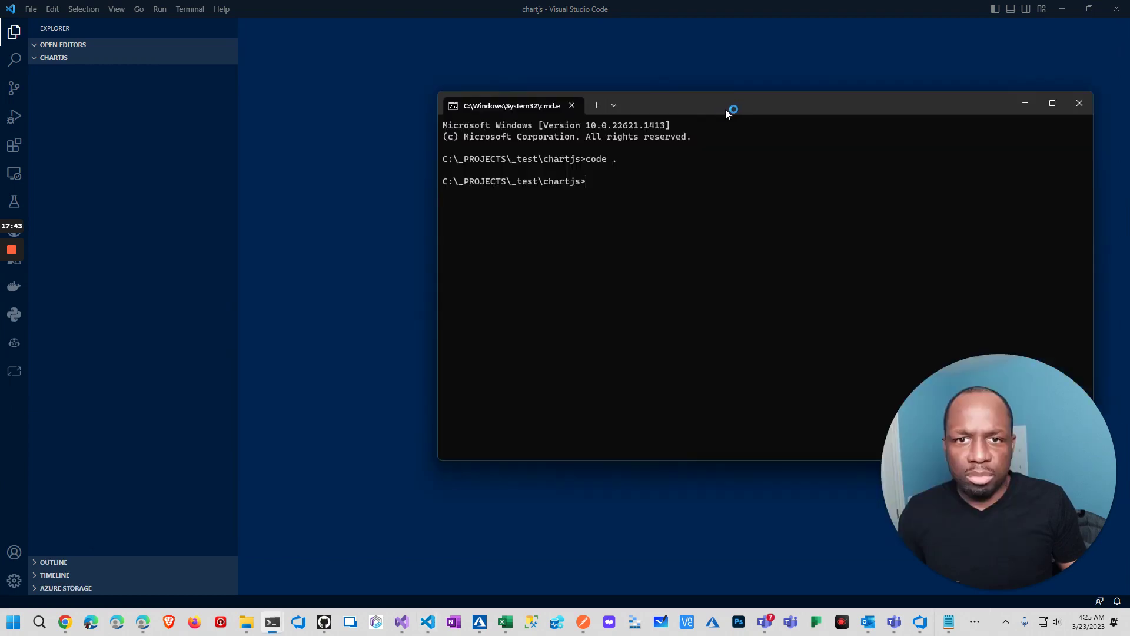
pyautogui.moveTo(730, 96); pyautogui.dragTo(1129, 106)
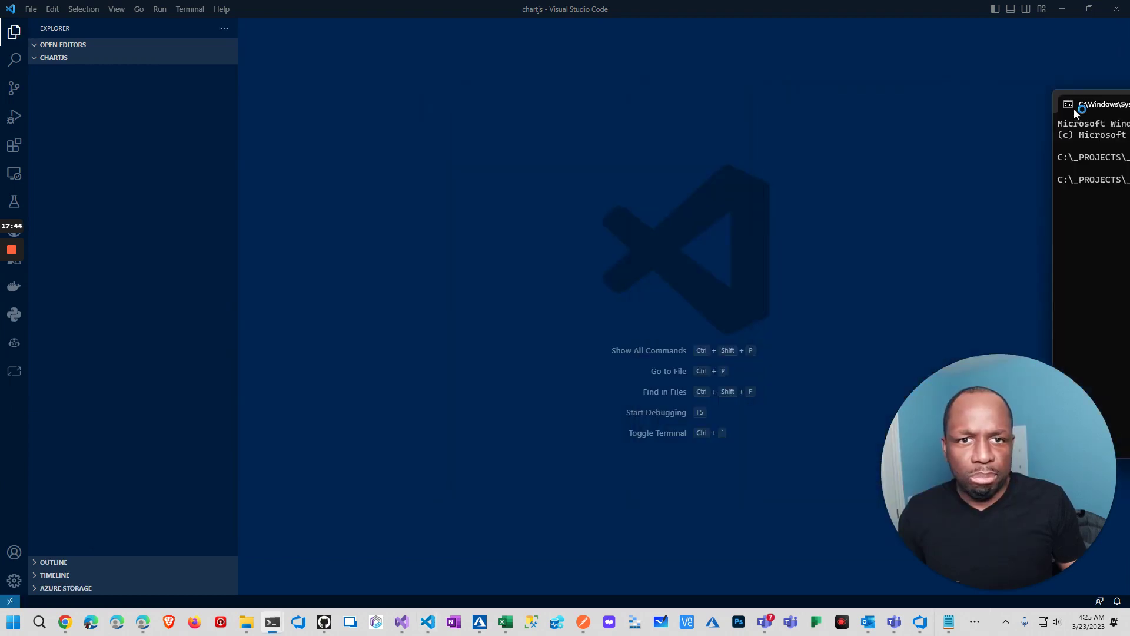
pyautogui.hotkey('alt', 'Tab')
pyautogui.press('Tab')
pyautogui.press('Tab')
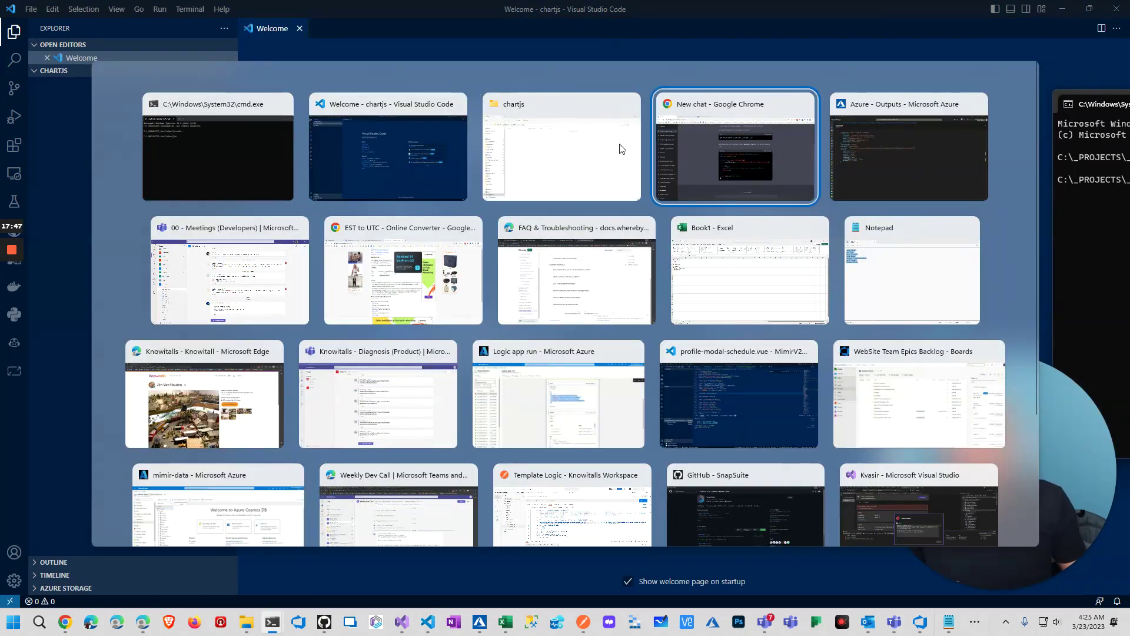
pyautogui.scroll(2, 558, 135)
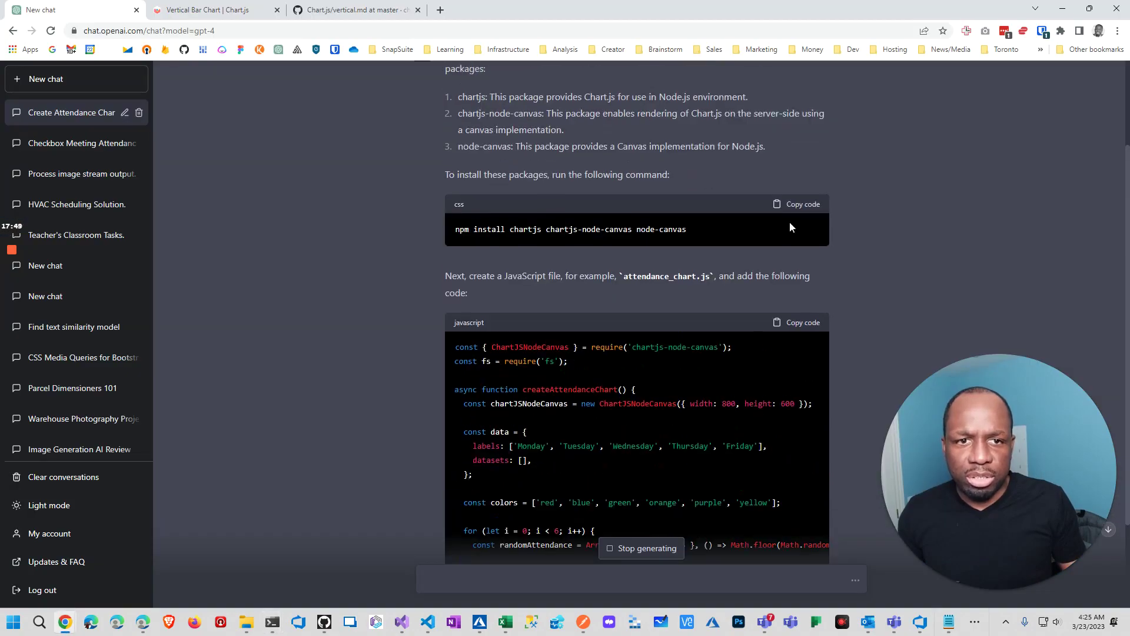
pyautogui.click(800, 206)
# Switch back to Visual Studio Code and open an integrated terminal in the chartjs project
pyautogui.hotkey('alt', 'Tab')
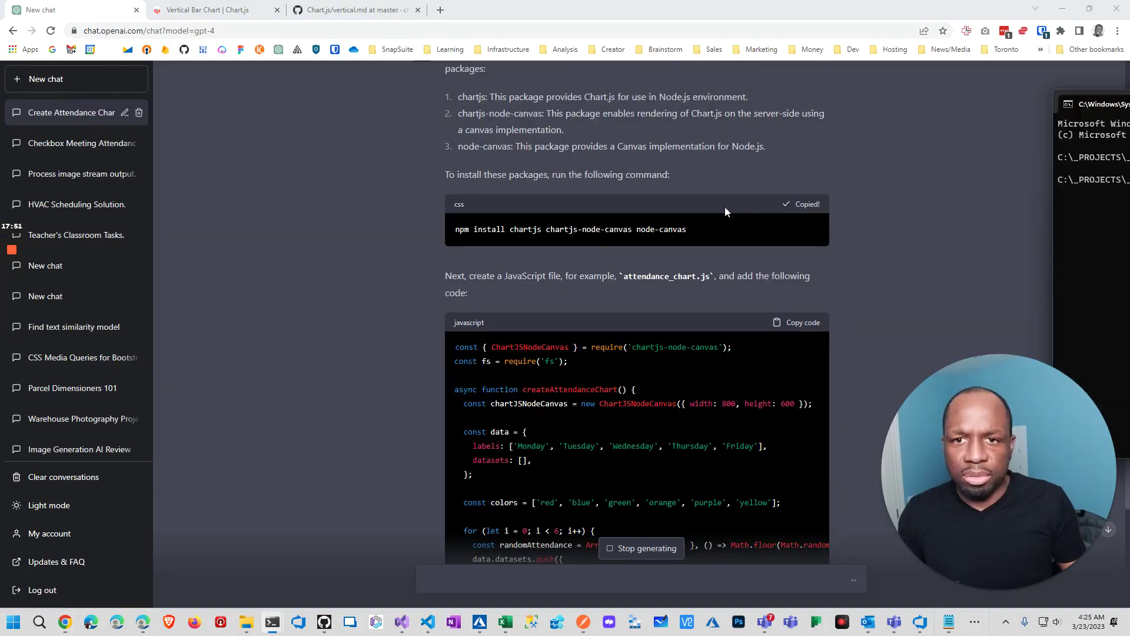
pyautogui.hotkey('alt', 'Tab')
pyautogui.press('Tab')
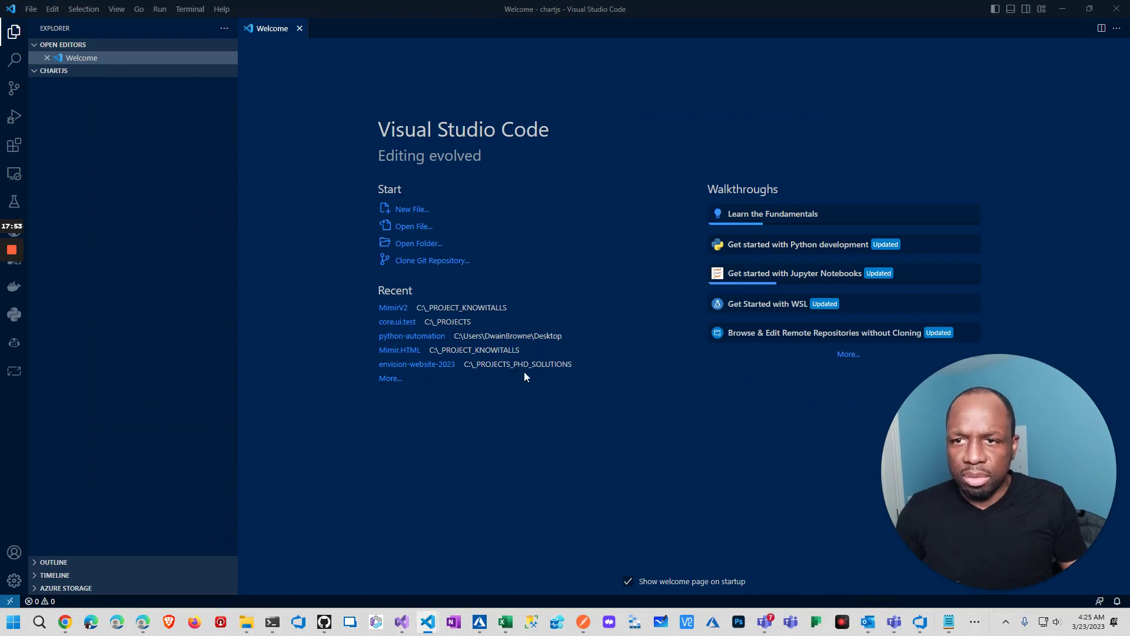
pyautogui.hotkey('ctrl', '`')
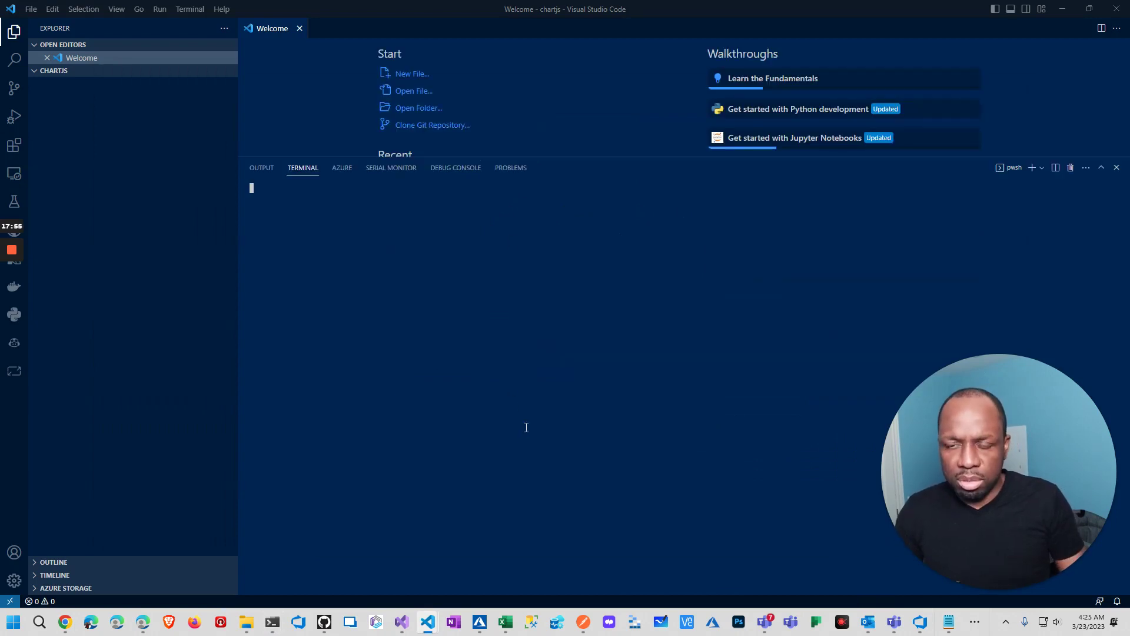
# Try to initialize the project by running node init in the terminal
pyautogui.write('n')
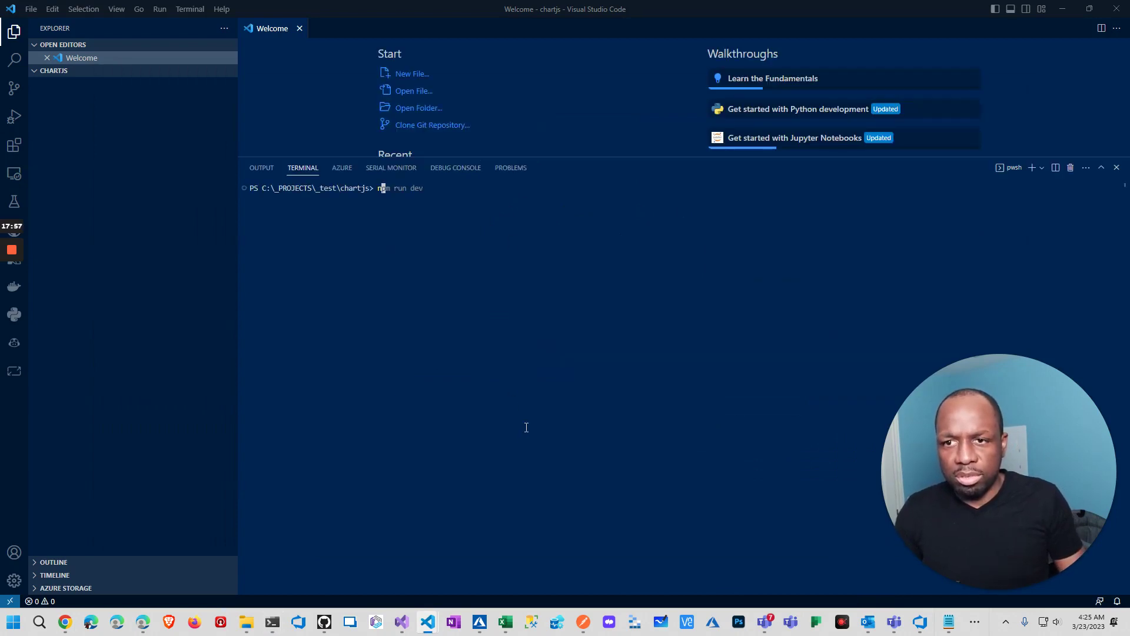
pyautogui.press('BackSpace')
pyautogui.write('node ')
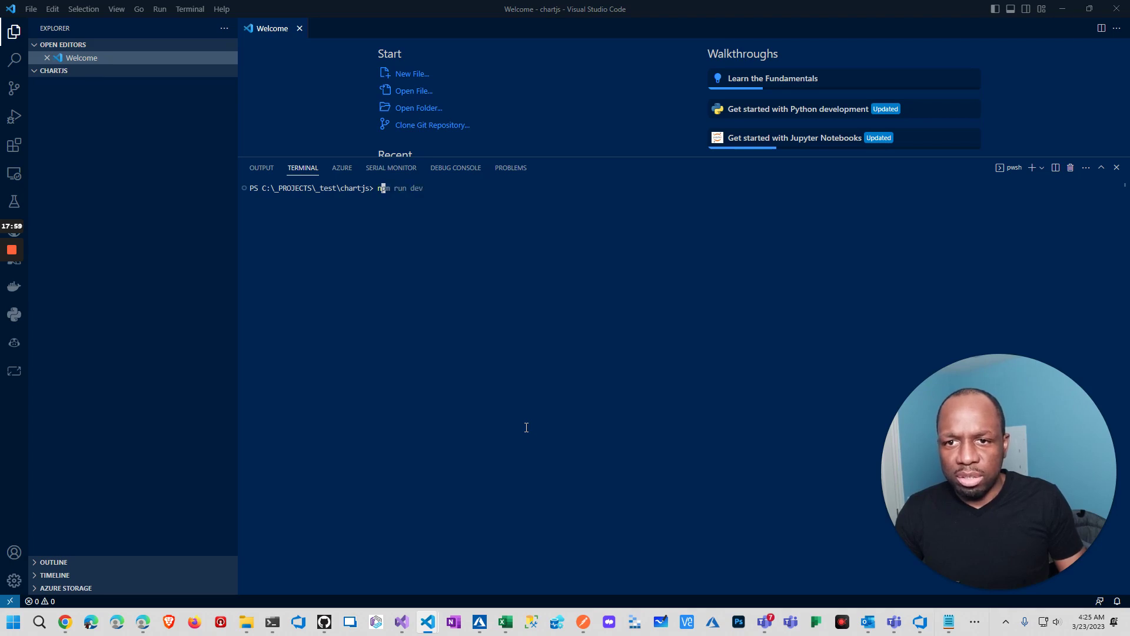
pyautogui.write('init')
pyautogui.press('Return')
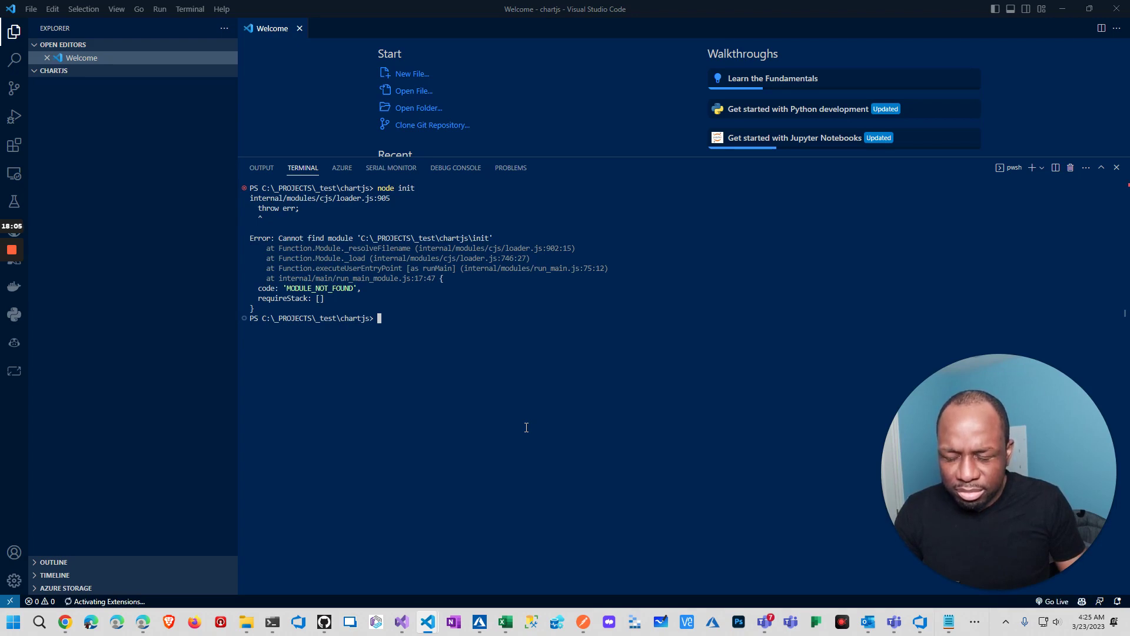
# Run npm init in the terminal and accept the default package name chartjs and version 1.0.0
pyautogui.write('npm ')
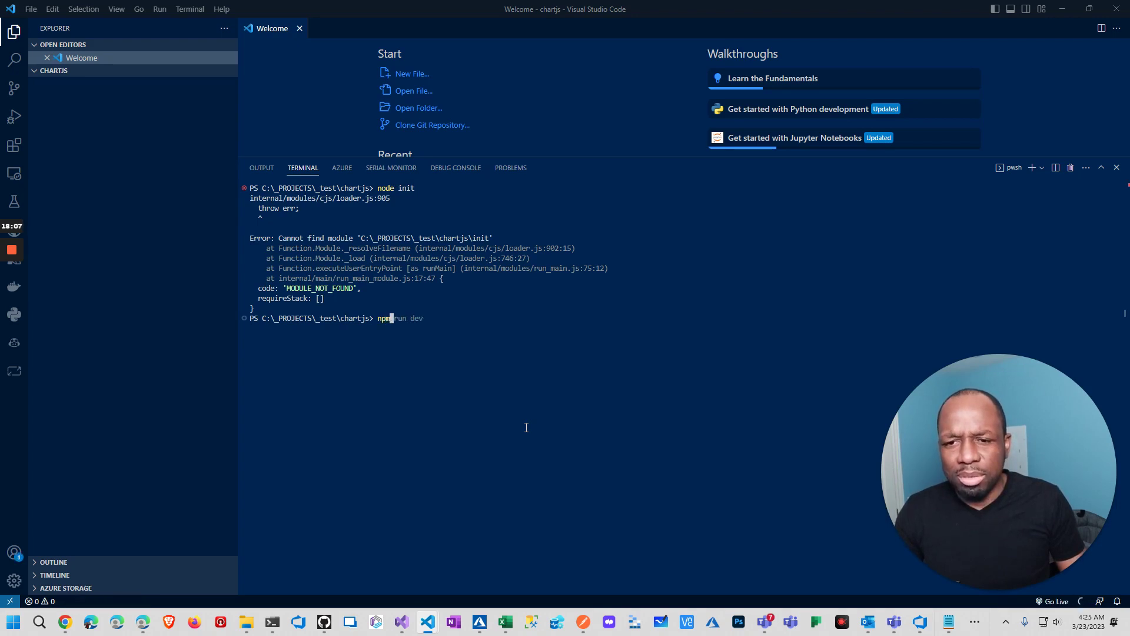
pyautogui.write('init')
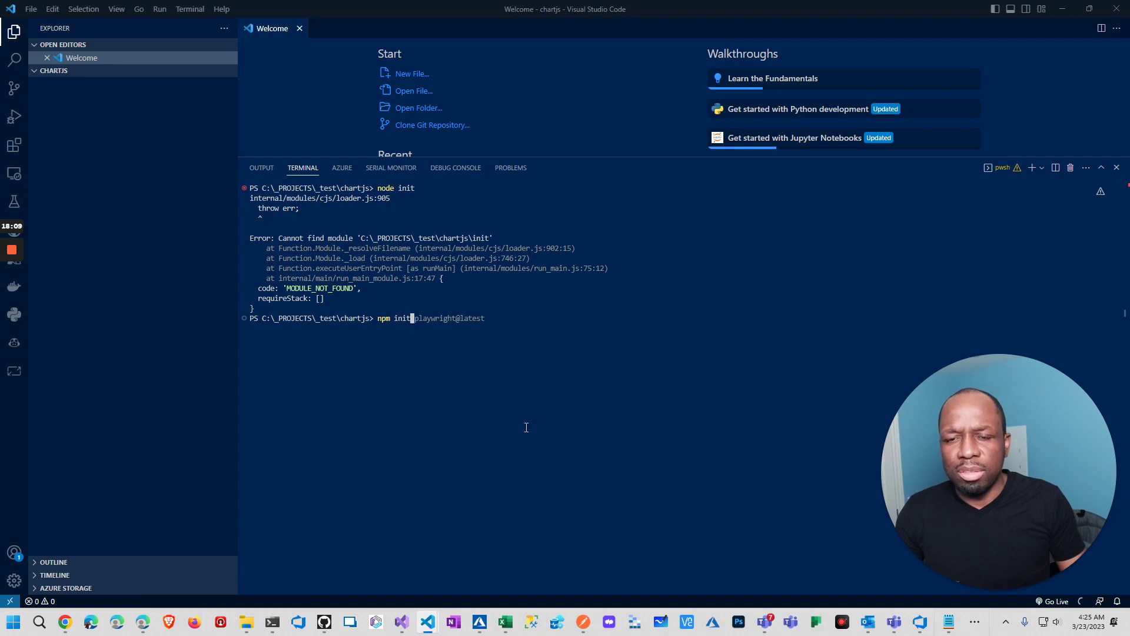
pyautogui.press('Return')
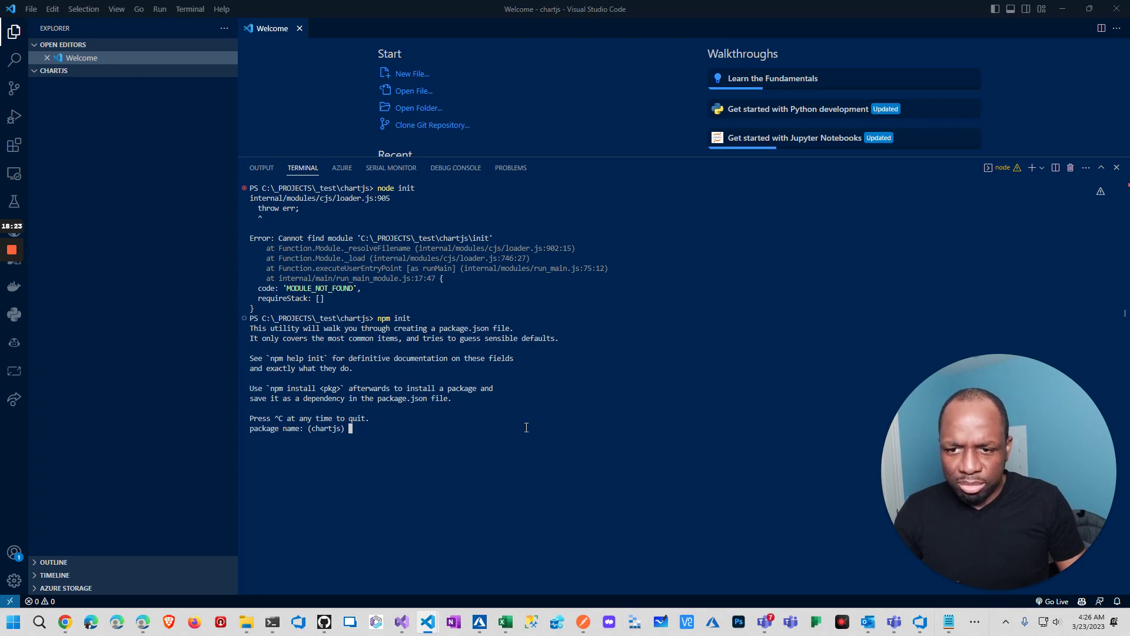
pyautogui.press('Return')
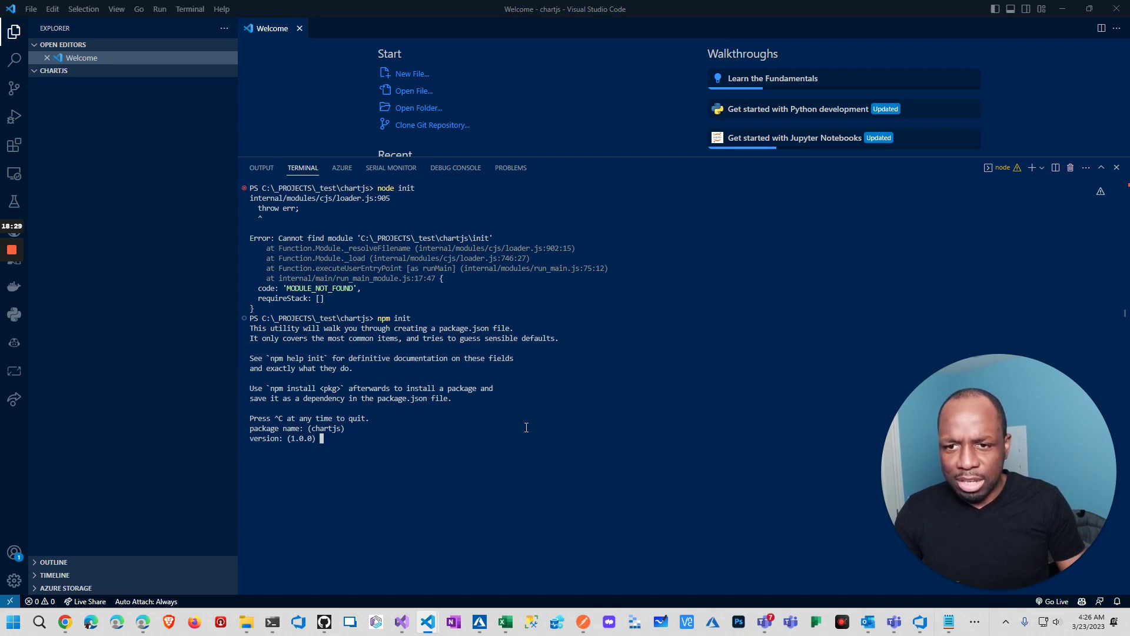
pyautogui.press('Return')
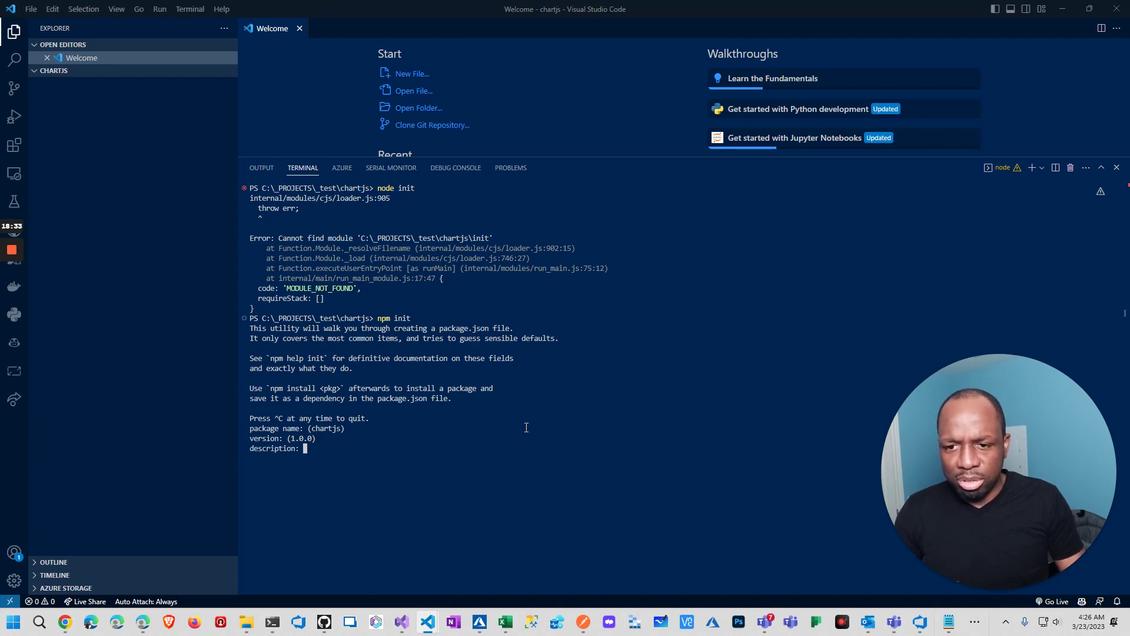
# Set the package description to "Code to convert a data to a bar chart"
pyautogui.write('Code to ')
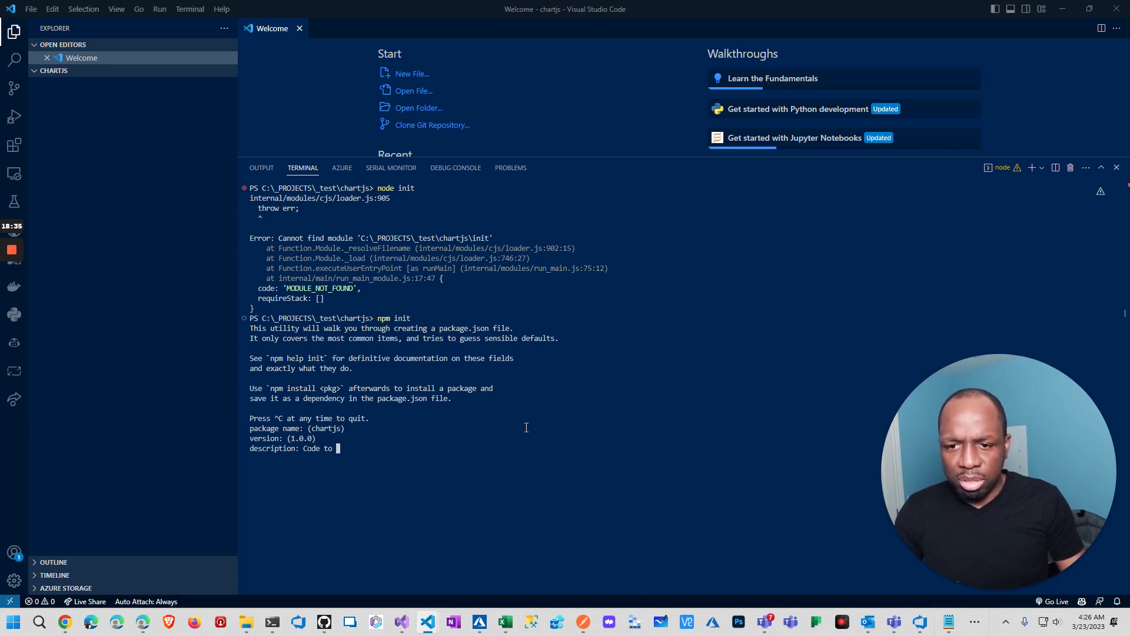
pyautogui.write('convert ')
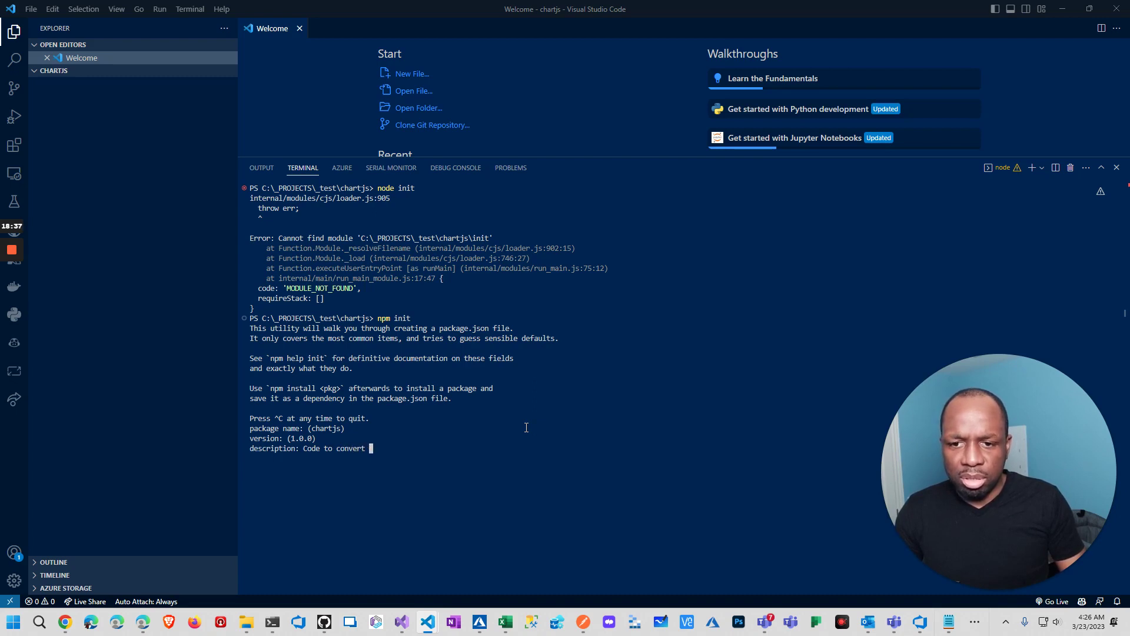
pyautogui.write('a chart to ')
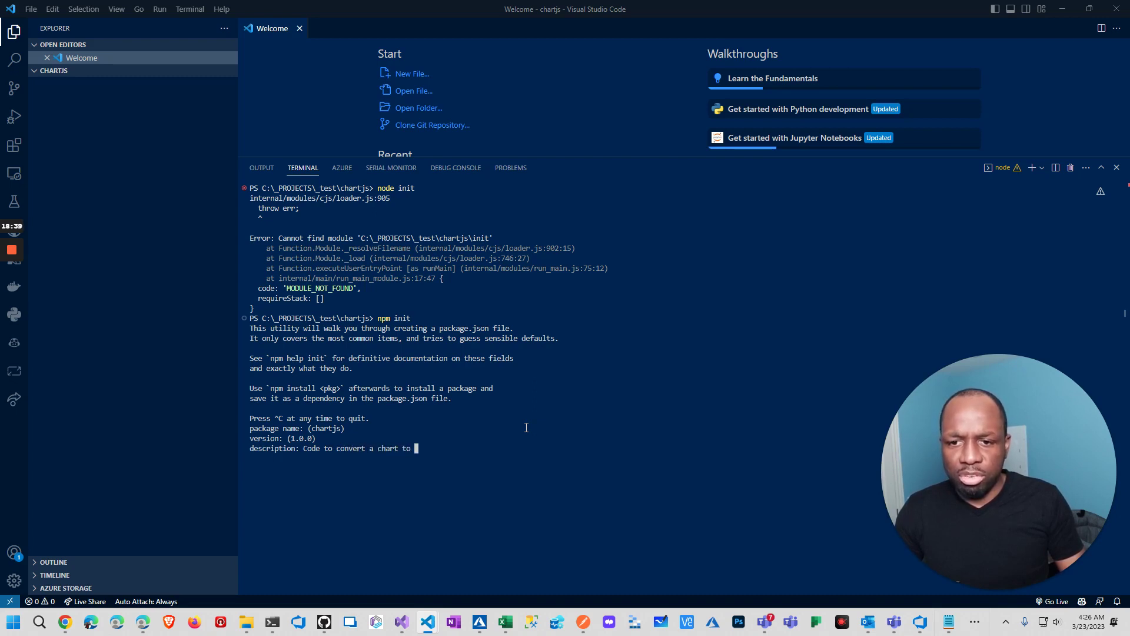
pyautogui.write('a graph')
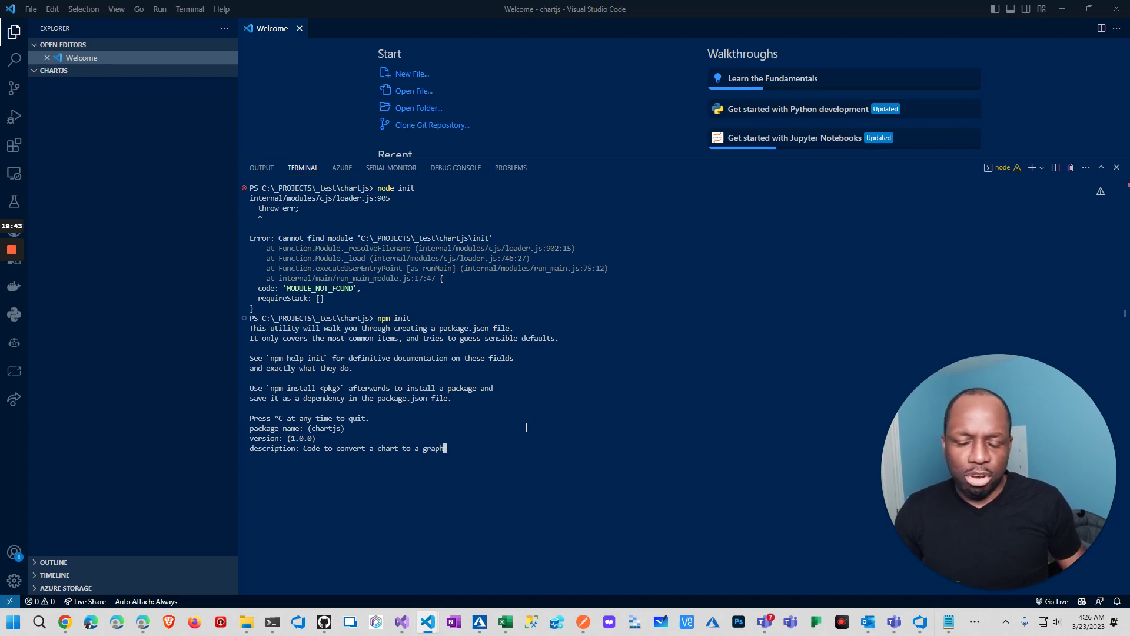
pyautogui.press('BackSpace')
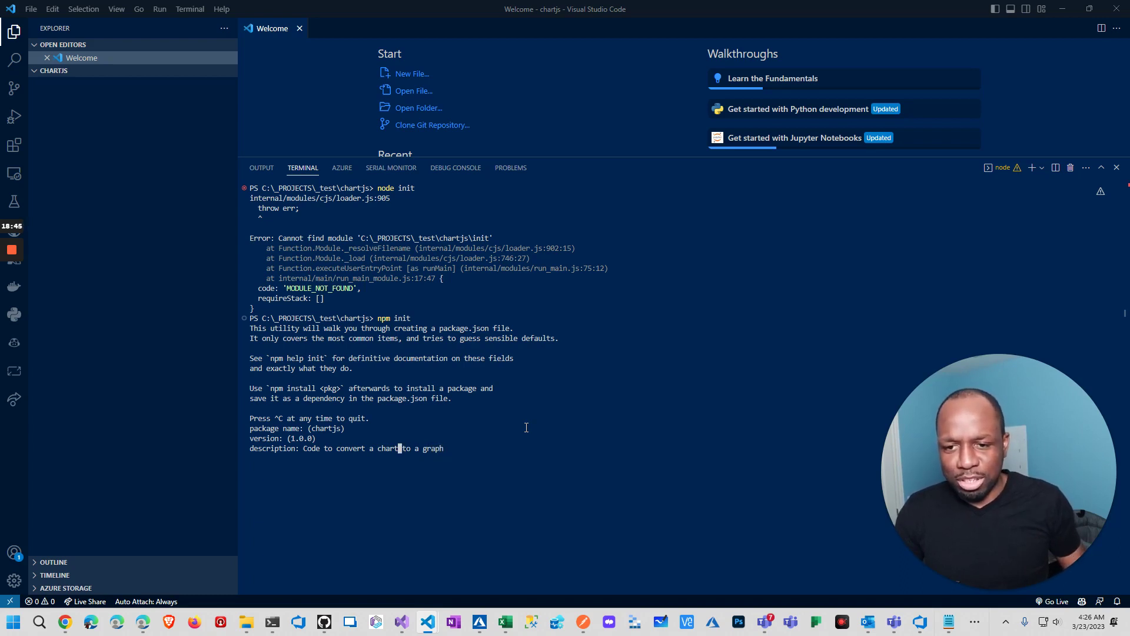
pyautogui.press('BackSpace')
pyautogui.press('BackSpace')
pyautogui.press('BackSpace')
pyautogui.press('BackSpace')
pyautogui.press('BackSpace')
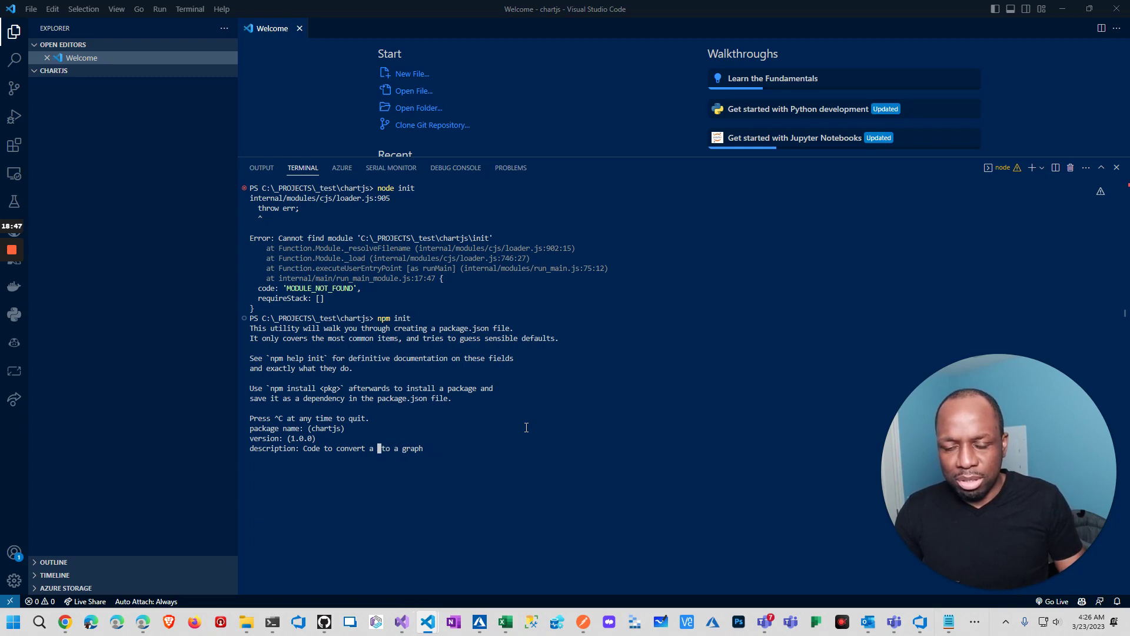
pyautogui.write('data')
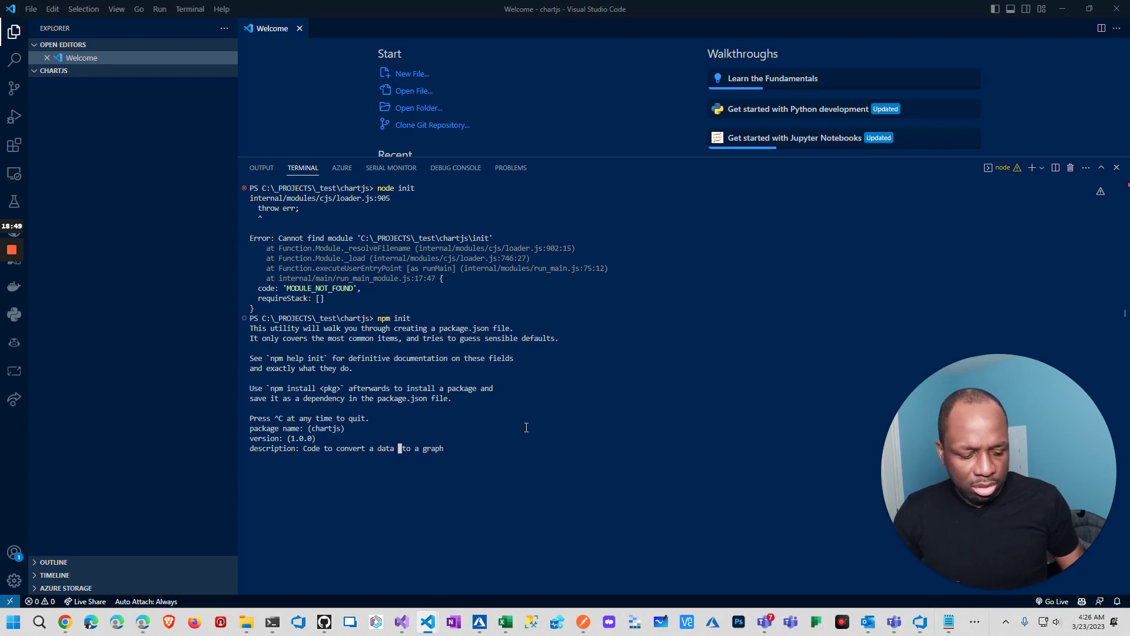
pyautogui.press('Right')
pyautogui.press('Right')
pyautogui.press('Right')
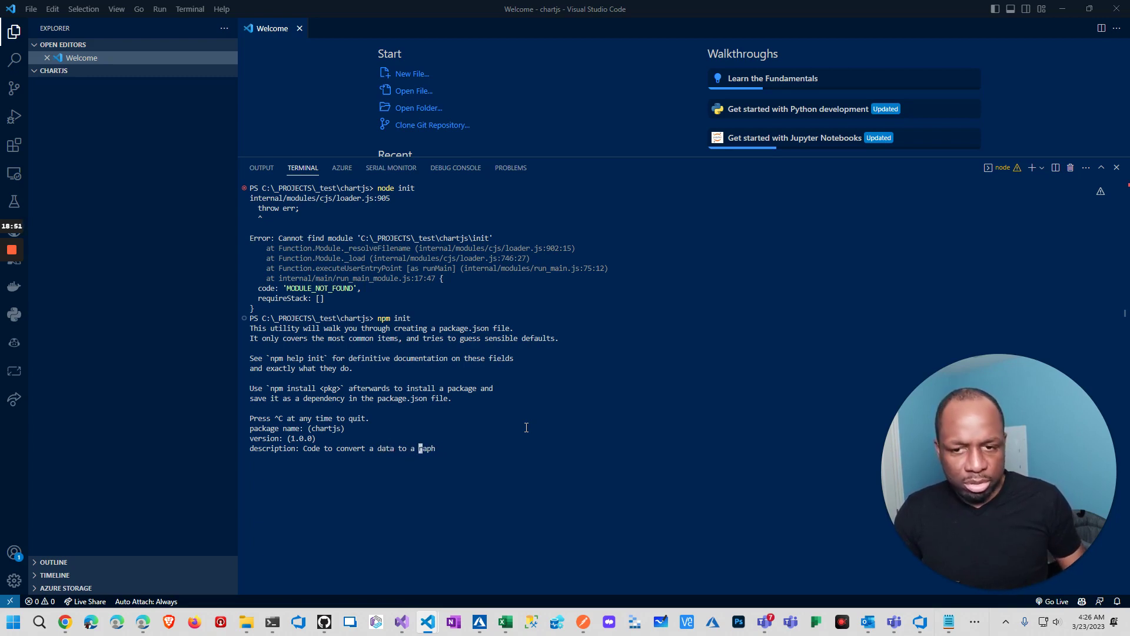
pyautogui.write('bar chart')
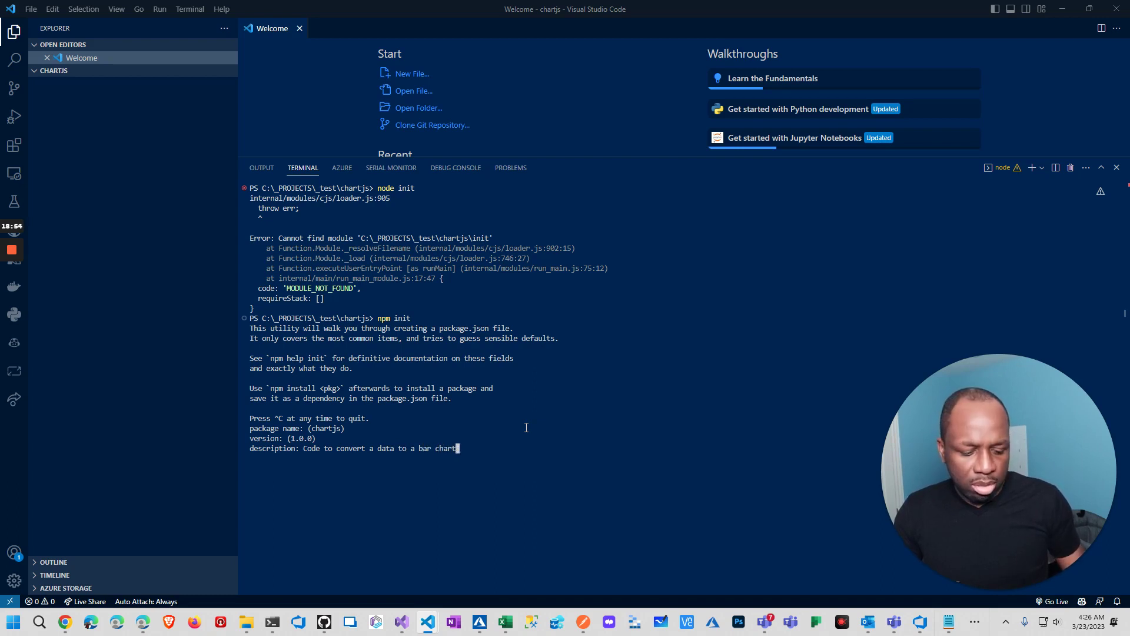
pyautogui.press('Return')
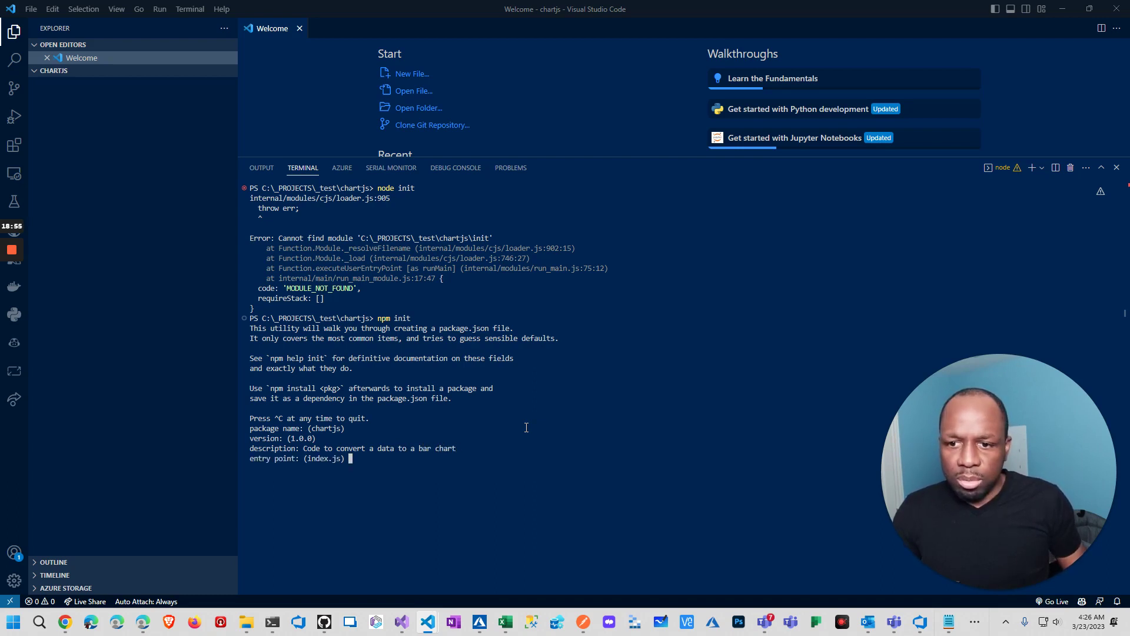
# Accept index.js as the entry point and leave the test command, git repository and keywords blank
pyautogui.press('Return')
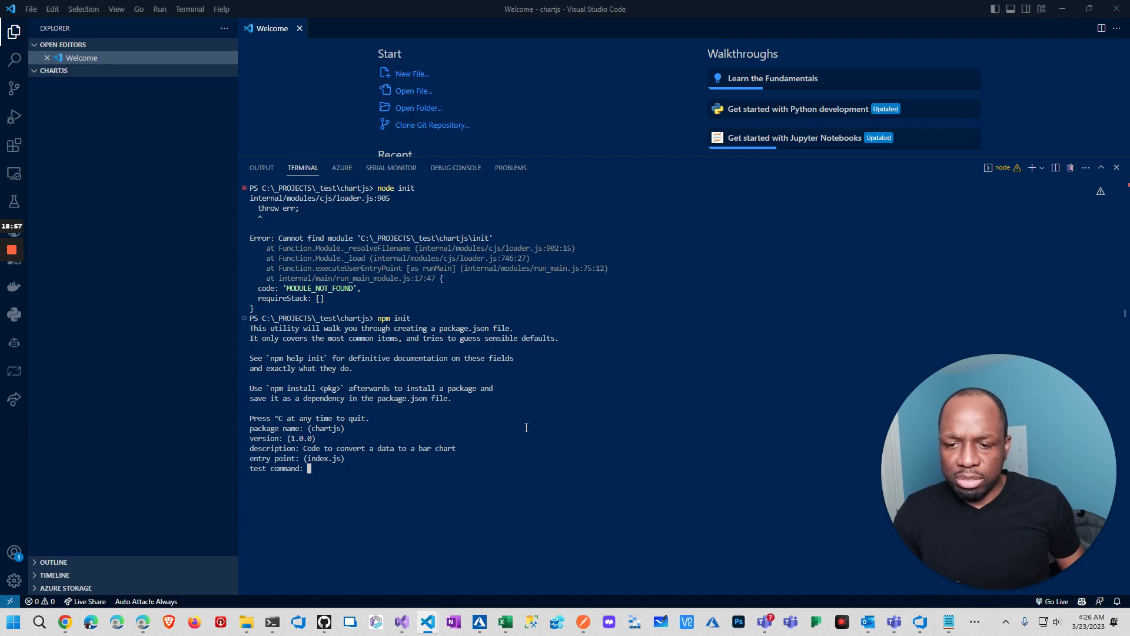
pyautogui.press('Return')
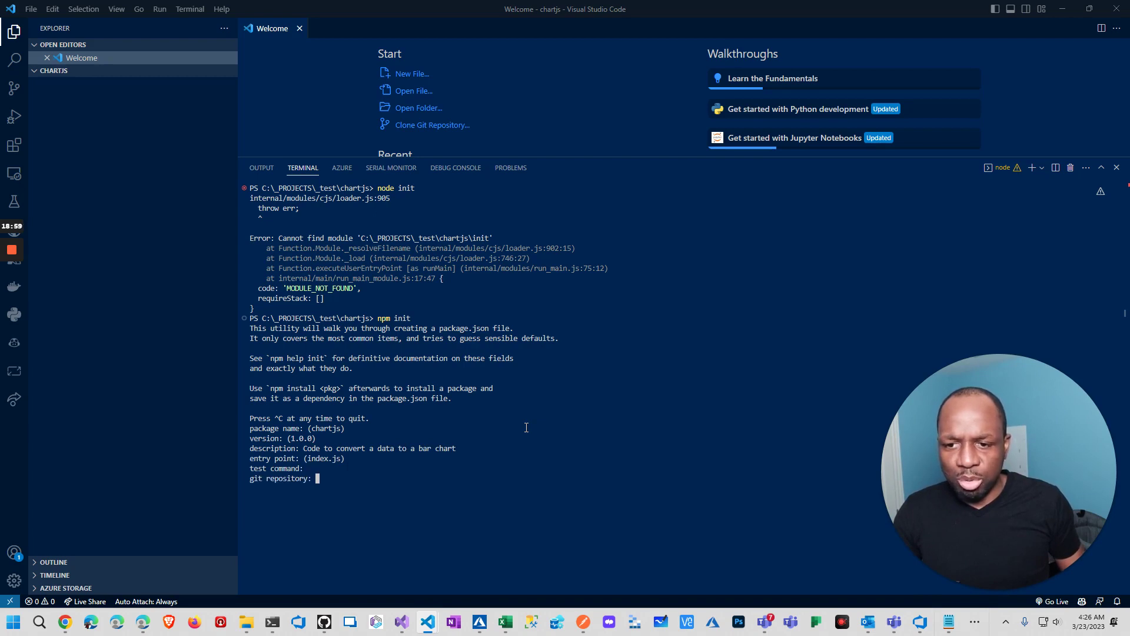
pyautogui.press('Return')
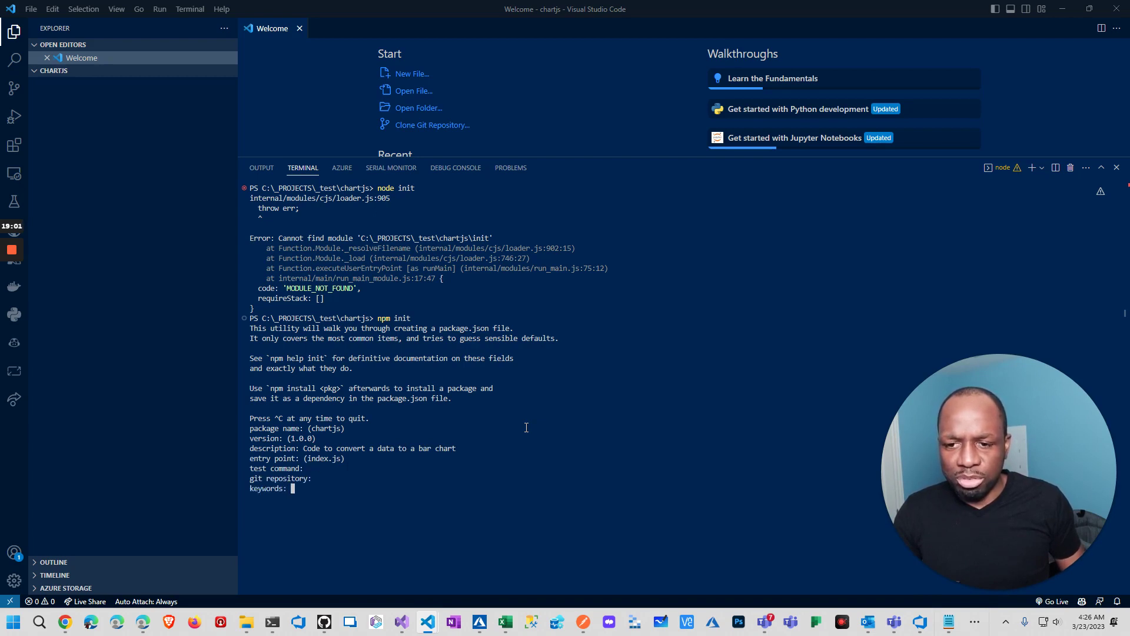
pyautogui.press('Return')
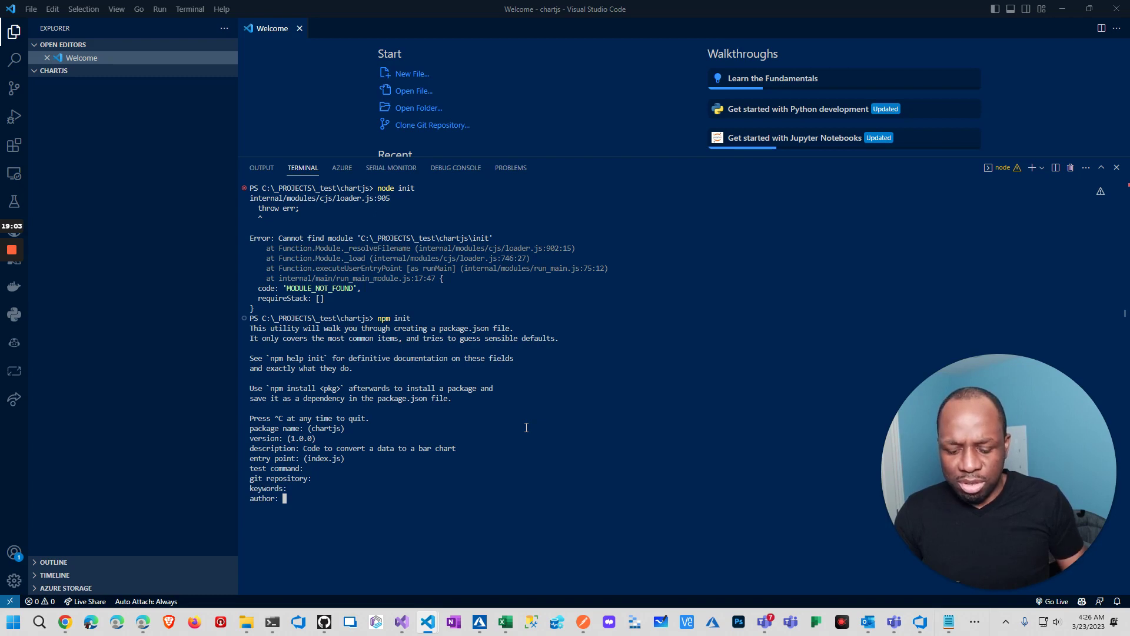
# Enter the author's full name, accept the default ISC license and confirm writing package.json
pyautogui.write('Dwain Drown')
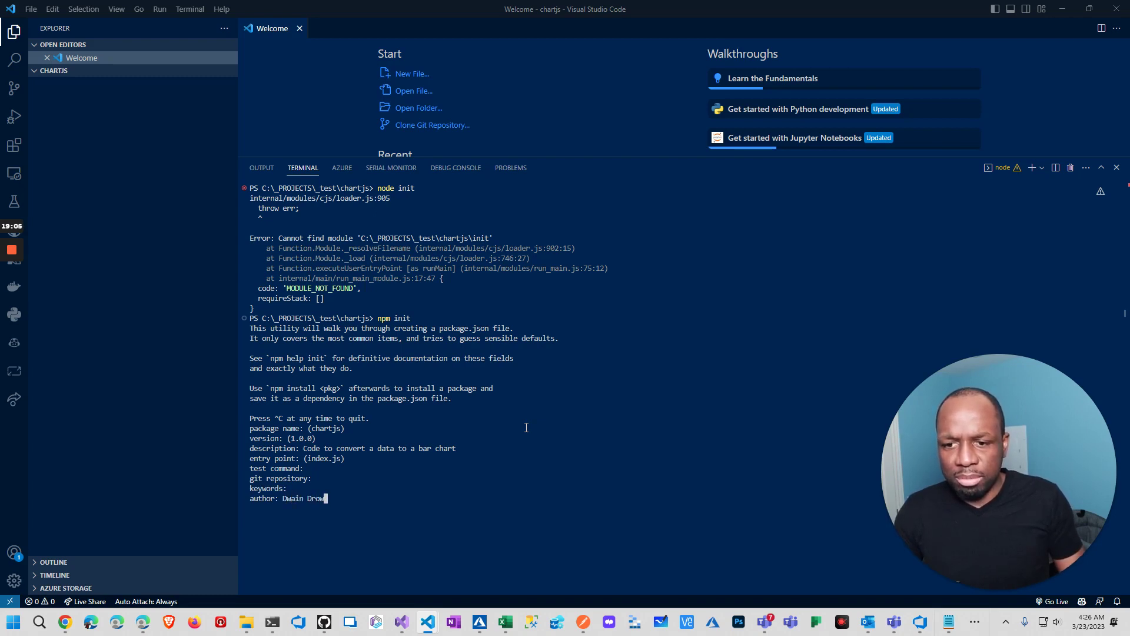
pyautogui.press('BackSpace')
pyautogui.press('BackSpace')
pyautogui.press('BackSpace')
pyautogui.press('BackSpace')
pyautogui.write('rowne')
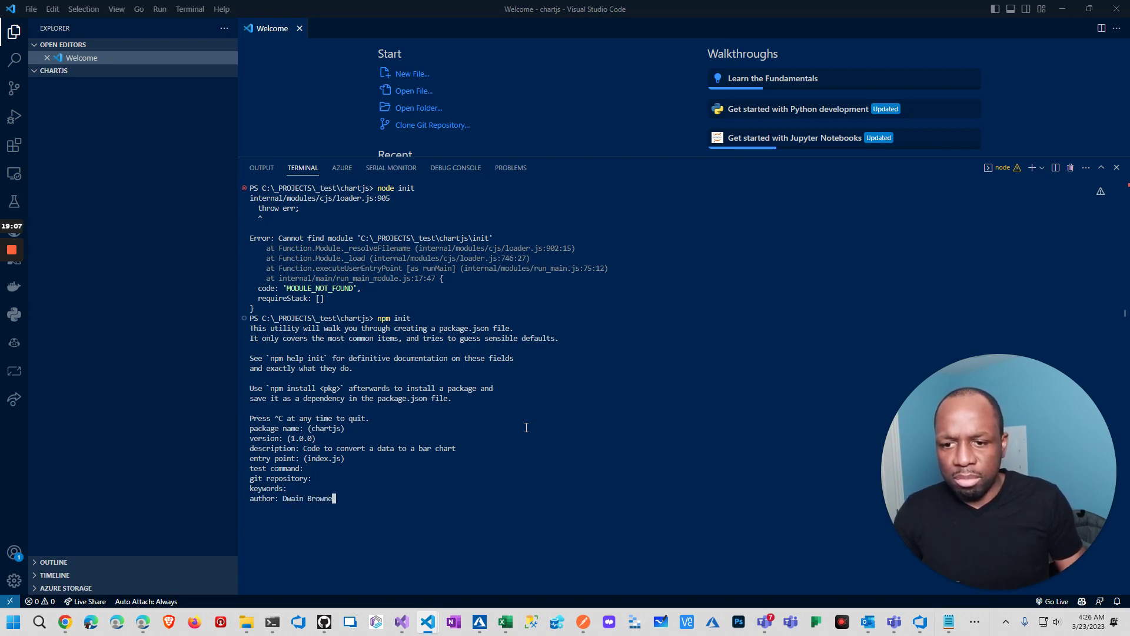
pyautogui.press('Return')
pyautogui.press('Return')
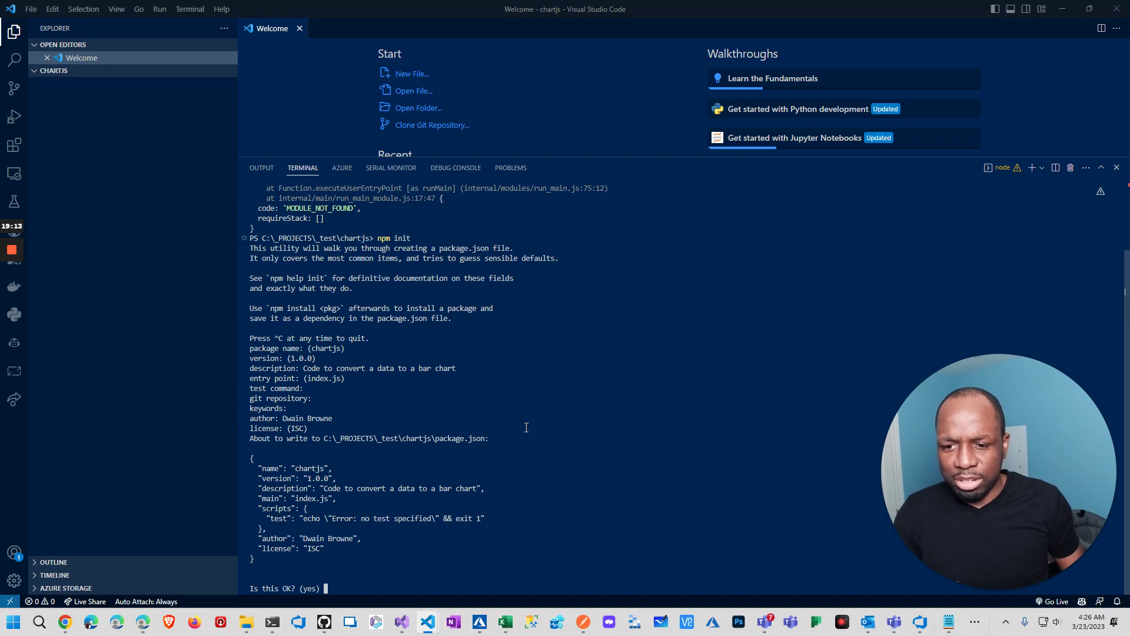
pyautogui.press('Return')
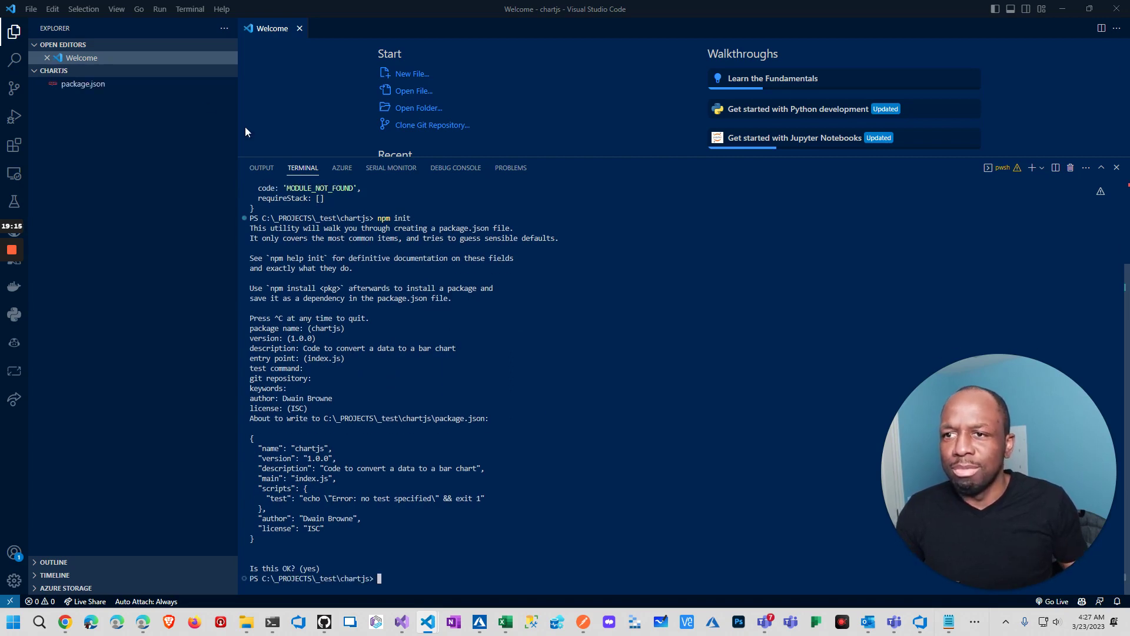
# Open package.json and change the name value to "Attendence Report Chart"
pyautogui.click(139, 84)
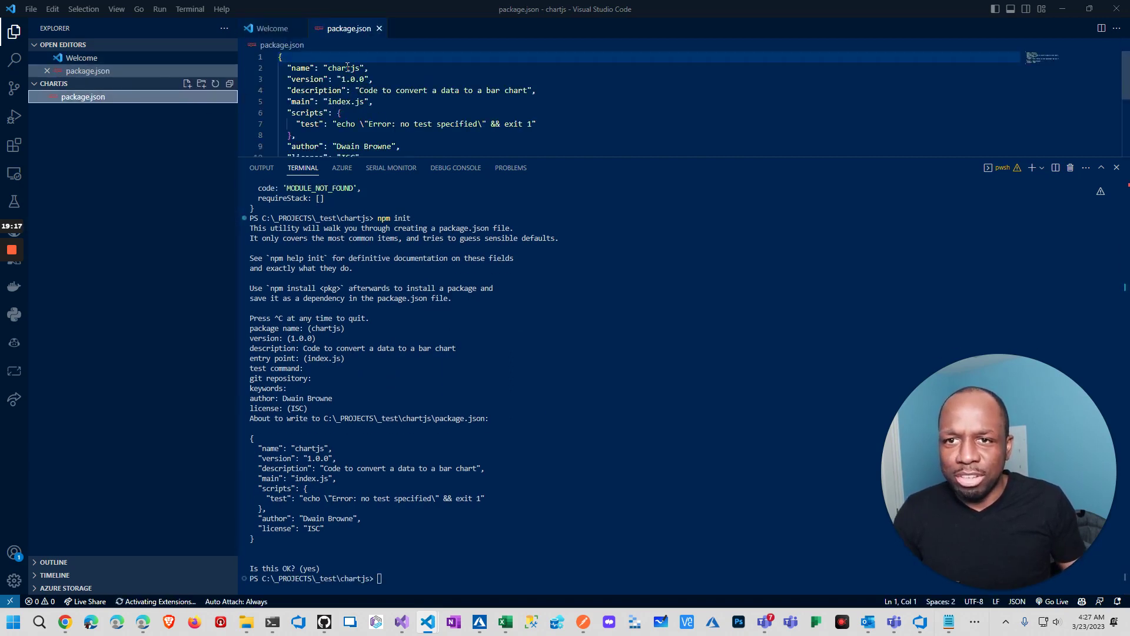
pyautogui.moveTo(361, 67); pyautogui.dragTo(328, 67)
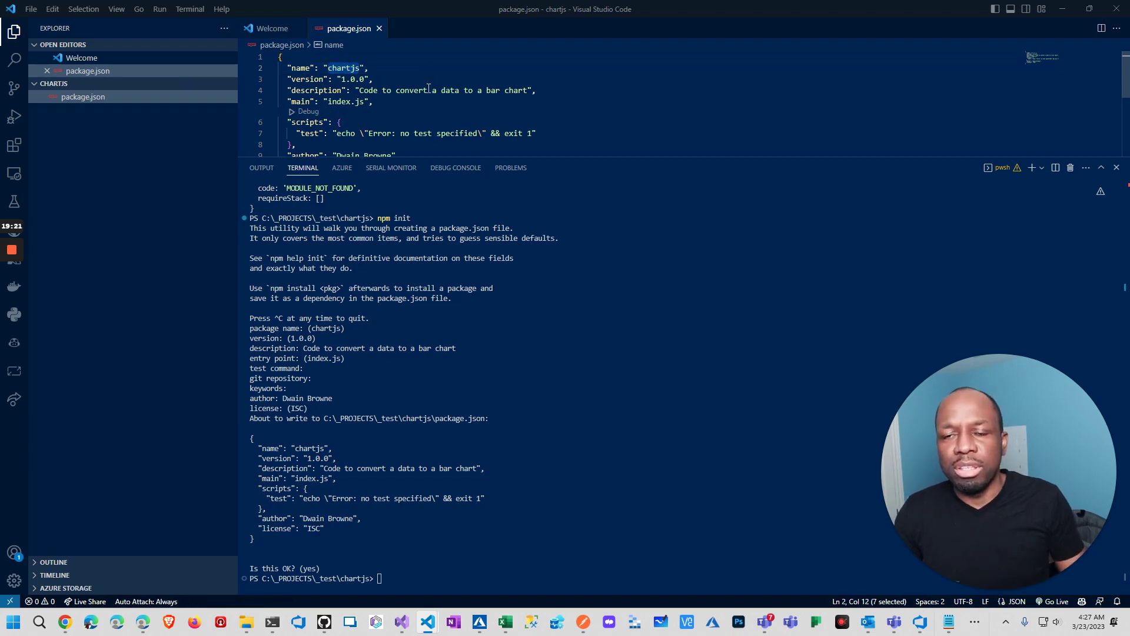
pyautogui.write('A')
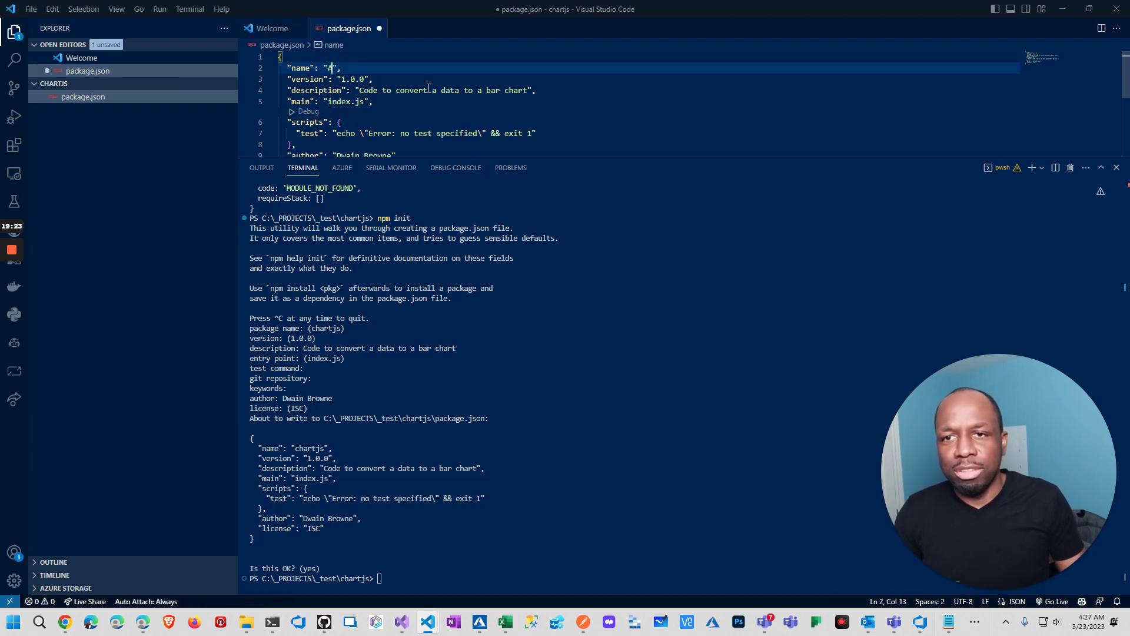
pyautogui.write('ttendence R')
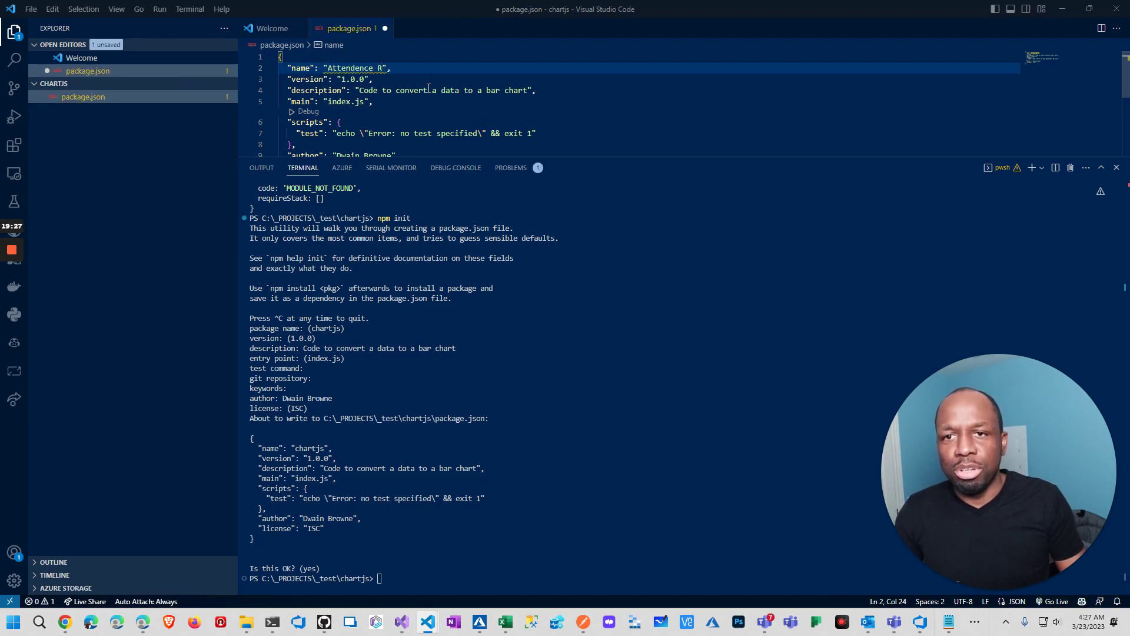
pyautogui.write('eport Cha')
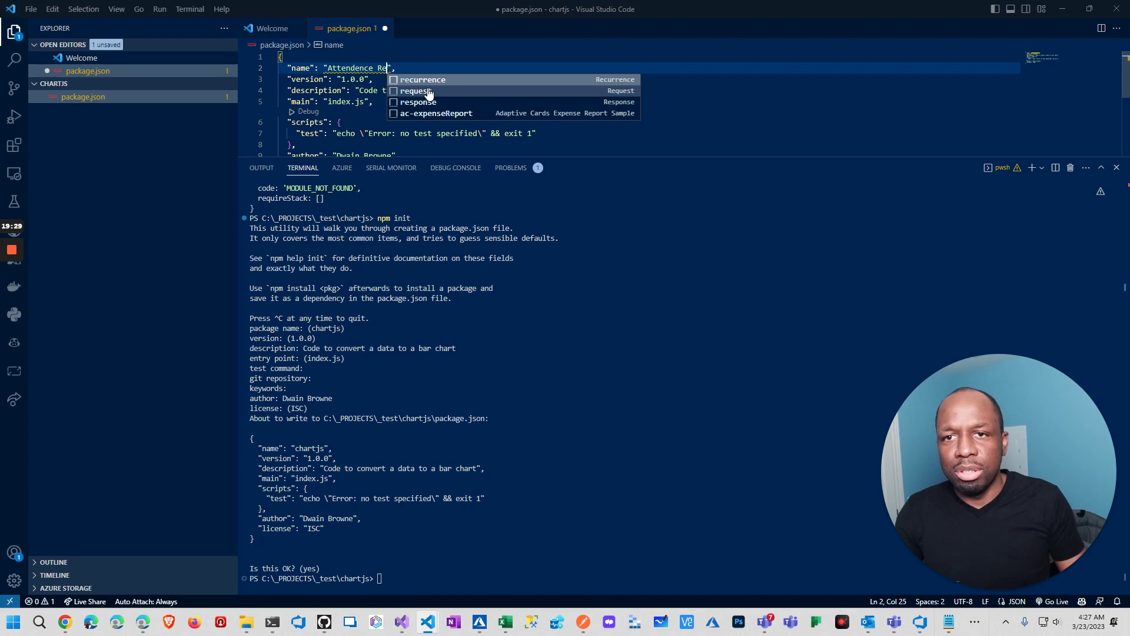
pyautogui.write('rt')
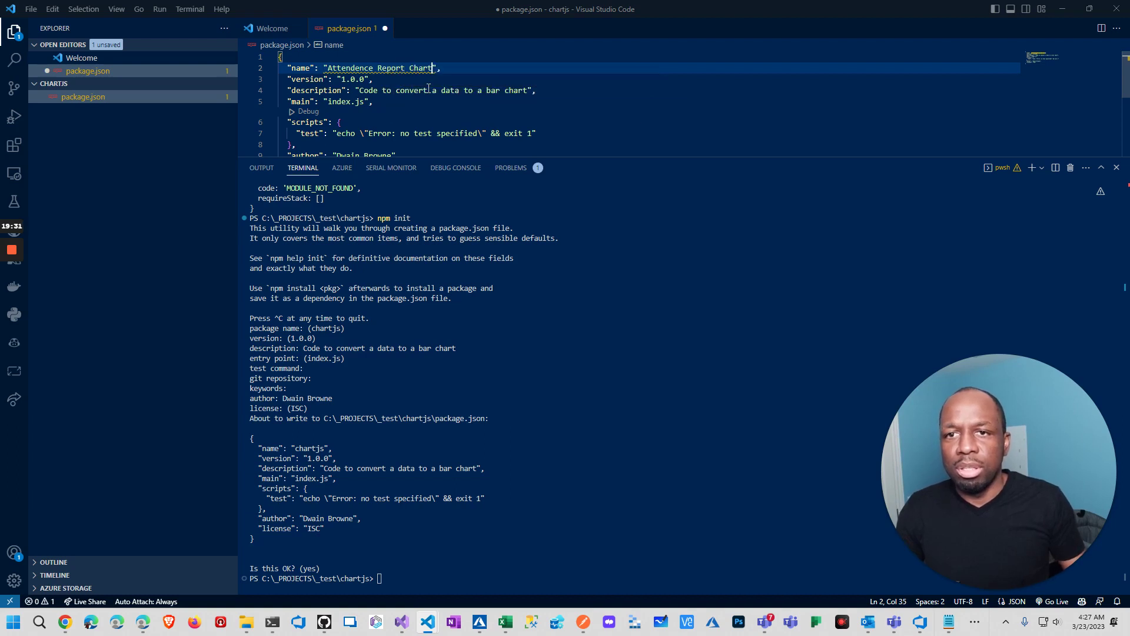
pyautogui.click(386, 68)
# Try to run npm install chartjs chartjs-node-canvas node-canvas in the terminal, and save package.json
pyautogui.click(383, 461)
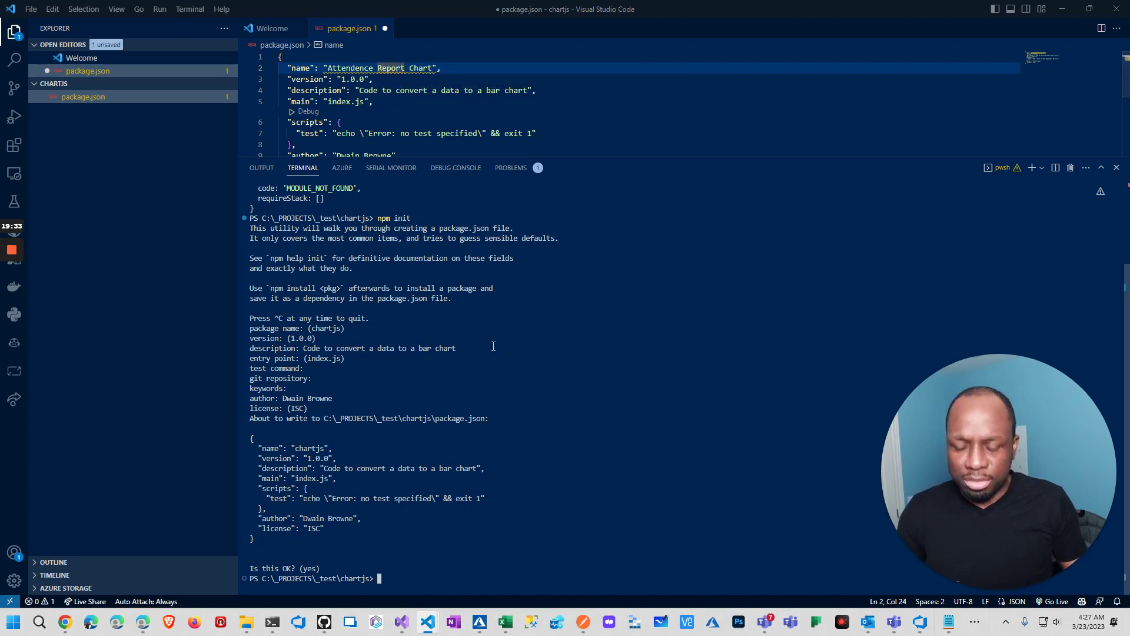
pyautogui.hotkey('ctrl', 's')
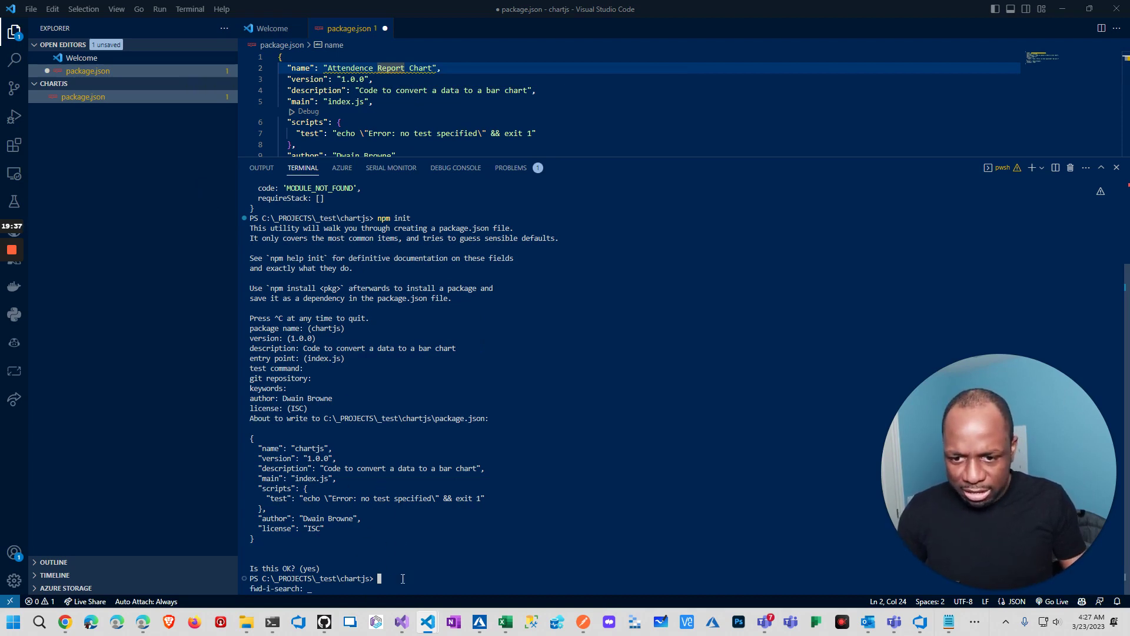
pyautogui.write('npm install chartjs chartjs-node-canvas node-canvas')
pyautogui.press('Return')
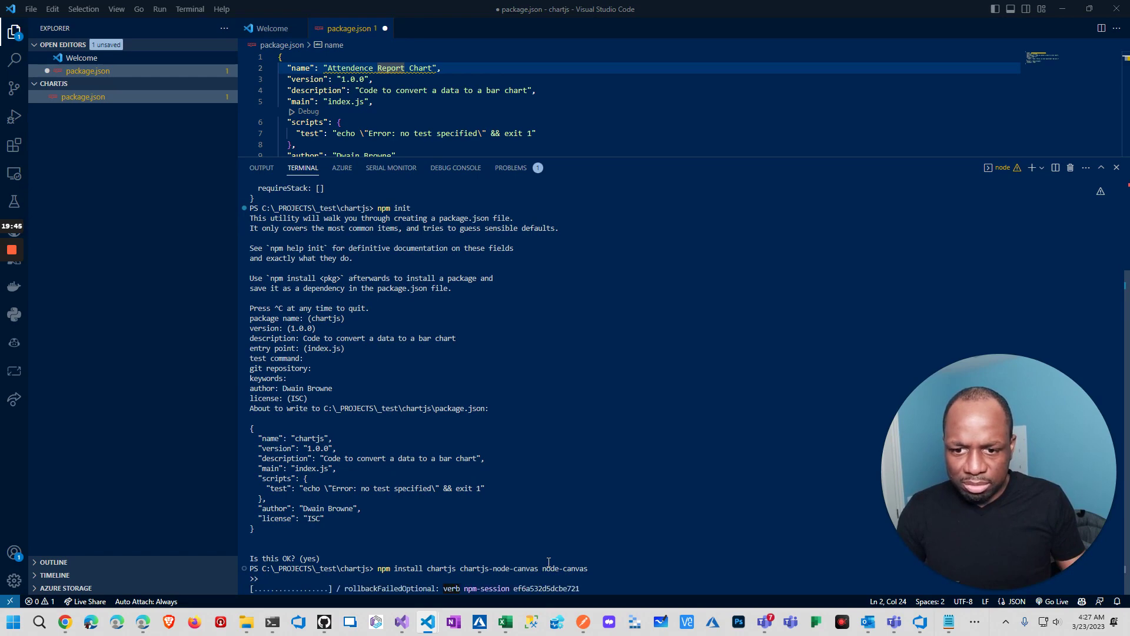
pyautogui.hotkey('ctrl', 's')
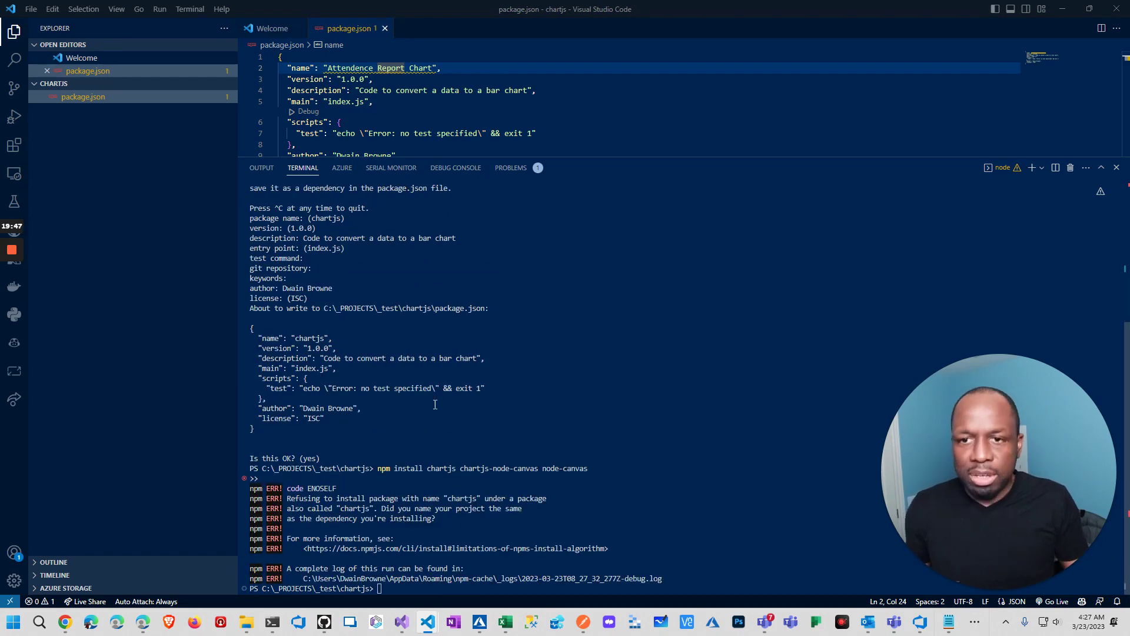
# Switch to the ChatGPT conversation in Chrome and examine the attendance chart code from the install command through the run instructions
pyautogui.hotkey('alt', 'Tab')
pyautogui.hotkey('alt', 'Tab')
pyautogui.hotkey('alt', 'Tab')
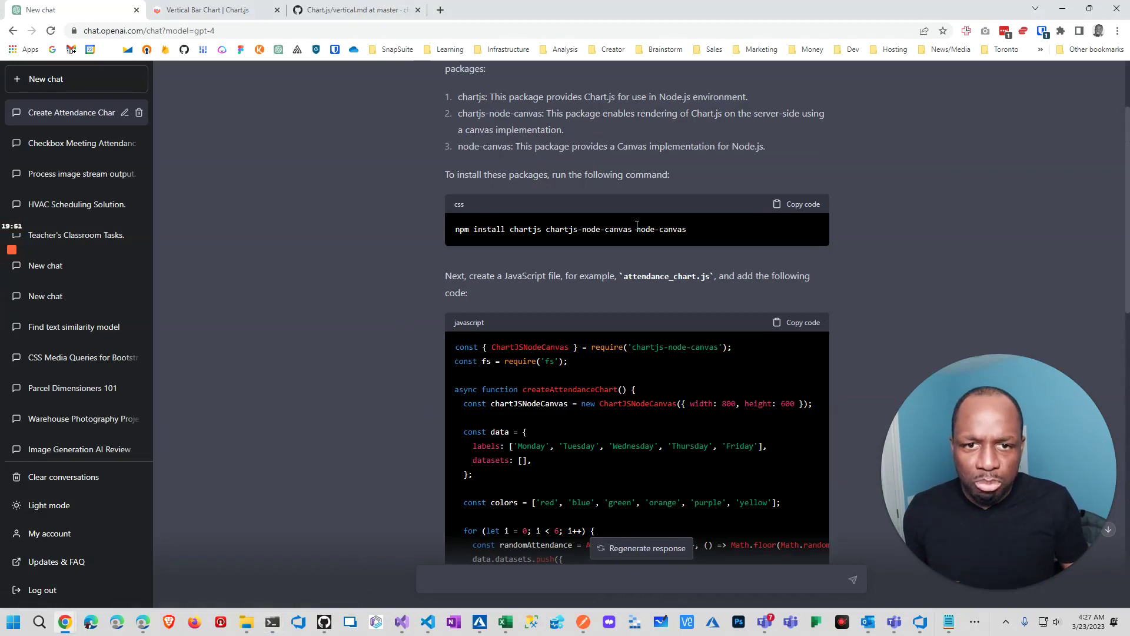
pyautogui.scroll(-2, 637, 225)
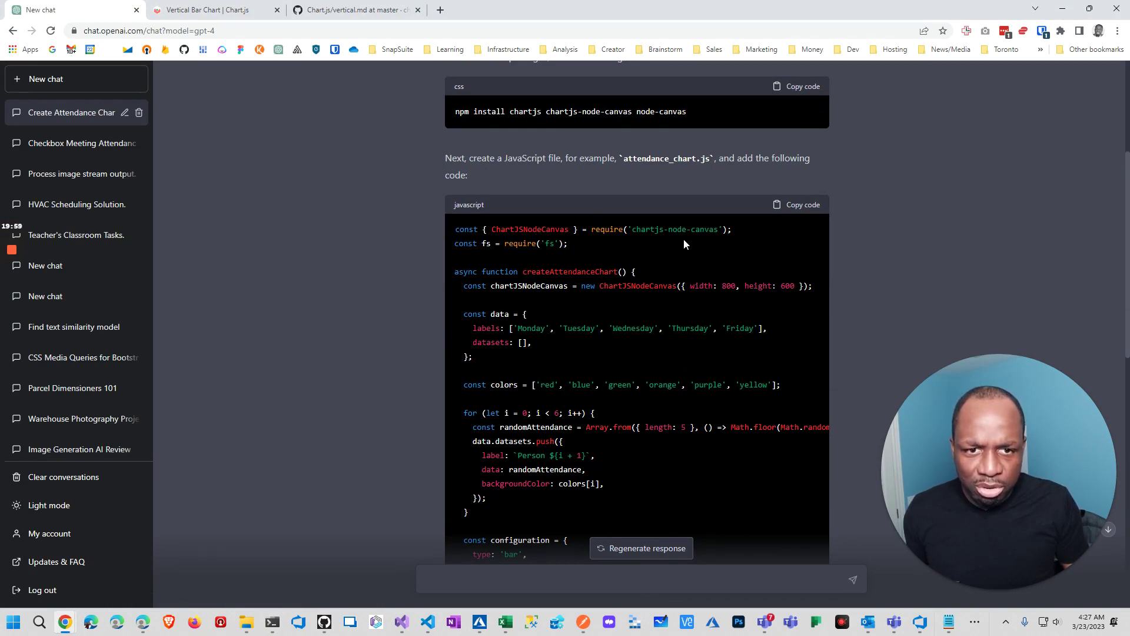
pyautogui.scroll(-1, 602, 301)
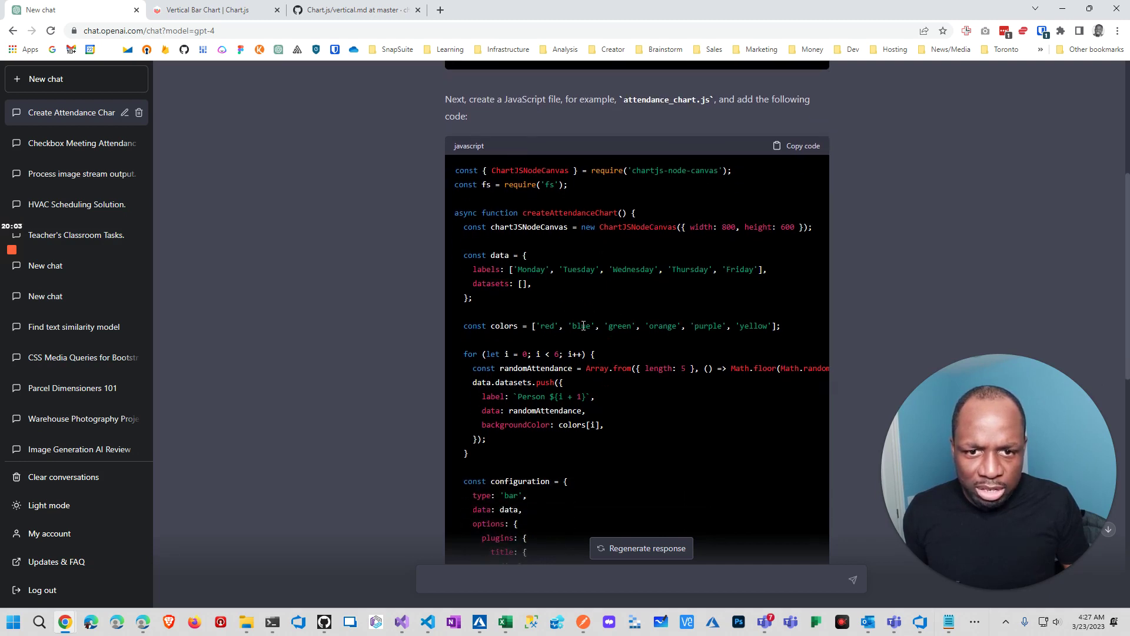
pyautogui.scroll(-2, 700, 321)
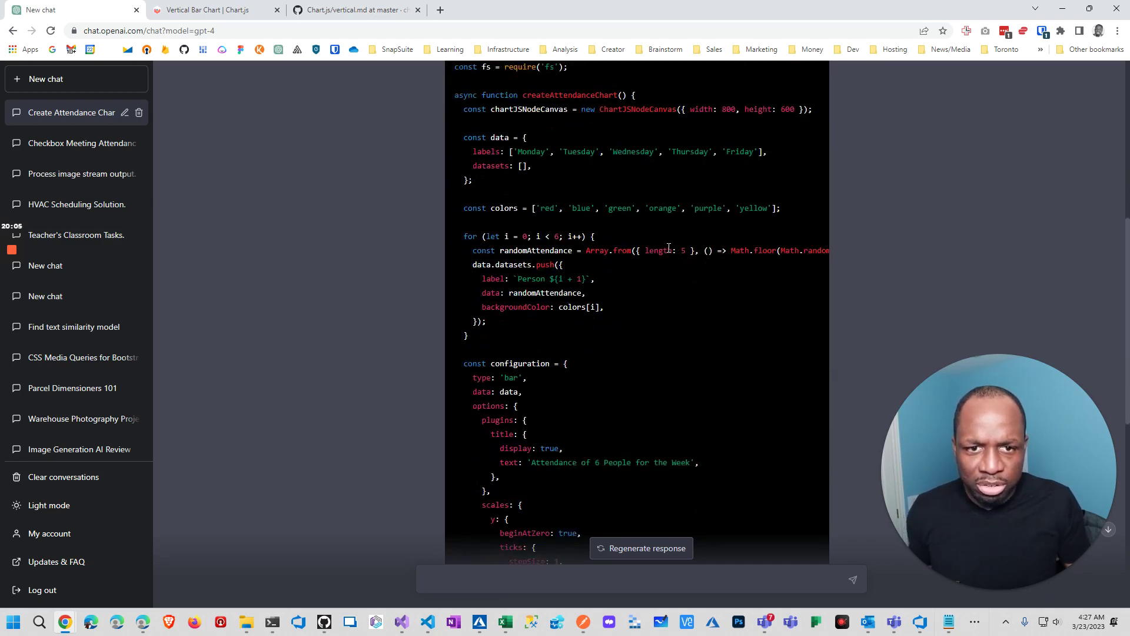
pyautogui.scroll(-6, 627, 270)
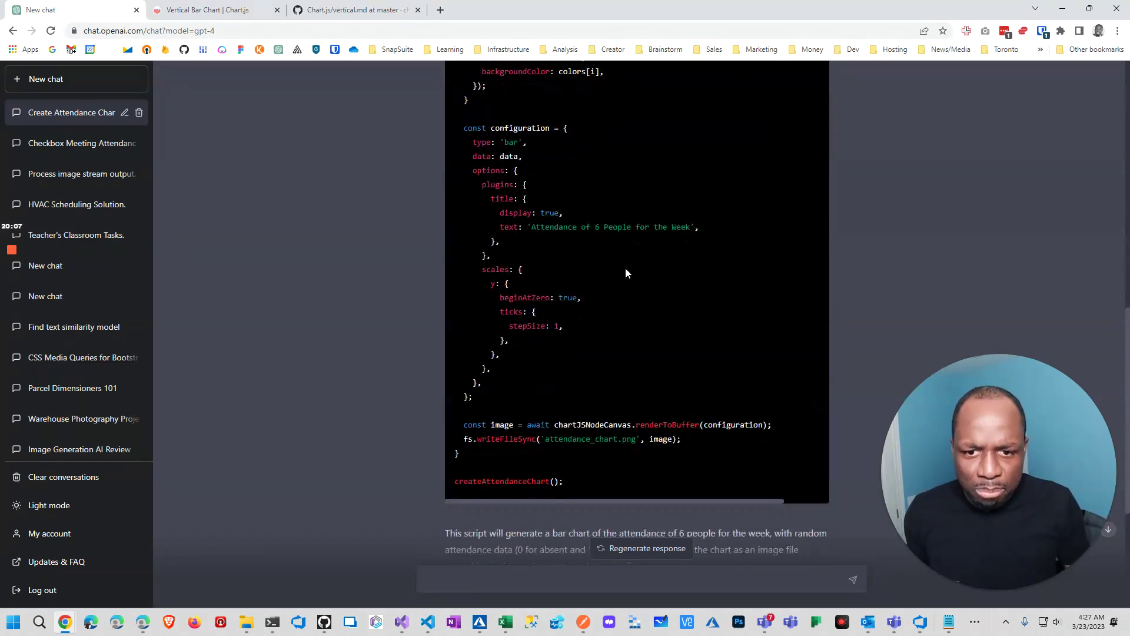
pyautogui.scroll(3, 626, 273)
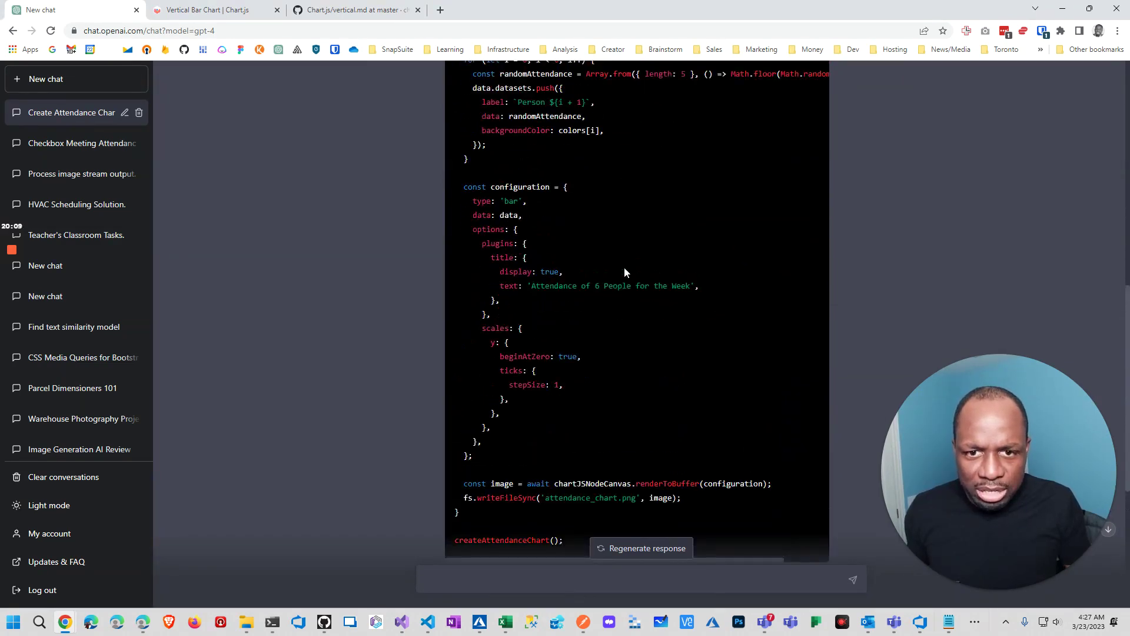
pyautogui.scroll(3, 626, 272)
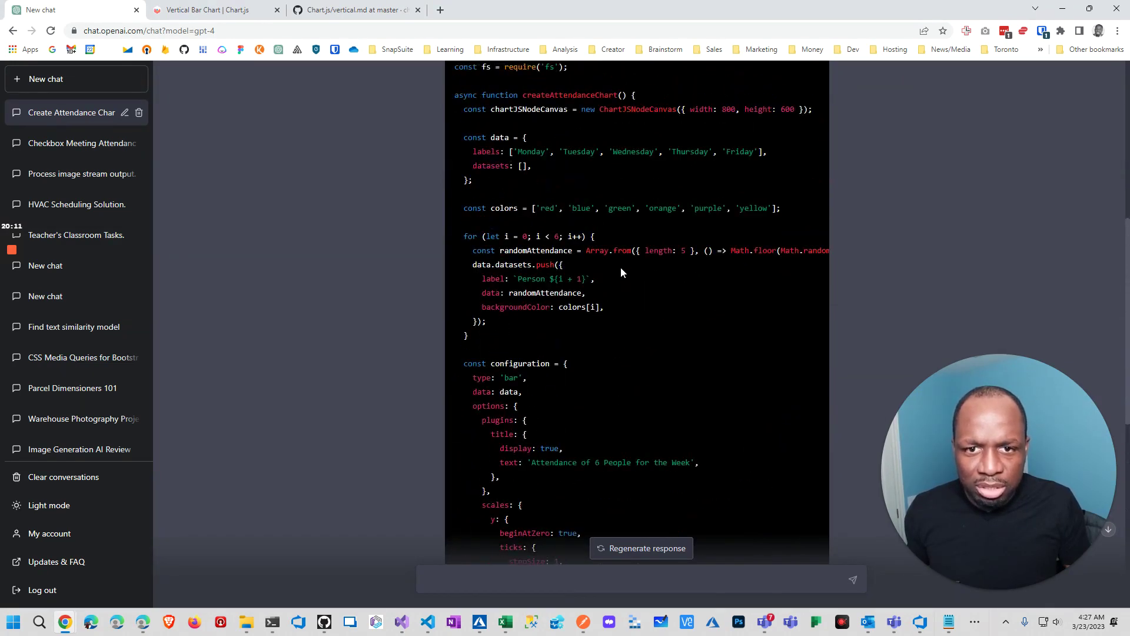
pyautogui.scroll(-1, 622, 272)
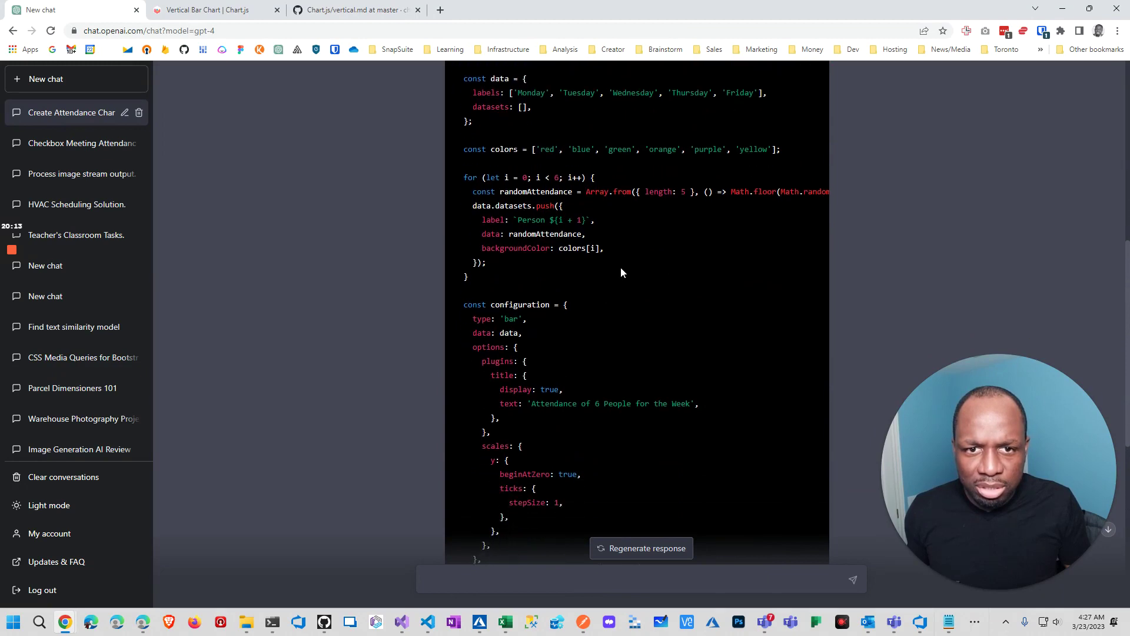
pyautogui.scroll(-7, 619, 266)
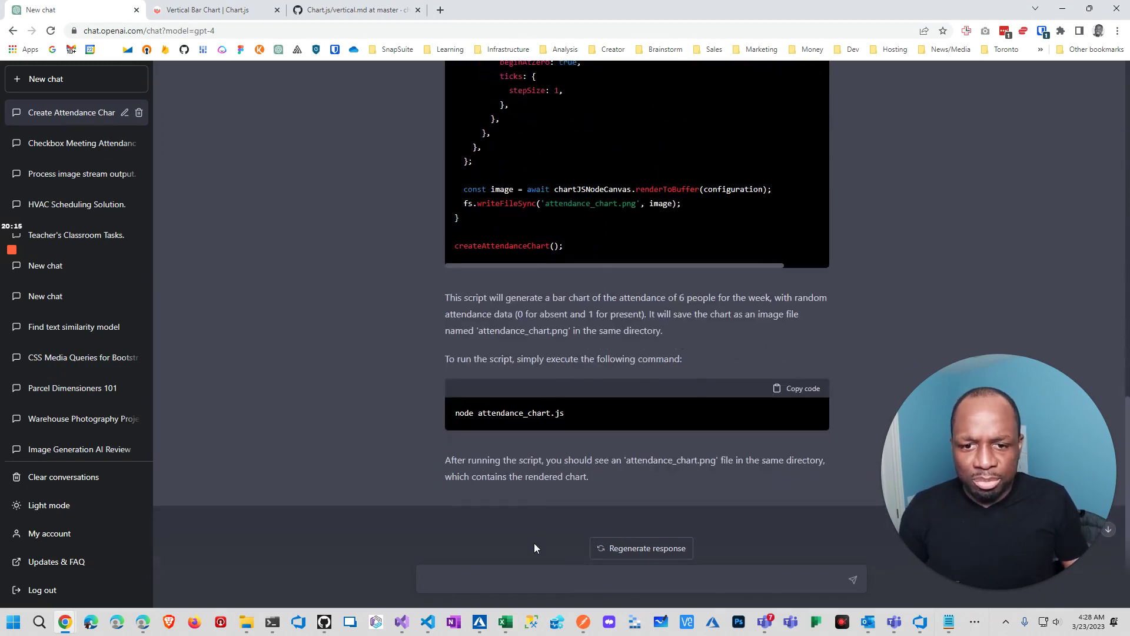
# Send ChatGPT the prompt "please modify the code to get the data from a json object and provide the sample json"
pyautogui.click(562, 583)
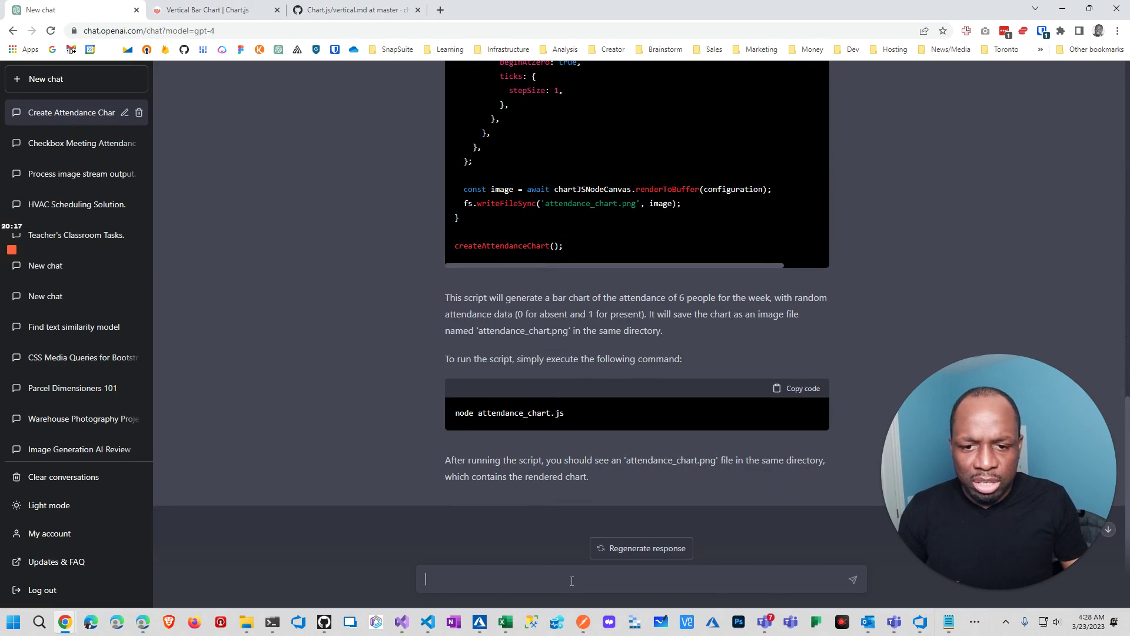
pyautogui.write('pl')
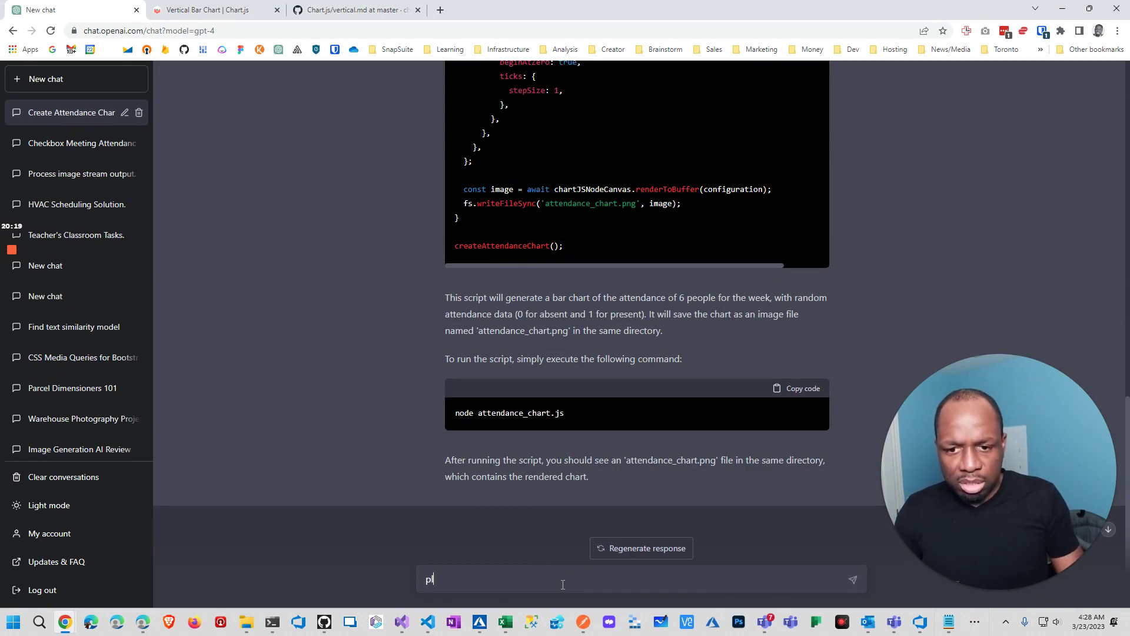
pyautogui.write('ease modi')
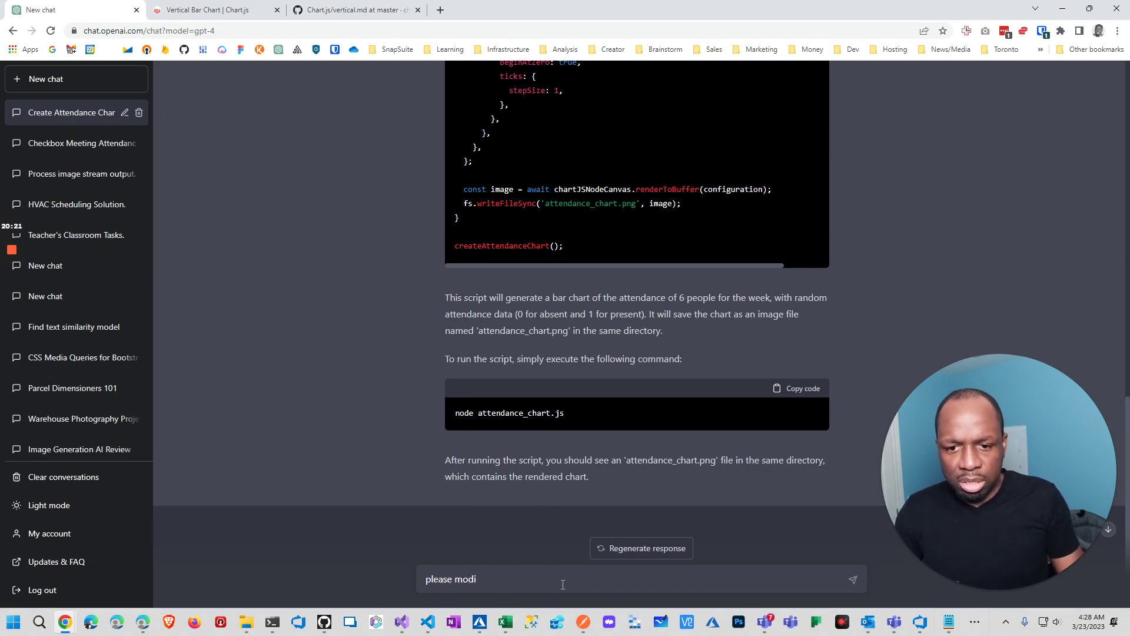
pyautogui.write('fy the code to')
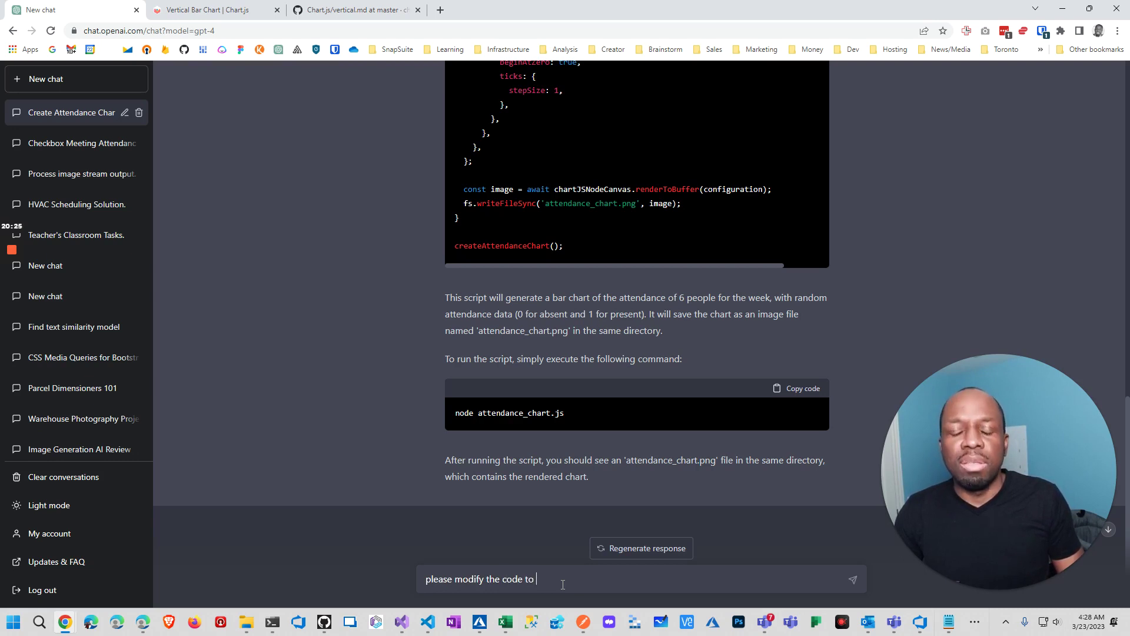
pyautogui.write(' get the data from a json ob')
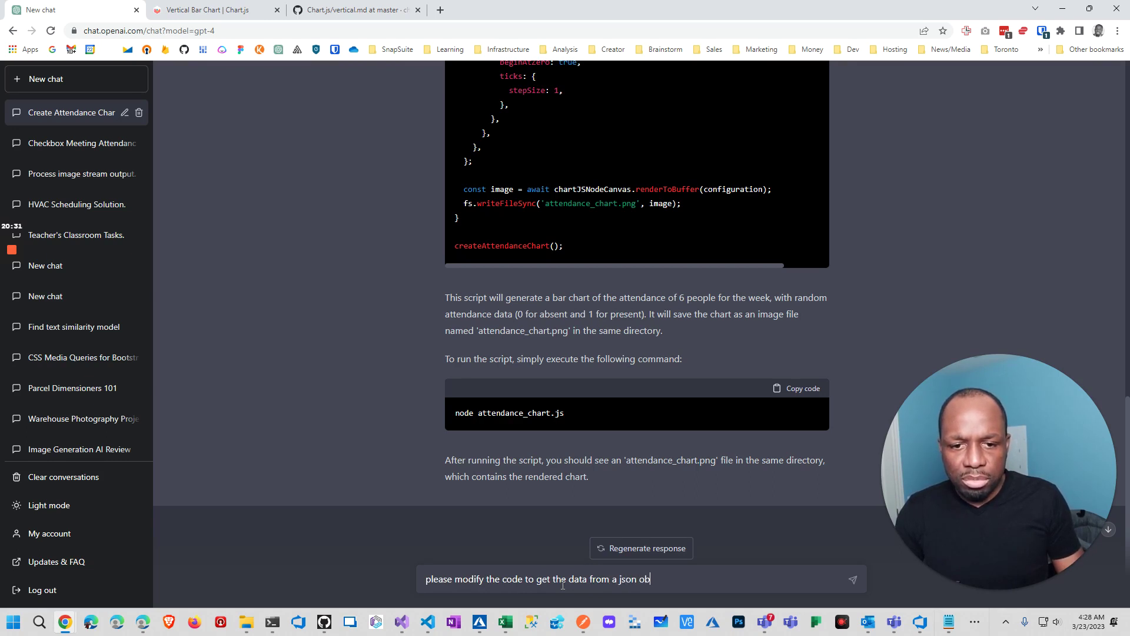
pyautogui.write('ject and pr')
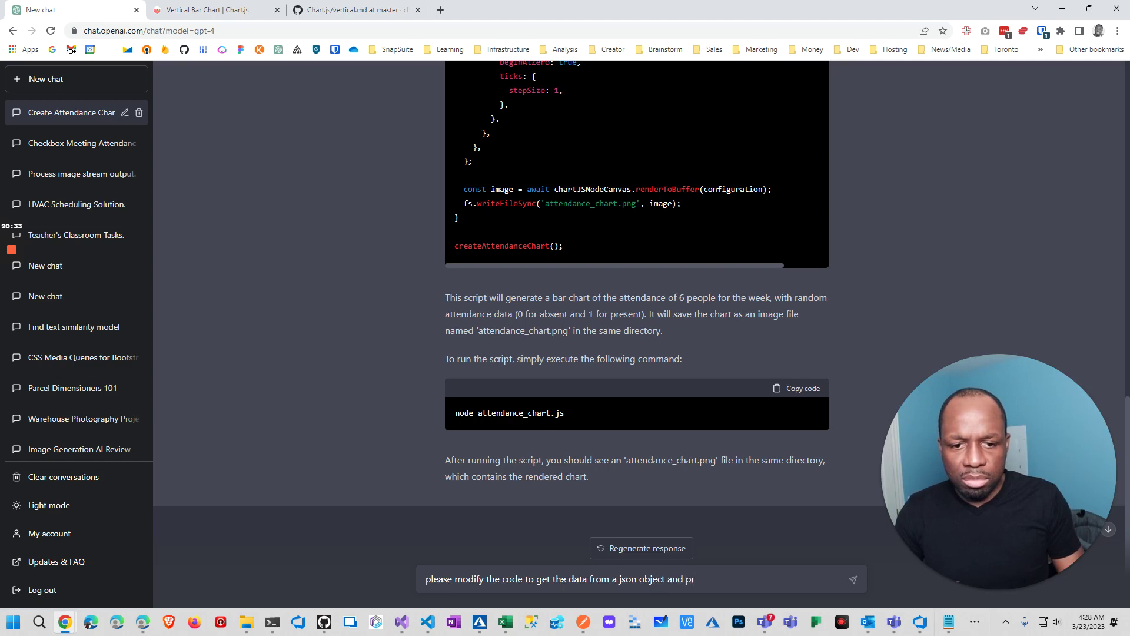
pyautogui.write('ovide the sample js')
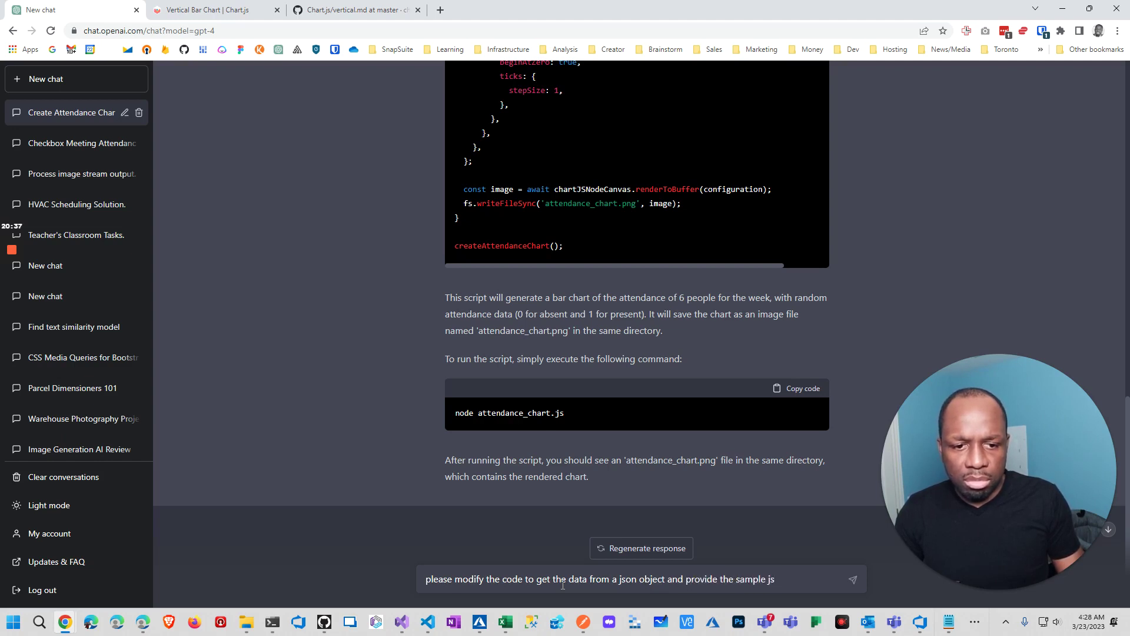
pyautogui.write('on')
pyautogui.press('Return')
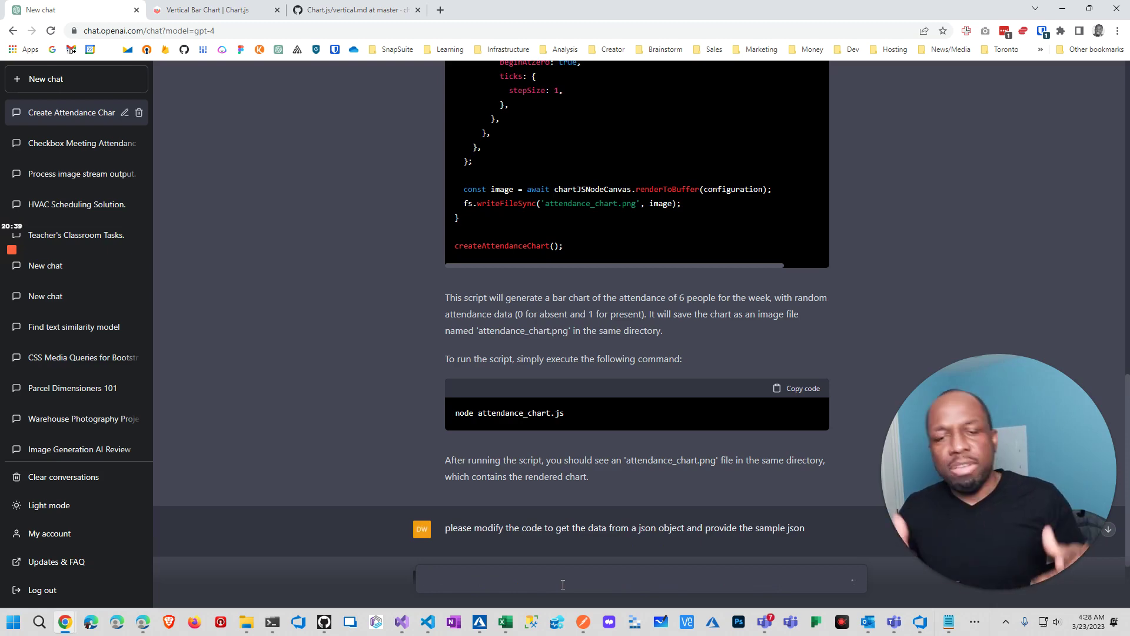
# Copy the complete attendance_chart.js code from ChatGPT's first answer and switch to Visual Studio Code
pyautogui.scroll(7, 615, 242)
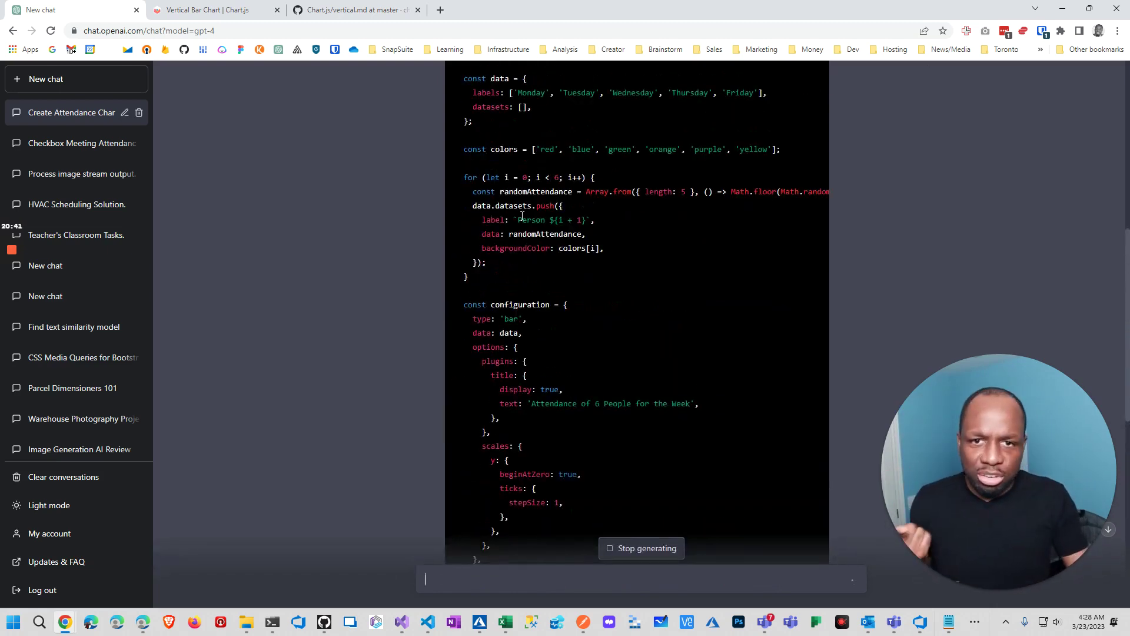
pyautogui.moveTo(463, 177); pyautogui.dragTo(590, 247)
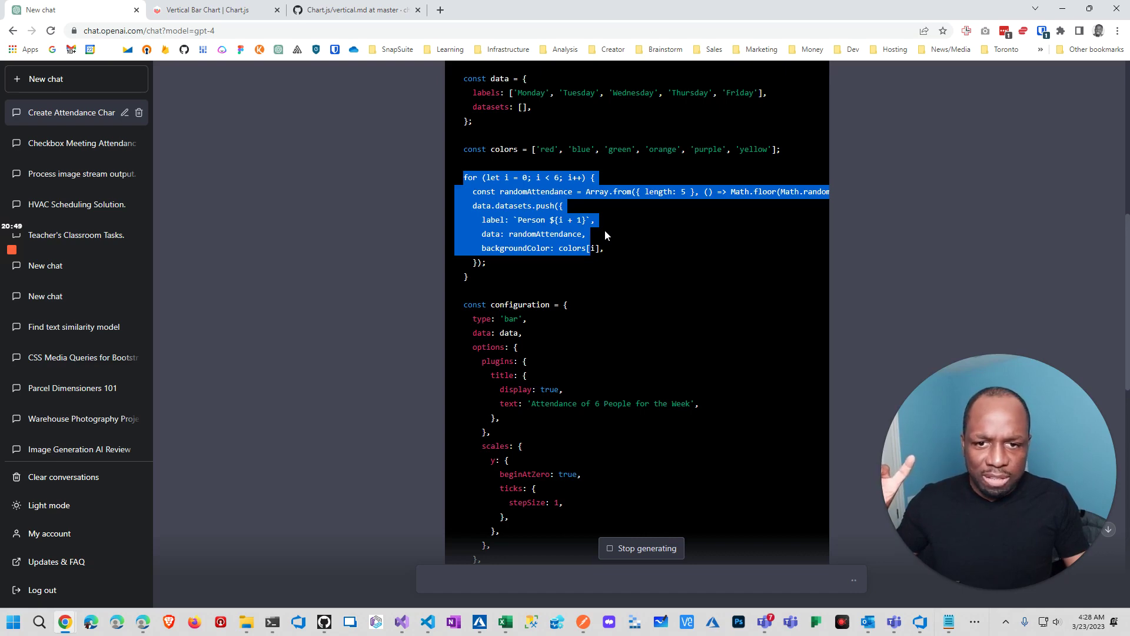
pyautogui.scroll(4, 597, 230)
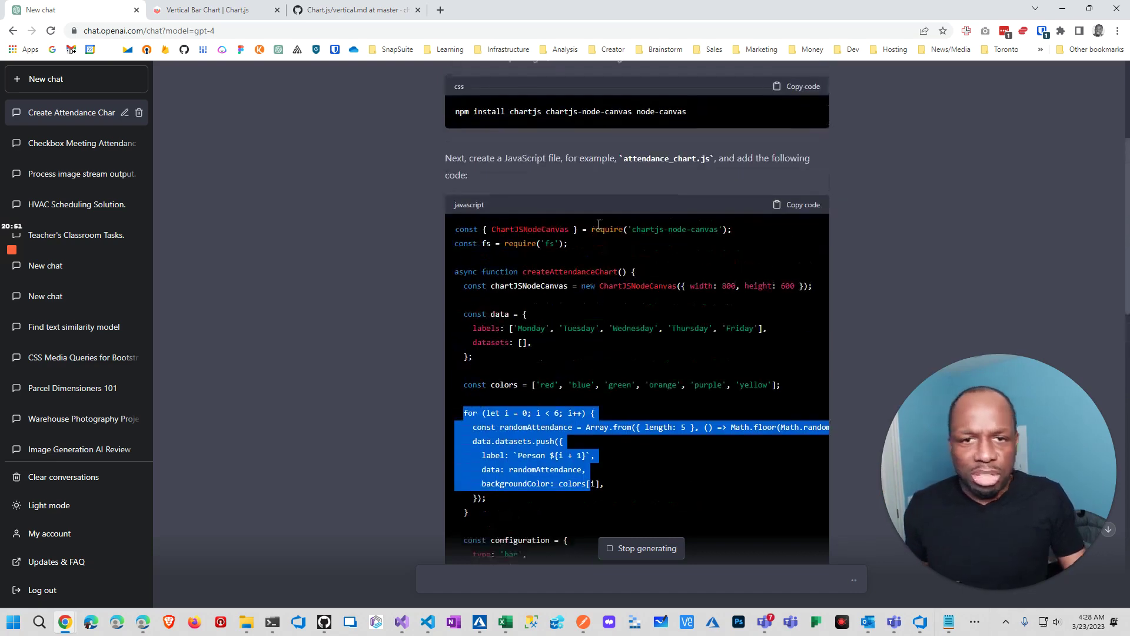
pyautogui.click(802, 205)
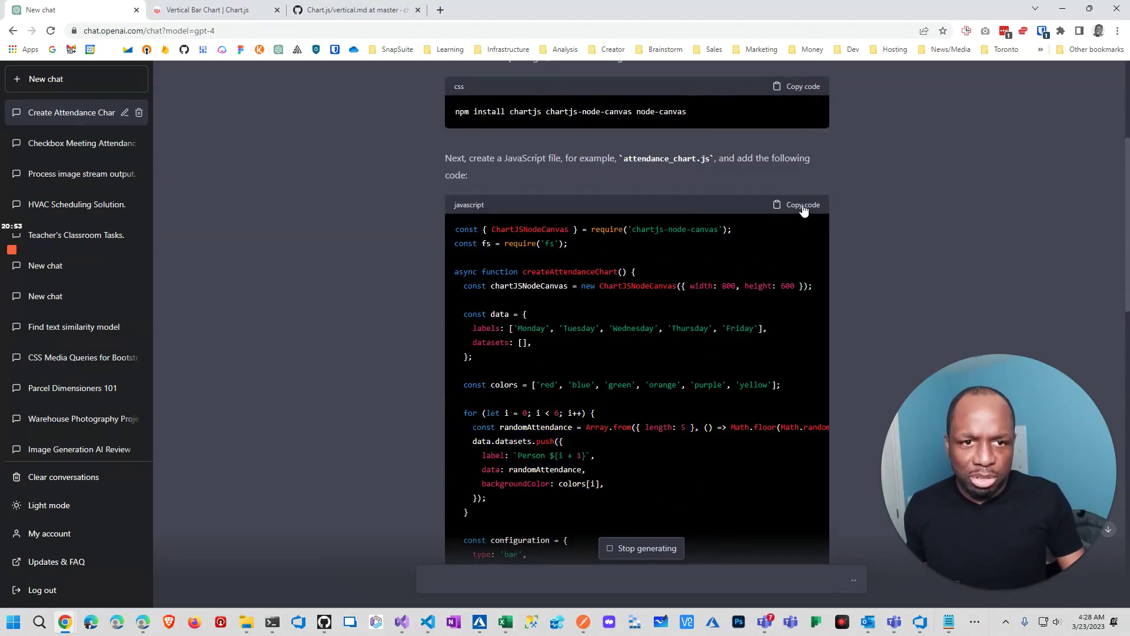
pyautogui.hotkey('alt', 'Tab')
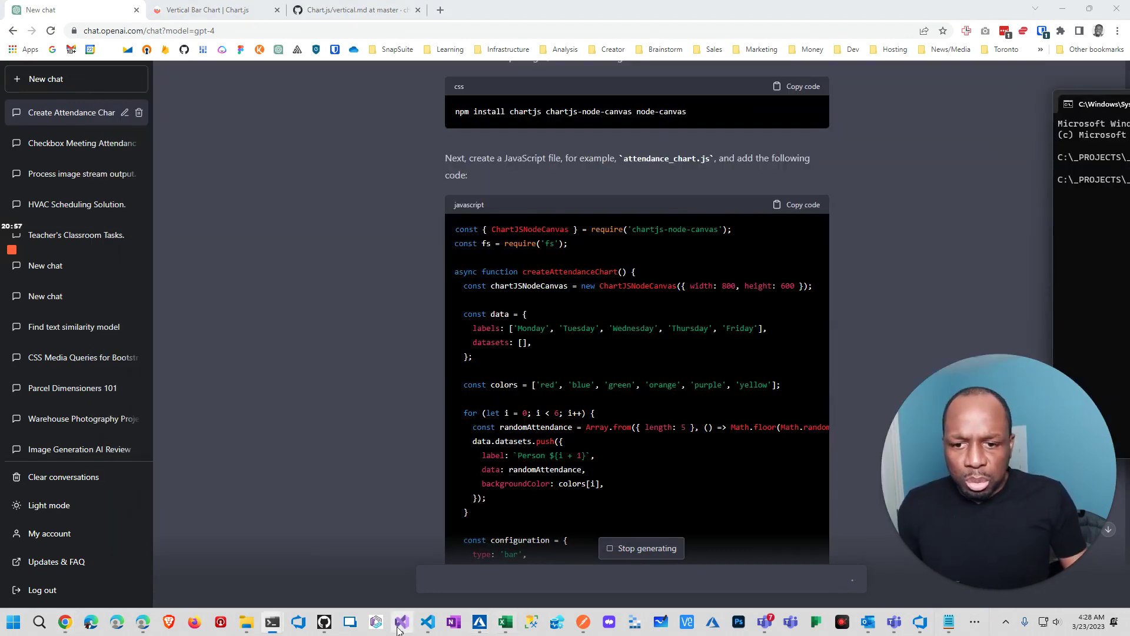
pyautogui.hotkey('alt', 'Tab')
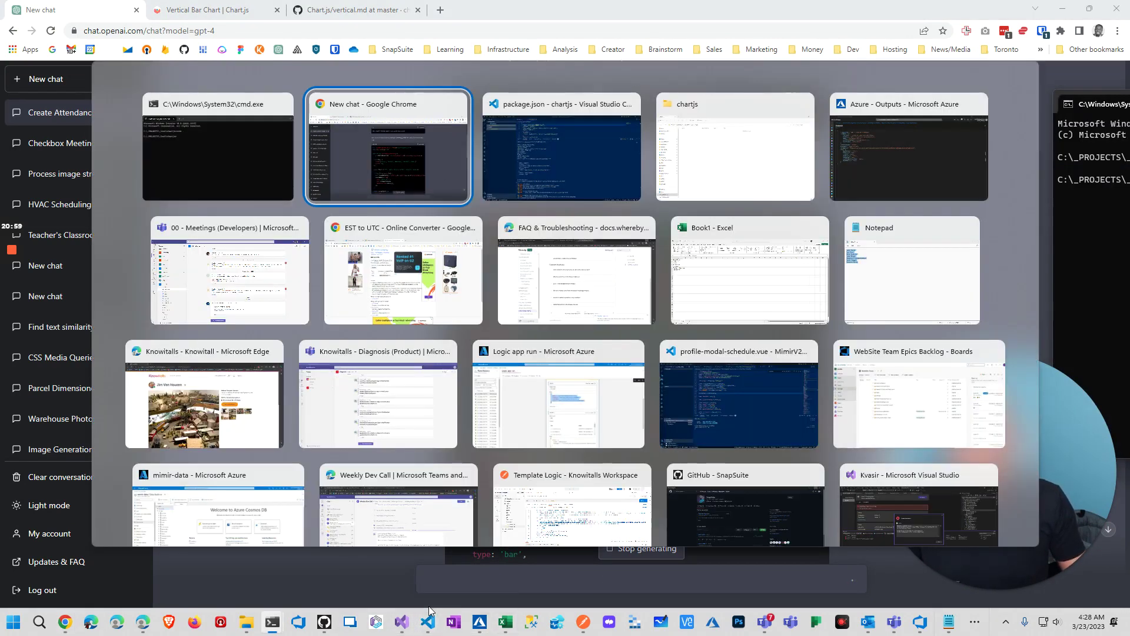
pyautogui.hotkey('alt', 'Tab')
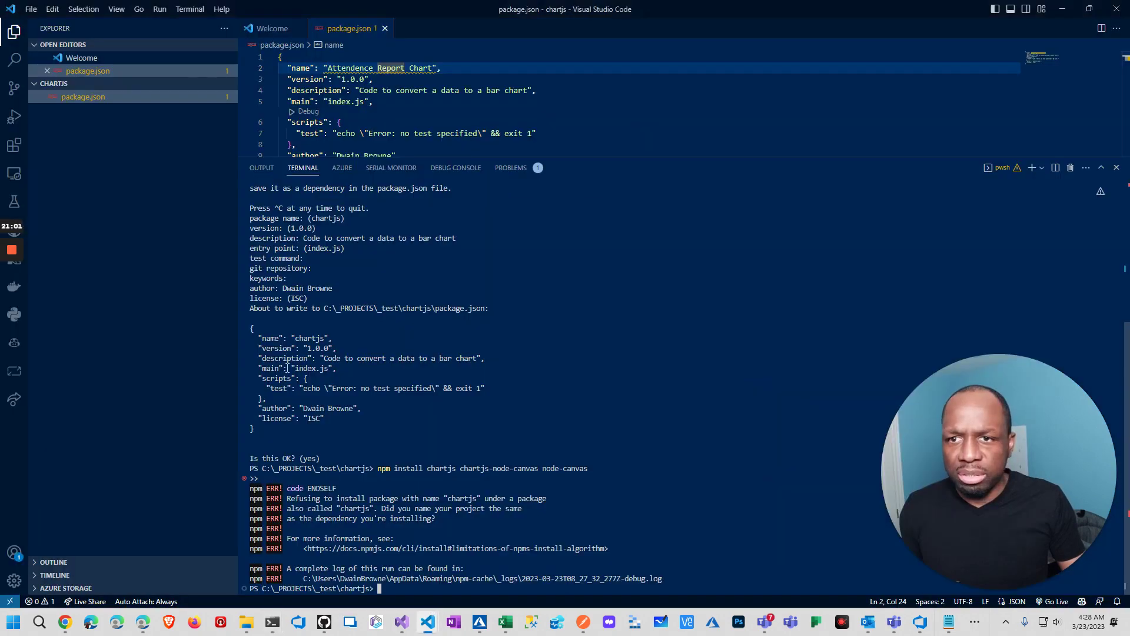
# Create a new file named index.js in the chartjs project folder
pyautogui.click(138, 161)
pyautogui.rightClick(138, 163)
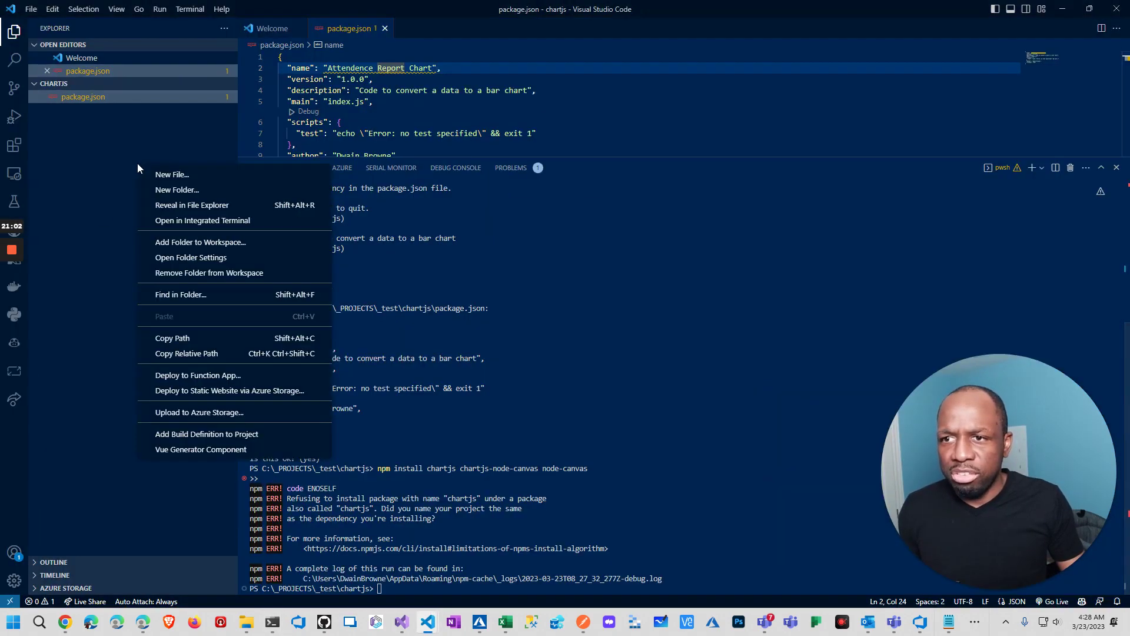
pyautogui.click(167, 172)
pyautogui.write('ind')
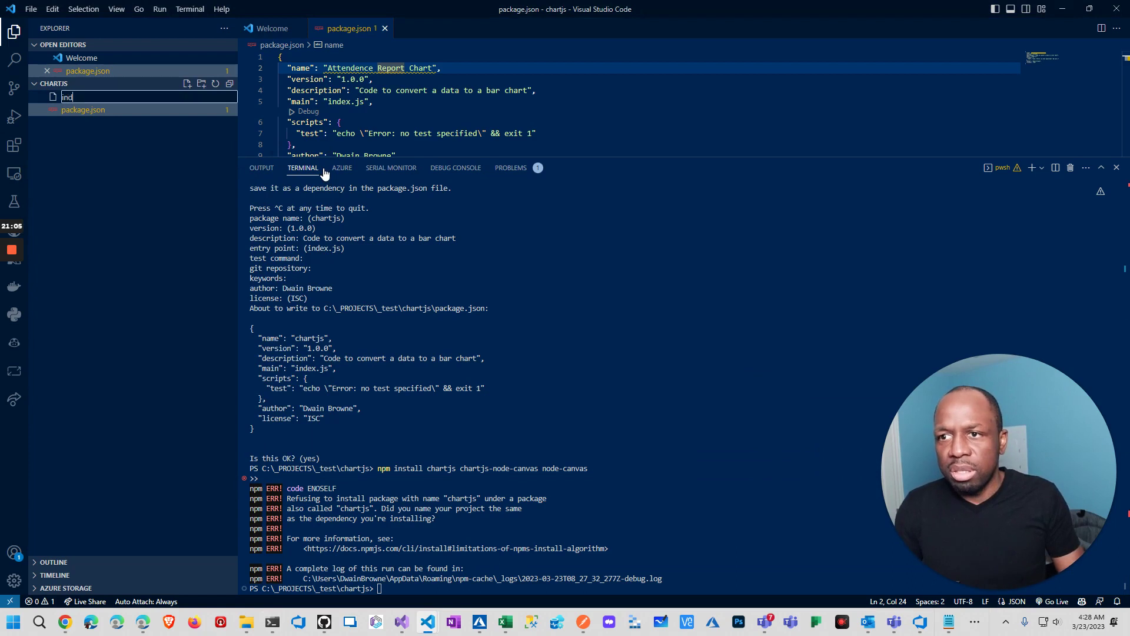
pyautogui.write('ex.js')
pyautogui.press('Return')
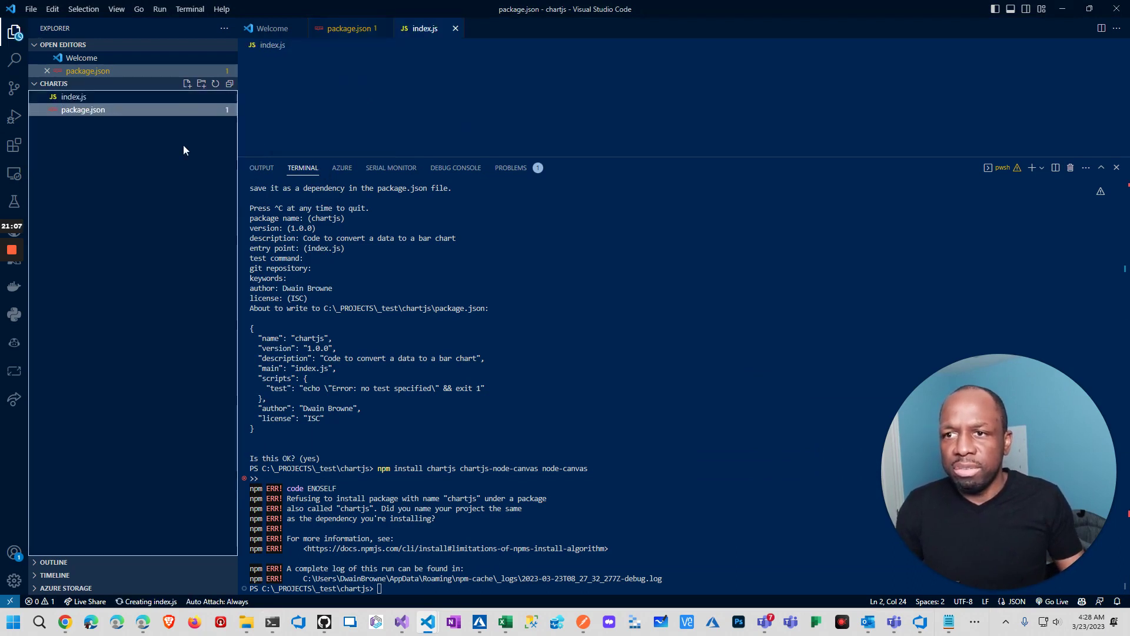
# Paste the copied attendance chart code into index.js and save the file
pyautogui.hotkey('ctrl', 'v')
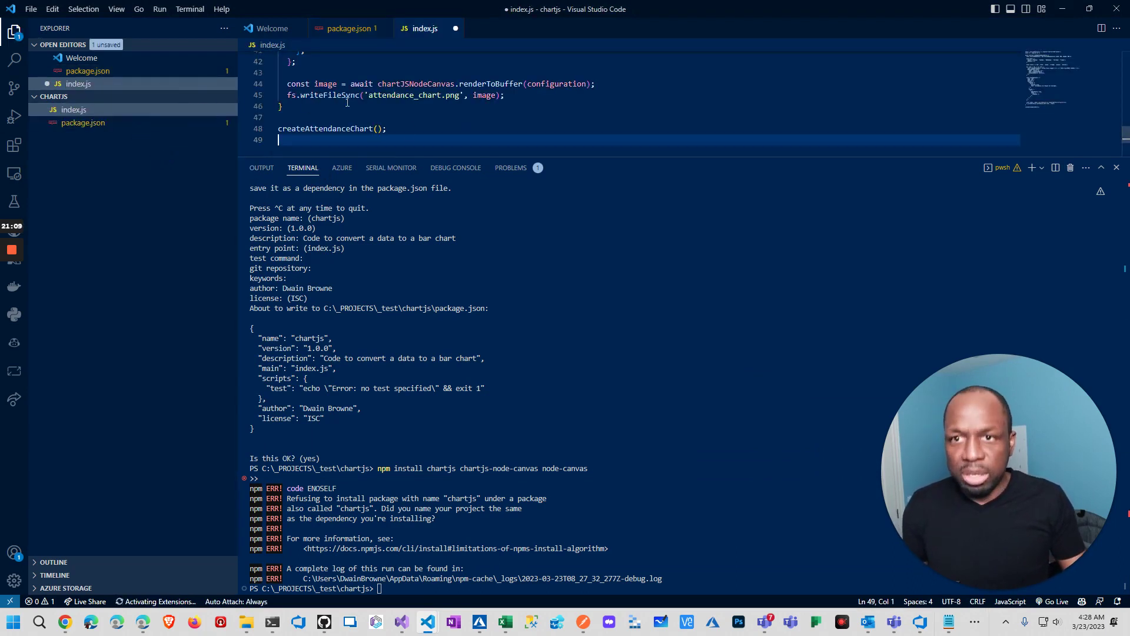
pyautogui.moveTo(560, 155); pyautogui.dragTo(559, 327)
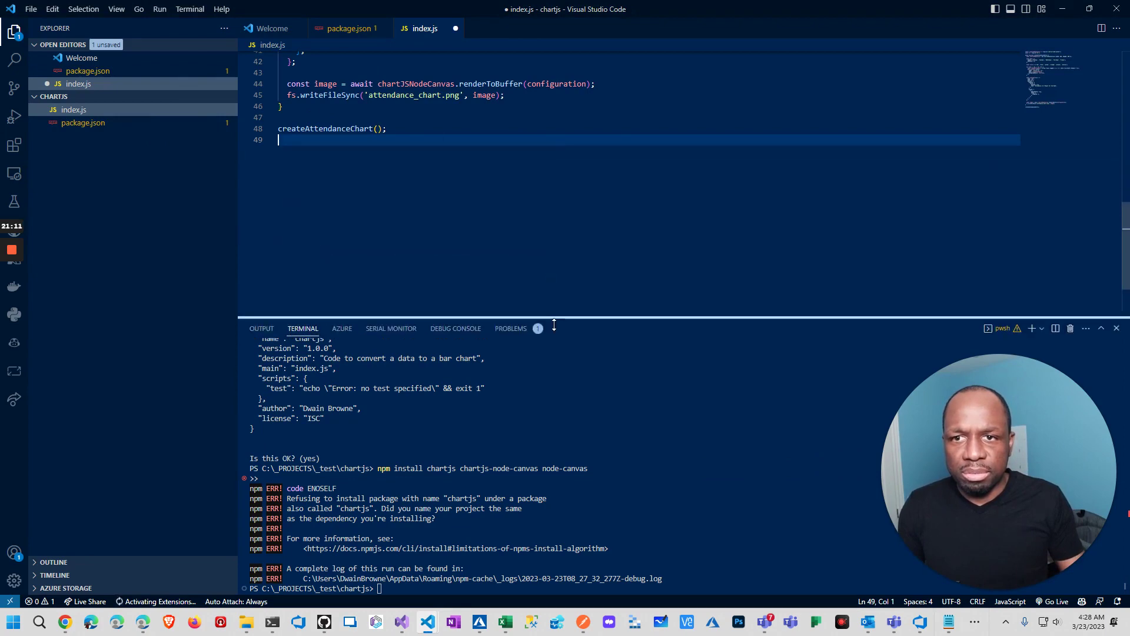
pyautogui.scroll(13, 517, 257)
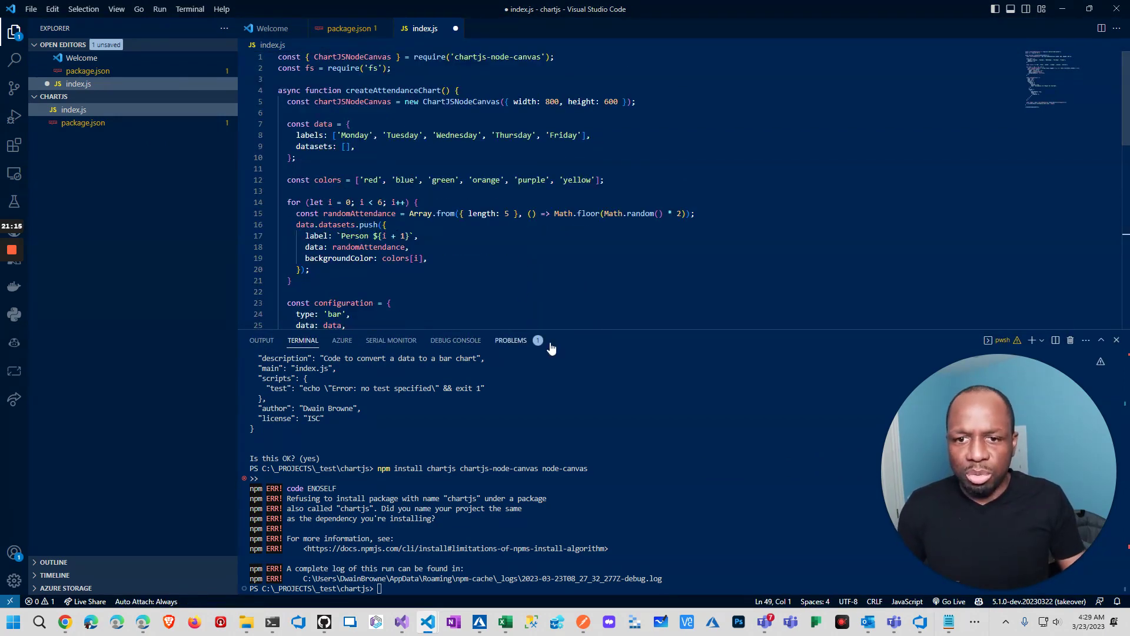
pyautogui.hotkey('ctrl', 's')
# Try to run the script in the terminal with node index.js
pyautogui.moveTo(577, 331); pyautogui.dragTo(563, 270)
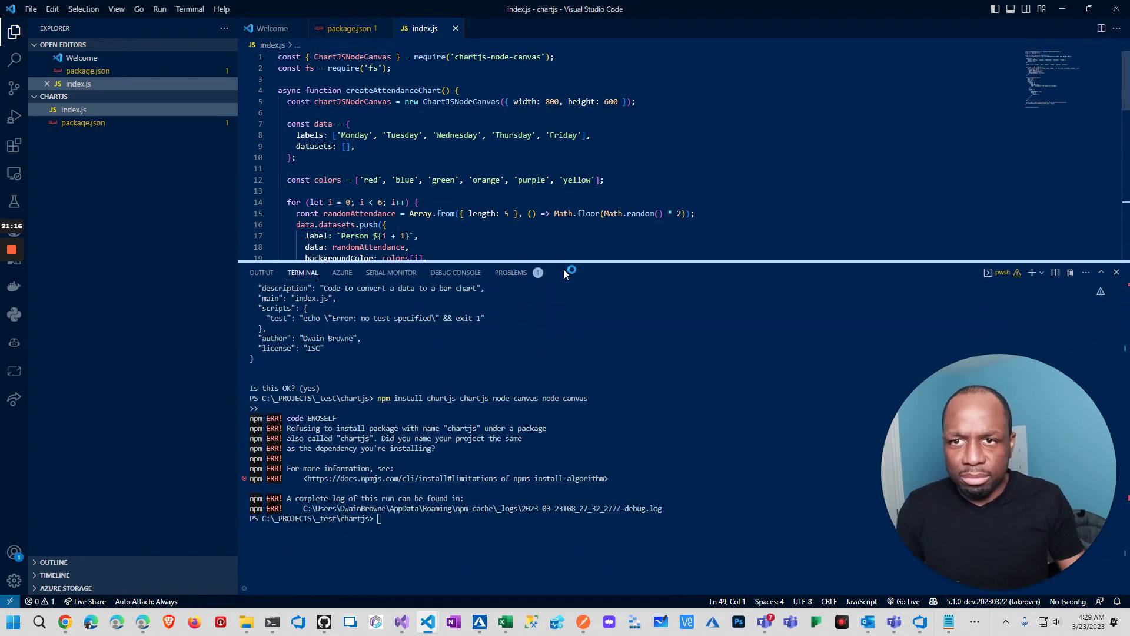
pyautogui.click(401, 525)
pyautogui.write('no')
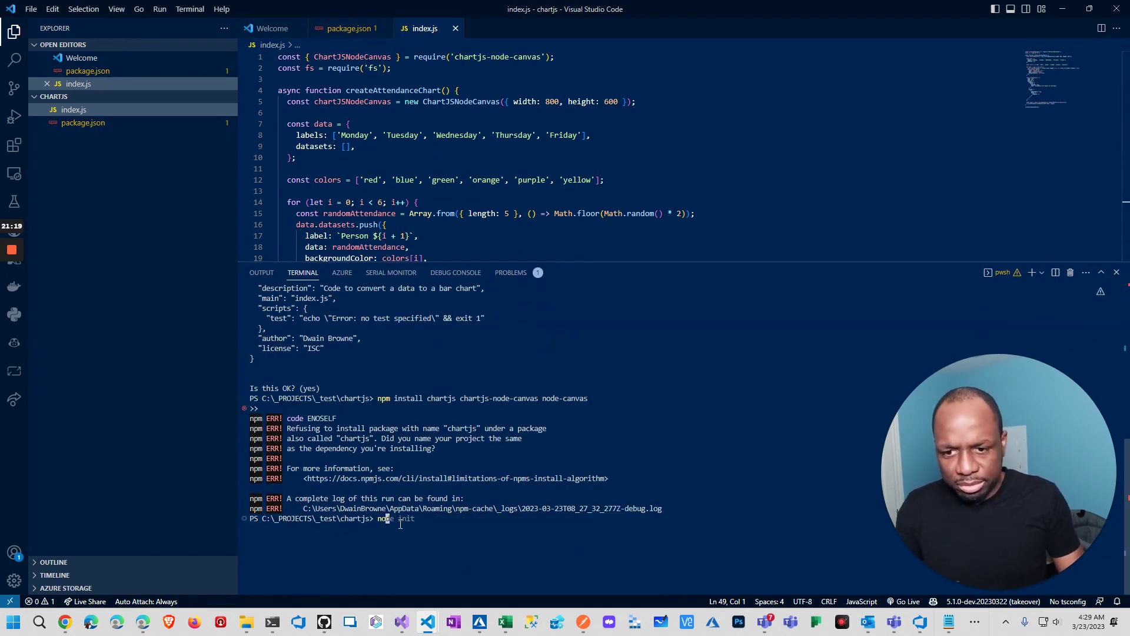
pyautogui.write('de')
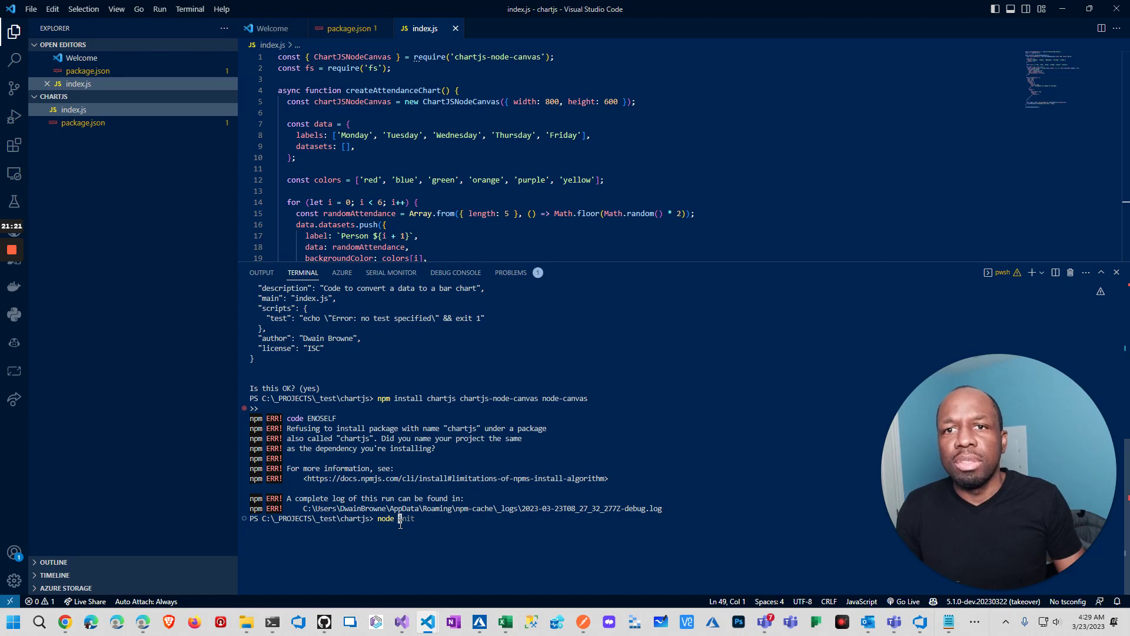
pyautogui.write(' indexjs')
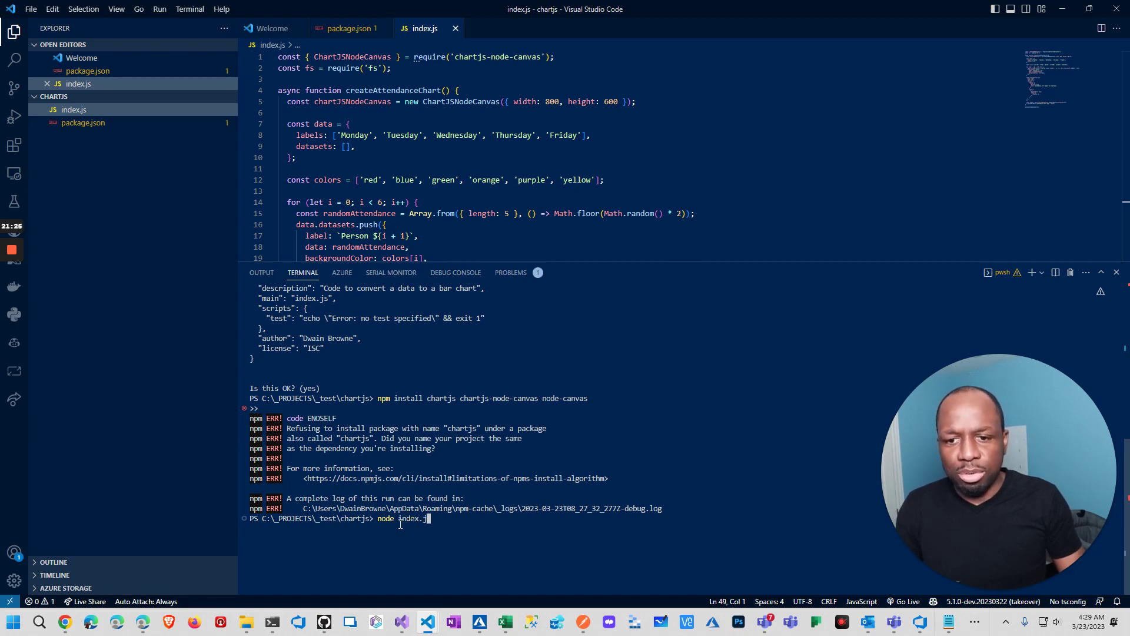
pyautogui.write('s')
pyautogui.press('Return')
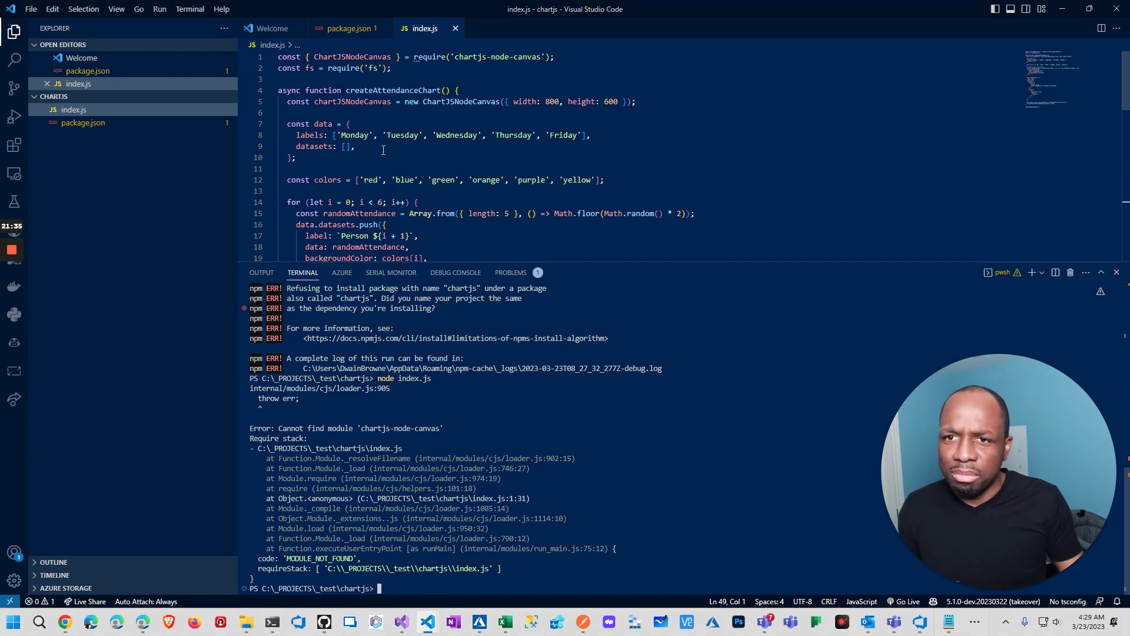
# Review the code in index.js and try to run it with the Node.js debugger
pyautogui.scroll(-3, 383, 150)
pyautogui.scroll(3, 379, 165)
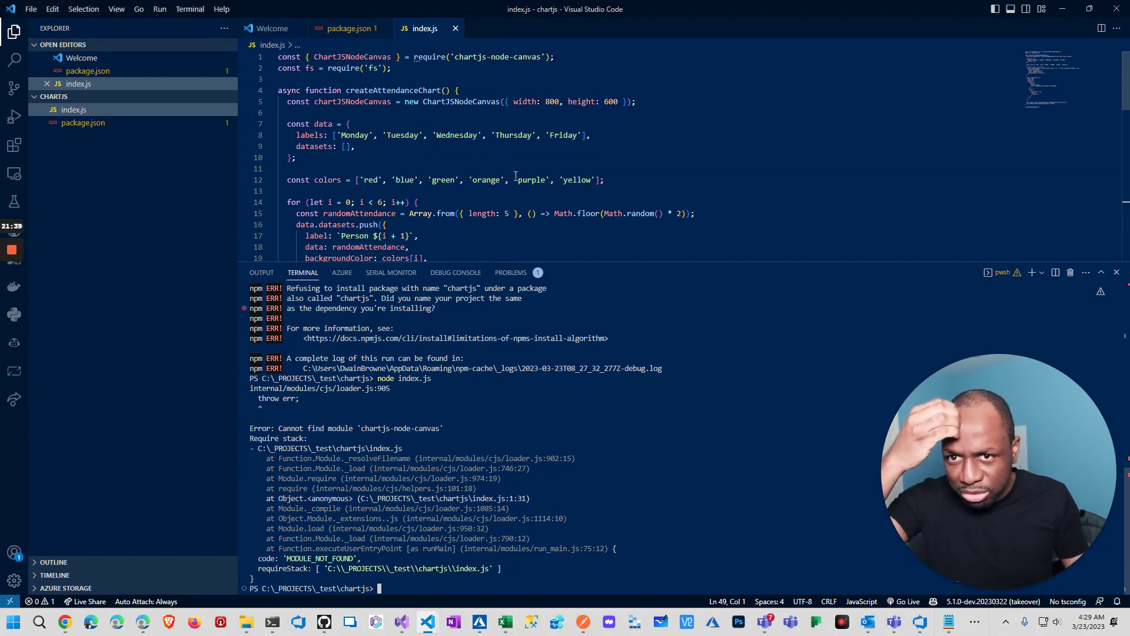
pyautogui.scroll(-3, 461, 180)
pyautogui.scroll(-10, 462, 180)
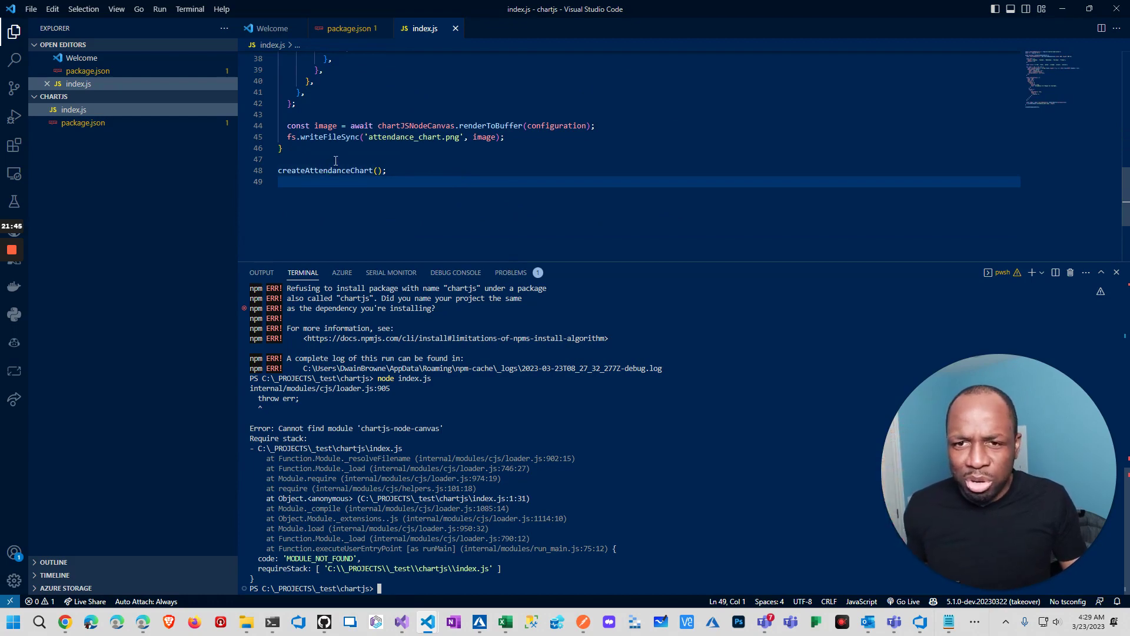
pyautogui.scroll(12, 335, 160)
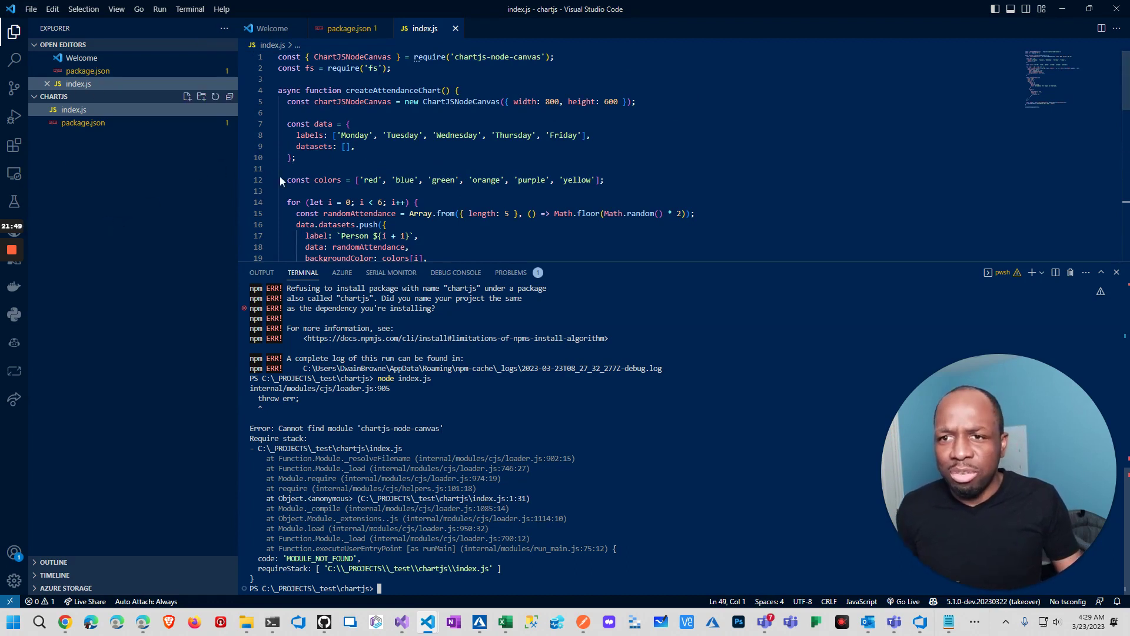
pyautogui.press('F5')
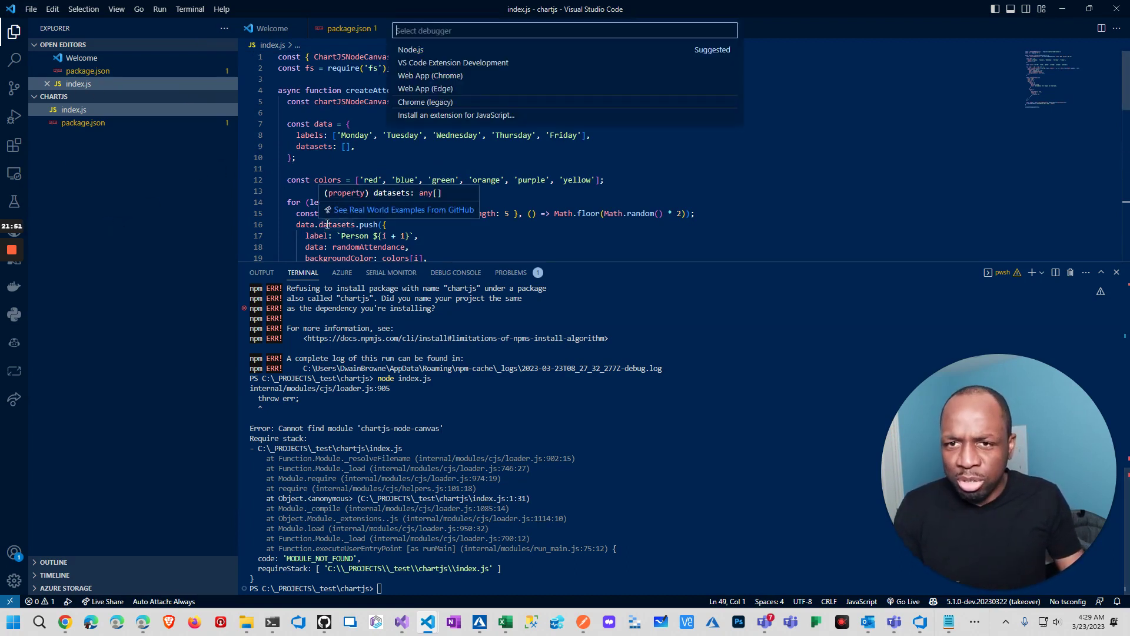
pyautogui.click(426, 50)
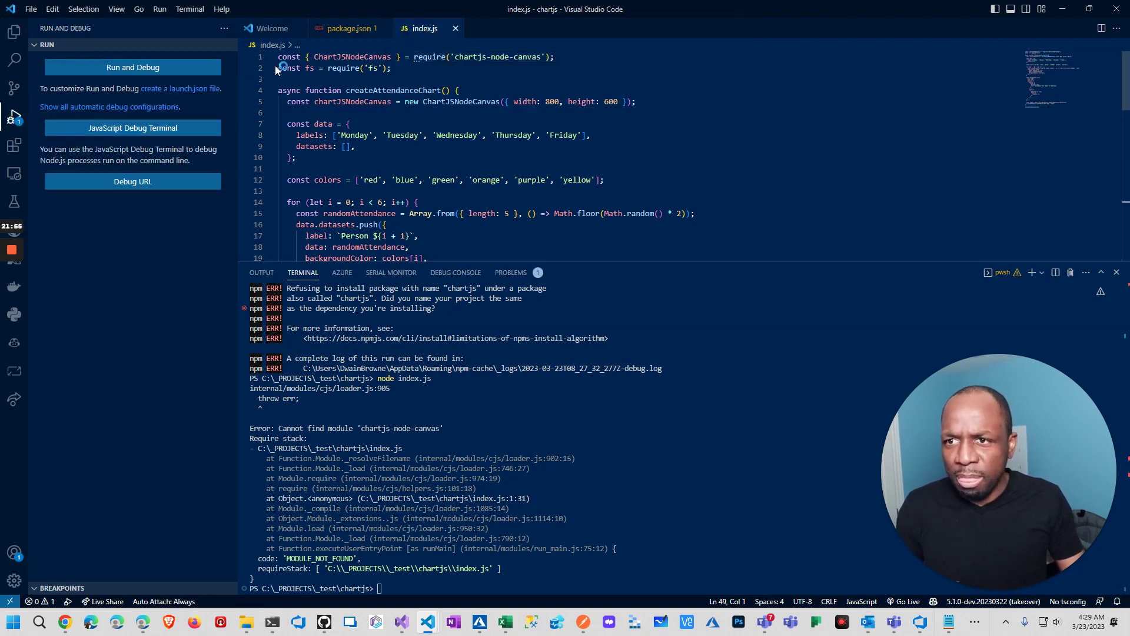
pyautogui.click(126, 68)
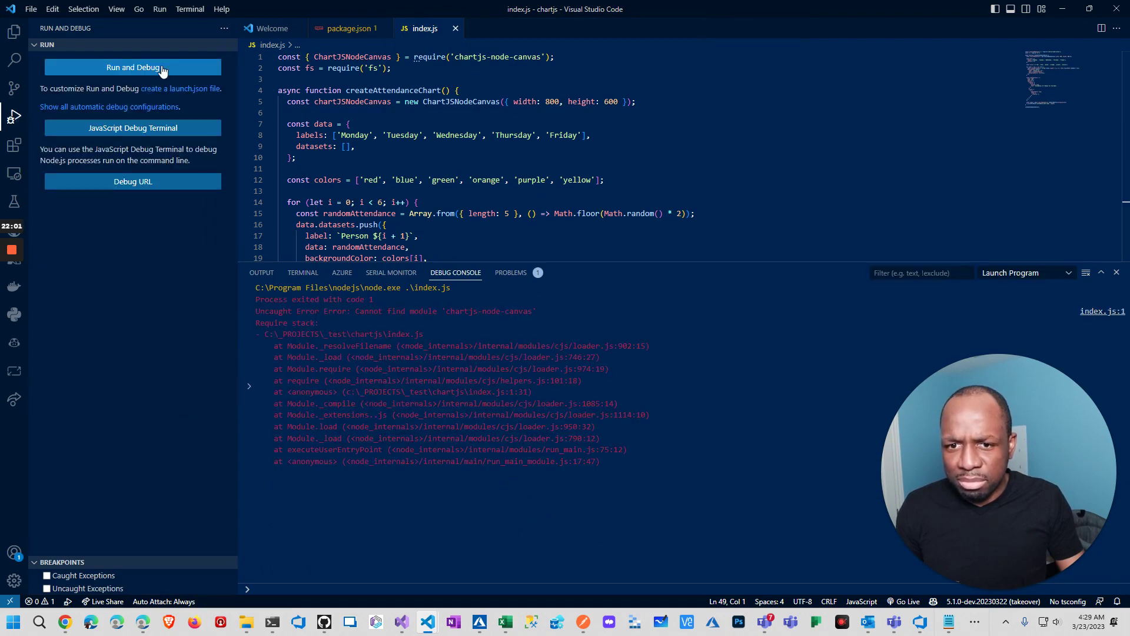
# Install the missing module in the terminal with npm install chartjs-node-canvas
pyautogui.click(471, 320)
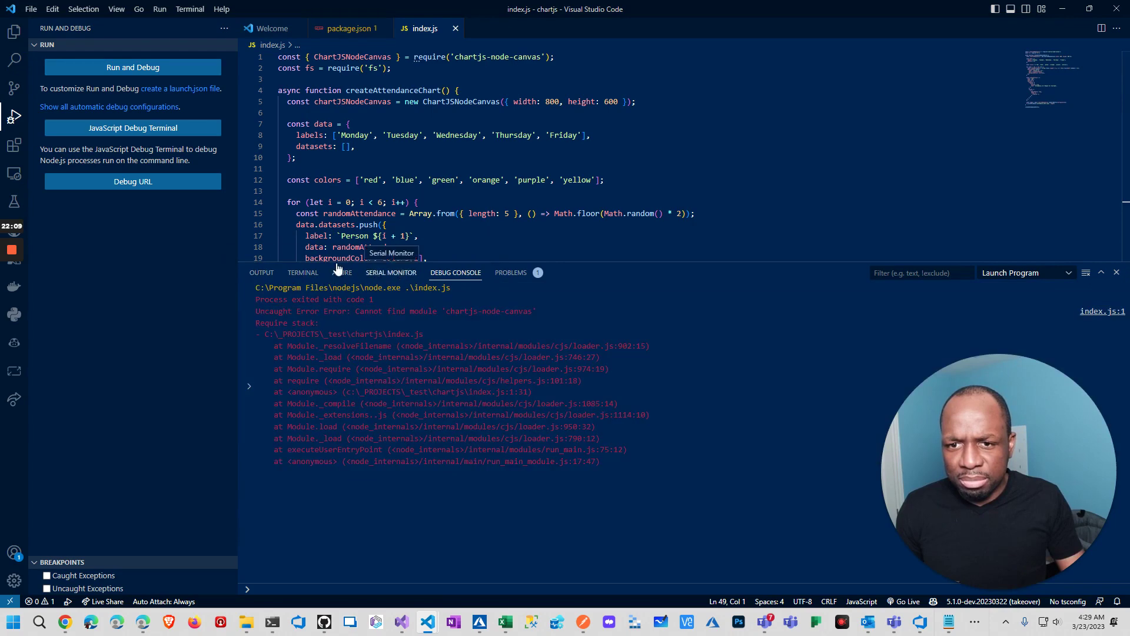
pyautogui.click(302, 273)
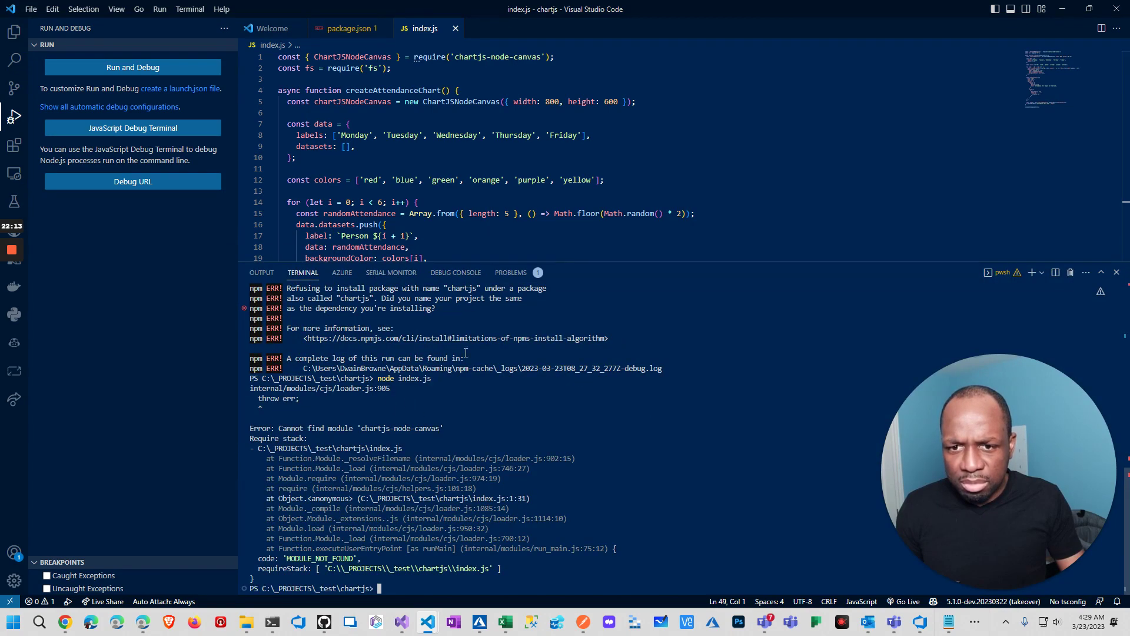
pyautogui.moveTo(442, 428); pyautogui.dragTo(362, 429)
pyautogui.click(409, 499)
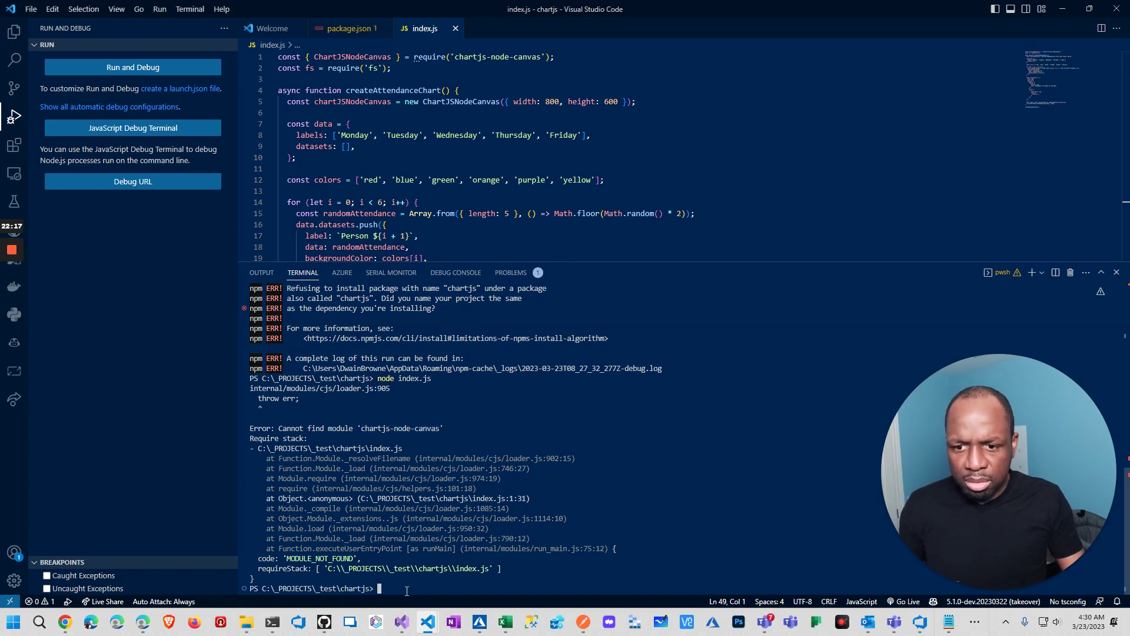
pyautogui.write('npm install')
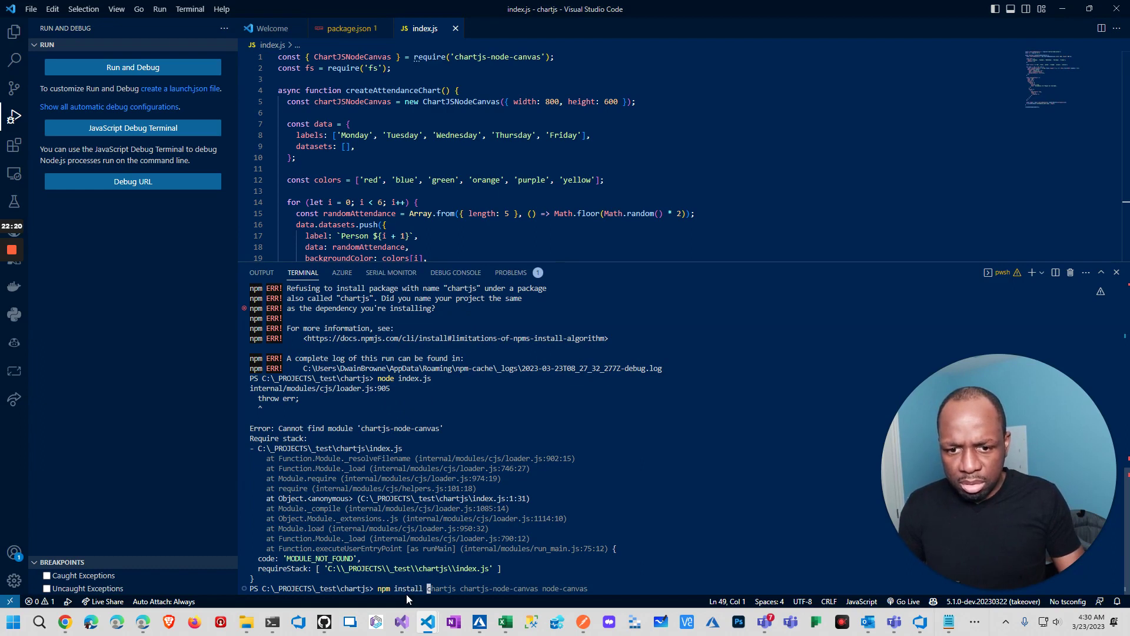
pyautogui.write('chartjs-node-canvas')
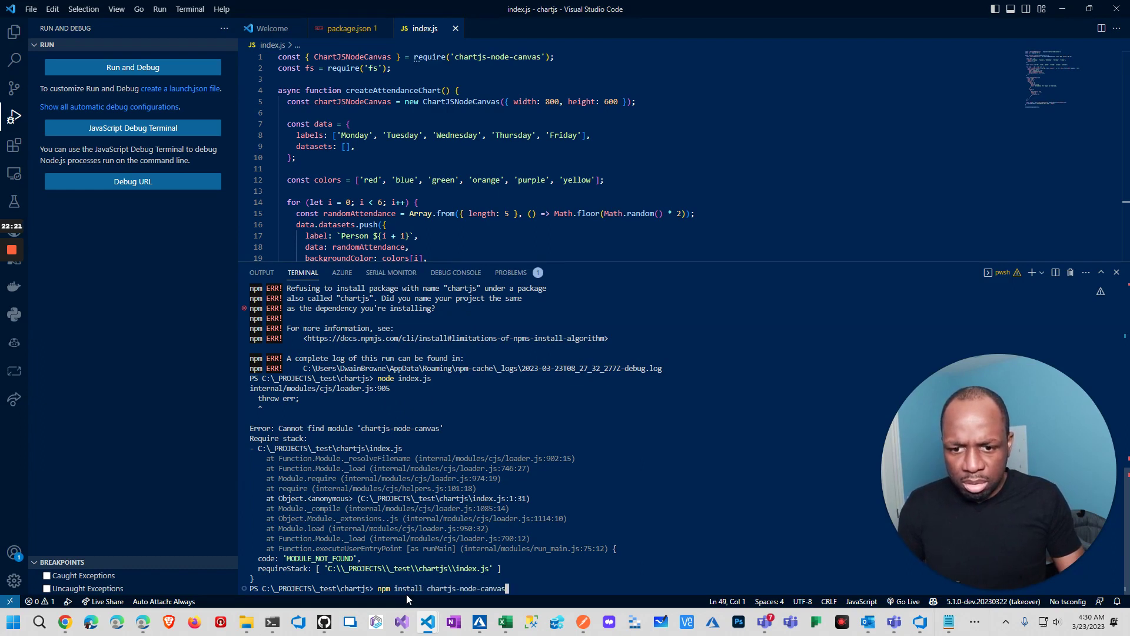
pyautogui.press('Return')
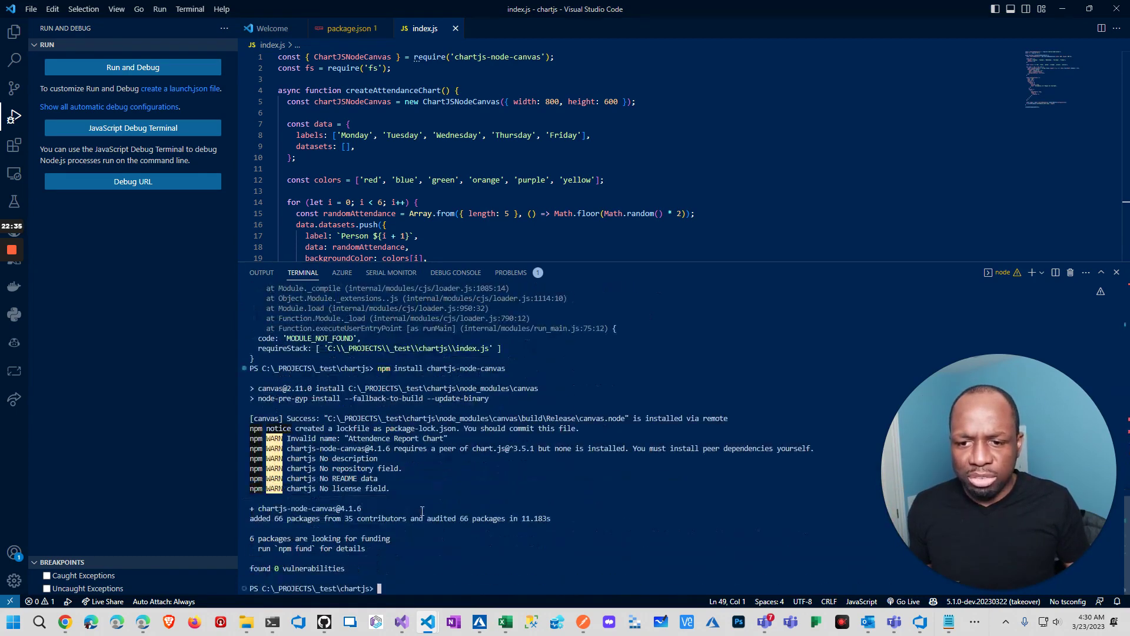
# Recall node index.js in the terminal without running it, start debugging index.js again, and close package.json
pyautogui.press('Up')
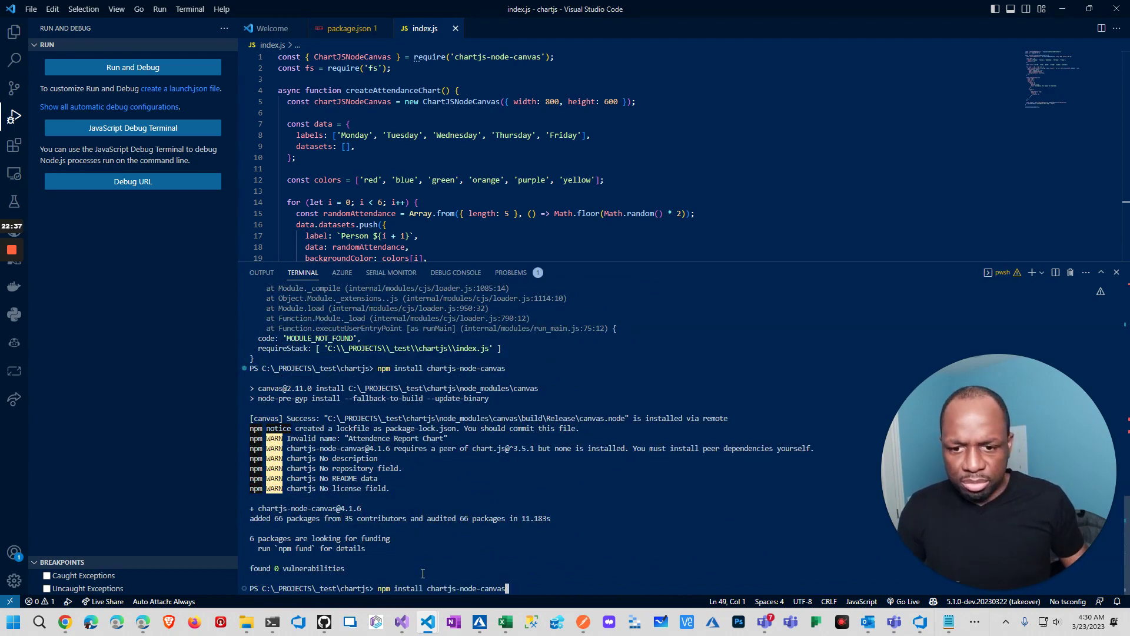
pyautogui.press('Up')
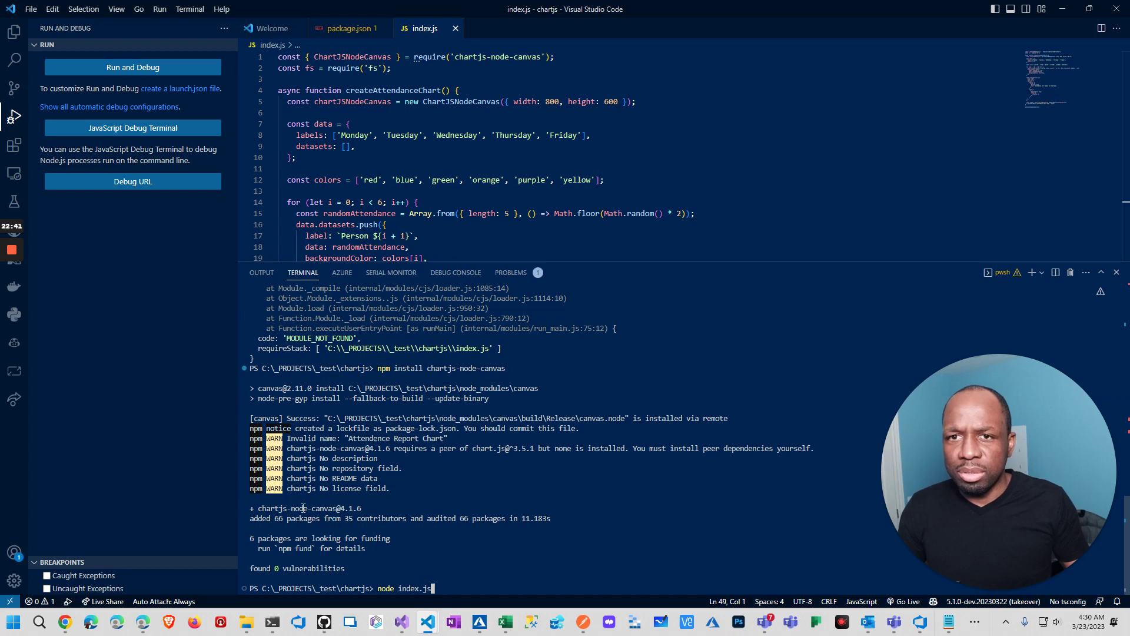
pyautogui.click(190, 443)
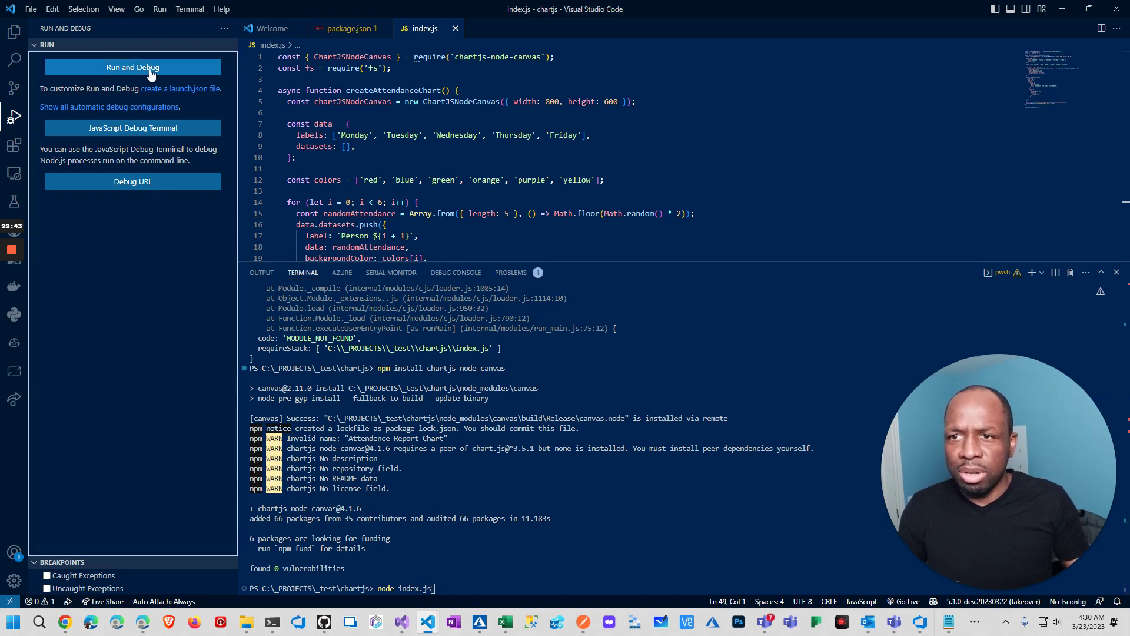
pyautogui.click(194, 67)
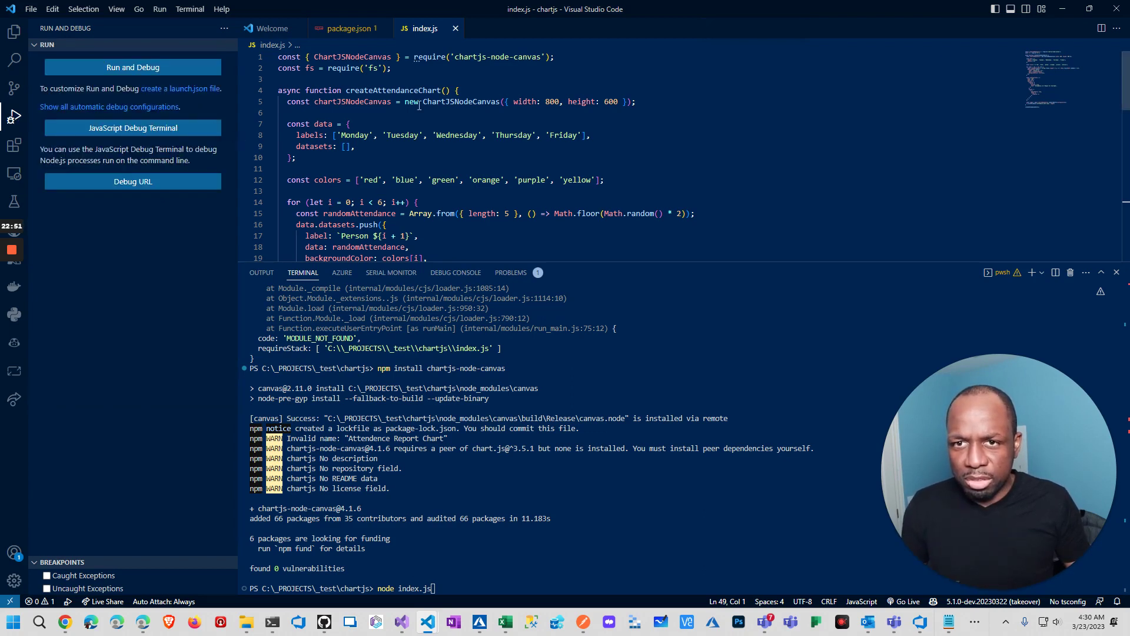
pyautogui.click(386, 29)
pyautogui.click(389, 28)
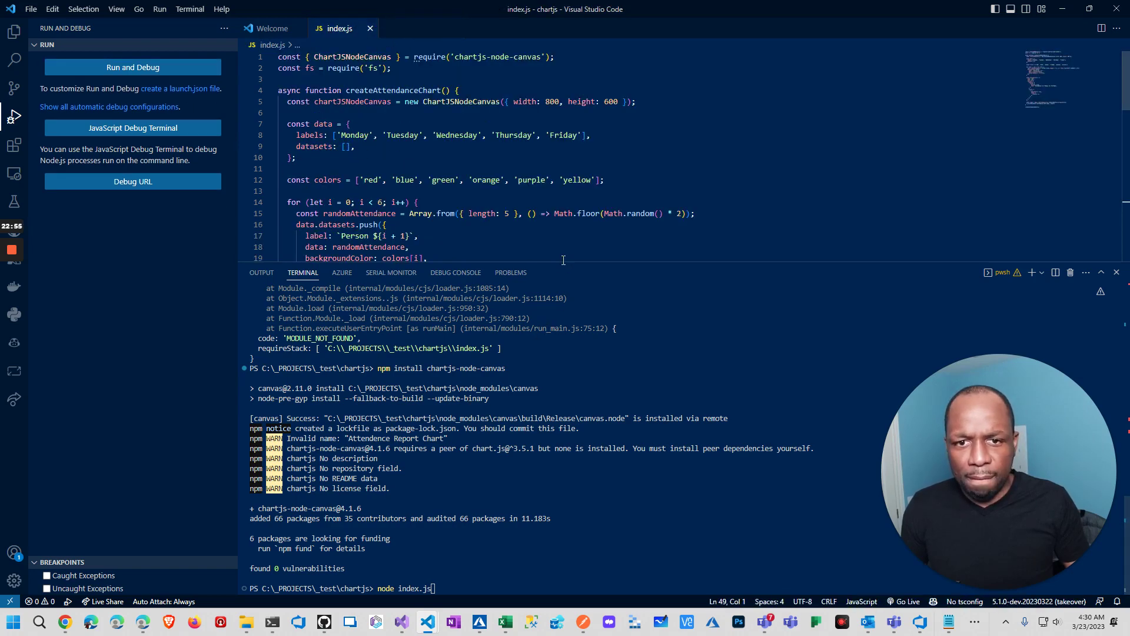
# Try to run index.js with the debugger once more and stop the debugging session
pyautogui.moveTo(560, 263); pyautogui.dragTo(560, 238)
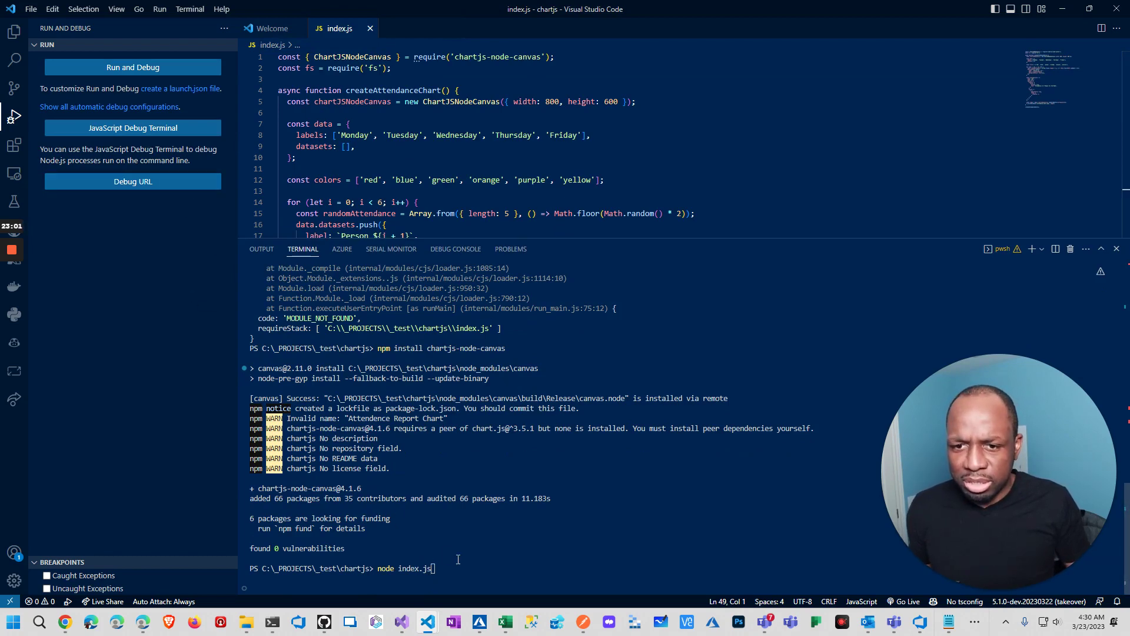
pyautogui.click(17, 34)
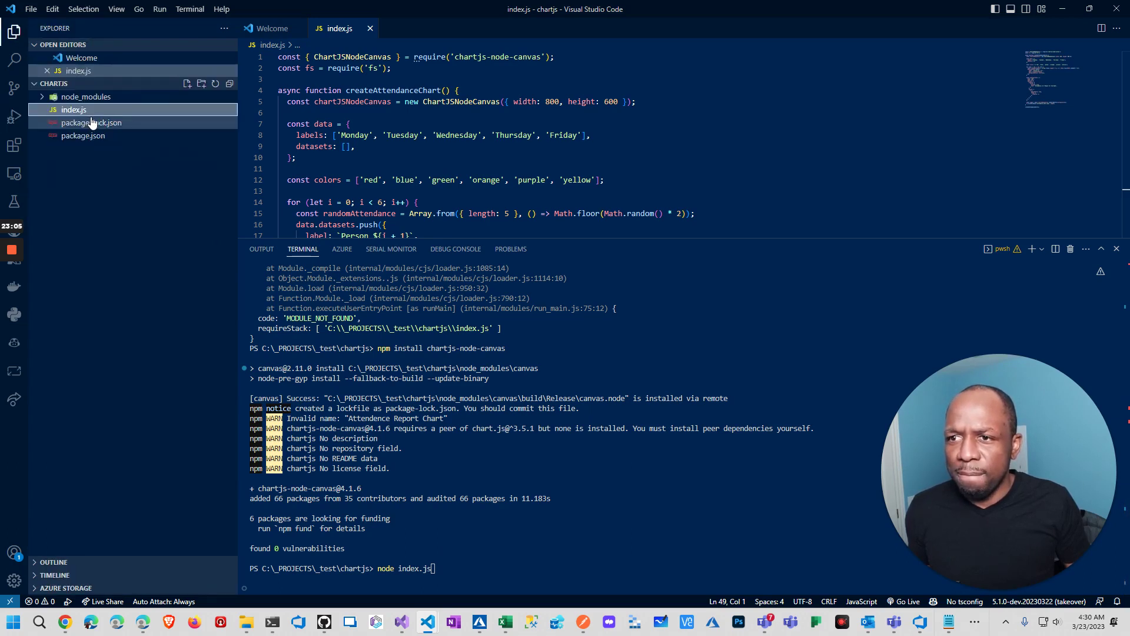
pyautogui.click(437, 576)
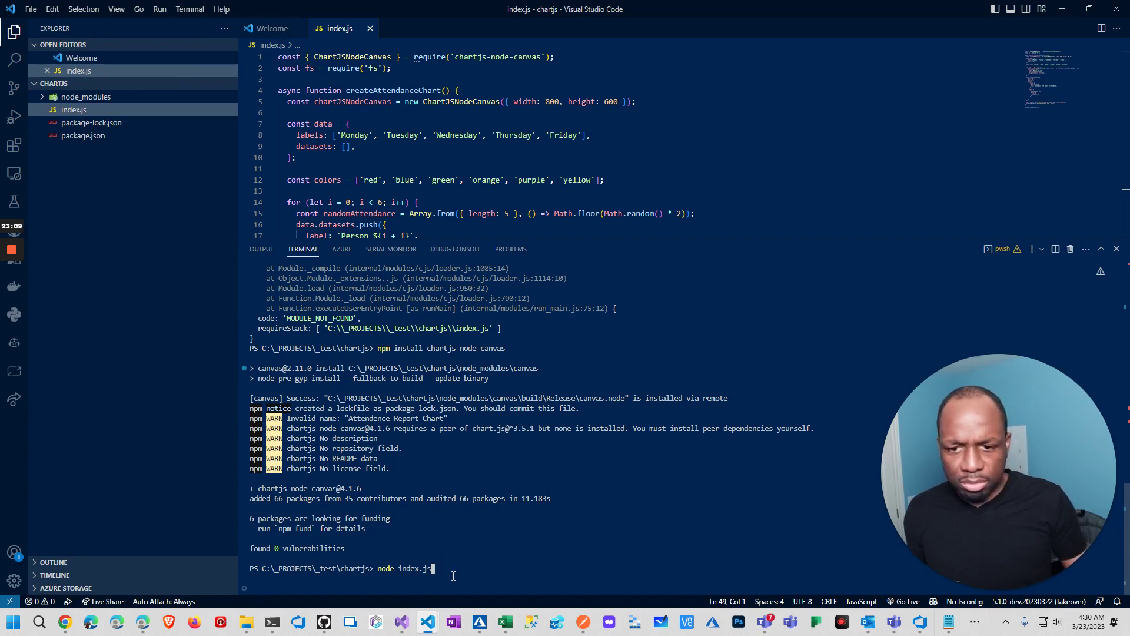
pyautogui.click(13, 115)
pyautogui.click(139, 70)
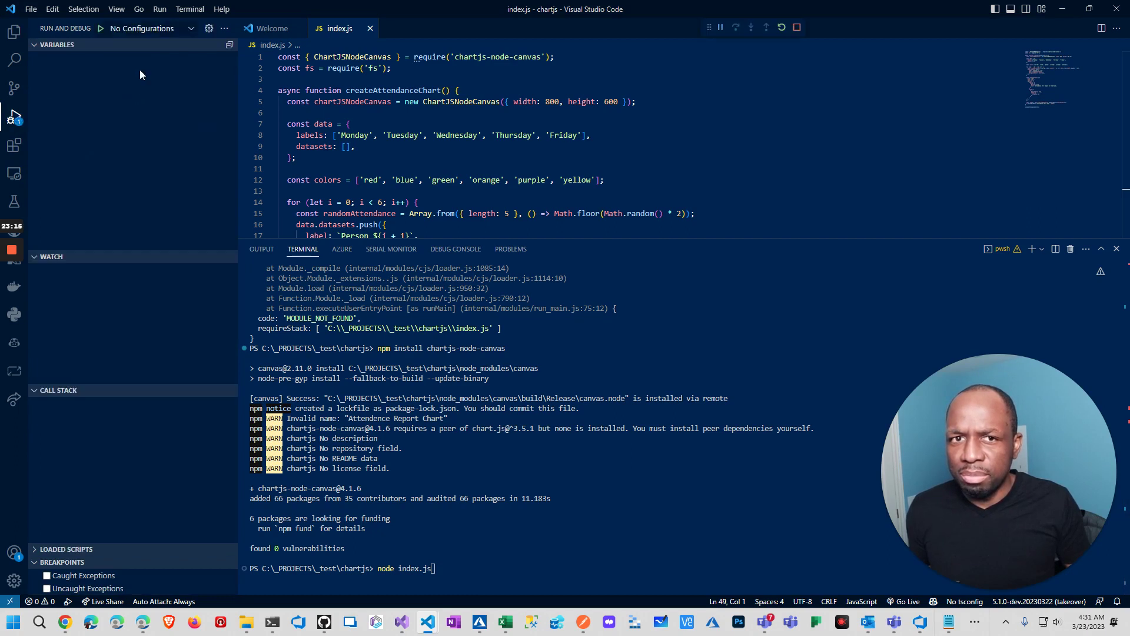
pyautogui.click(796, 29)
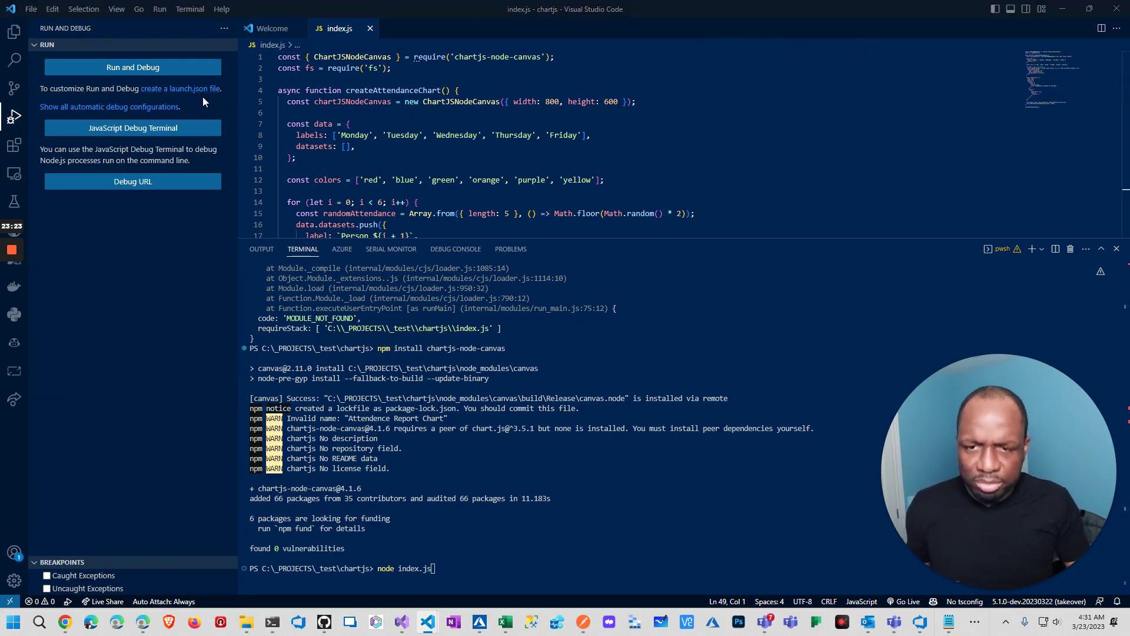
# Switch to ChatGPT in Chrome and review the structure of the sample attendance_data.json content
pyautogui.hotkey('alt', 'Tab')
pyautogui.hotkey('alt', 'Tab')
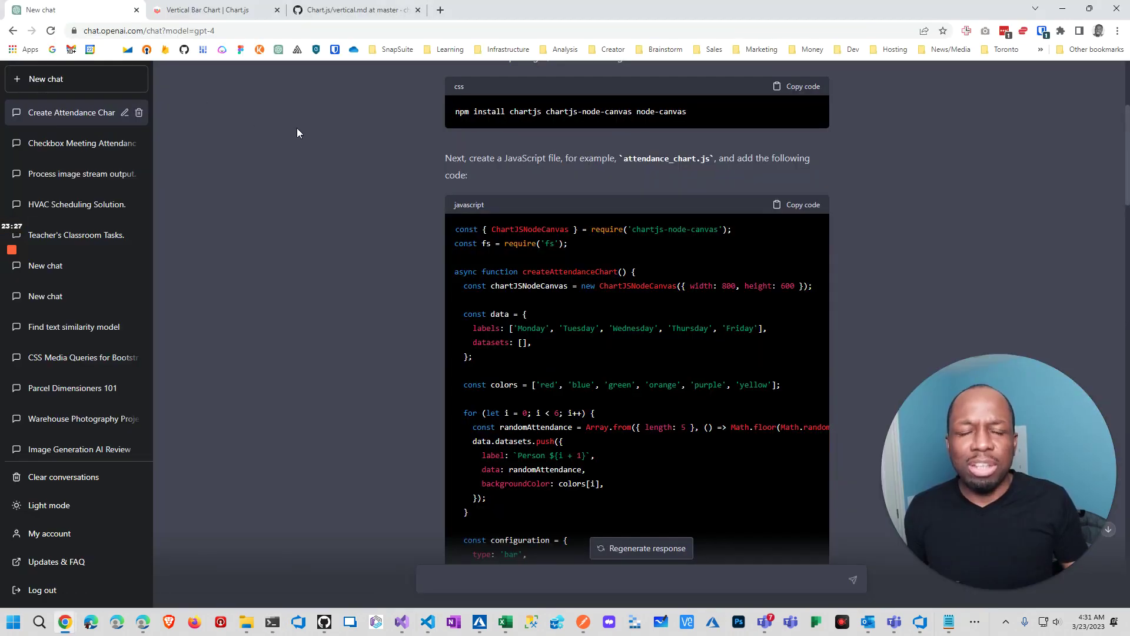
pyautogui.scroll(-12, 553, 301)
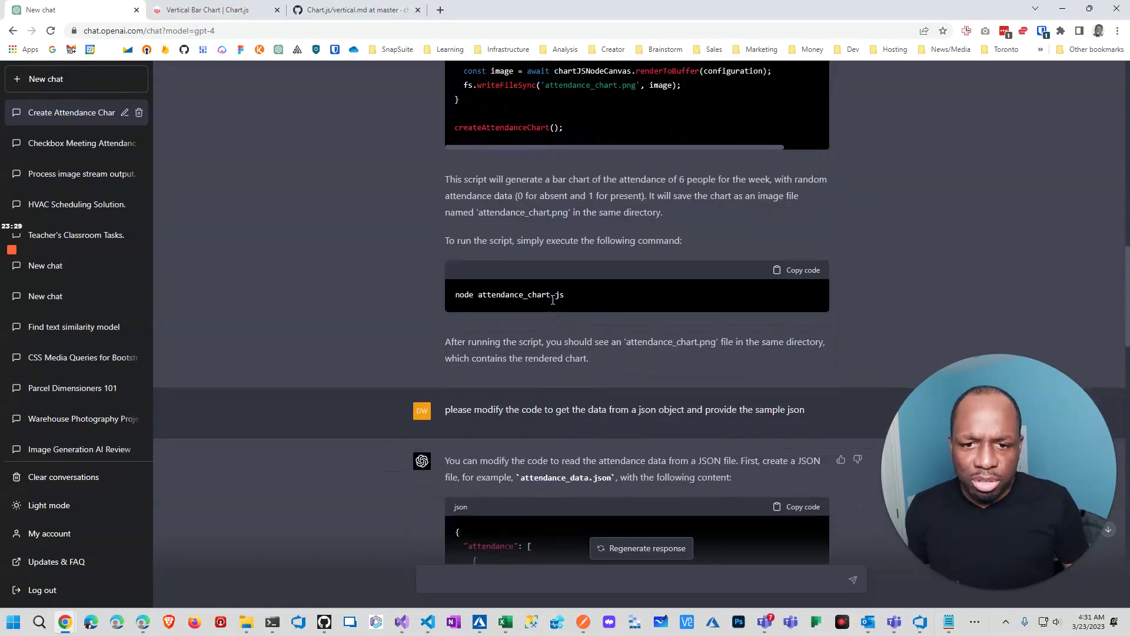
pyautogui.scroll(-7, 554, 301)
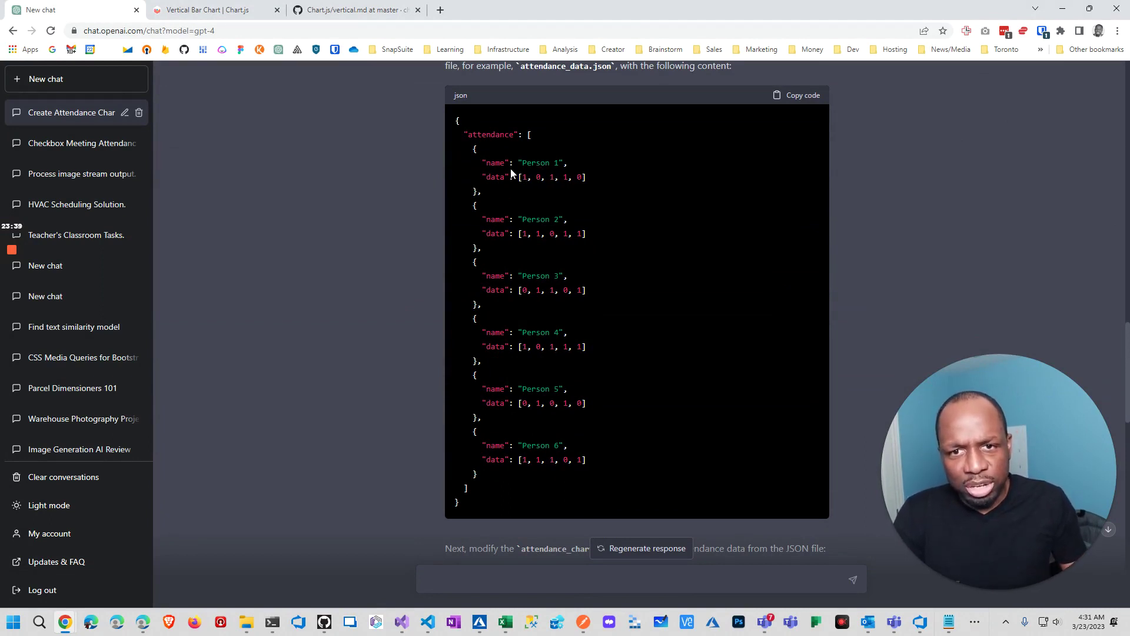
pyautogui.moveTo(474, 147); pyautogui.dragTo(477, 190)
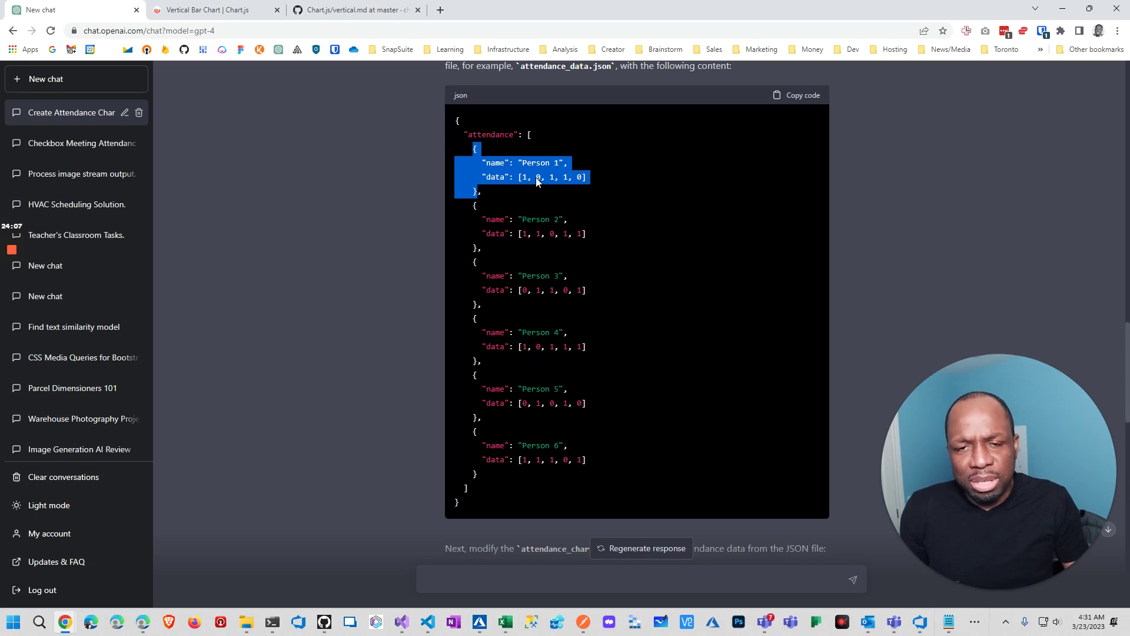
pyautogui.click(457, 127)
pyautogui.moveTo(457, 119); pyautogui.dragTo(493, 500)
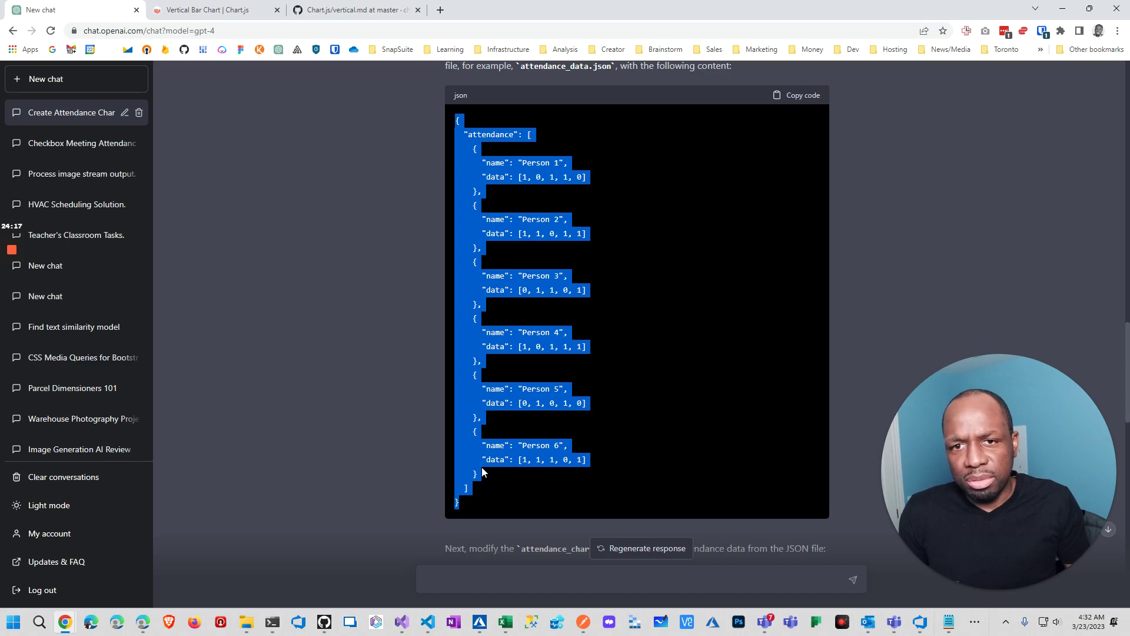
# Copy the Person 1 object from ChatGPT's sample JSON into a new Notepad document
pyautogui.moveTo(471, 148); pyautogui.dragTo(482, 191)
pyautogui.hotkey('ctrl', 'c')
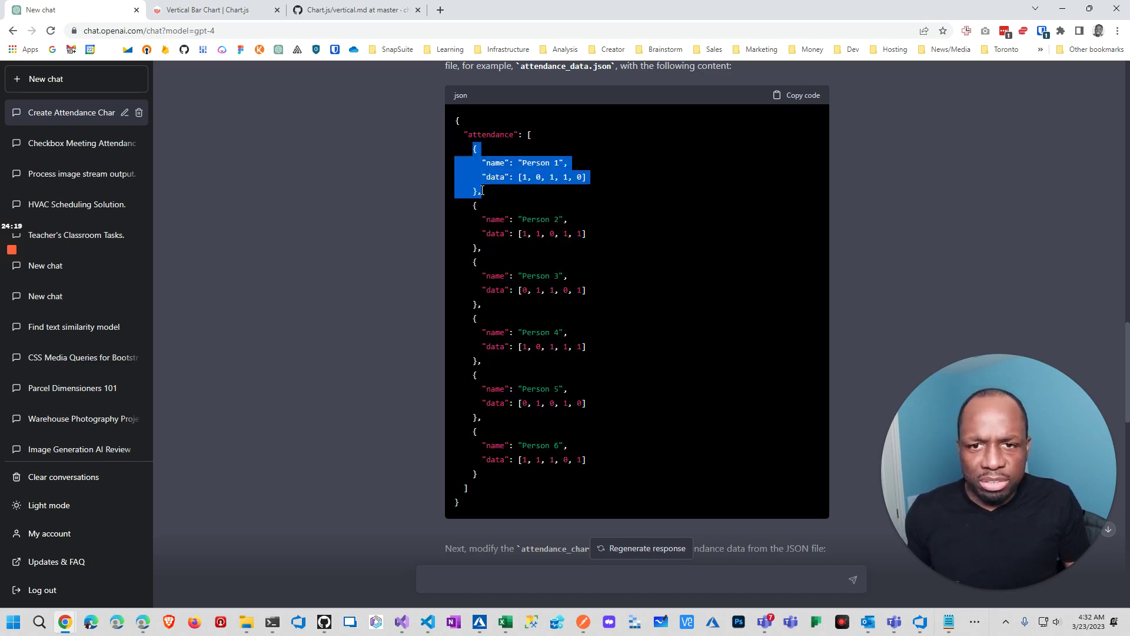
pyautogui.press('super')
pyautogui.write('note')
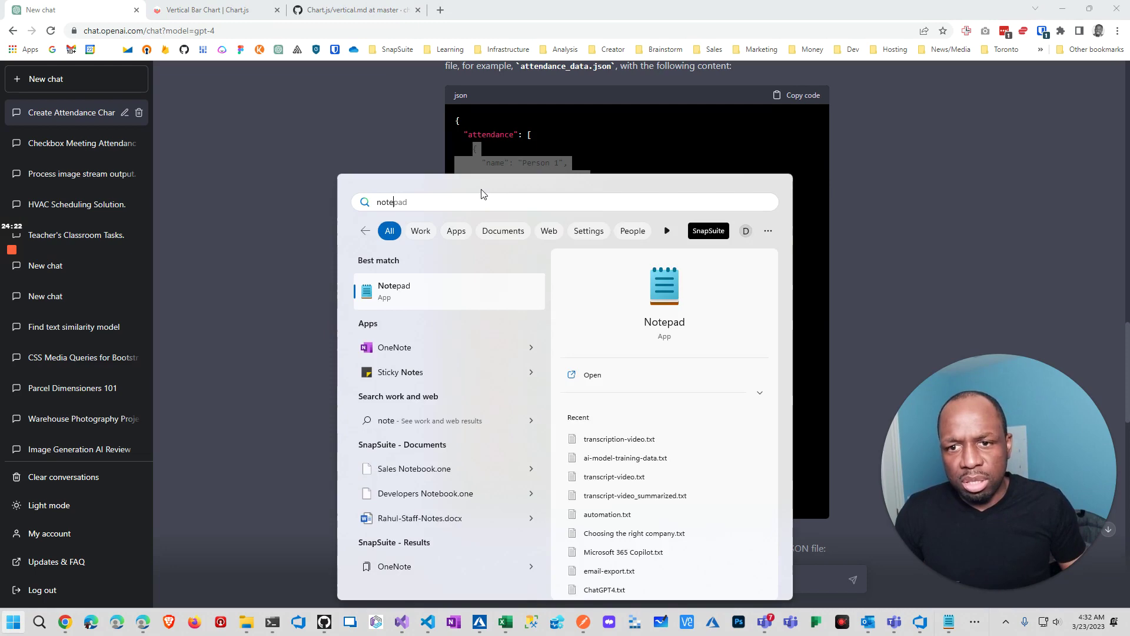
pyautogui.press('Return')
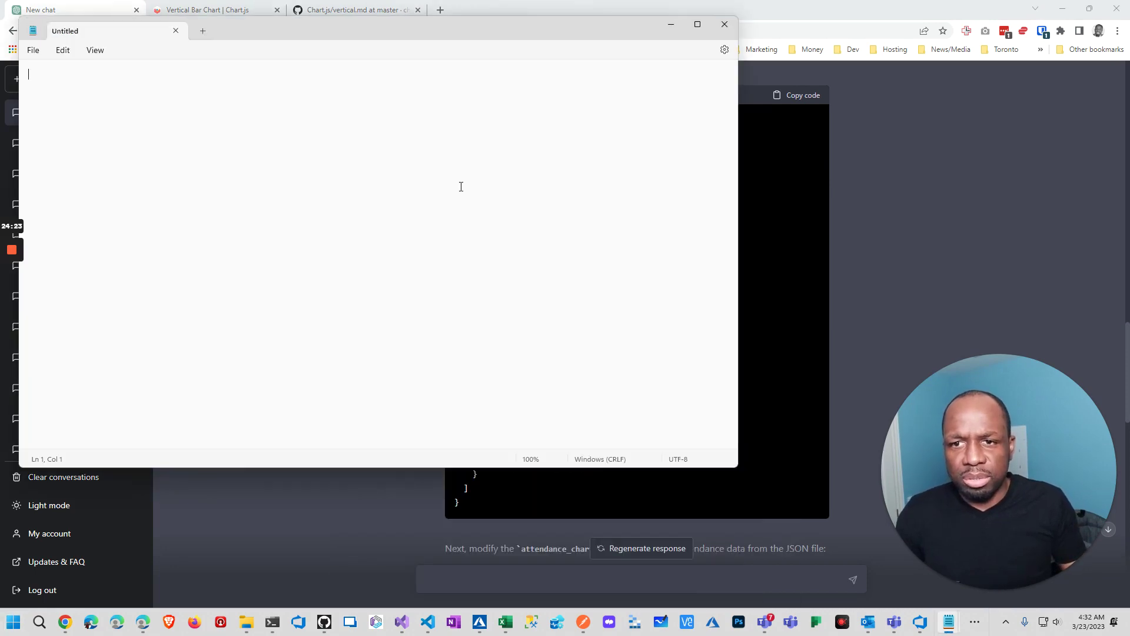
pyautogui.hotkey('ctrl', 'v')
pyautogui.moveTo(359, 34); pyautogui.dragTo(574, 81)
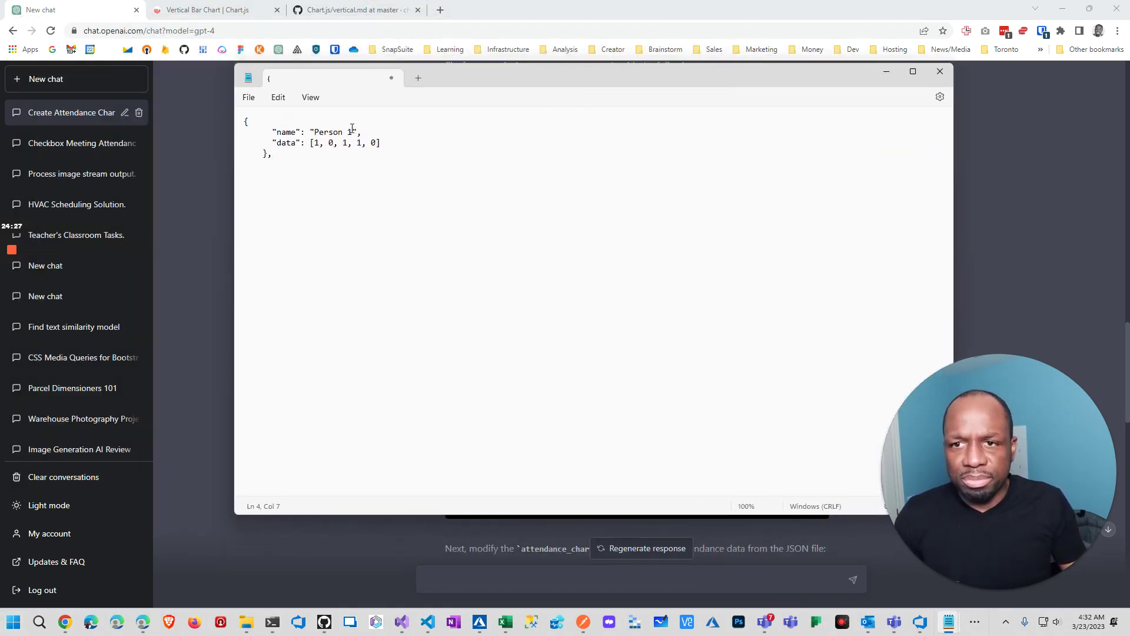
# Rename the "data" key of the Person 1 object to "datetime"
pyautogui.doubleClick(284, 139)
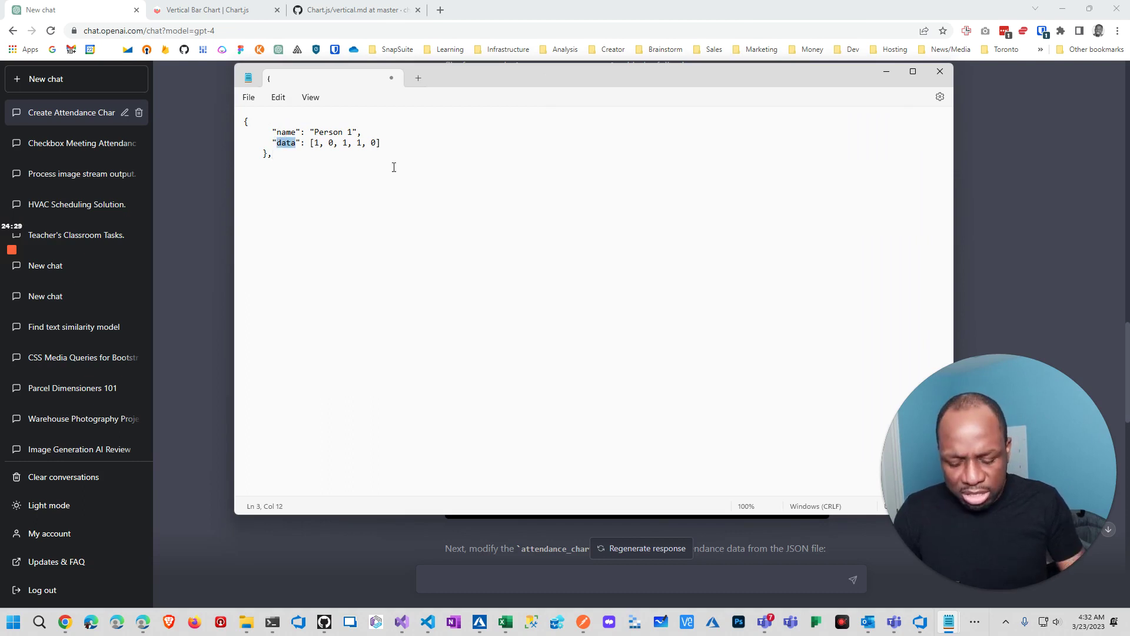
pyautogui.write('date')
pyautogui.write('&tim')
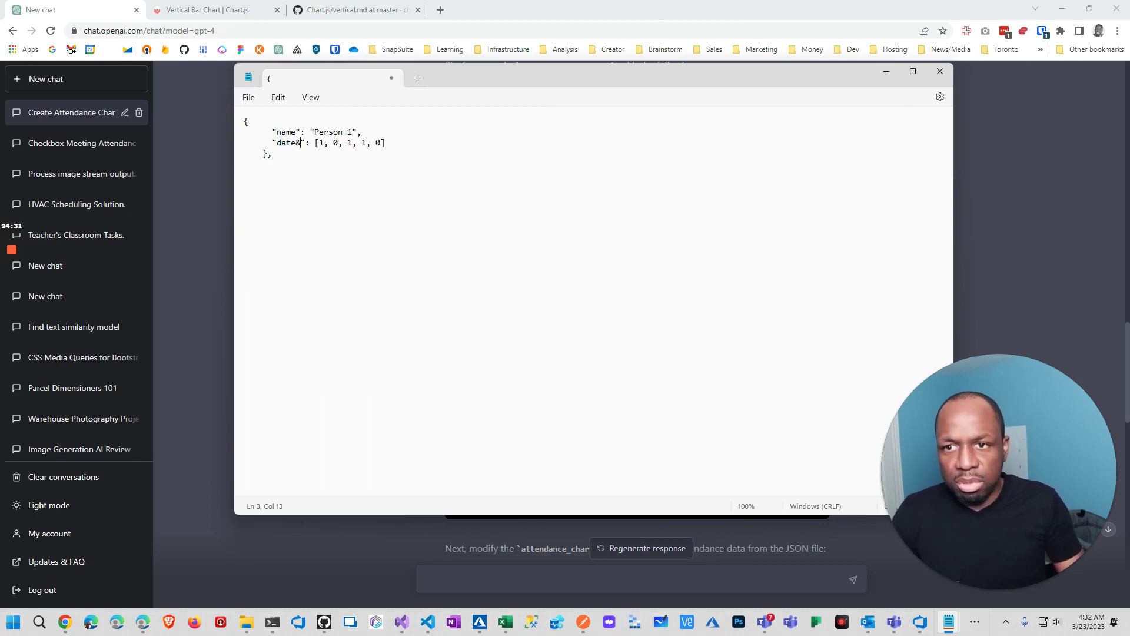
pyautogui.press('BackSpace')
pyautogui.press('BackSpace')
pyautogui.press('BackSpace')
pyautogui.press('BackSpace')
pyautogui.write('time')
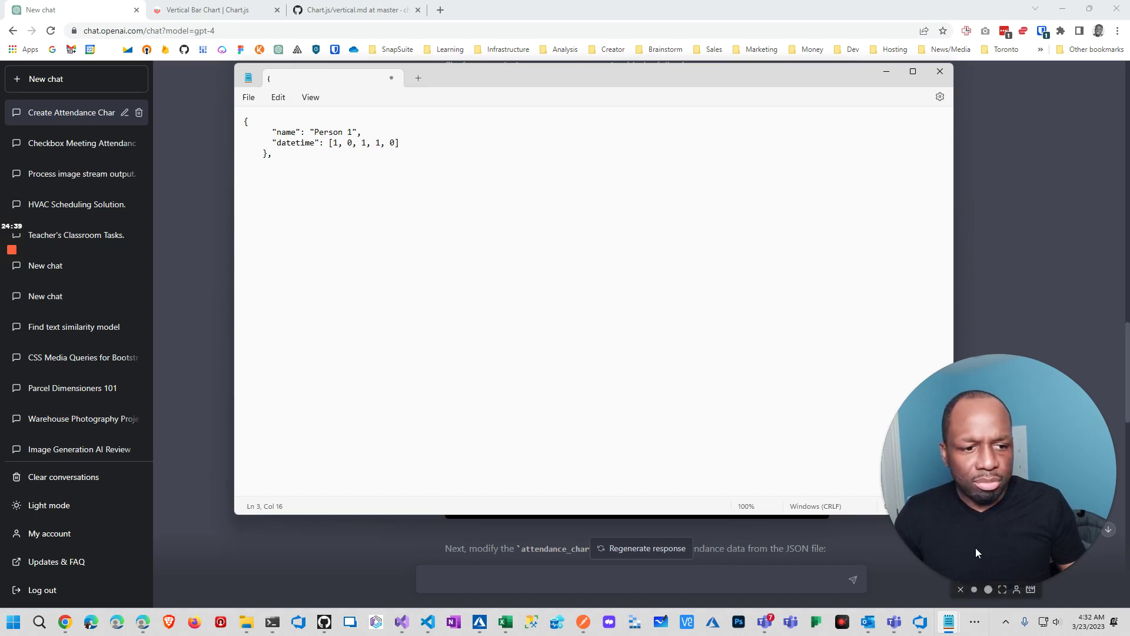
# Search Google for current utc time and replace the datetime array in Notepad with the copied date Thursday, March 23, 2023
pyautogui.click(456, 58)
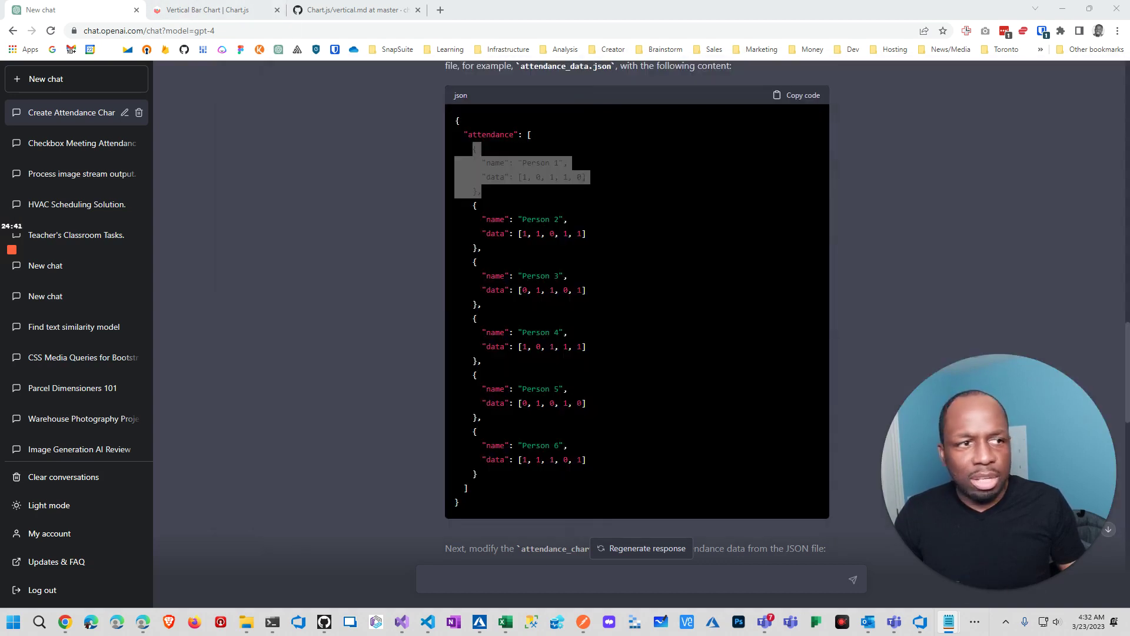
pyautogui.click(440, 10)
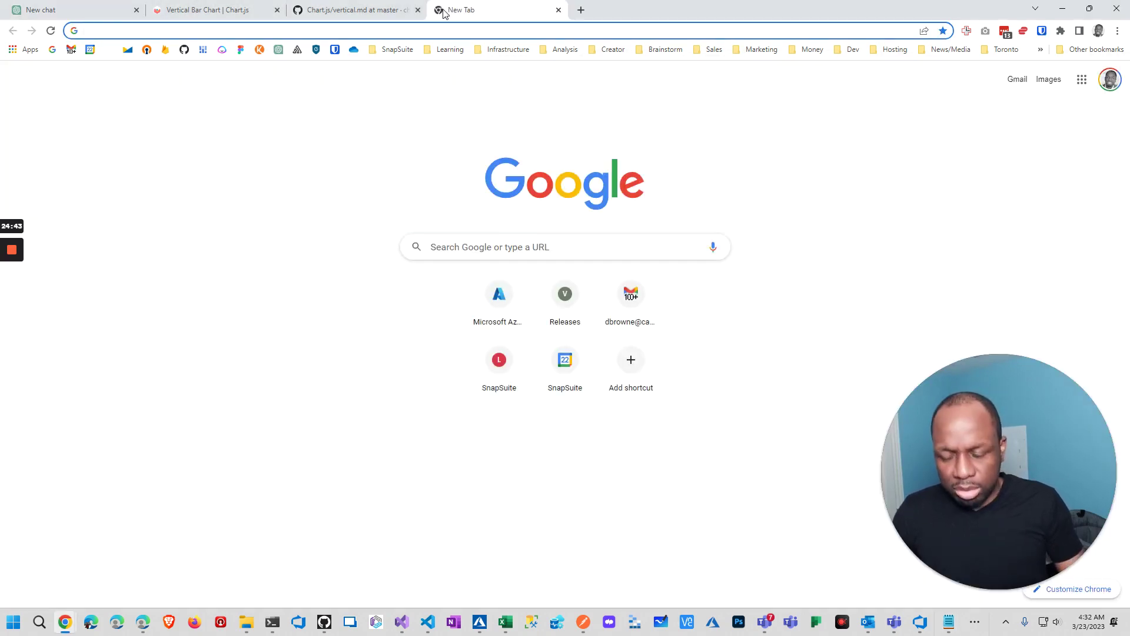
pyautogui.write('current ut')
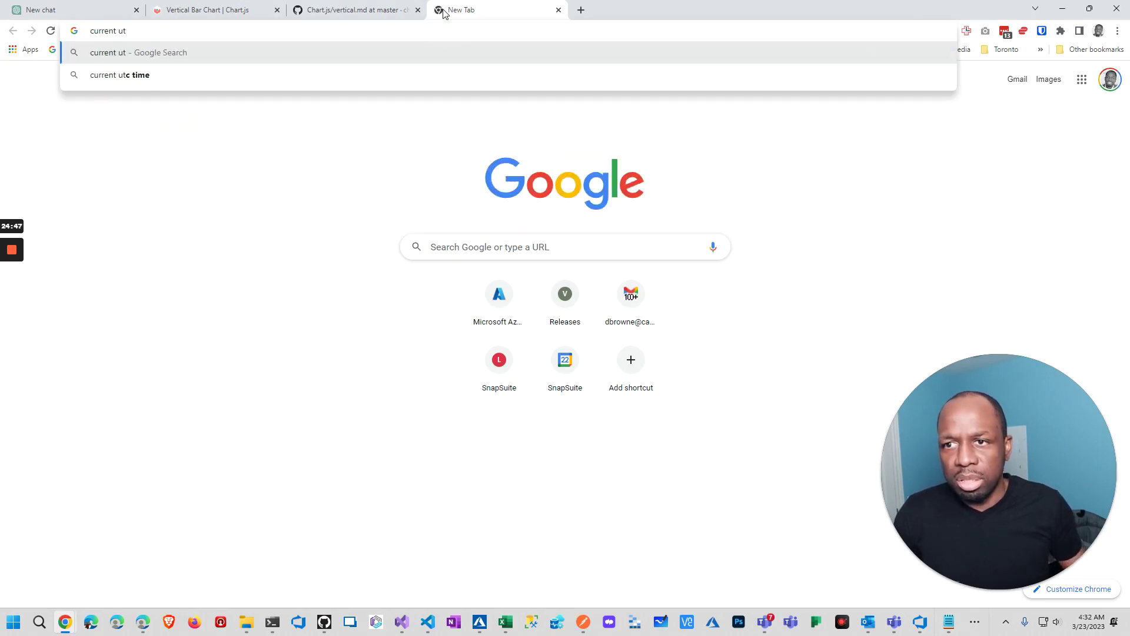
pyautogui.click(120, 75)
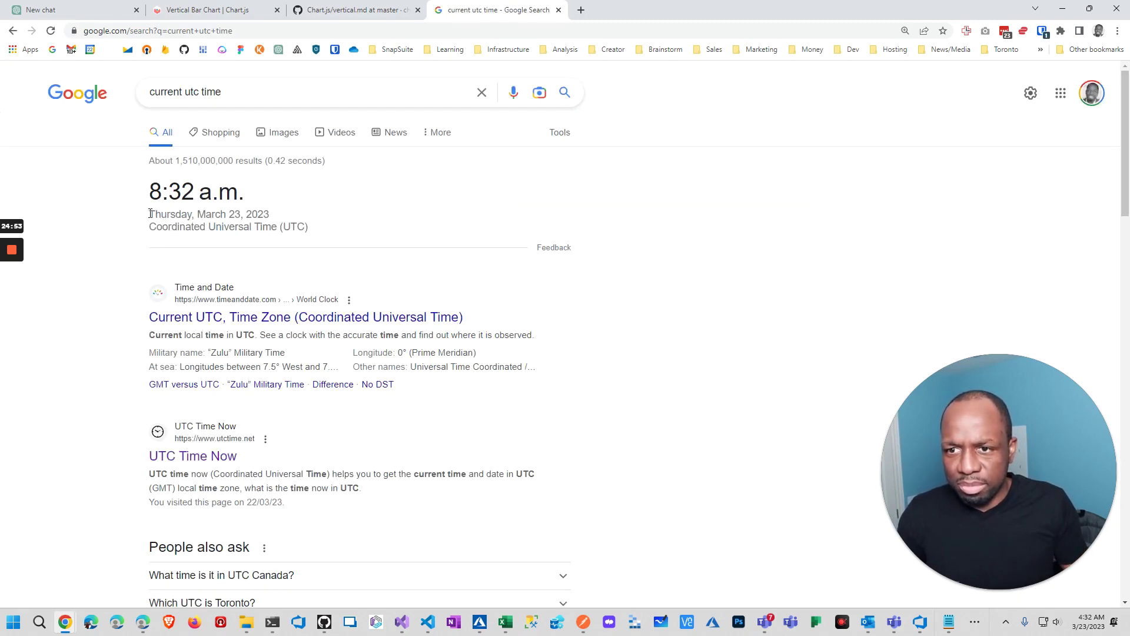
pyautogui.moveTo(276, 213); pyautogui.dragTo(152, 214)
pyautogui.hotkey('ctrl', 'c')
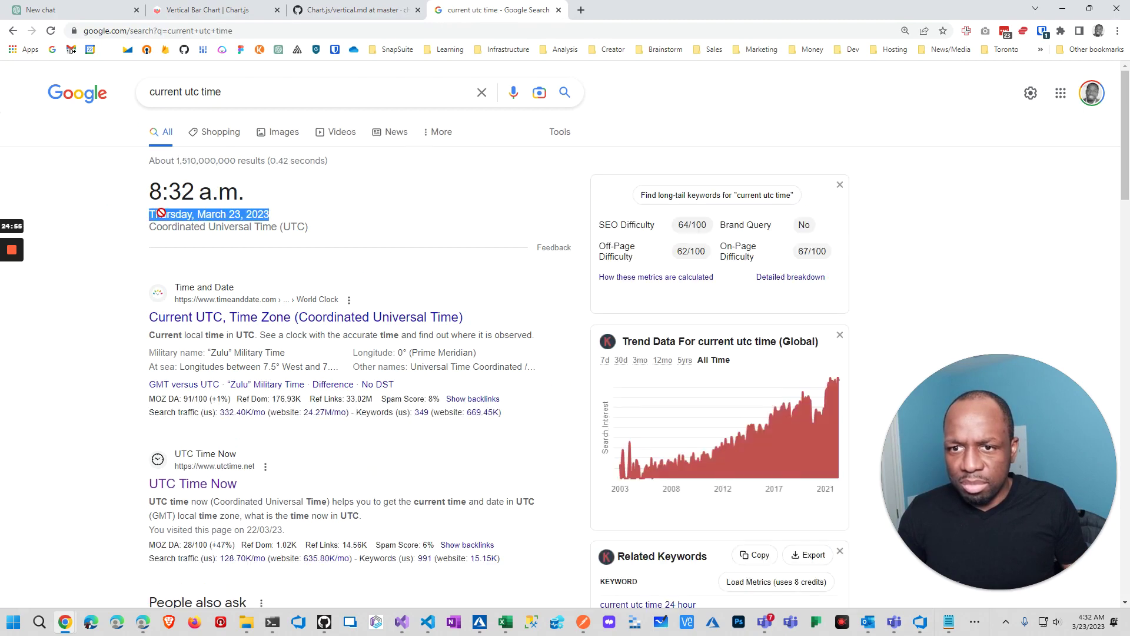
pyautogui.hotkey('alt', 'Tab')
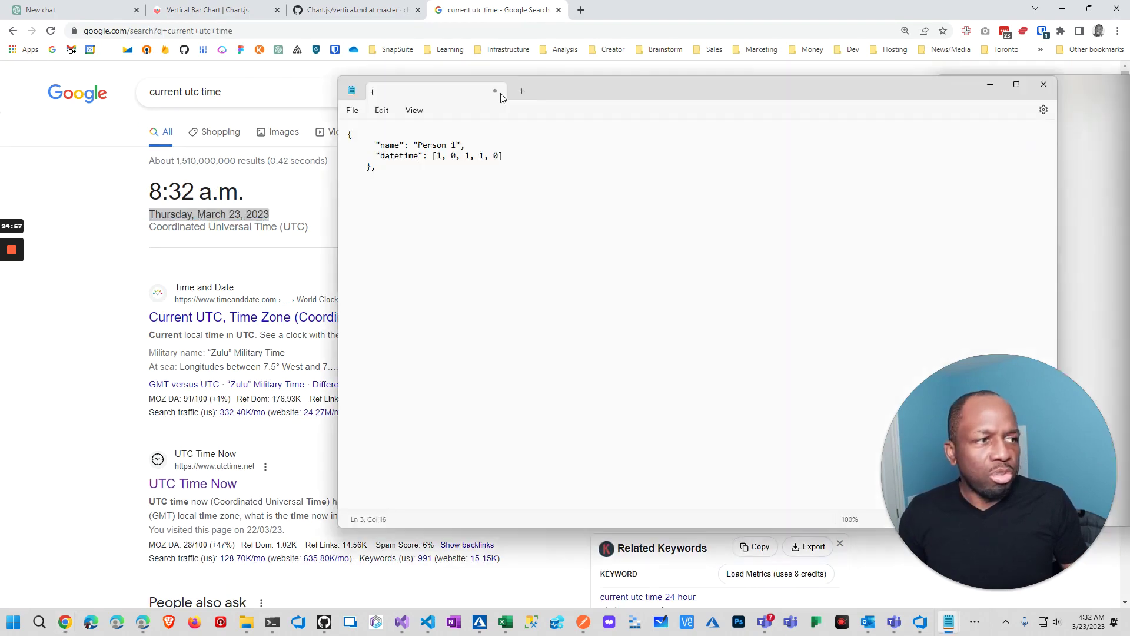
pyautogui.moveTo(276, 148); pyautogui.dragTo(362, 148)
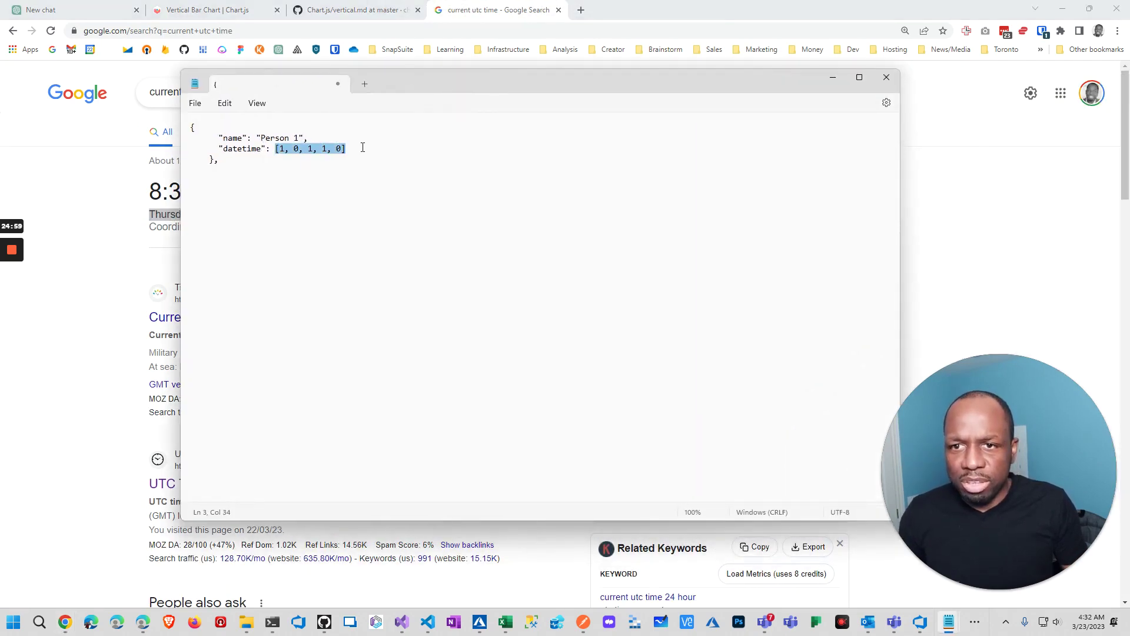
pyautogui.hotkey('ctrl', 'v')
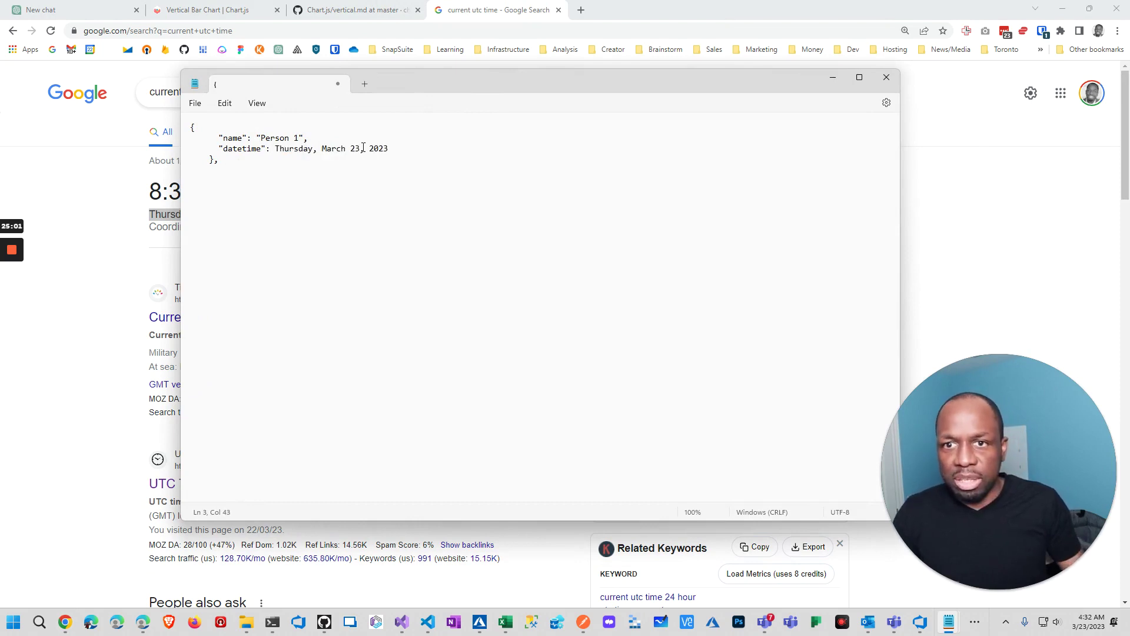
# Add an "attended":true property on a new line below datetime
pyautogui.press('Return')
pyautogui.write('"')
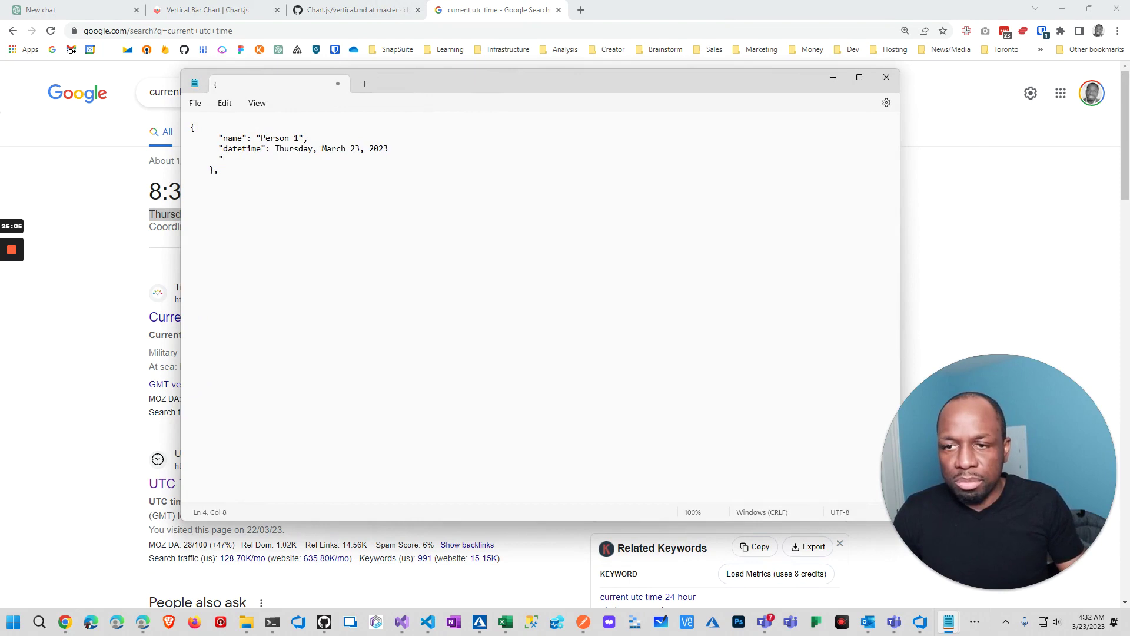
pyautogui.write('attended')
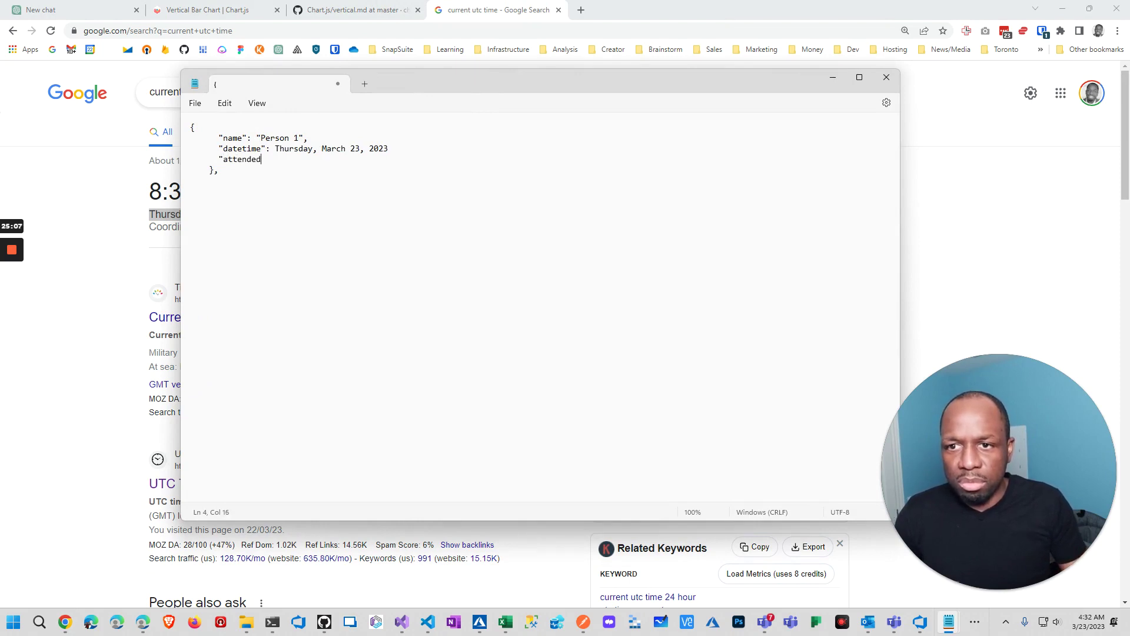
pyautogui.write('"')
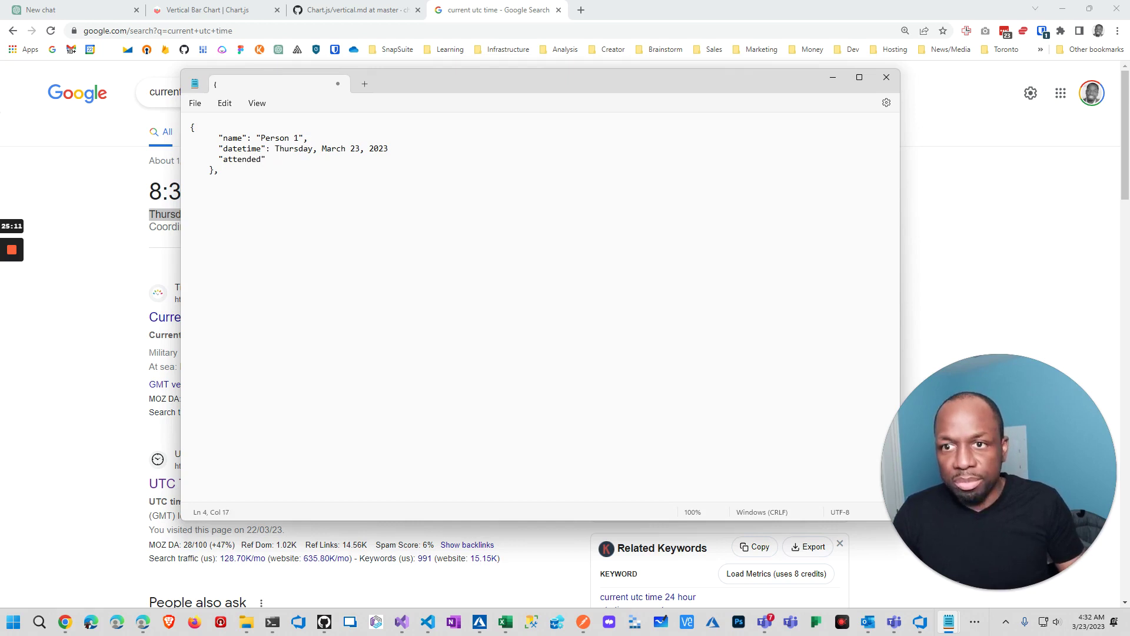
pyautogui.write(':tr')
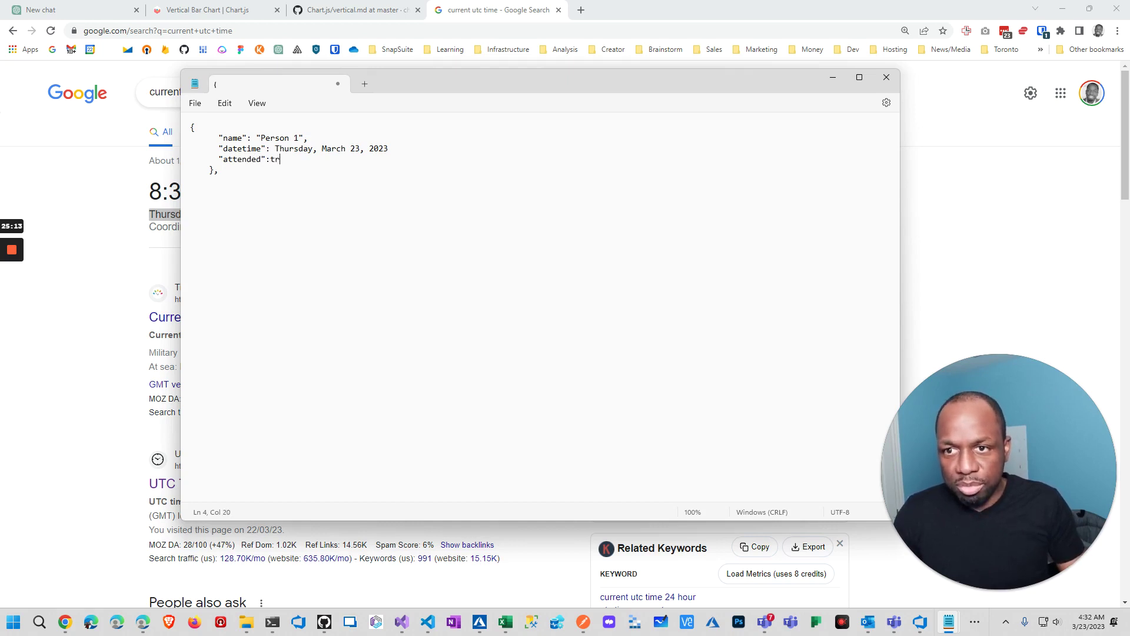
pyautogui.write('ue')
# Remove the comma after the object's closing brace and indent its opening brace to line up
pyautogui.click(257, 149)
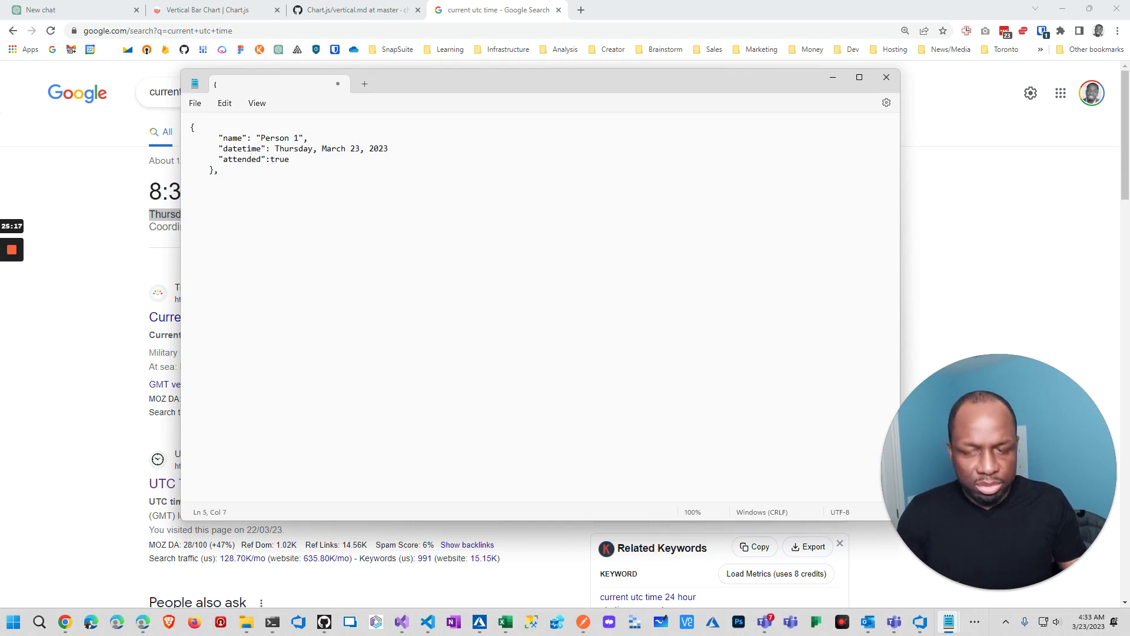
pyautogui.press('BackSpace')
pyautogui.click(193, 128)
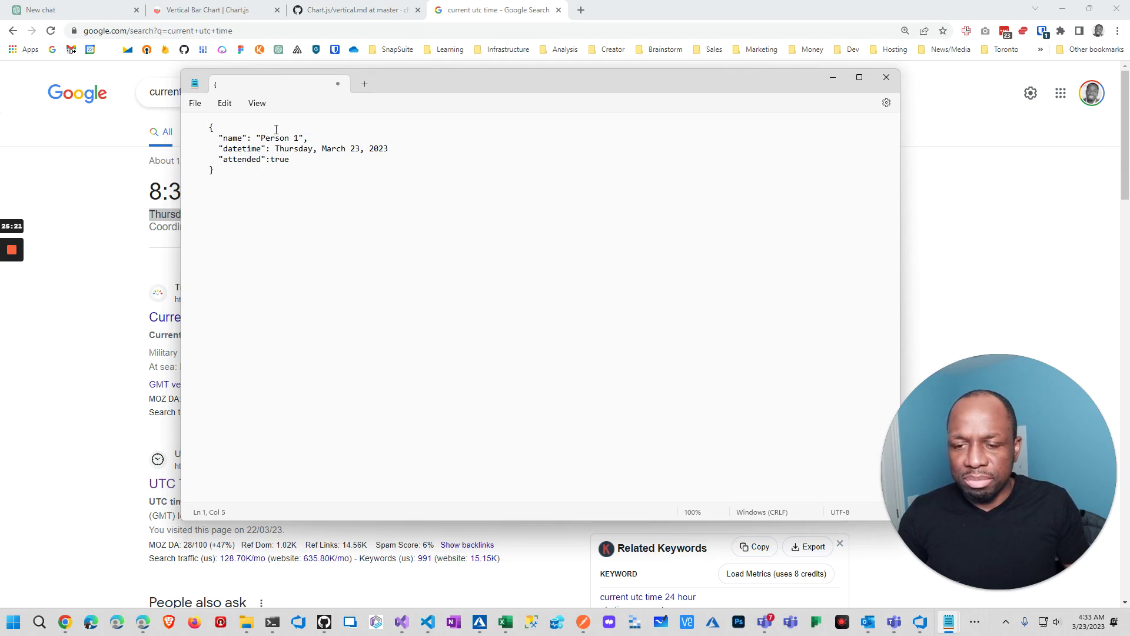
pyautogui.press('BackSpace')
pyautogui.click(300, 159)
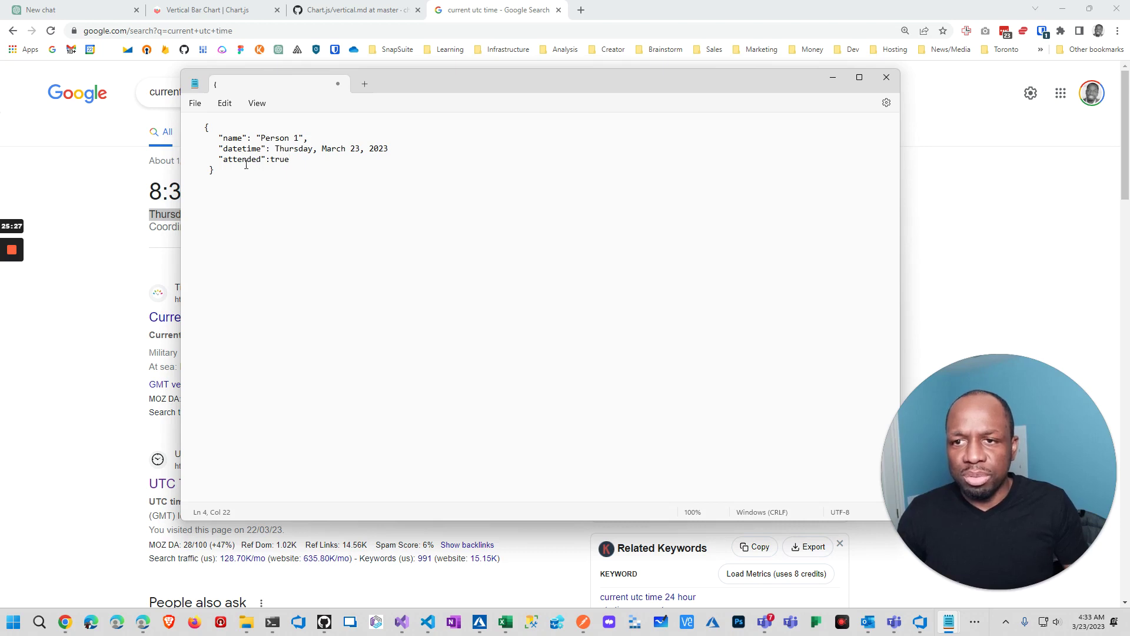
# Duplicate the whole Person 1 object on the line below, separating the two objects with a comma
pyautogui.moveTo(209, 177); pyautogui.dragTo(201, 123)
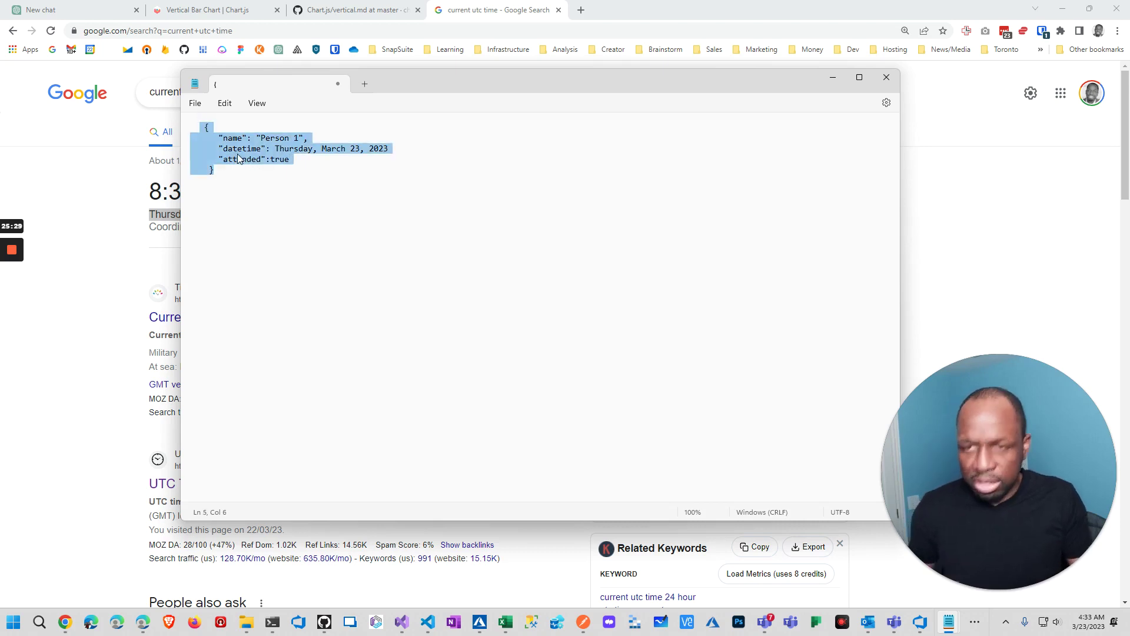
pyautogui.click(244, 176)
pyautogui.write(',')
pyautogui.press('Return')
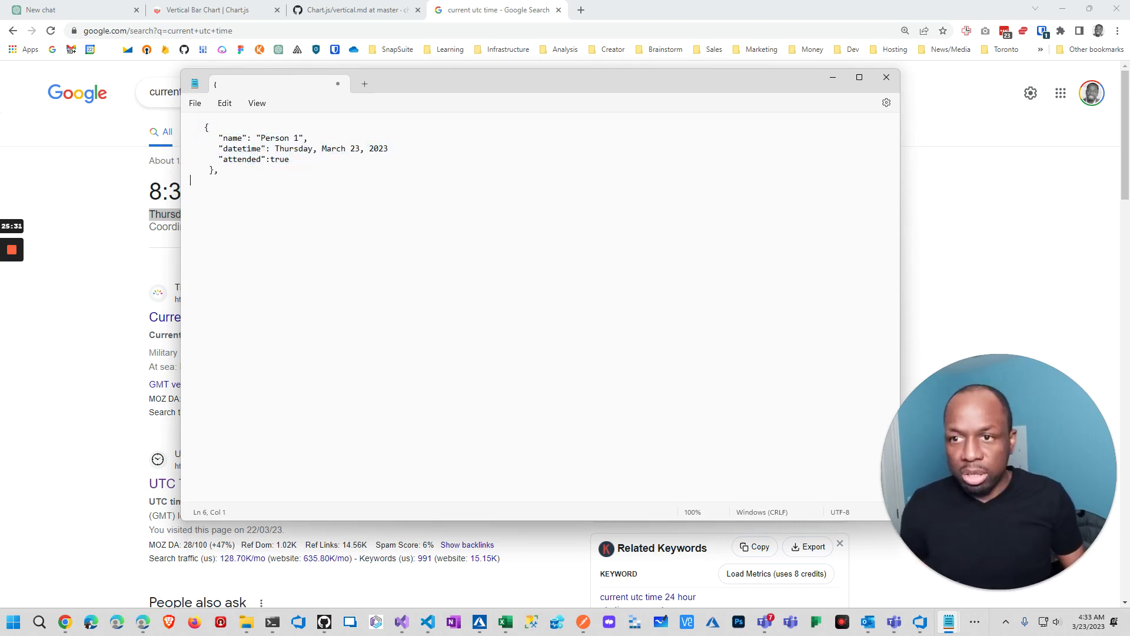
pyautogui.write('{       "name": "Person 1",       "datetime": Thursday, March 23, 2023       "attended":true     }')
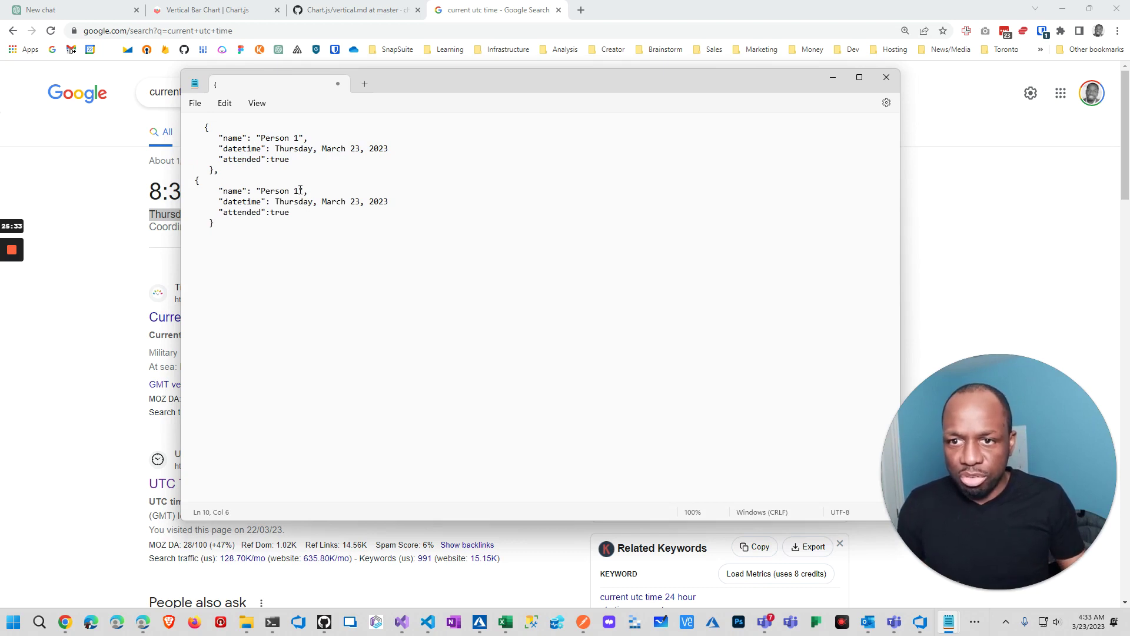
# Change the second object's name to Person 2 and add a comma-separated copy of it below, named Person 4
pyautogui.doubleClick(297, 191)
pyautogui.write('2')
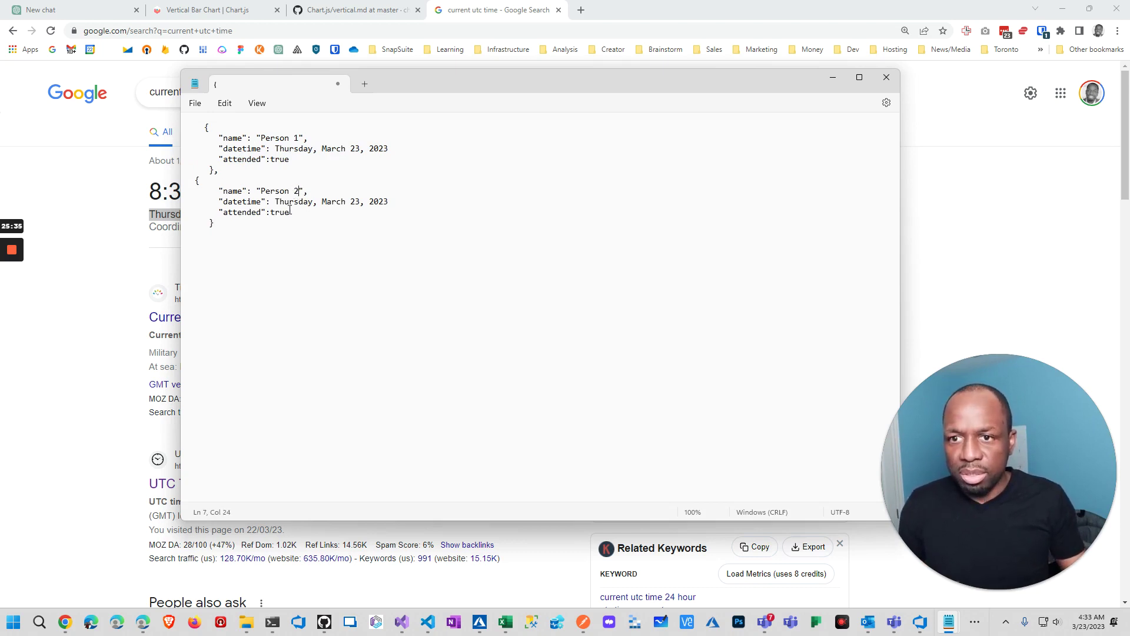
pyautogui.moveTo(211, 232); pyautogui.dragTo(193, 179)
pyautogui.hotkey('ctrl', 'c')
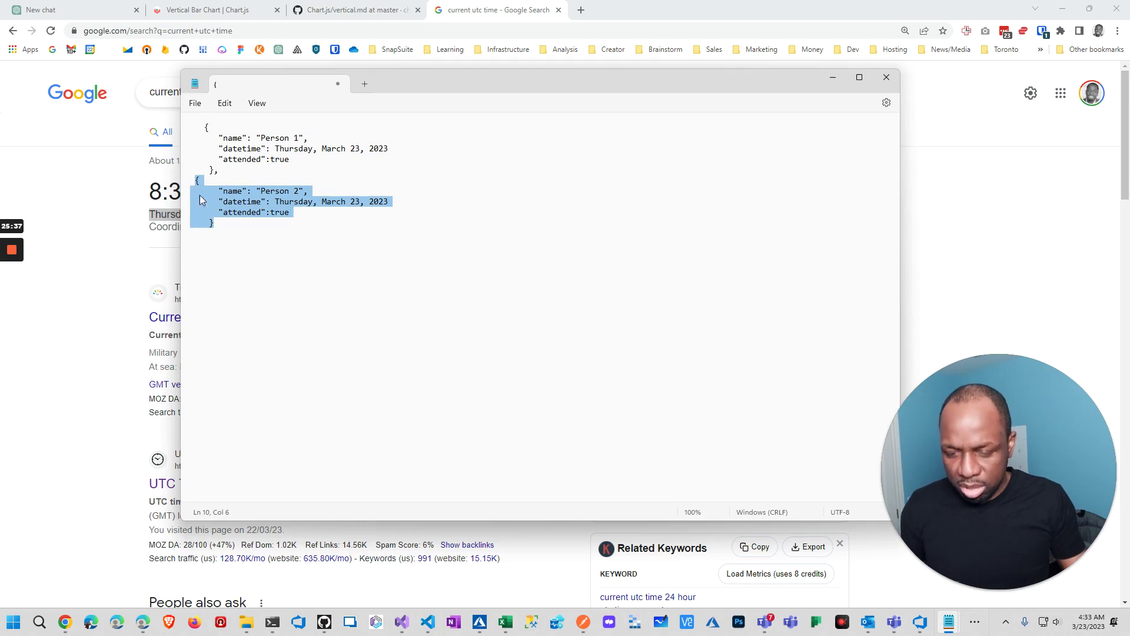
pyautogui.click(230, 224)
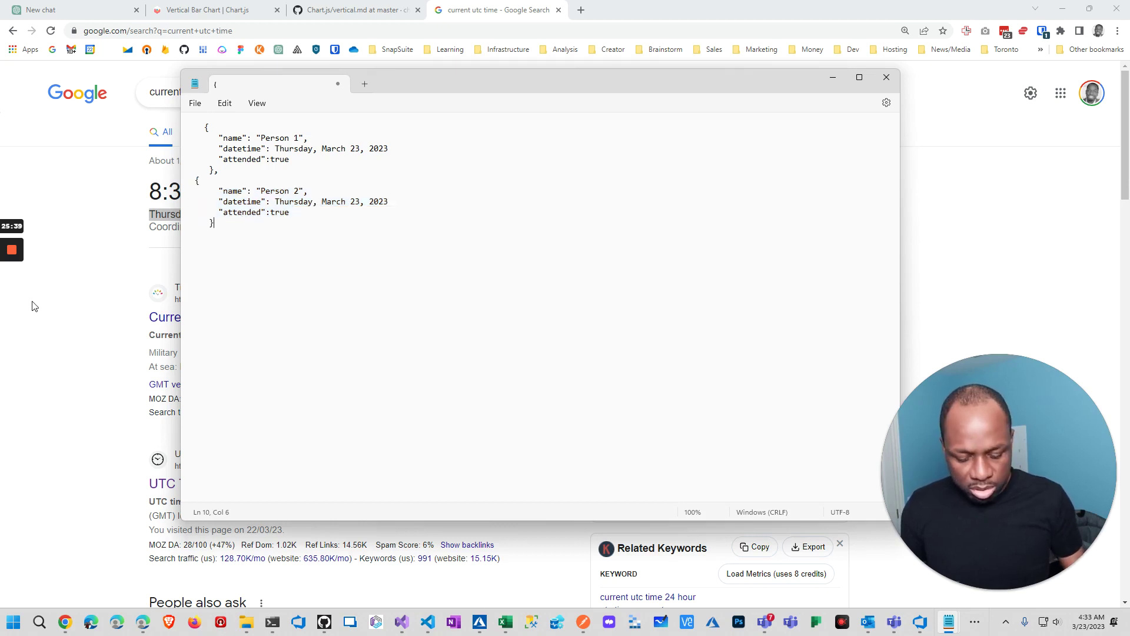
pyautogui.write(',')
pyautogui.press('Return')
pyautogui.hotkey('ctrl', 'v')
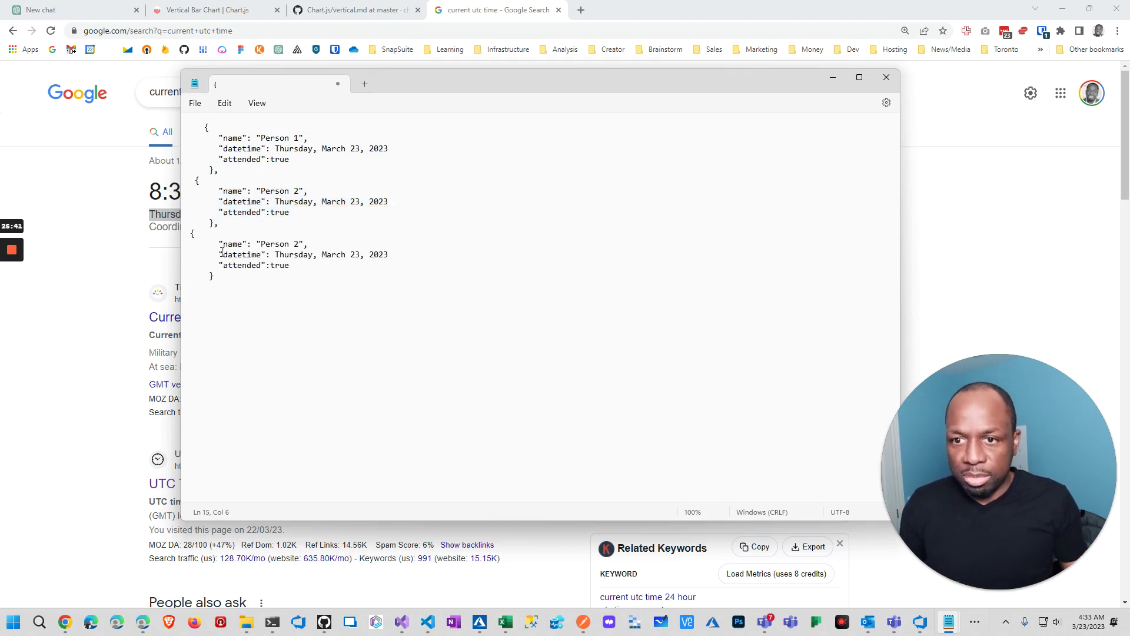
pyautogui.doubleClick(298, 244)
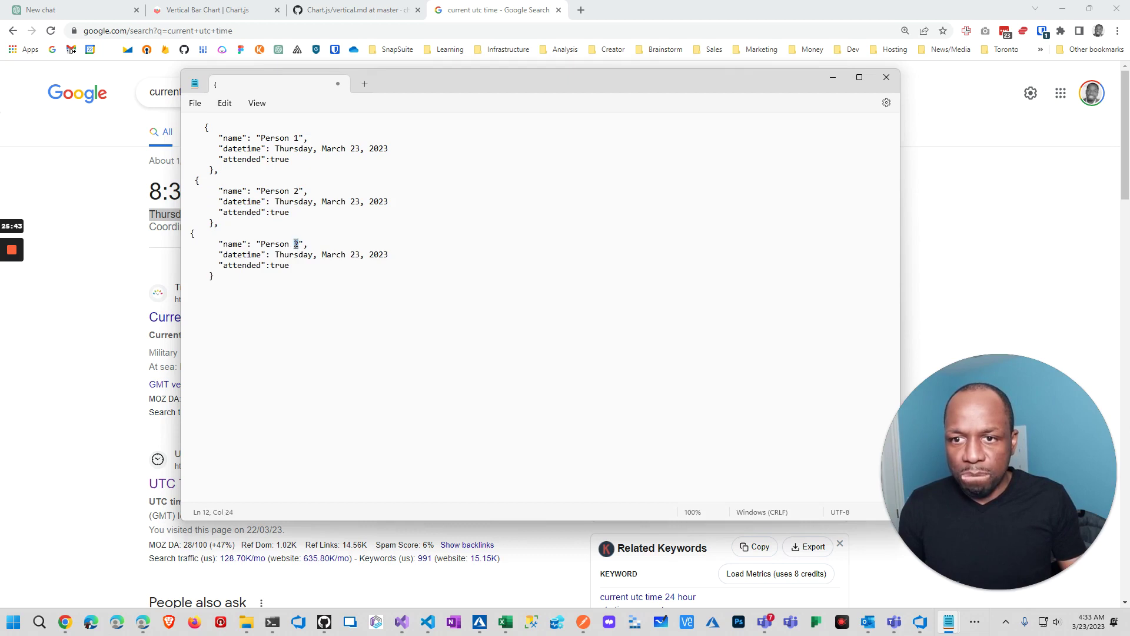
pyautogui.write('4')
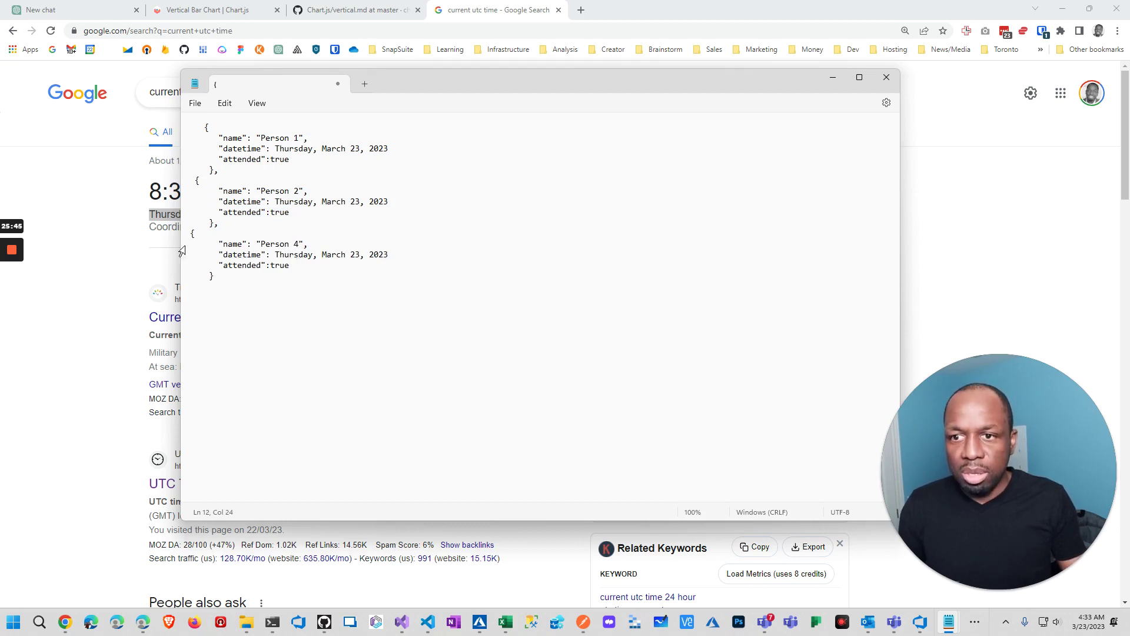
# Indent the opening braces of the Person 2 and Person 4 objects to line up with the first object's brace
pyautogui.moveTo(184, 234); pyautogui.dragTo(186, 239)
pyautogui.press('Left')
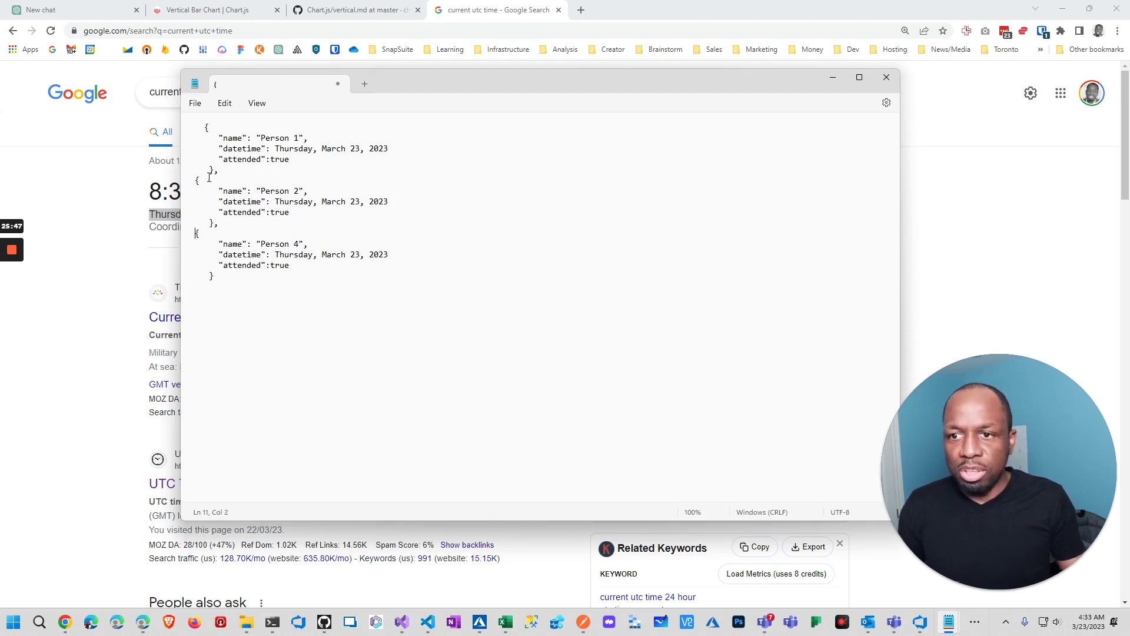
pyautogui.click(196, 180)
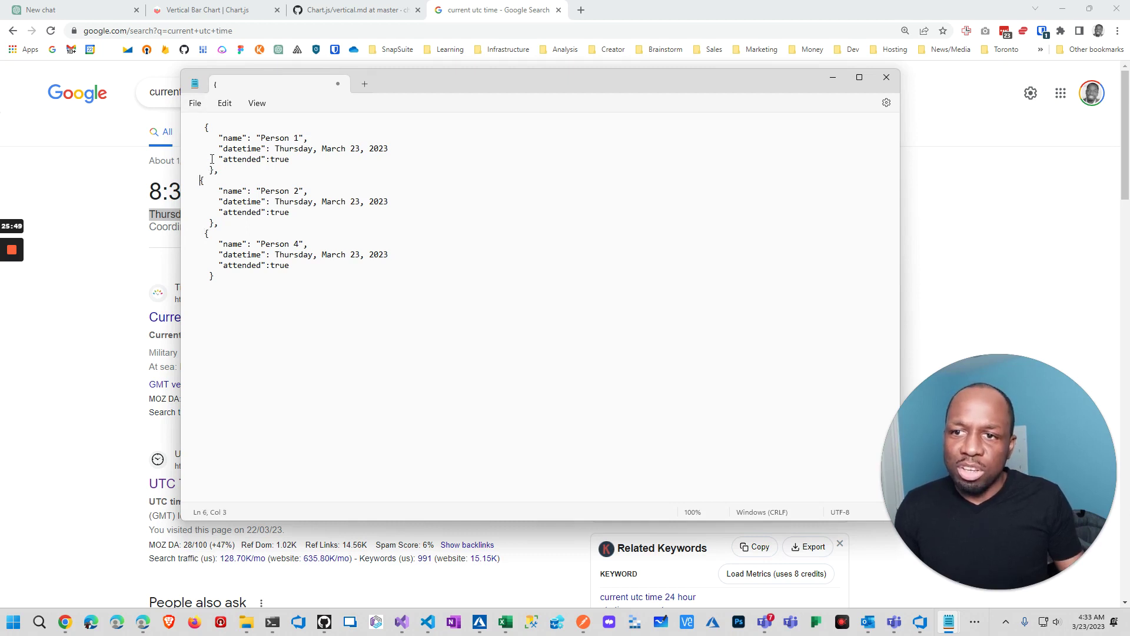
# Enclose the three objects in square brackets placed on their own lines, removing the indent before the first object's brace
pyautogui.click(205, 127)
pyautogui.press('BackSpace')
pyautogui.press('BackSpace')
pyautogui.press('BackSpace')
pyautogui.press('Return')
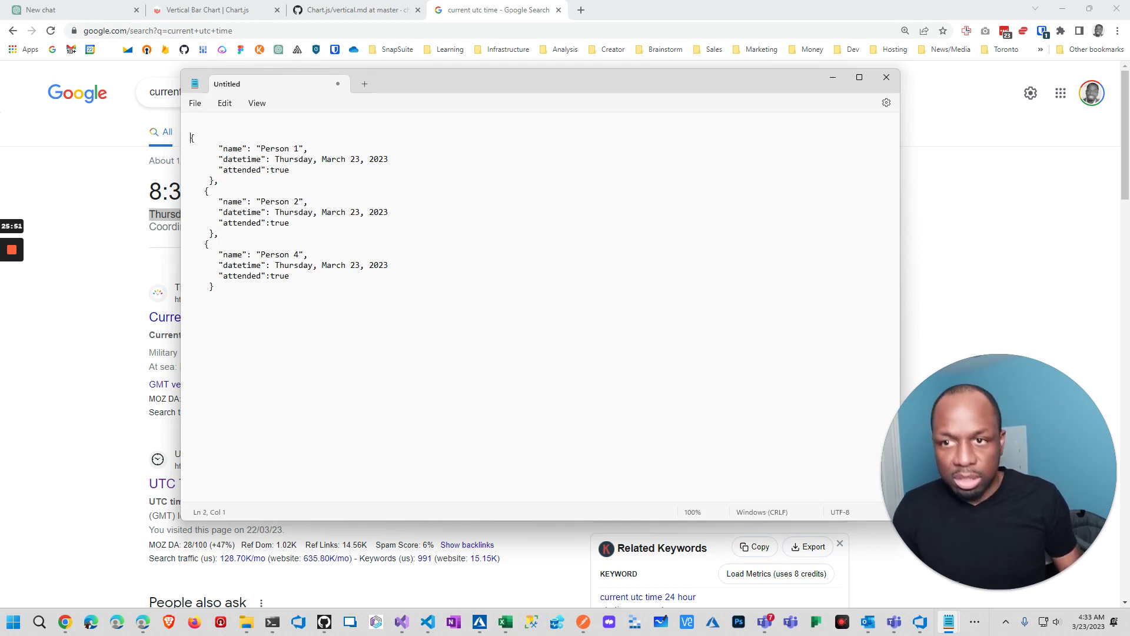
pyautogui.press('Up')
pyautogui.write('[')
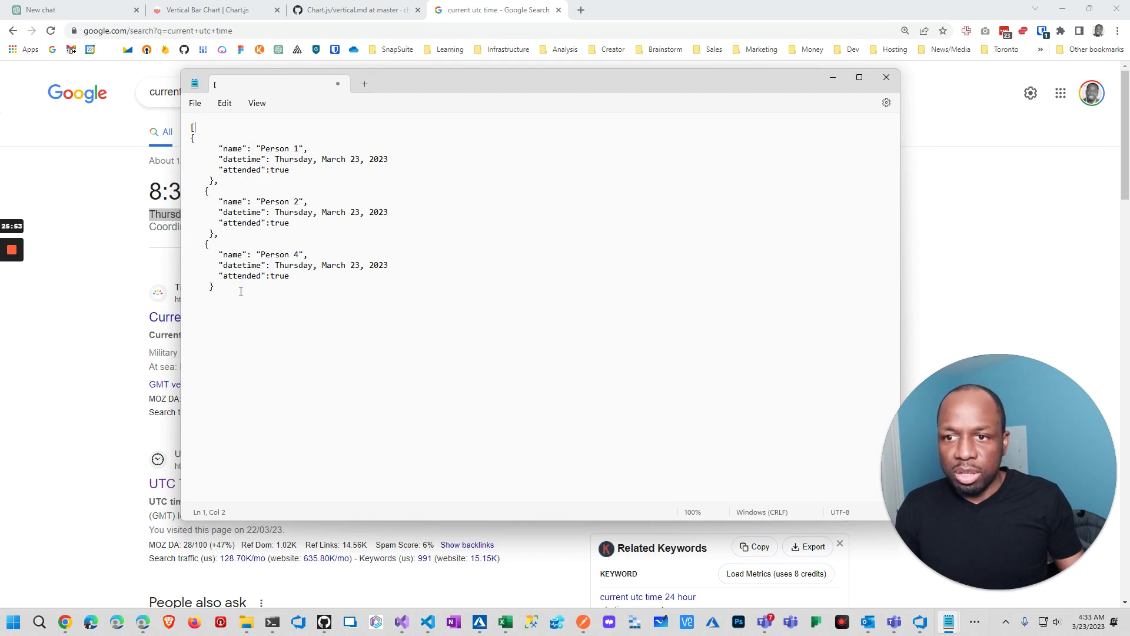
pyautogui.click(241, 292)
pyautogui.write(']')
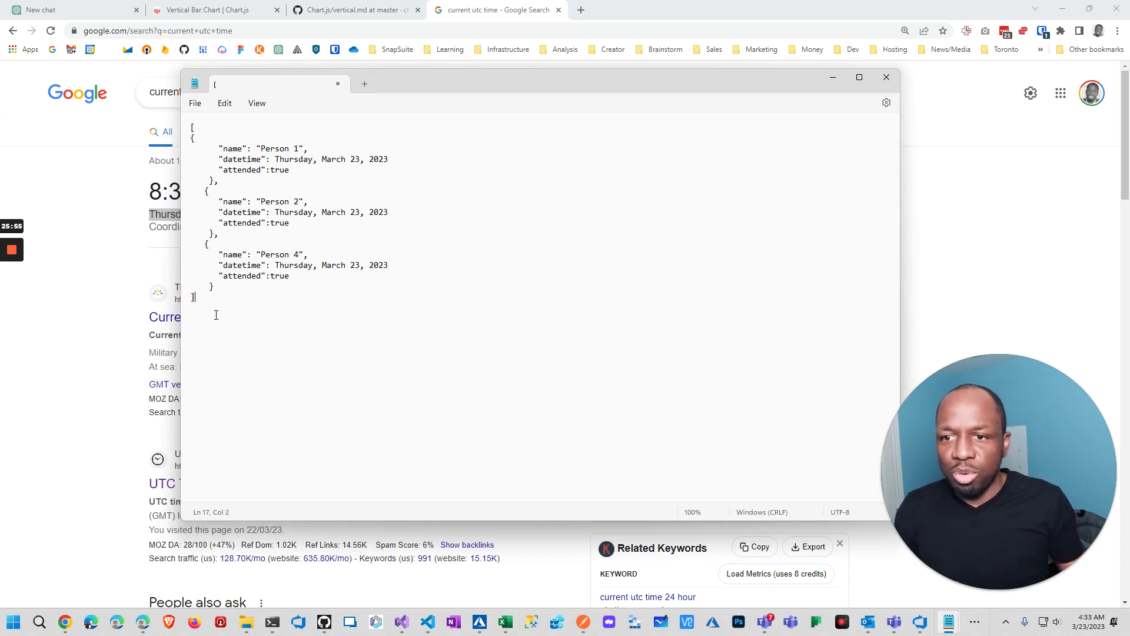
pyautogui.moveTo(216, 315); pyautogui.dragTo(192, 126)
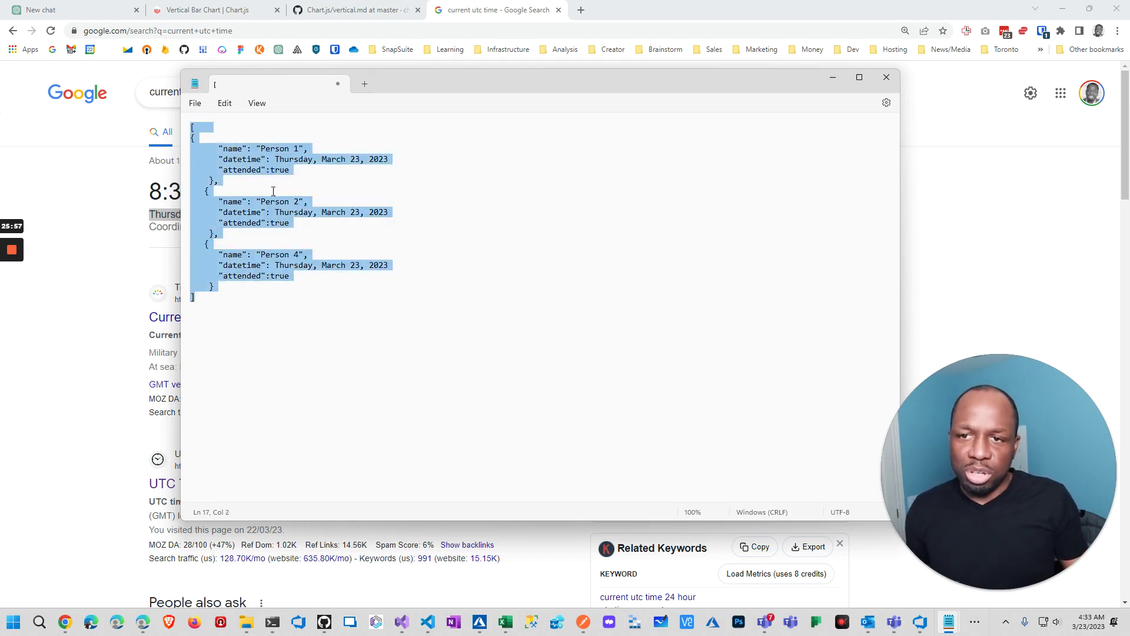
pyautogui.click(272, 302)
pyautogui.click(508, 64)
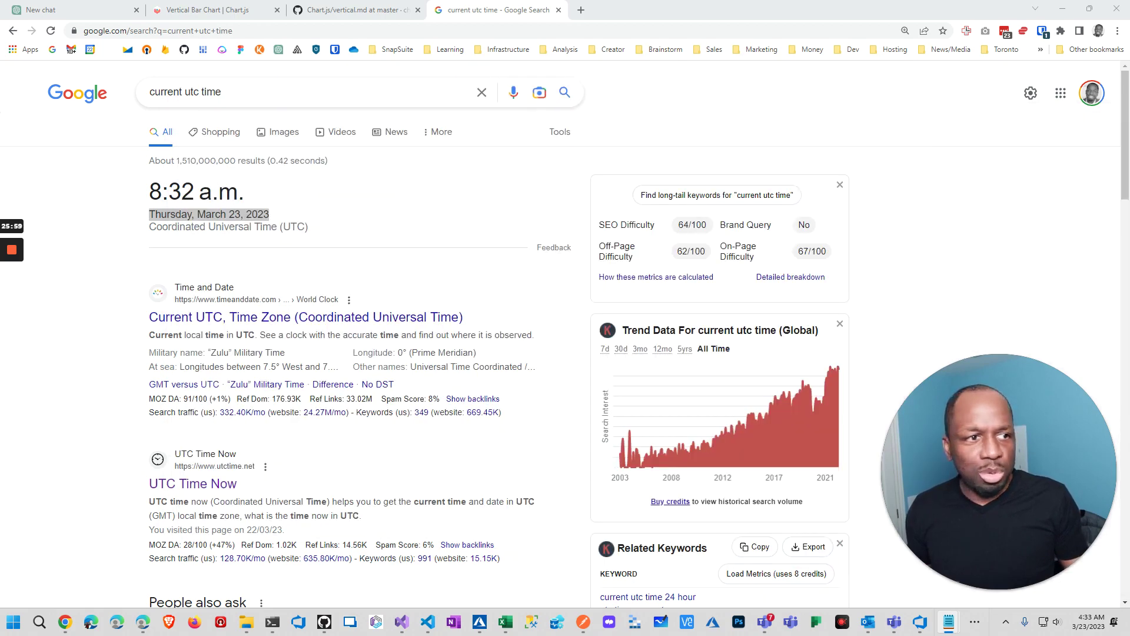
pyautogui.click(377, 10)
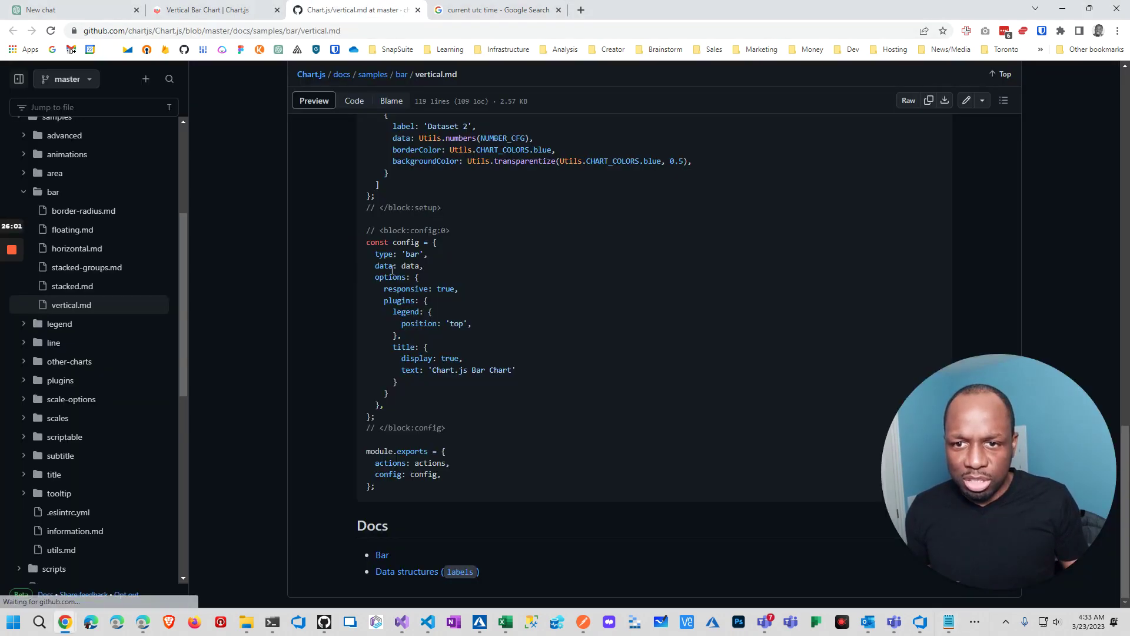
pyautogui.hotkey('alt', 'Tab')
pyautogui.hotkey('alt', 'Tab')
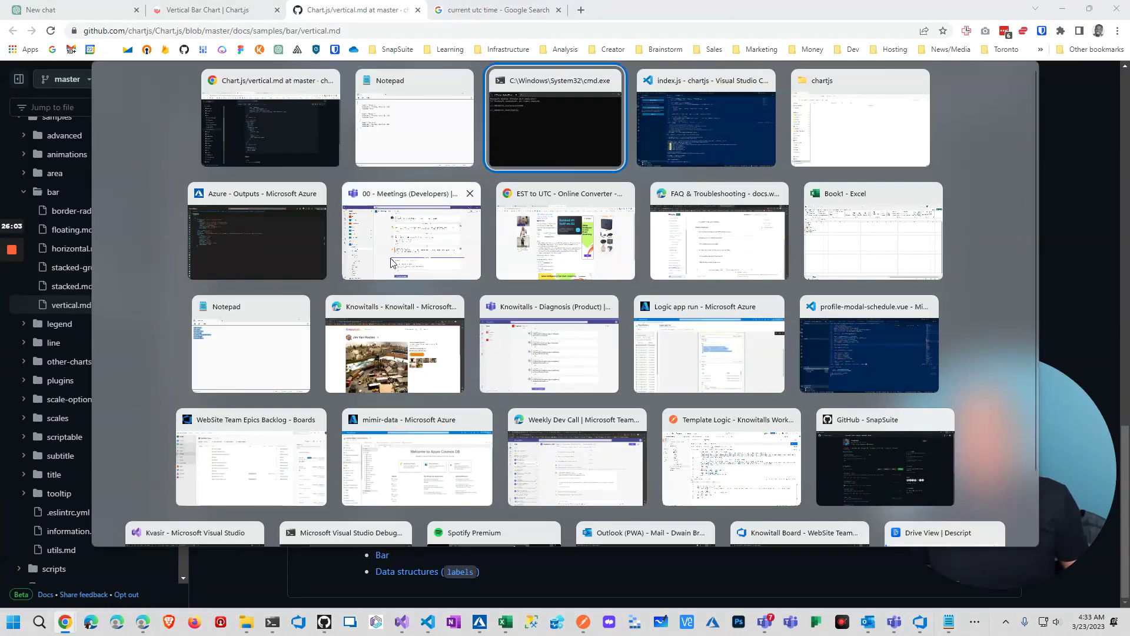
pyautogui.hotkey('alt', 'Tab')
pyautogui.hotkey('alt', 'Tab')
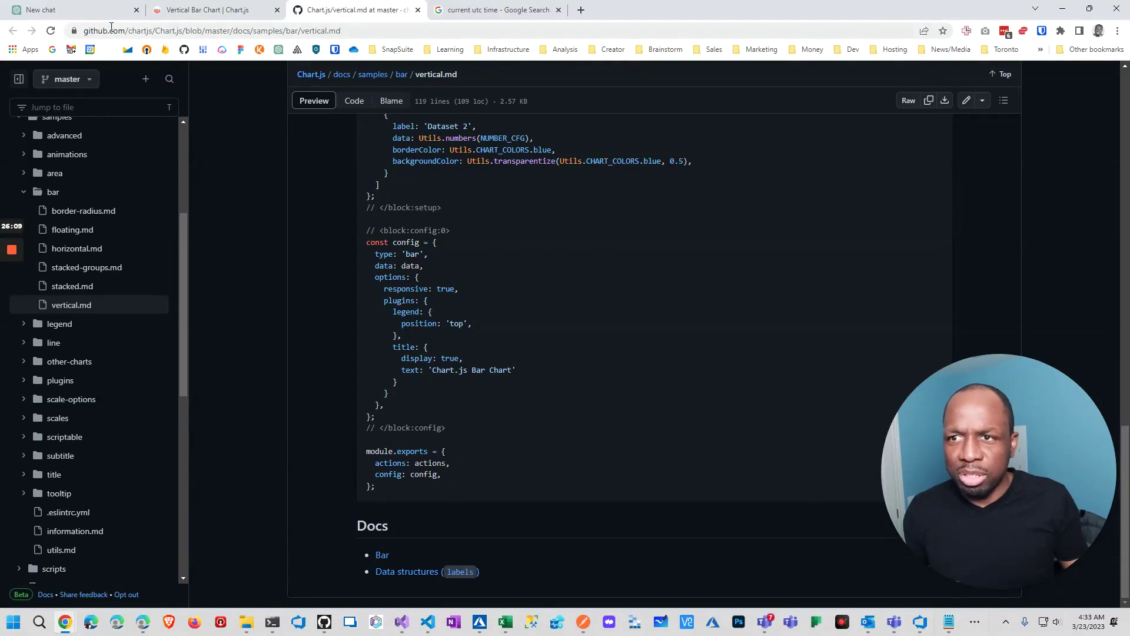
# Copy the Person 1 object from ChatGPT's sample JSON and paste it below the array in Notepad
pyautogui.click(71, 11)
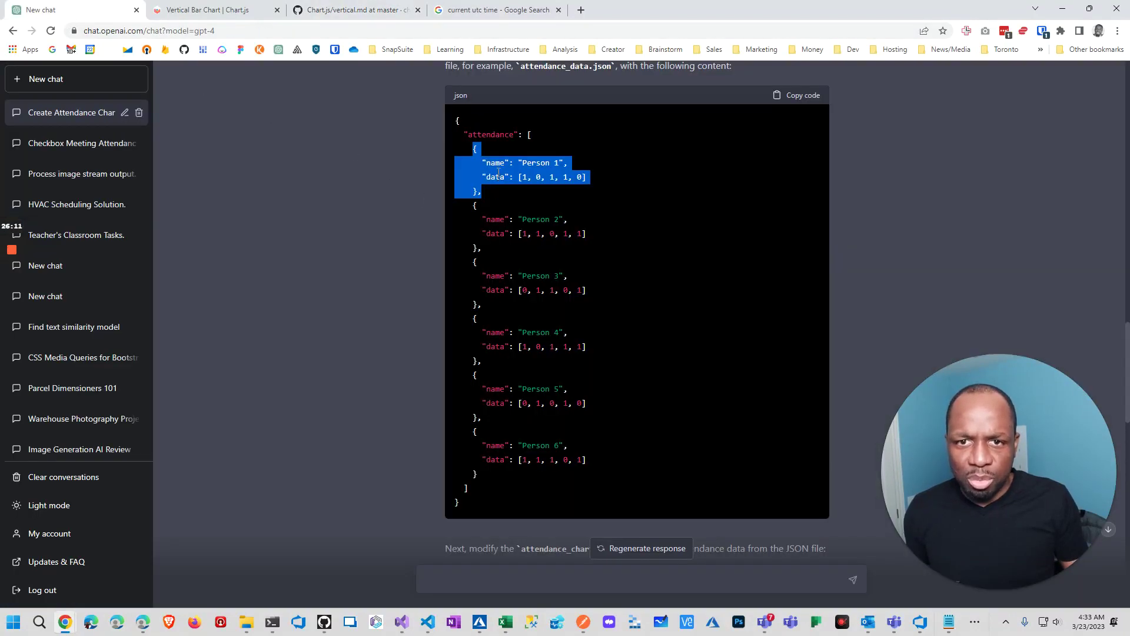
pyautogui.moveTo(472, 147); pyautogui.dragTo(483, 192)
pyautogui.hotkey('ctrl', 'c')
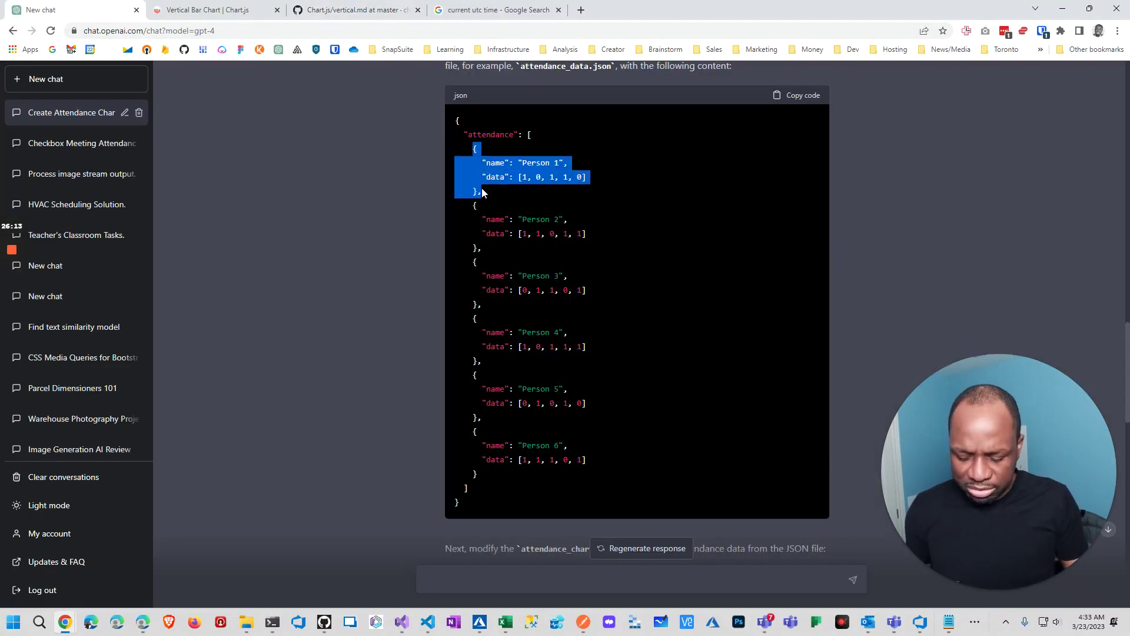
pyautogui.hotkey('alt', 'Tab')
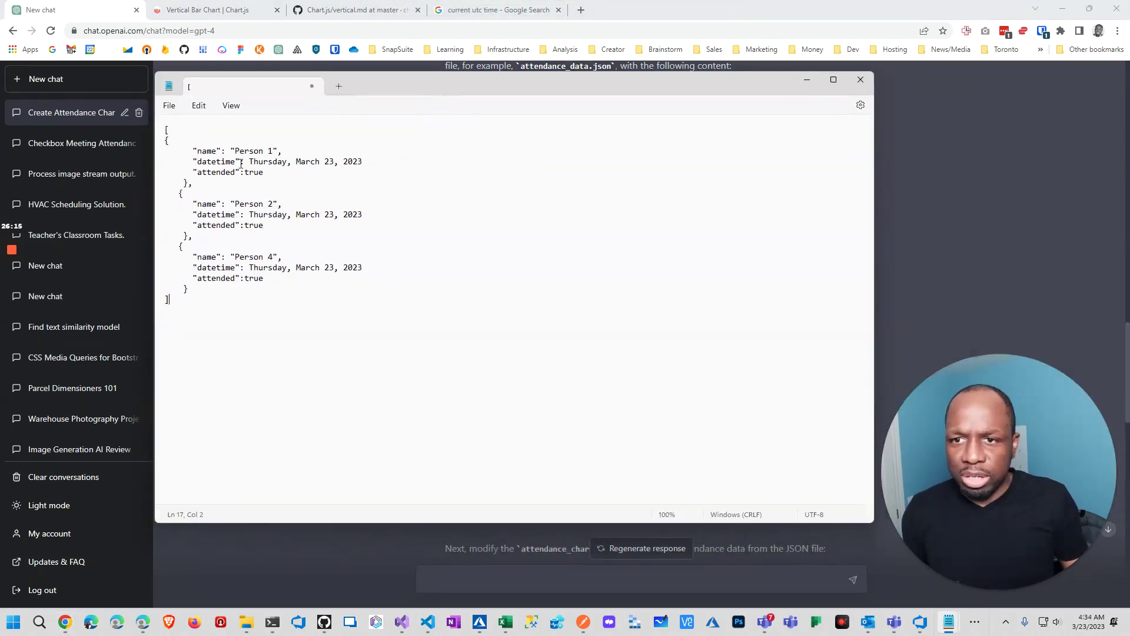
pyautogui.press('Return')
pyautogui.press('Return')
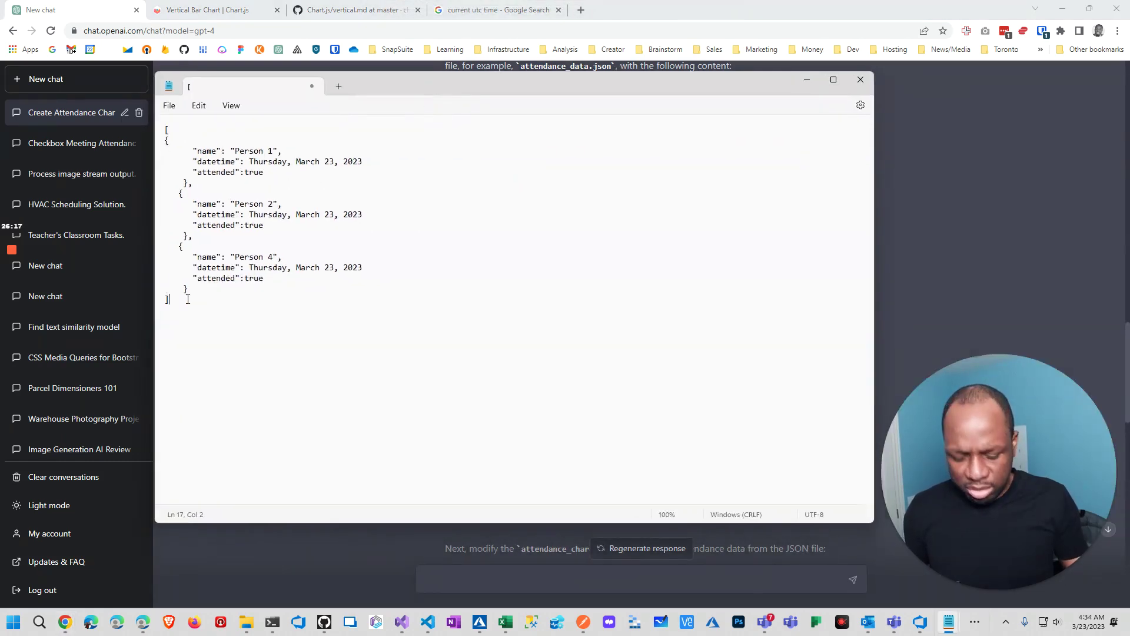
pyautogui.hotkey('ctrl', 'v')
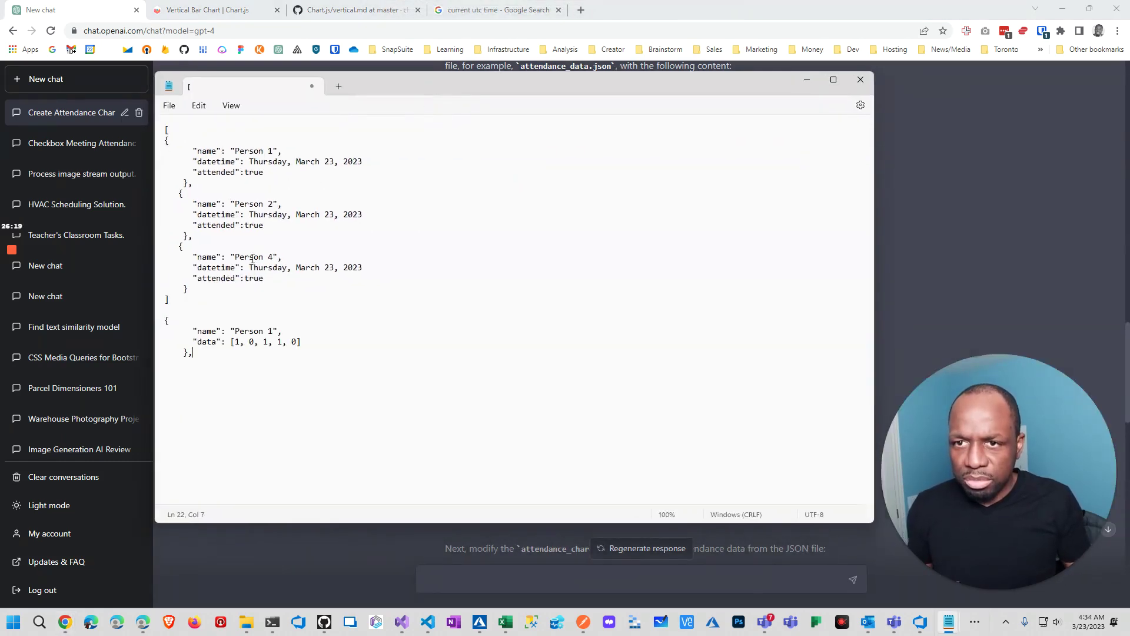
# Replace the pasted Person 1 object in Notepad with the complete attendance JSON copied from ChatGPT's code block
pyautogui.hotkey('alt', 'Tab')
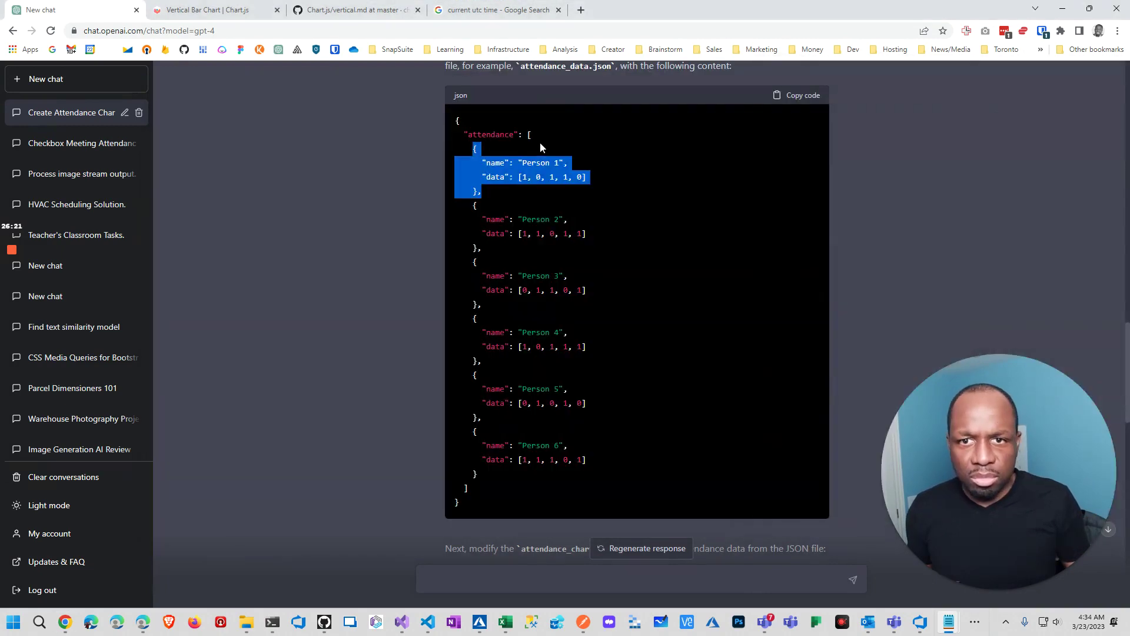
pyautogui.moveTo(456, 120); pyautogui.dragTo(484, 507)
pyautogui.hotkey('ctrl', 'c')
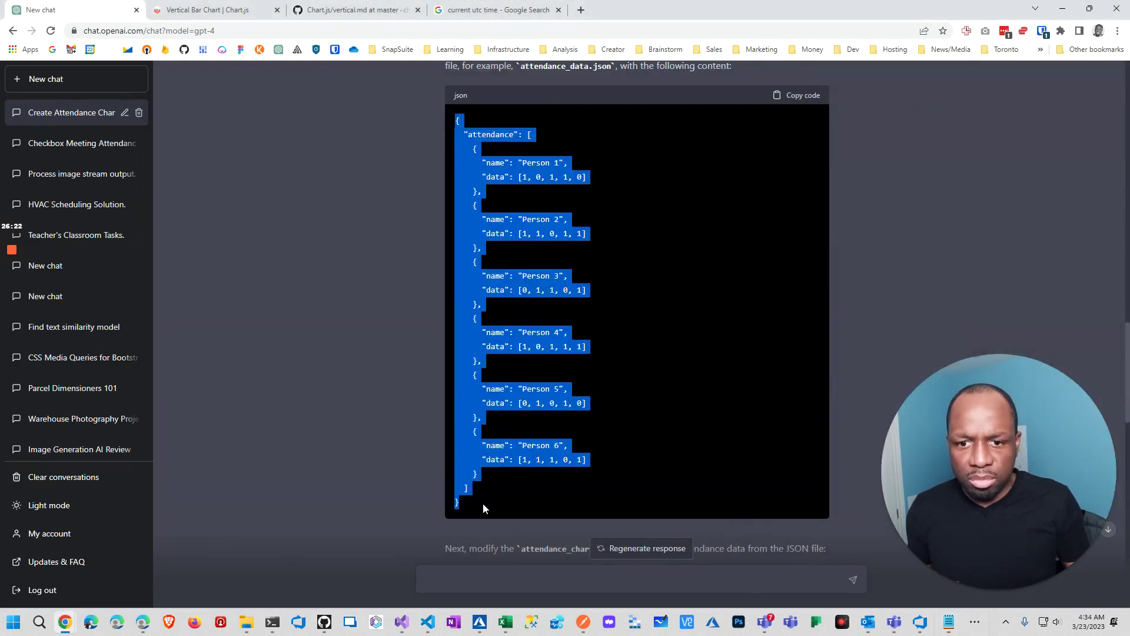
pyautogui.hotkey('alt', 'Tab')
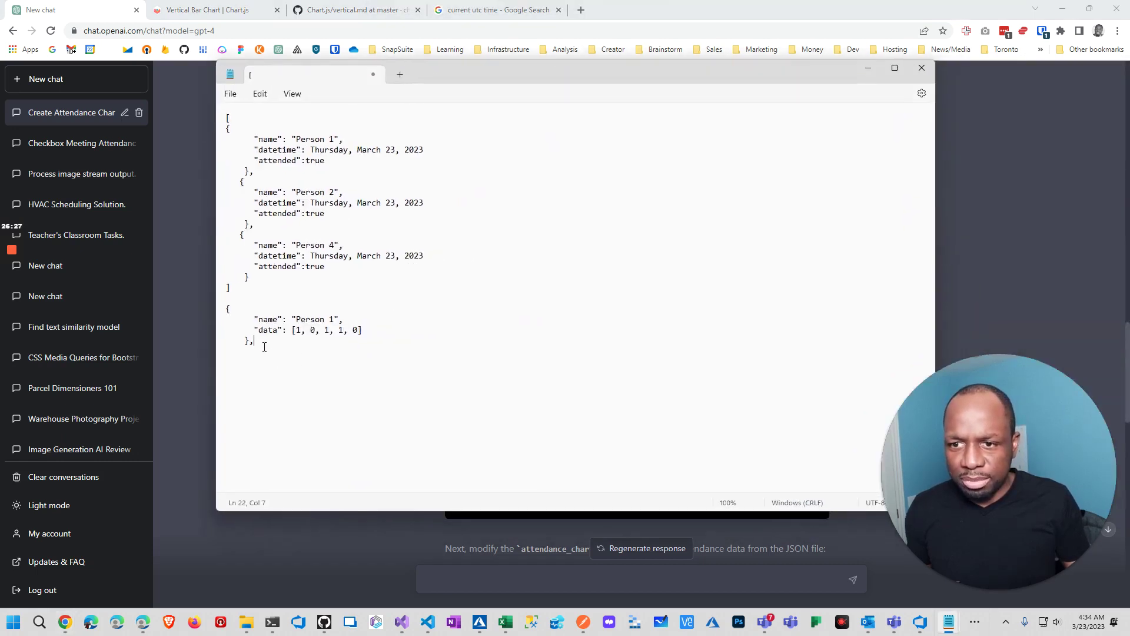
pyautogui.moveTo(254, 346); pyautogui.dragTo(194, 305)
pyautogui.press('BackSpace')
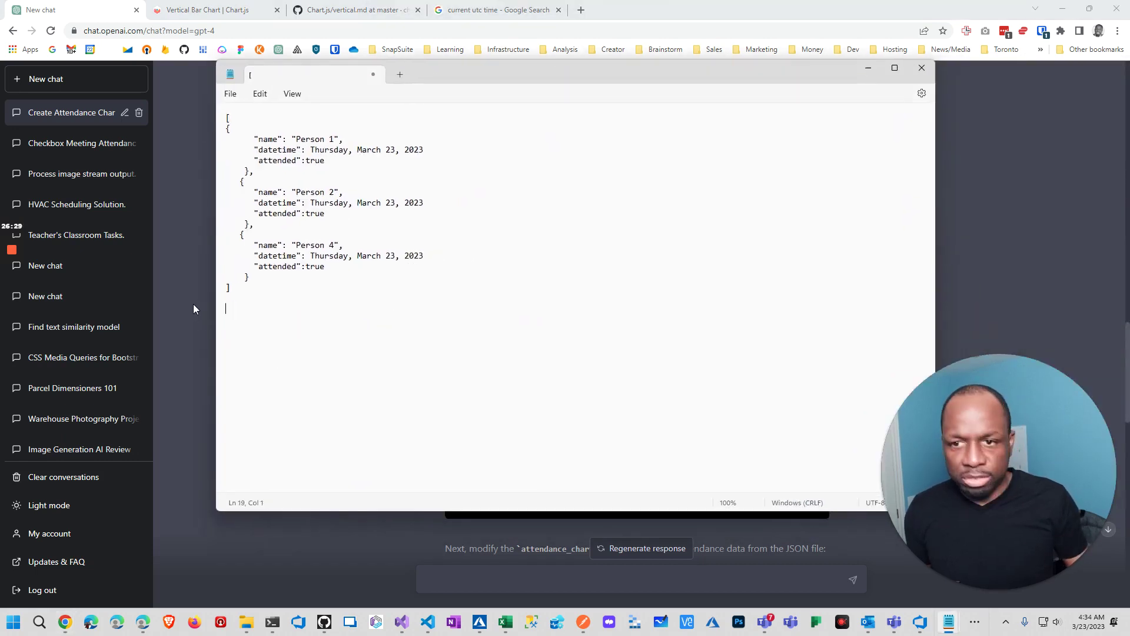
pyautogui.hotkey('ctrl', 'v')
pyautogui.scroll(5, 348, 283)
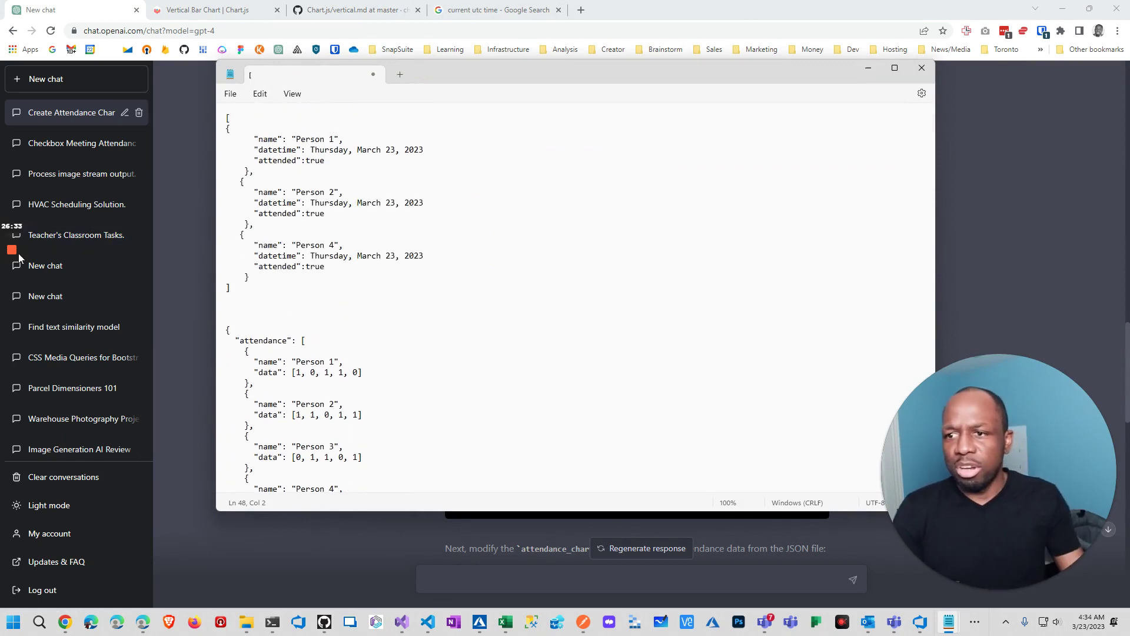
pyautogui.click(12, 297)
pyautogui.click(12, 297)
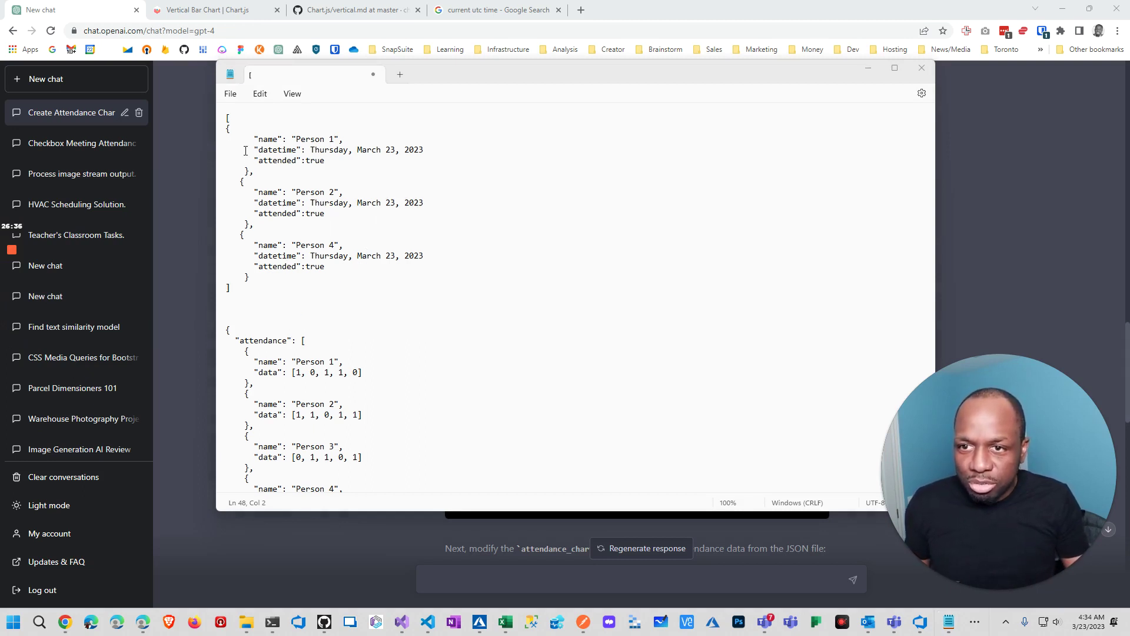
pyautogui.scroll(-5, 253, 176)
pyautogui.scroll(5, 275, 288)
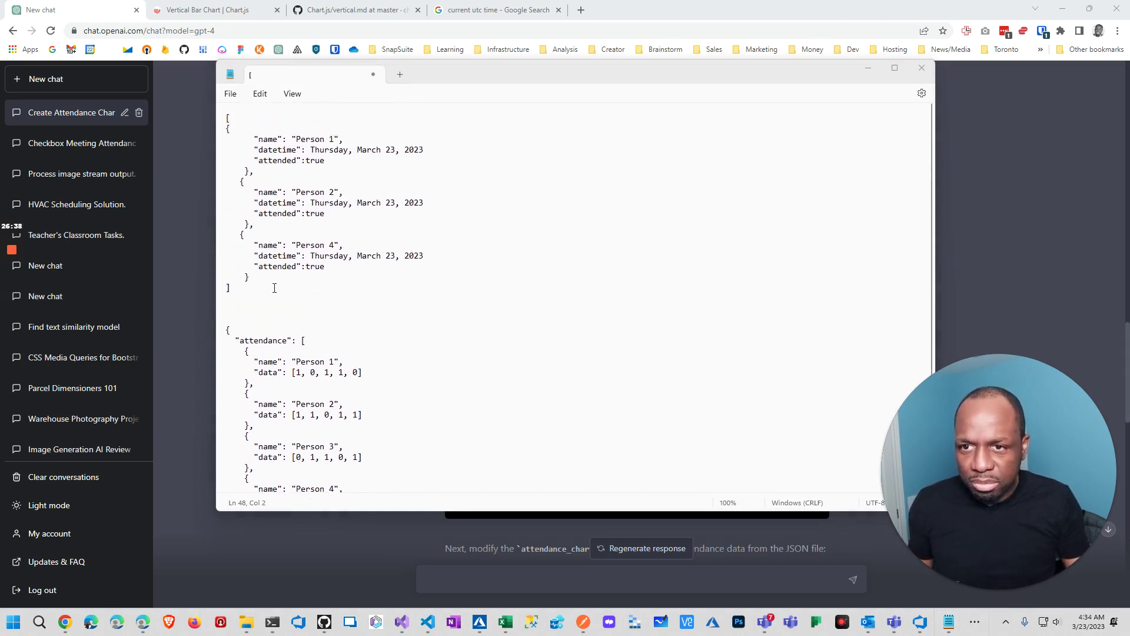
pyautogui.click(218, 124)
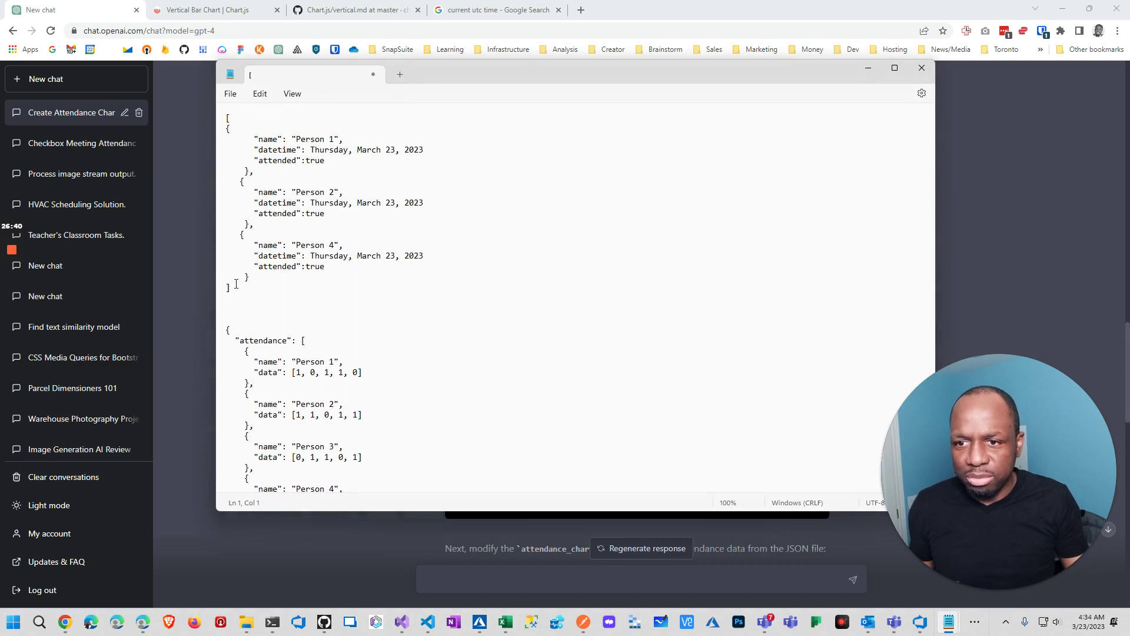
pyautogui.click(228, 327)
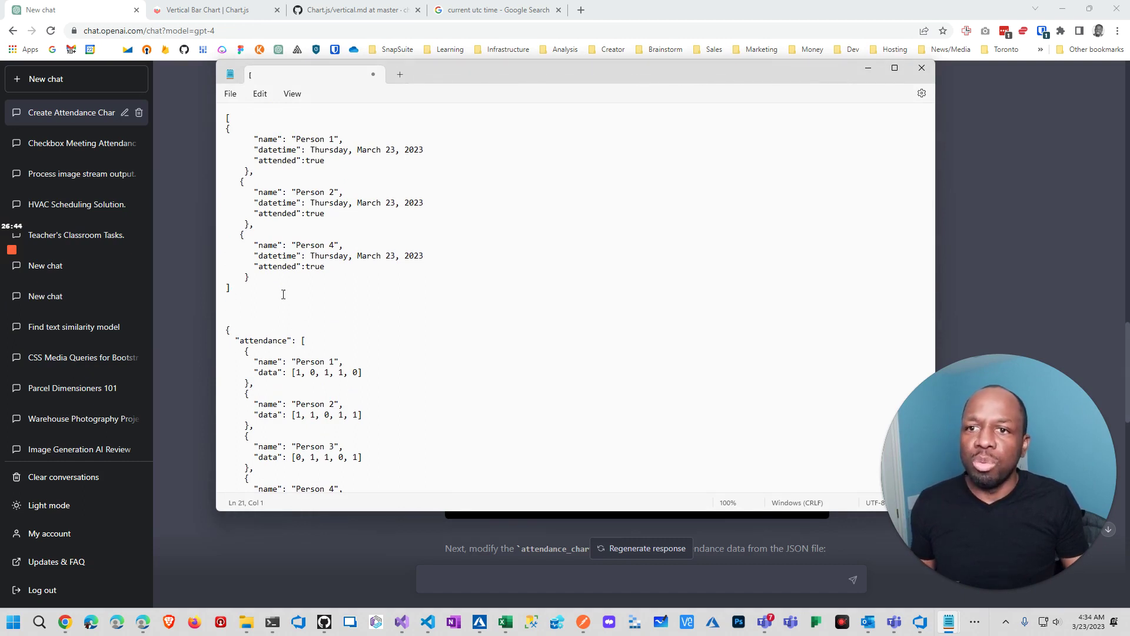
# Copy the entire Notepad contents, including both JSON blocks, and switch back to the ChatGPT page
pyautogui.hotkey('ctrl', 'a')
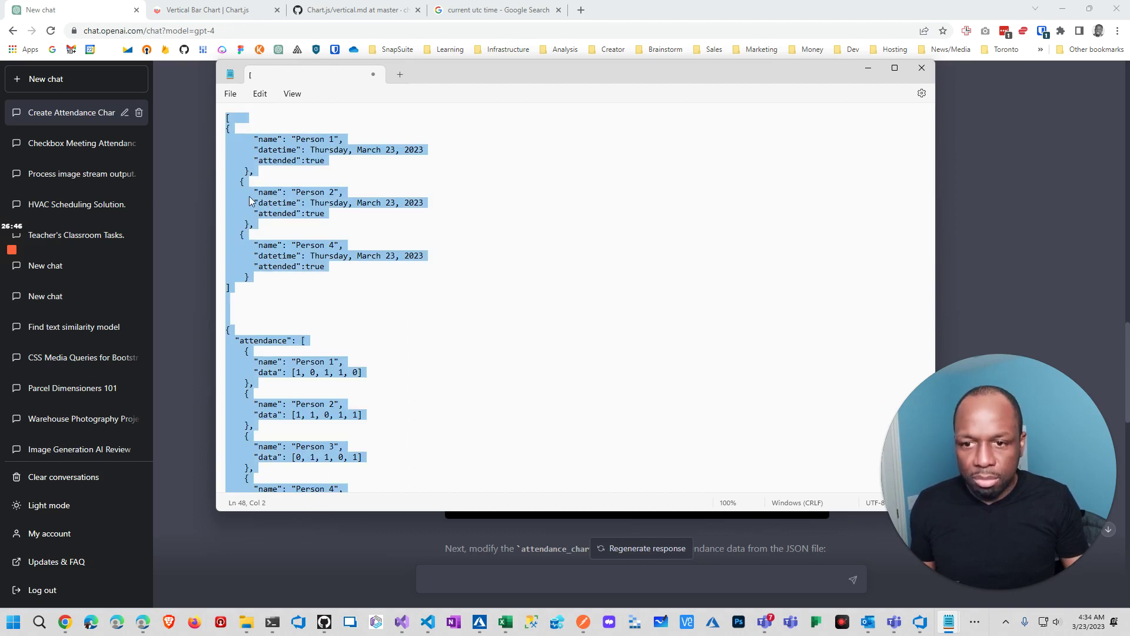
pyautogui.click(203, 271)
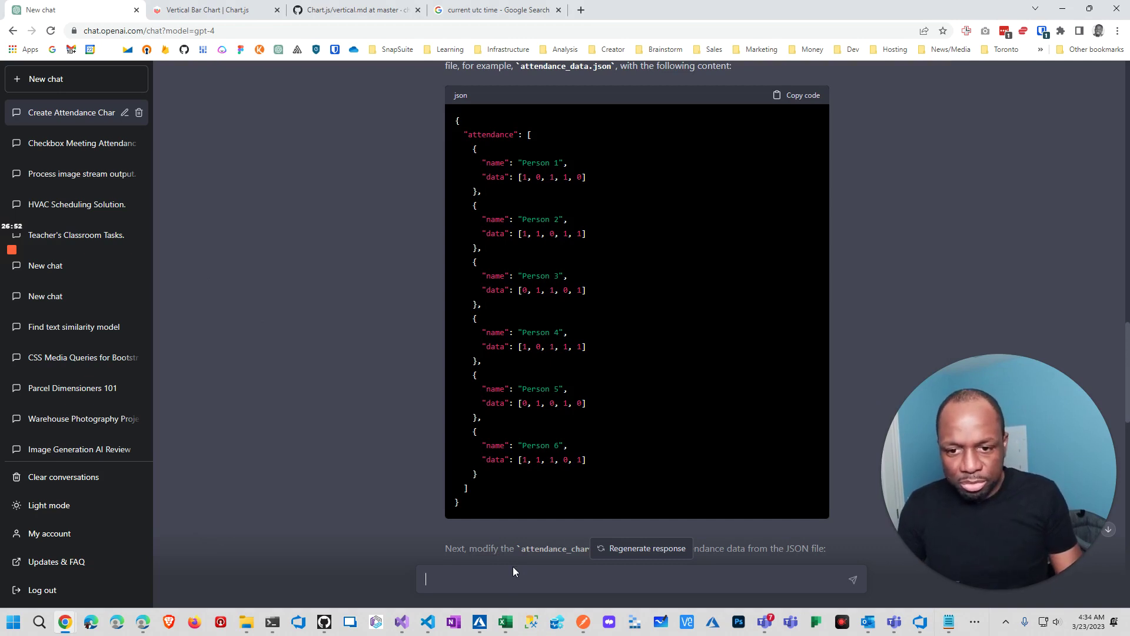
# Start a new ChatGPT prompt with the wording "I'm a bit confused on how to construct my data"
pyautogui.write('The data format is')
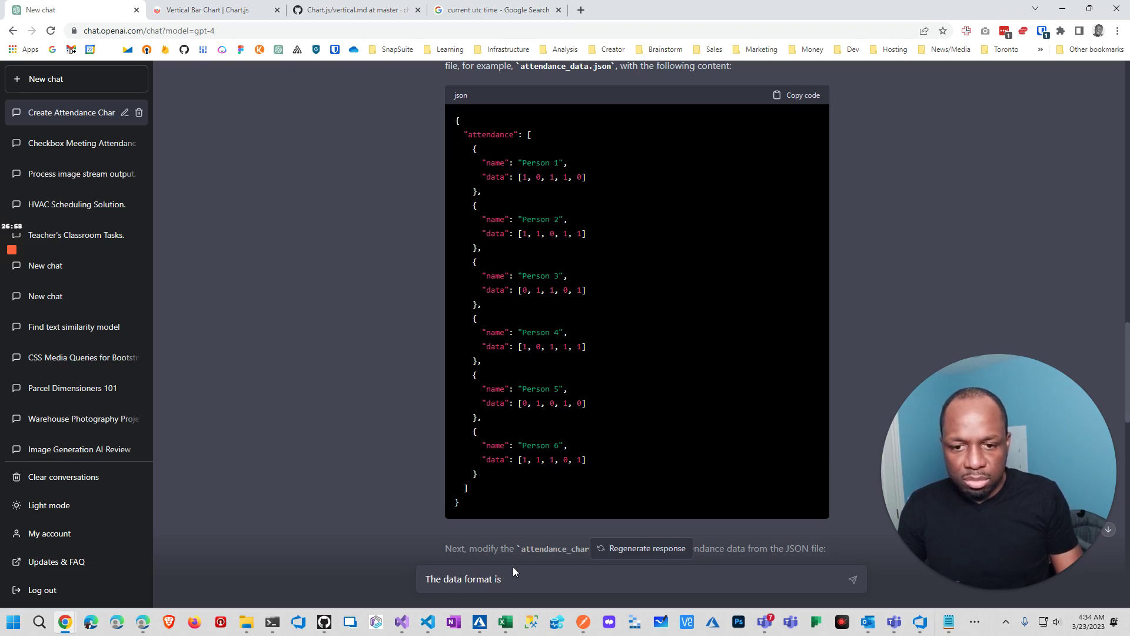
pyautogui.hotkey('ctrl', 'a')
pyautogui.write("I'm a ")
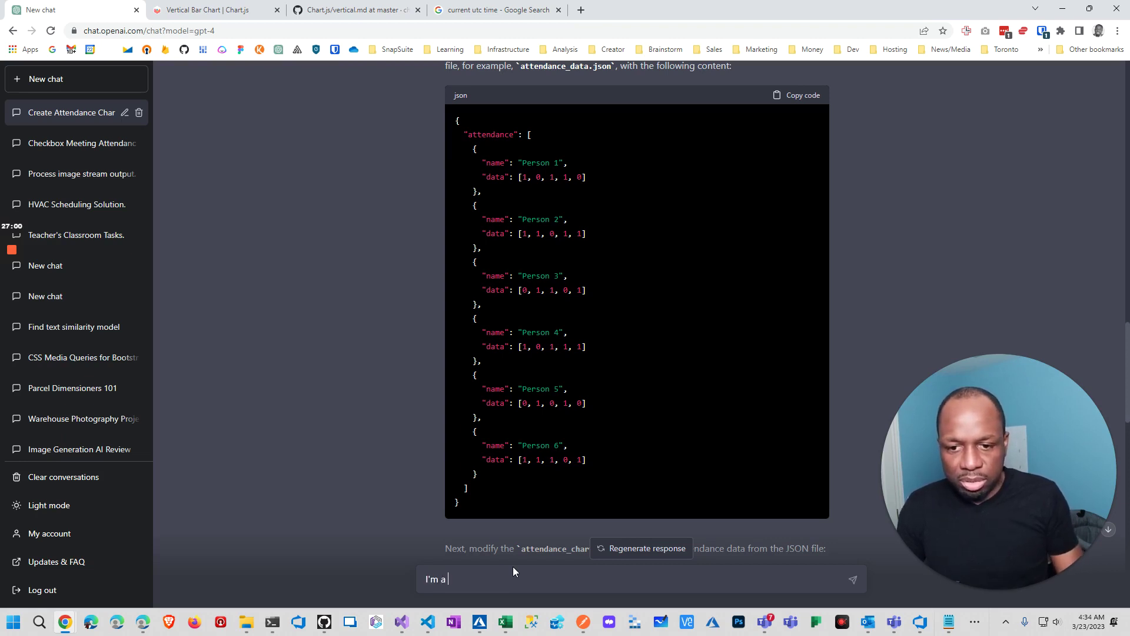
pyautogui.write('bit confused ')
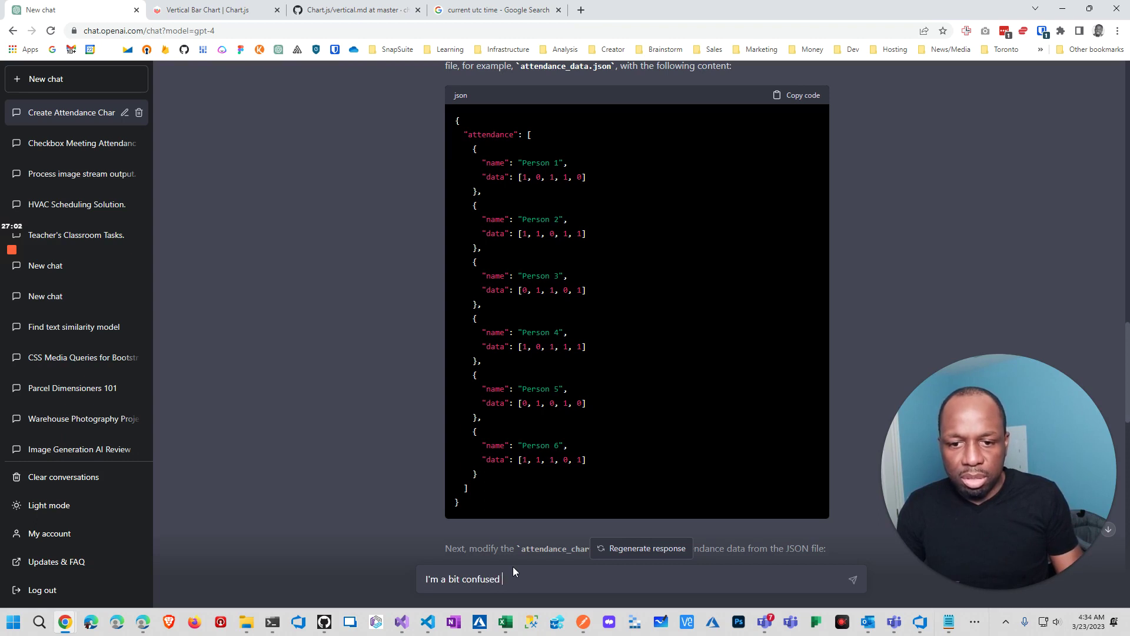
pyautogui.write('on now ot')
pyautogui.press('BackSpace')
pyautogui.press('BackSpace')
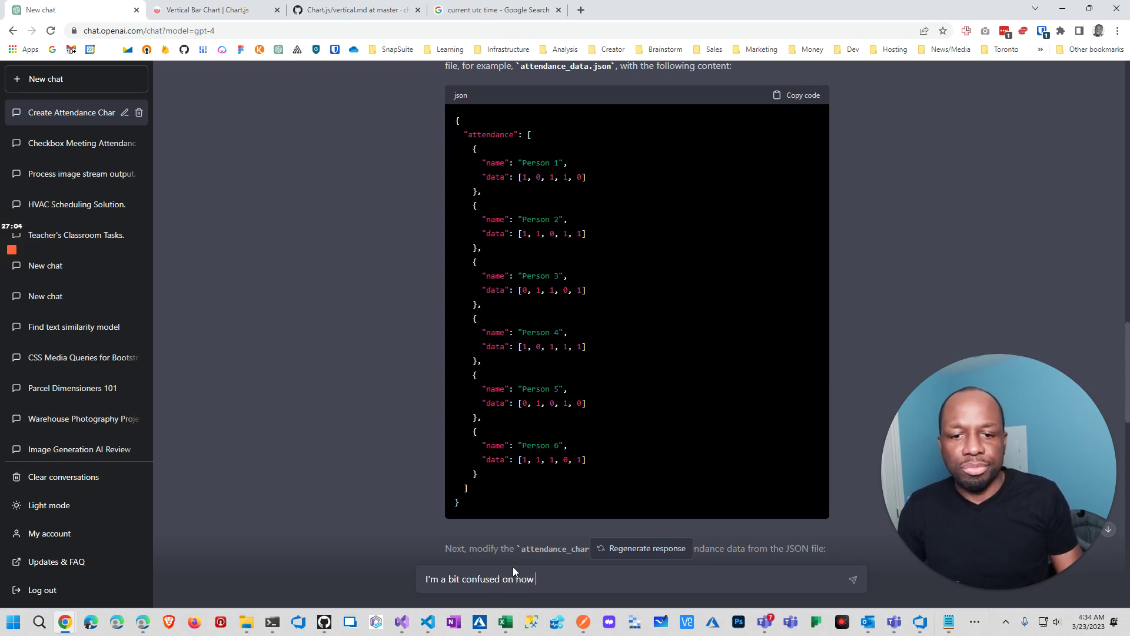
pyautogui.write('to')
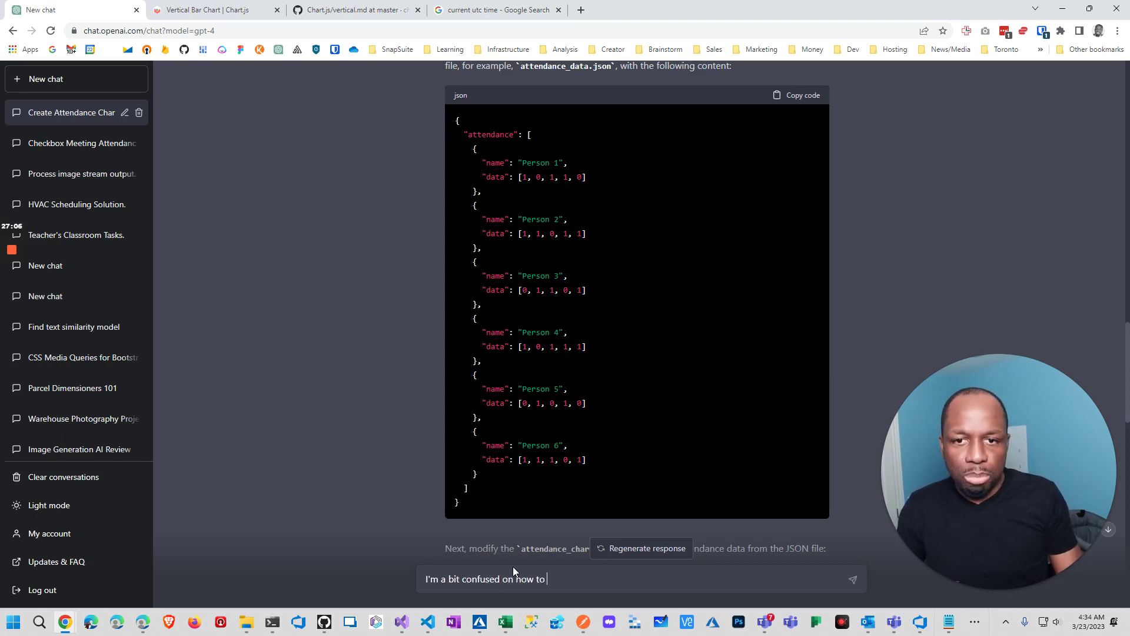
pyautogui.write(' constru')
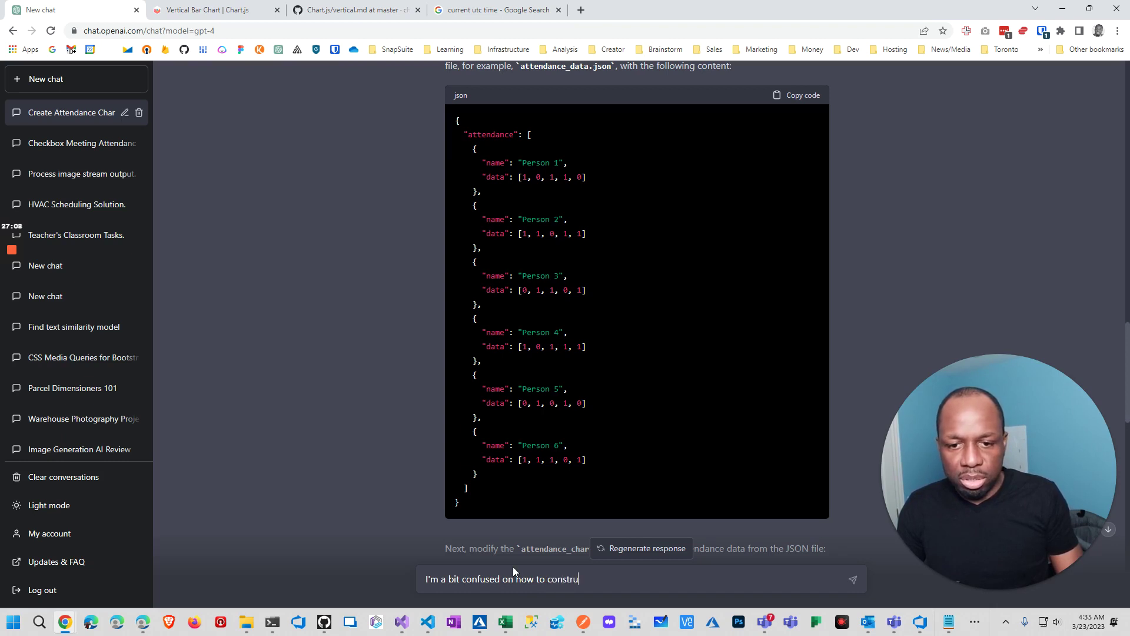
pyautogui.write('ct my data')
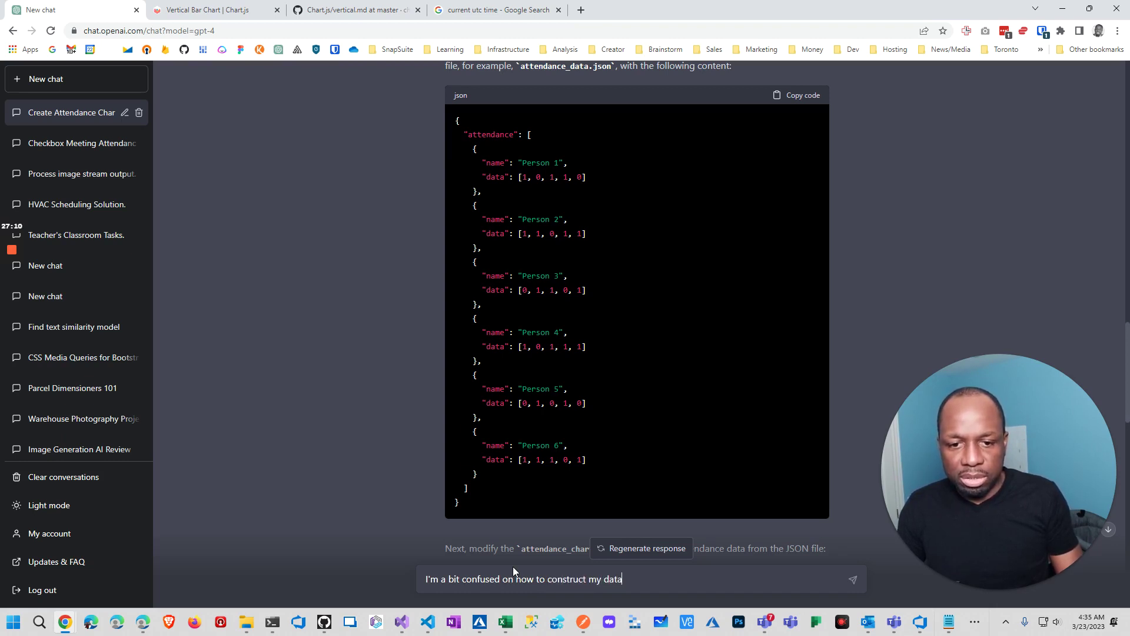
# Continue the prompt with ", because the data format i have is the following:" and start a new line below it
pyautogui.write(', bec')
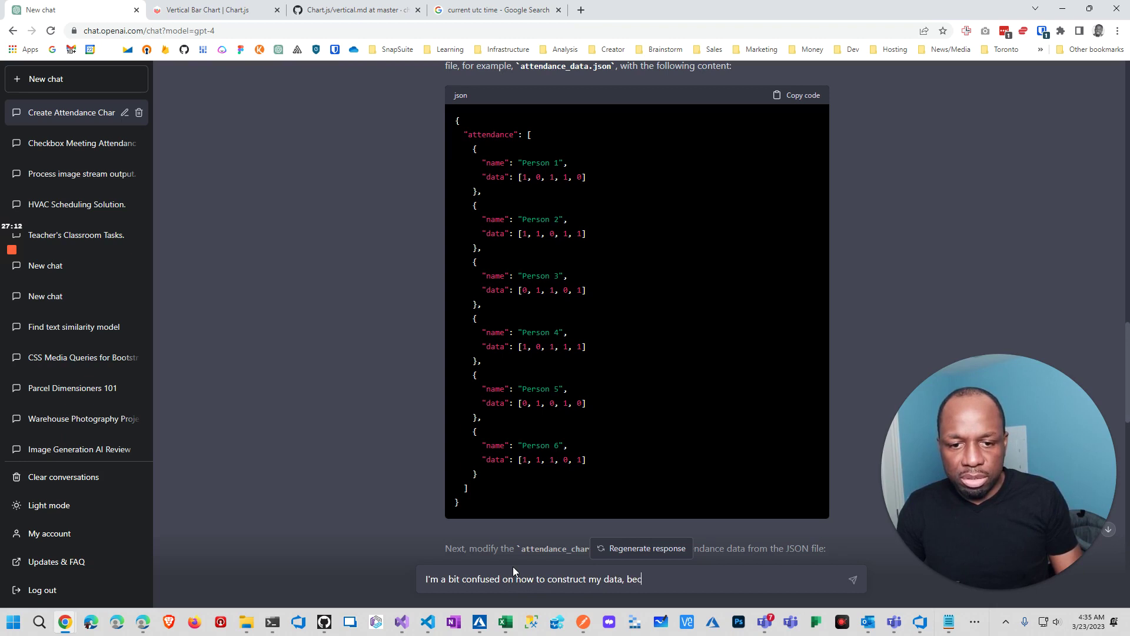
pyautogui.write('ause the d')
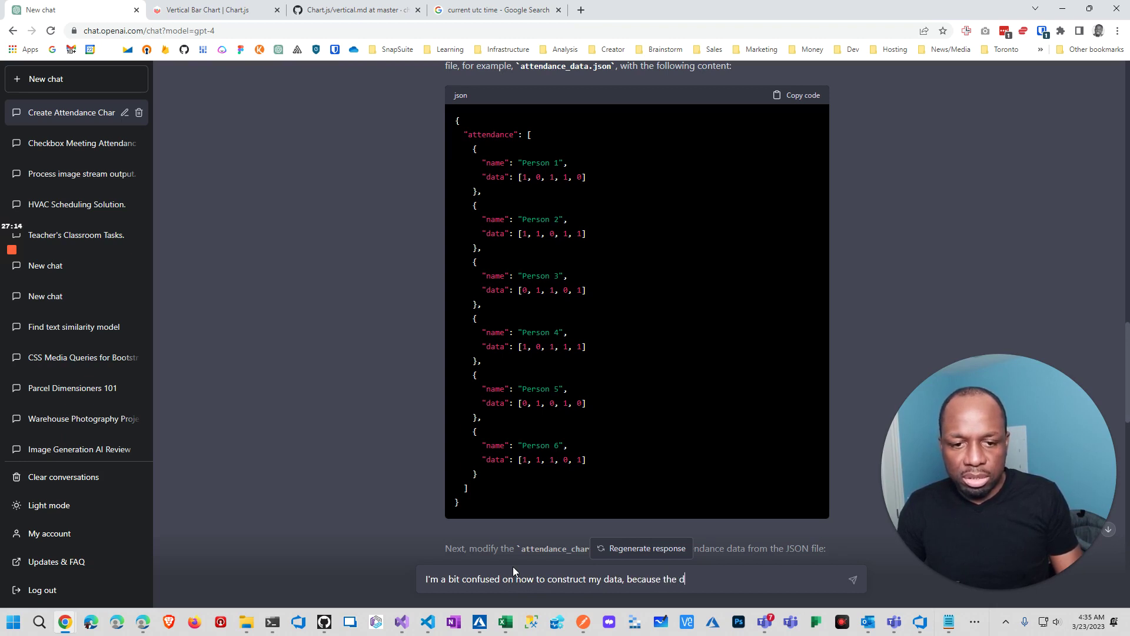
pyautogui.write('at')
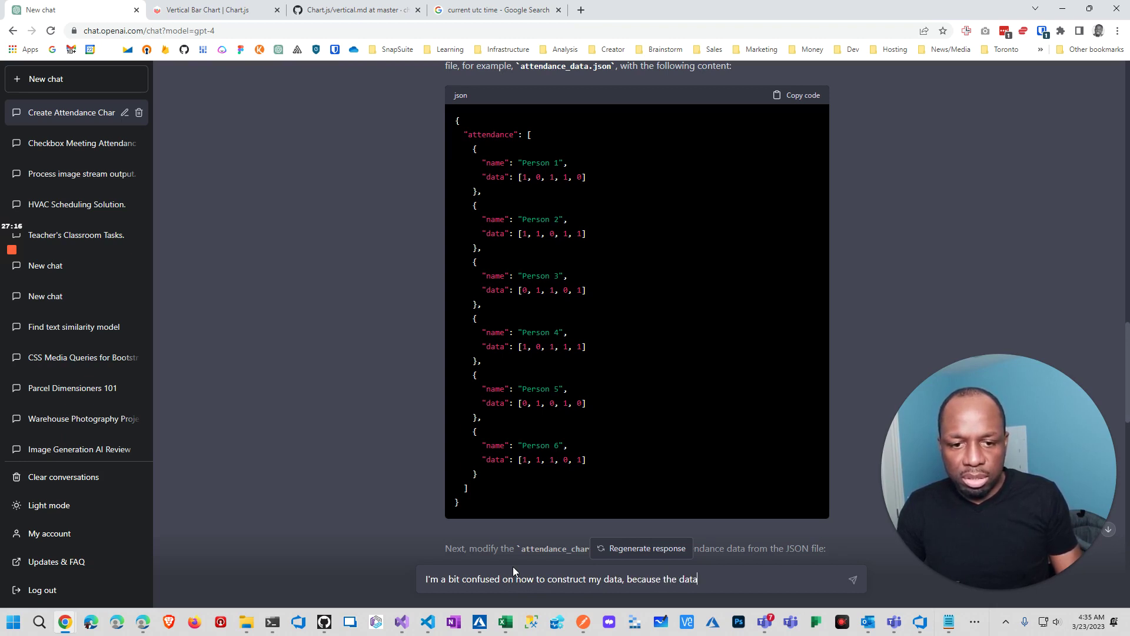
pyautogui.write('a ')
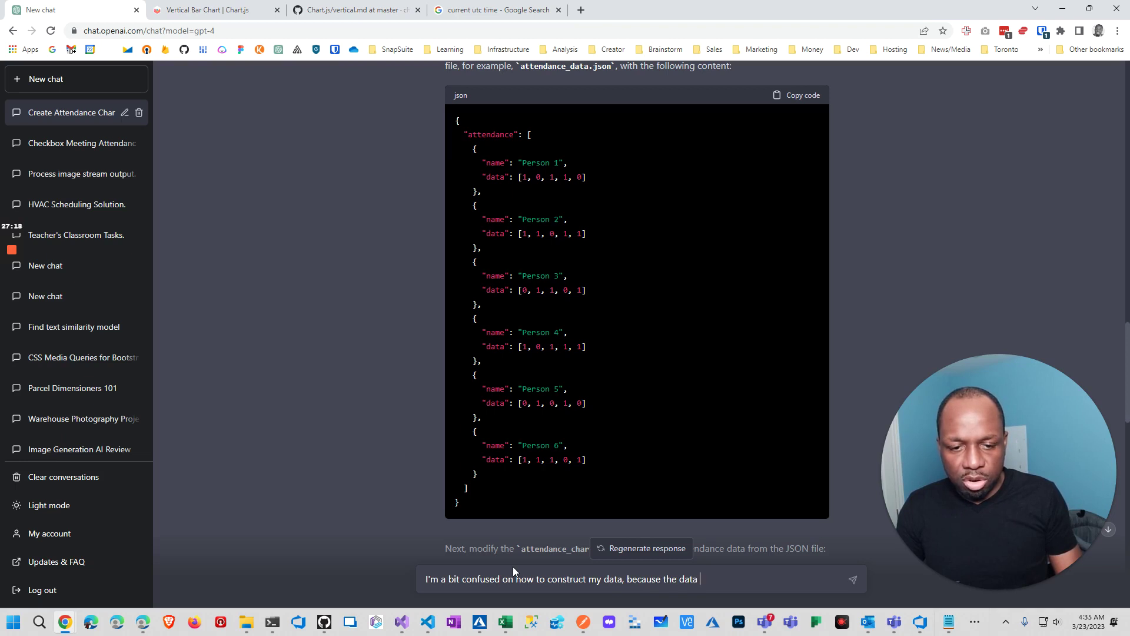
pyautogui.write('format i have')
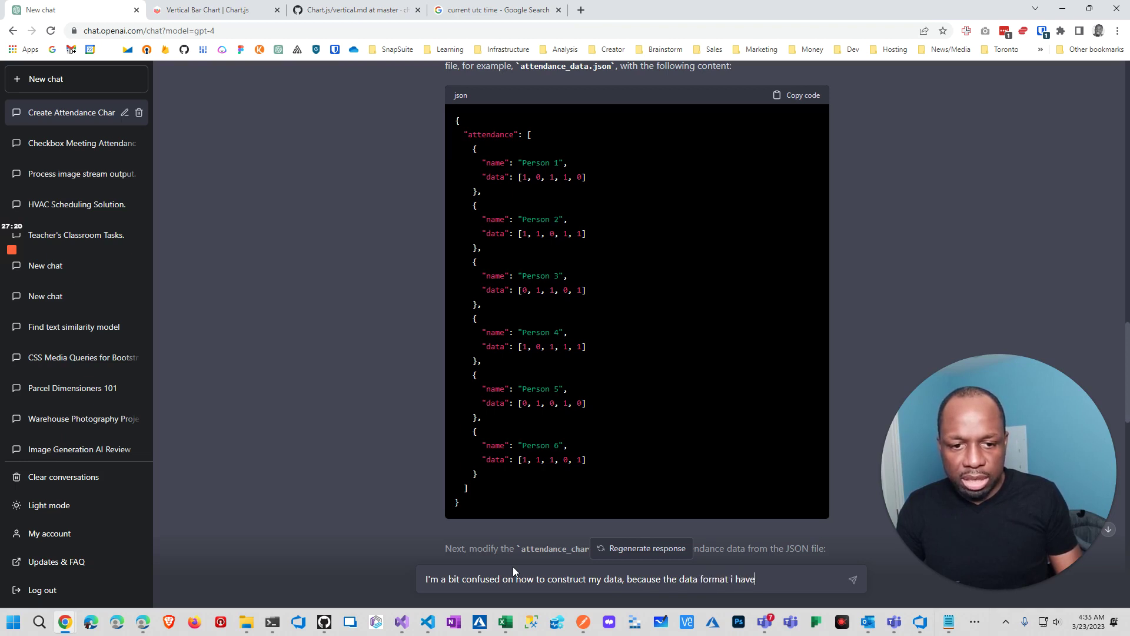
pyautogui.write(' is the foll')
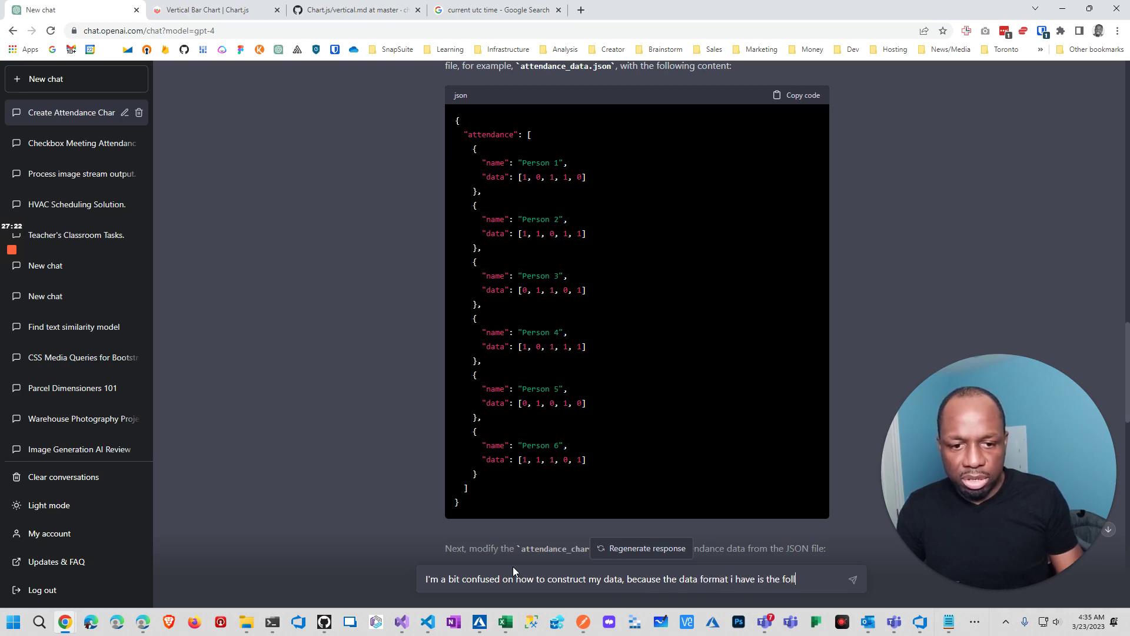
pyautogui.write('owing:')
pyautogui.hotkey('shift', 'Return')
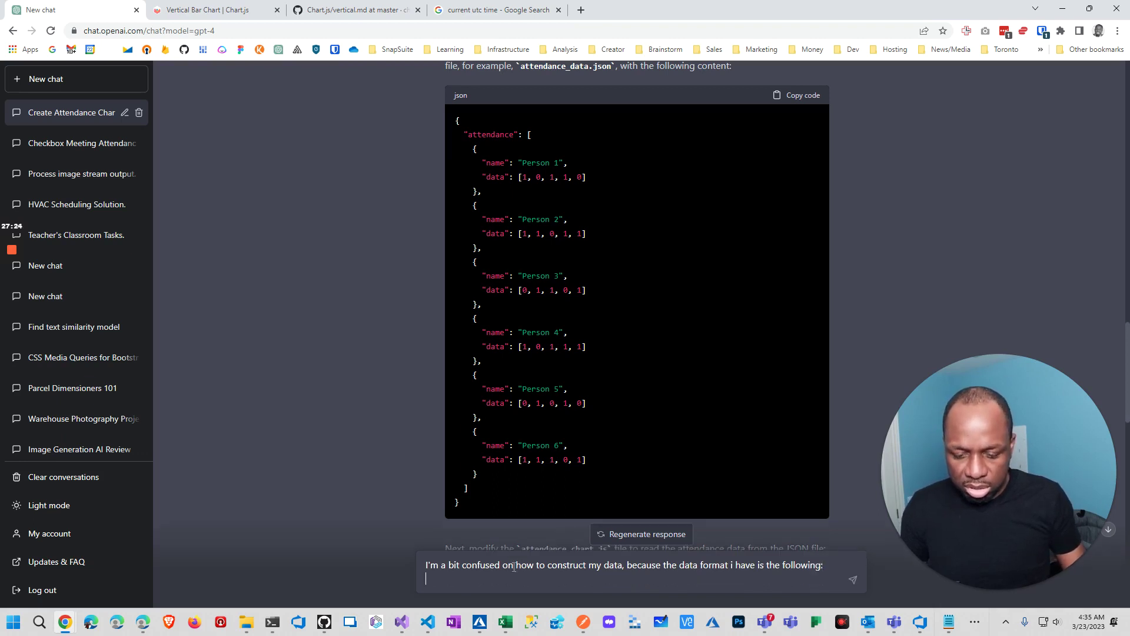
# Paste the copied JSON blocks below the prompt's opening sentence and check the pasted text from its beginning
pyautogui.hotkey('ctrl', 'v')
pyautogui.scroll(10, 591, 546)
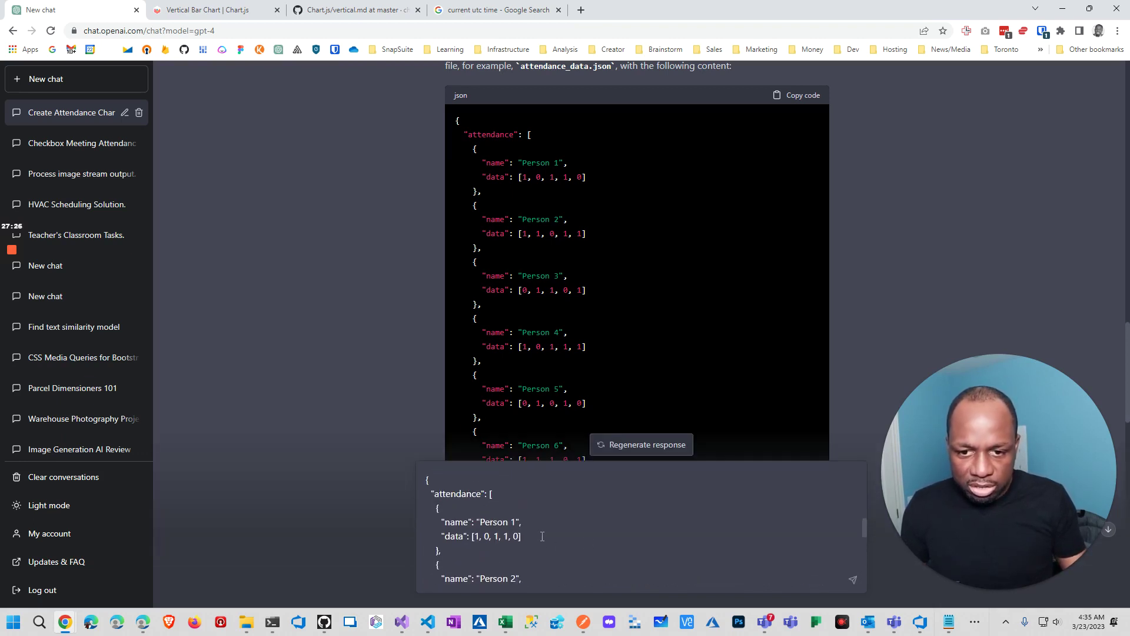
pyautogui.scroll(5, 542, 536)
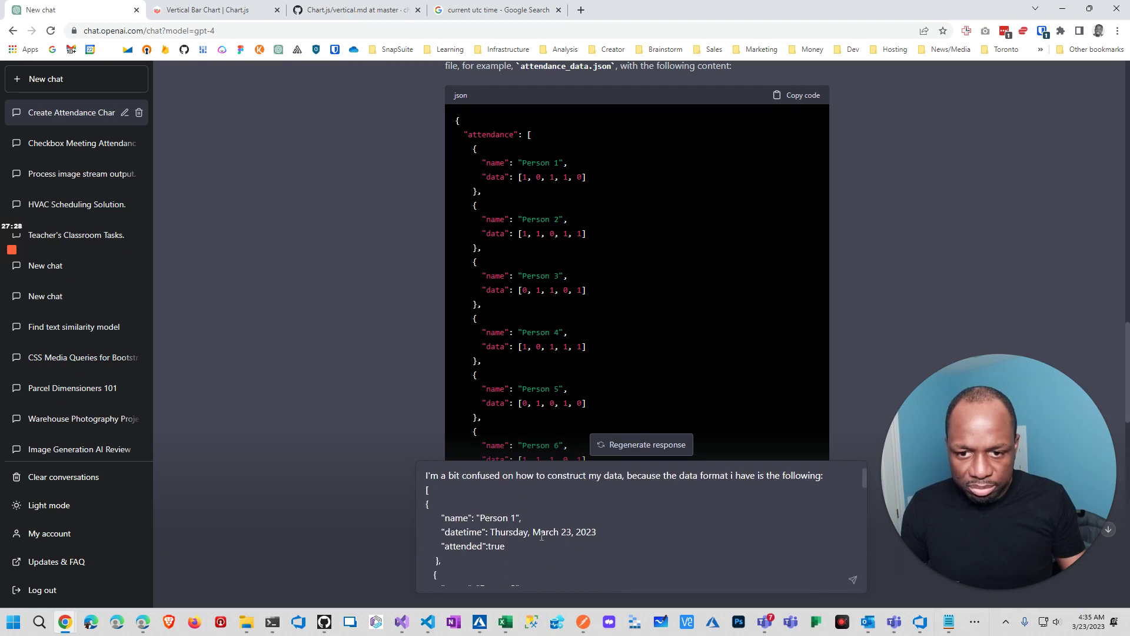
# Add the line "And your data format is like this:" in the gap between the two JSON blocks
pyautogui.scroll(-10, 540, 535)
pyautogui.scroll(-2, 539, 535)
pyautogui.scroll(2, 467, 486)
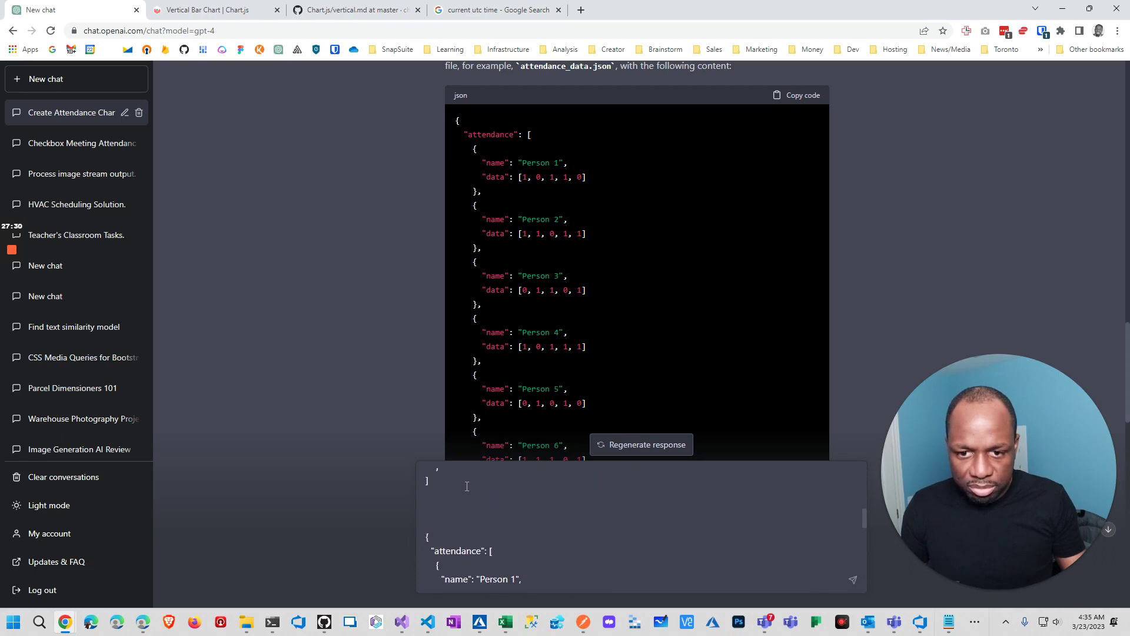
pyautogui.click(456, 502)
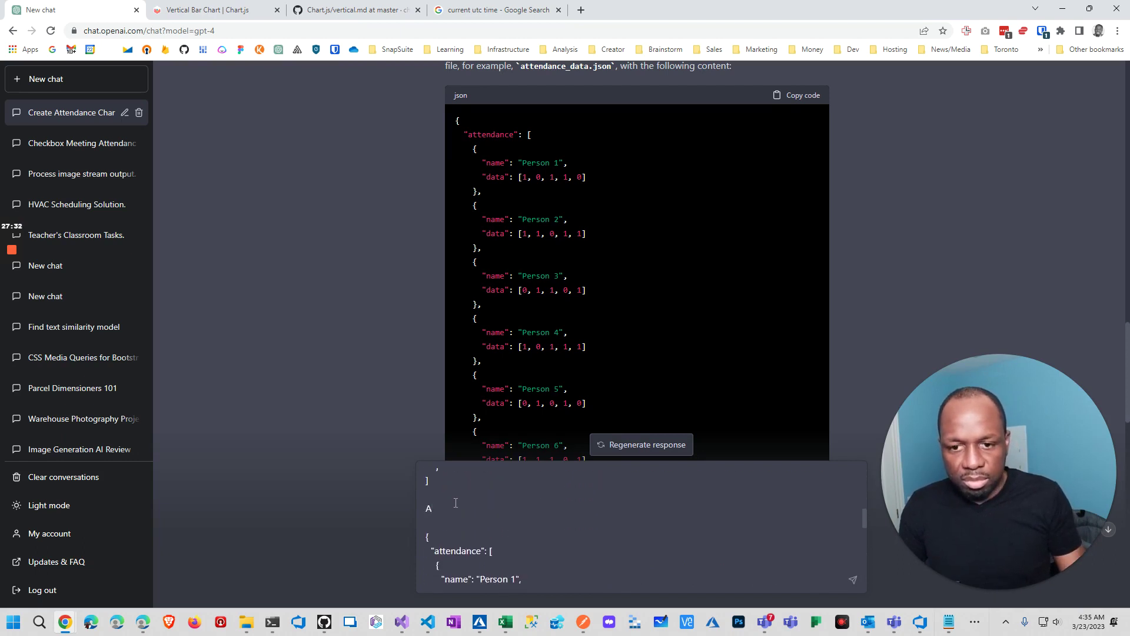
pyautogui.write('And your data ')
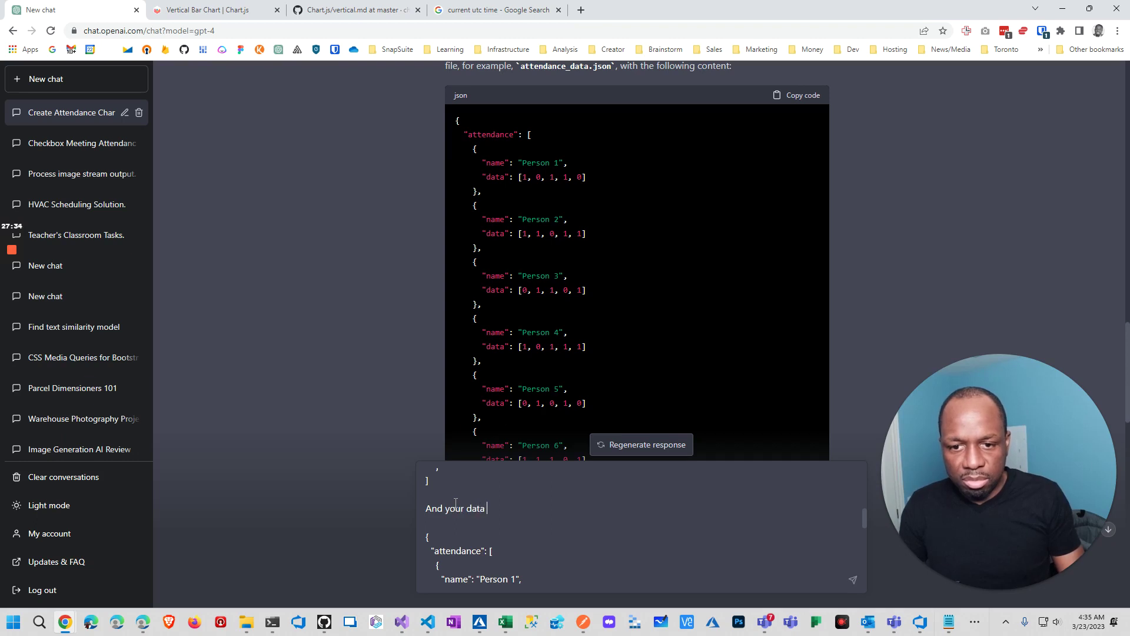
pyautogui.write('format is like')
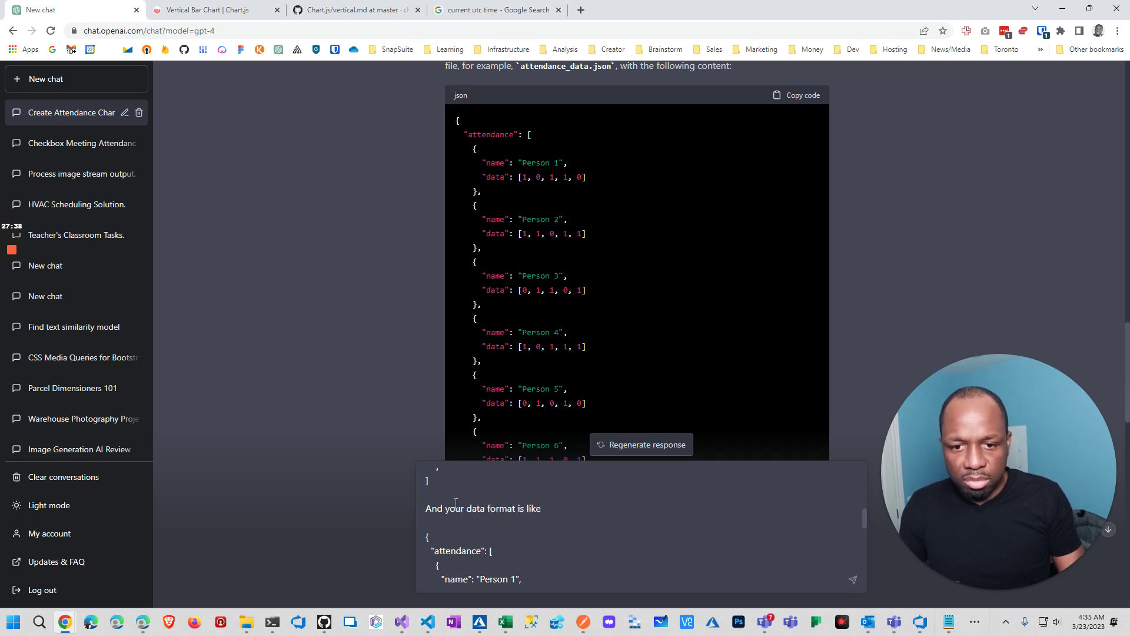
pyautogui.write(' this:')
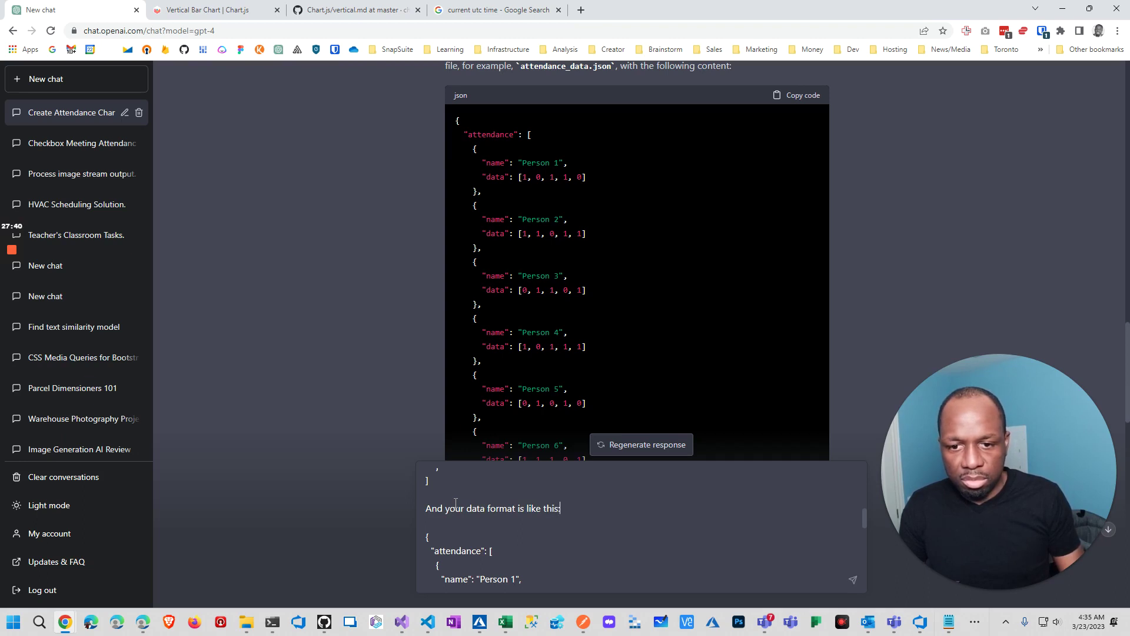
# Add a dashed divider line directly below and directly above the sentence between the two JSON blocks
pyautogui.press('Down')
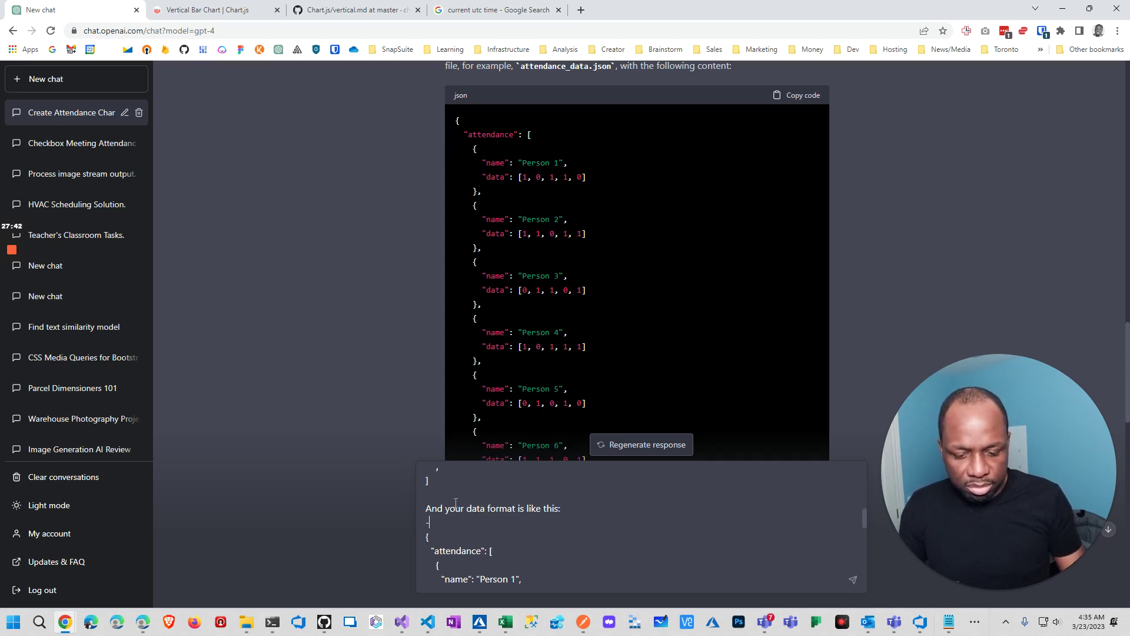
pyautogui.write('-----------------------------')
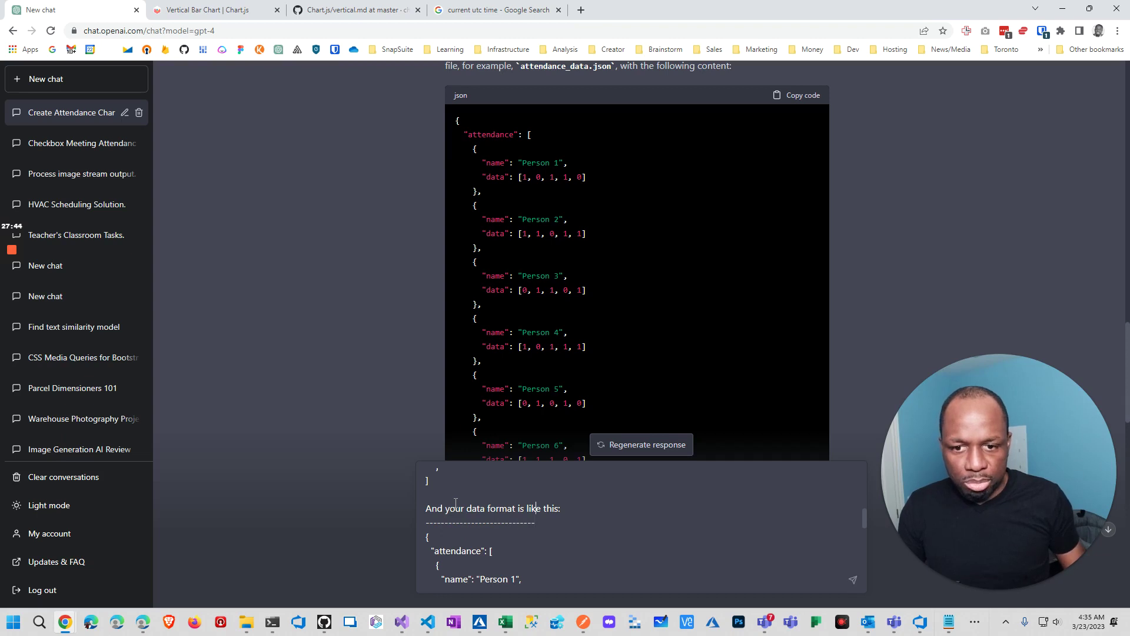
pyautogui.press('Up')
pyautogui.press('Up')
pyautogui.write('----------------------')
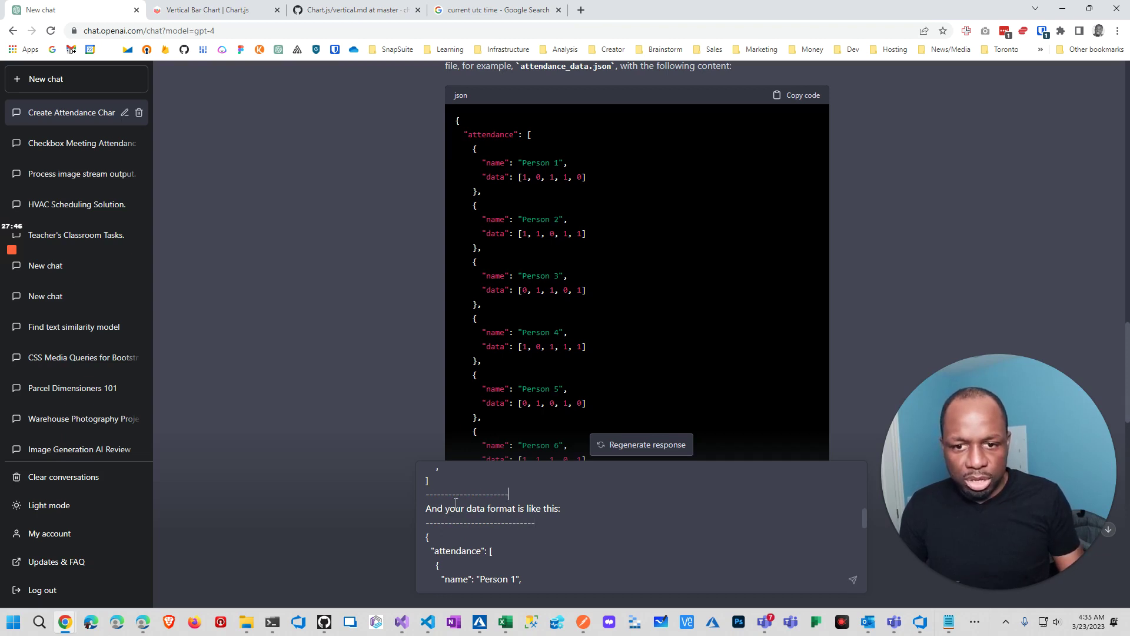
# Add a dashed divider after the last JSON block at the end of the prompt, followed by a new line
pyautogui.scroll(-6, 465, 512)
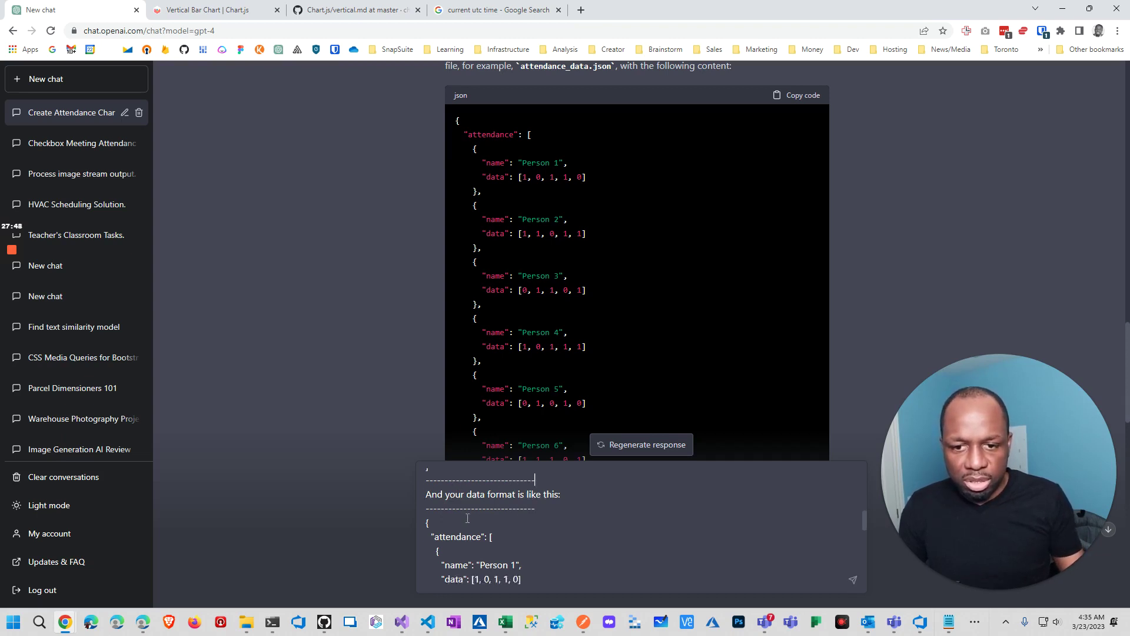
pyautogui.click(455, 581)
pyautogui.press('Return')
pyautogui.press('Return')
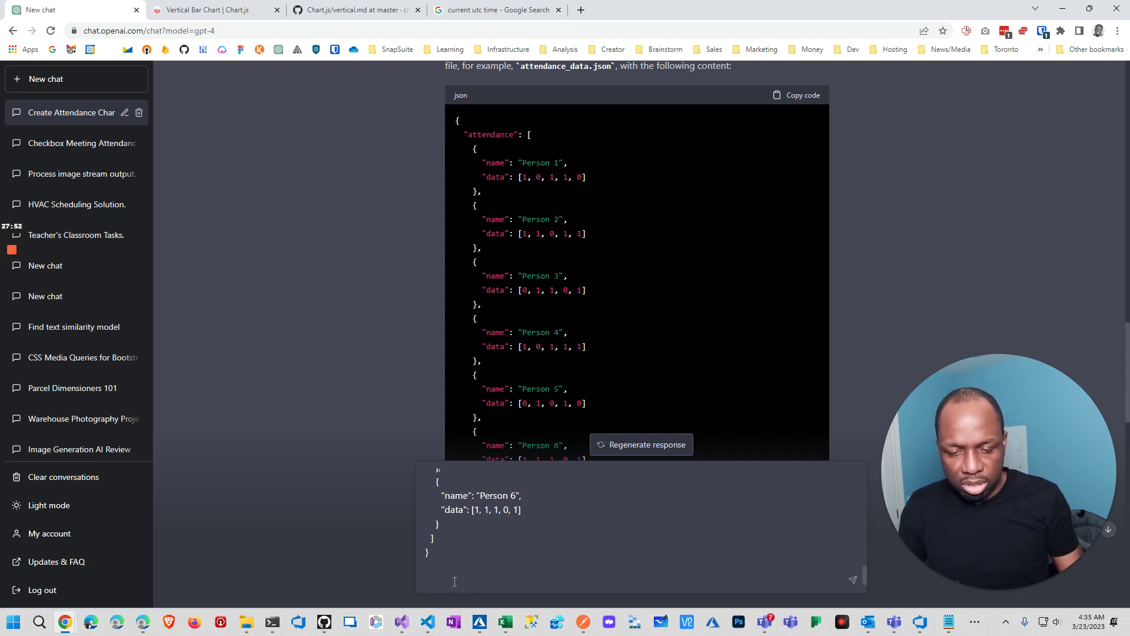
pyautogui.write('-------------------')
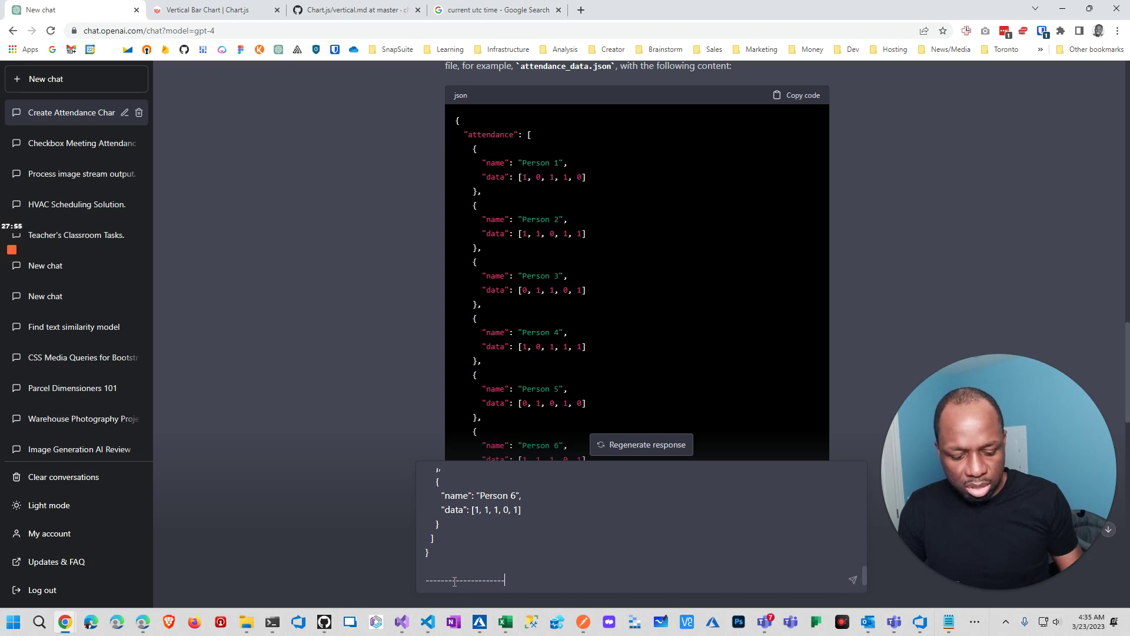
pyautogui.hotkey('shift', 'Return')
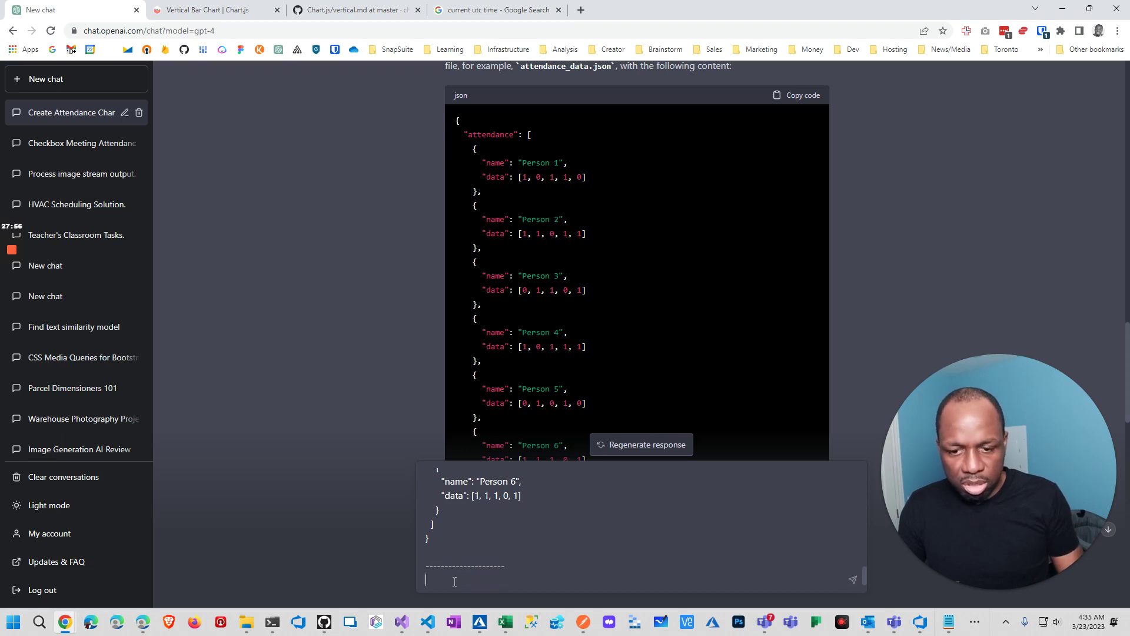
# Finish the prompt with "How do change the code to summarize the week, for each person based on my data format" and send it
pyautogui.write('How do ')
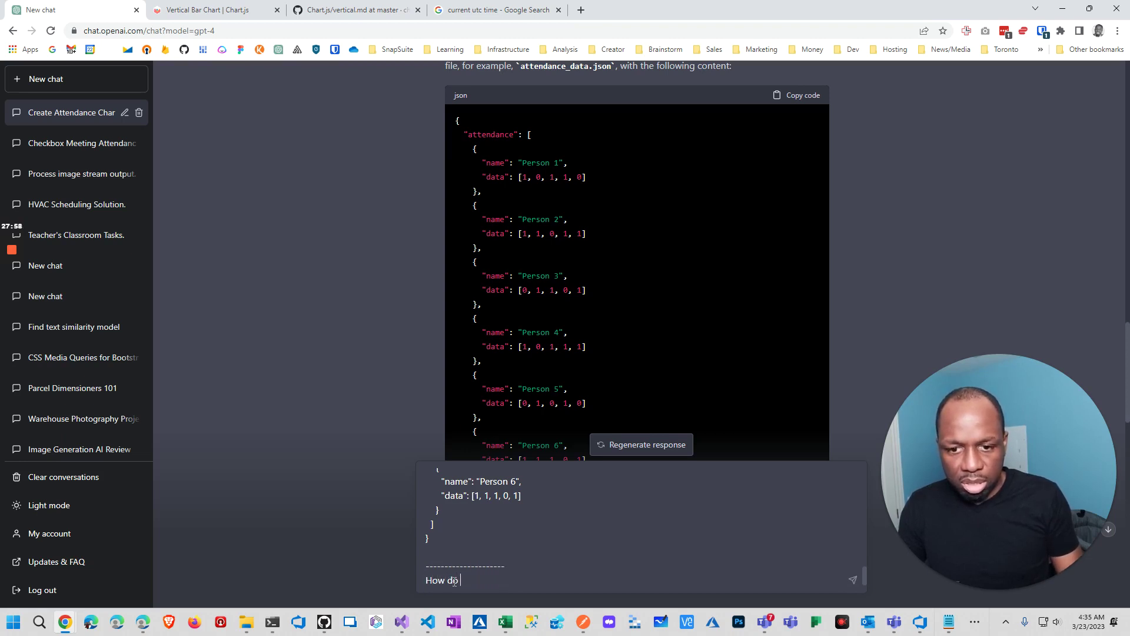
pyautogui.write('i cha')
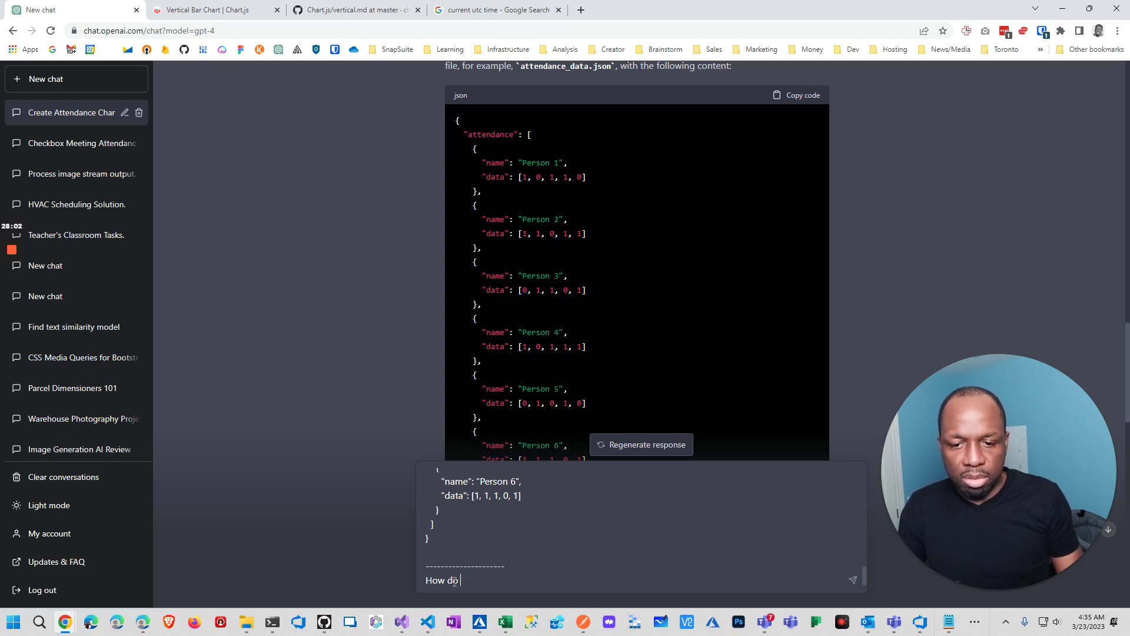
pyautogui.write('change the code t')
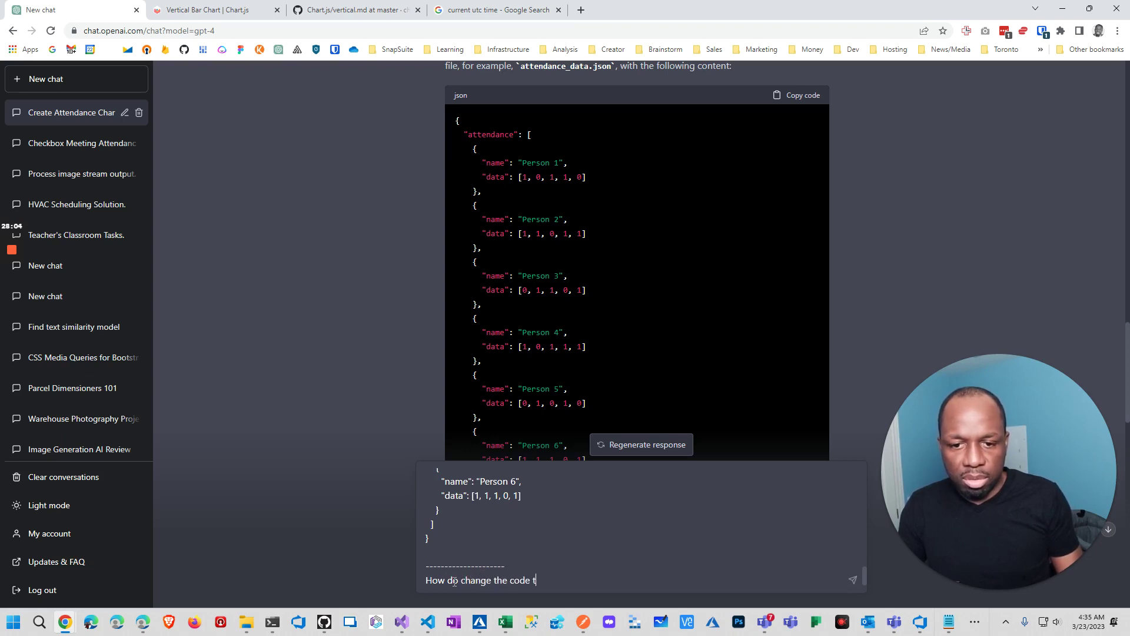
pyautogui.write('o ummarize the')
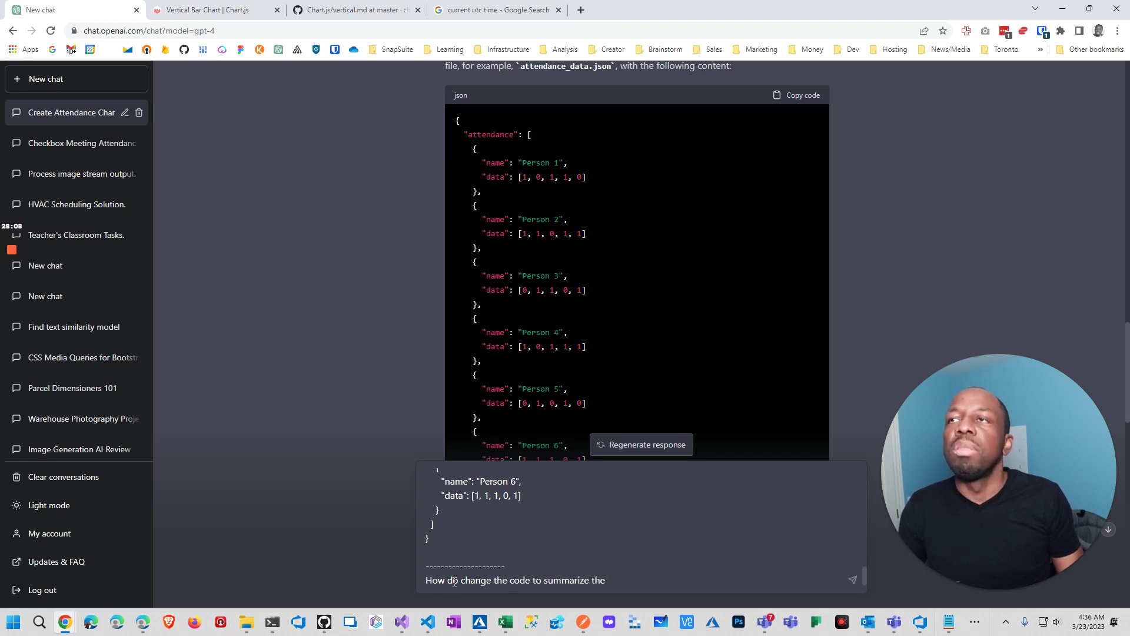
pyautogui.write(' week, b')
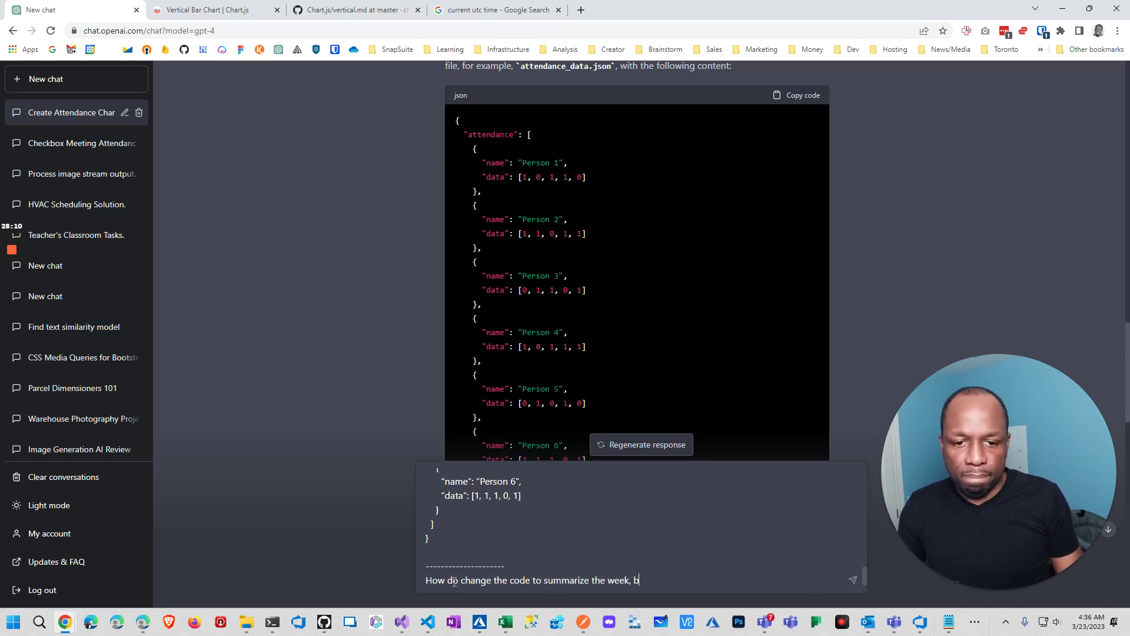
pyautogui.press('BackSpace')
pyautogui.write('for e')
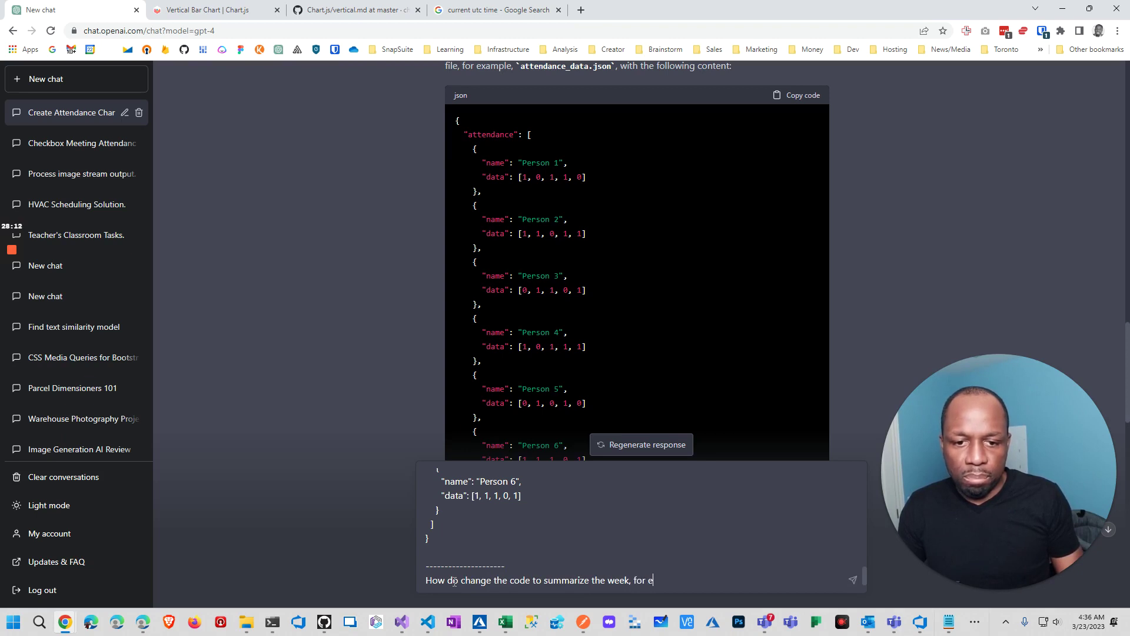
pyautogui.write('ach person ba')
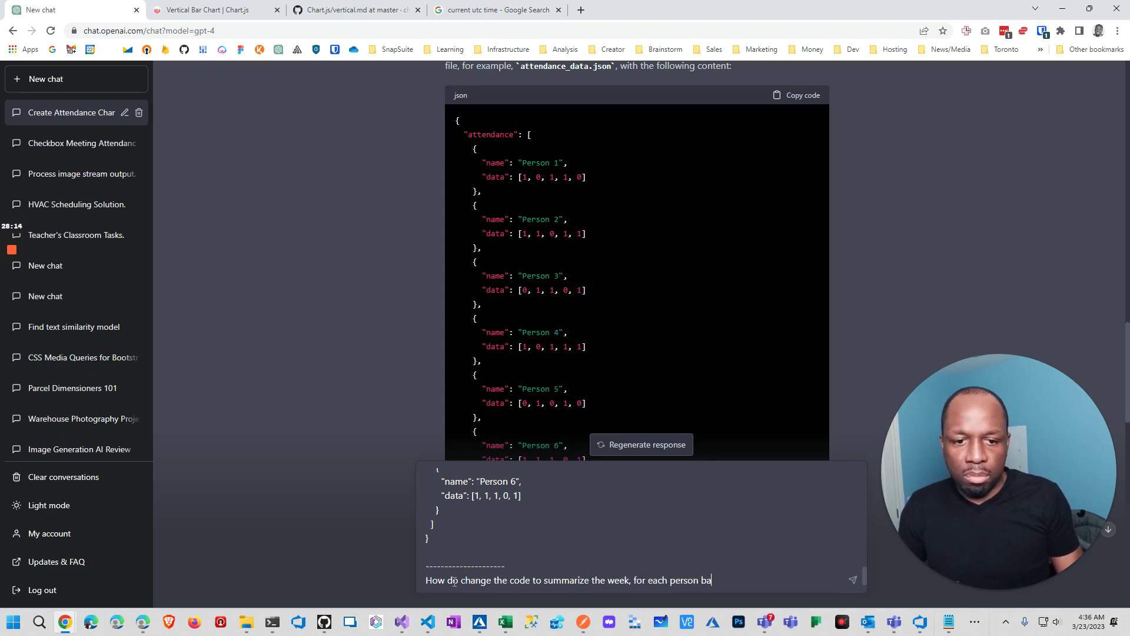
pyautogui.write('sed on the')
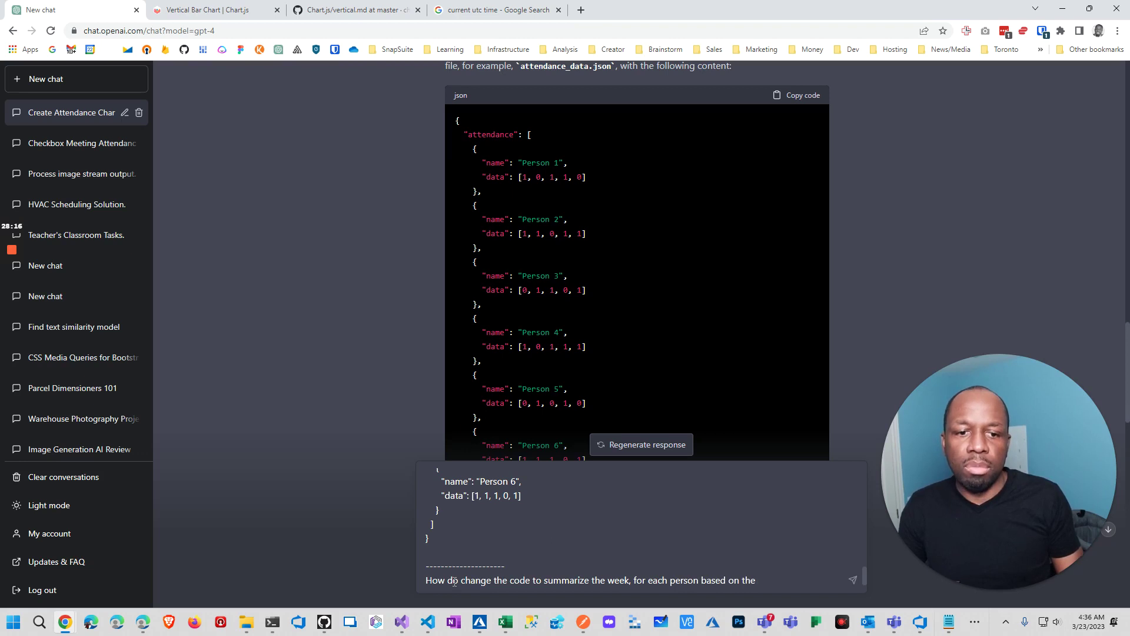
pyautogui.press('BackSpace')
pyautogui.press('BackSpace')
pyautogui.press('BackSpace')
pyautogui.press('BackSpace')
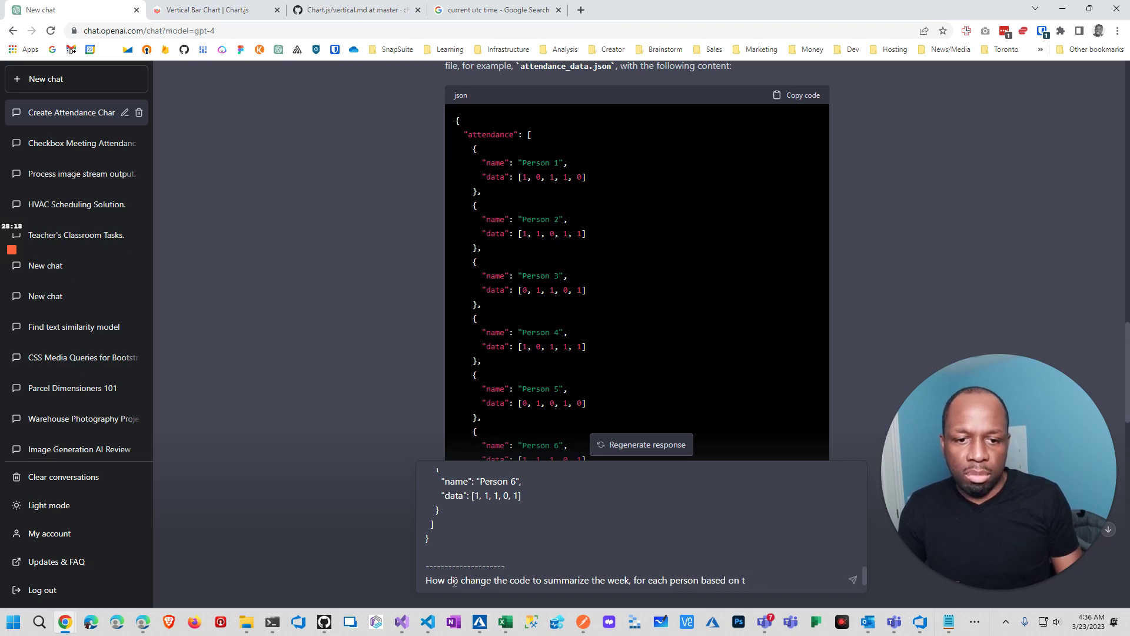
pyautogui.write('my data format')
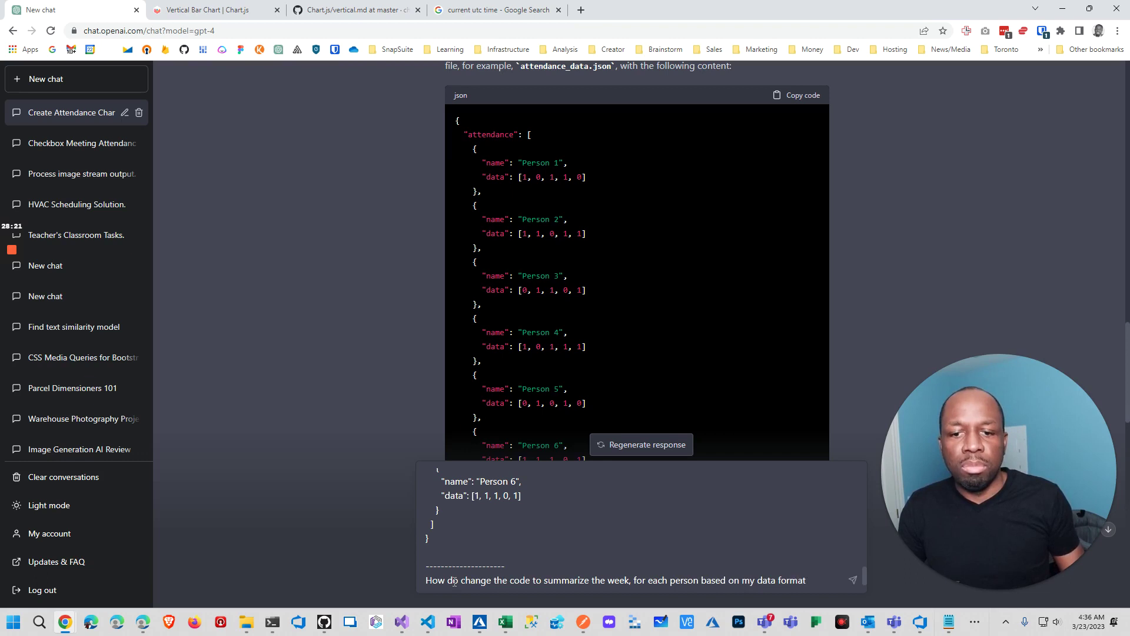
pyautogui.press('Return')
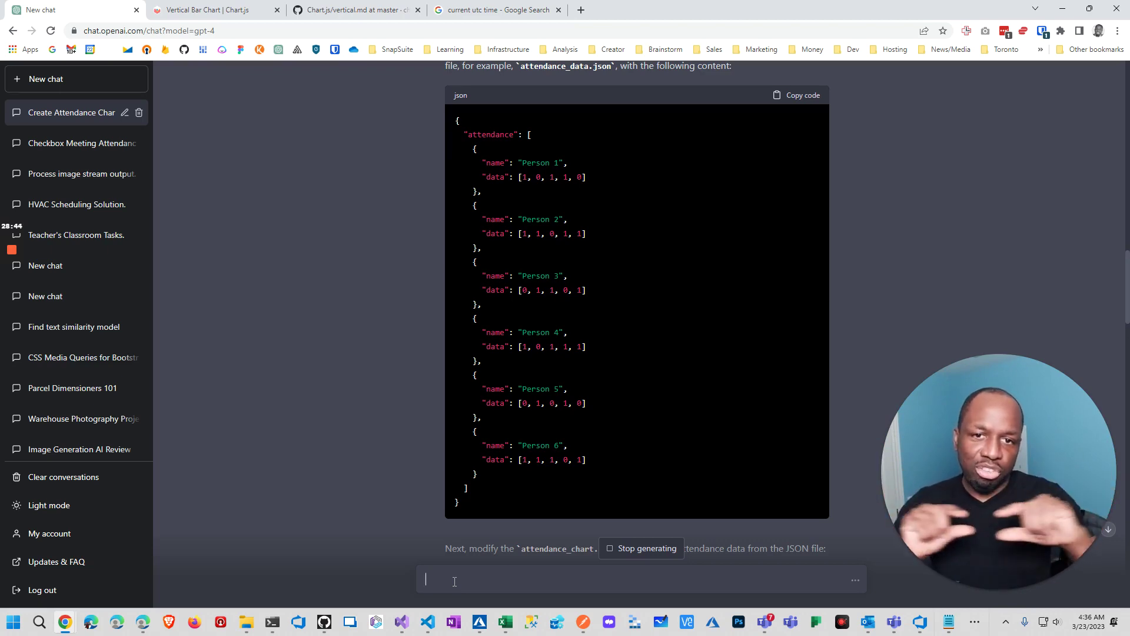
# Follow the new reply and examine its sample attendance_data.json records against the submitted name, datetime and attended format
pyautogui.scroll(-10, 551, 383)
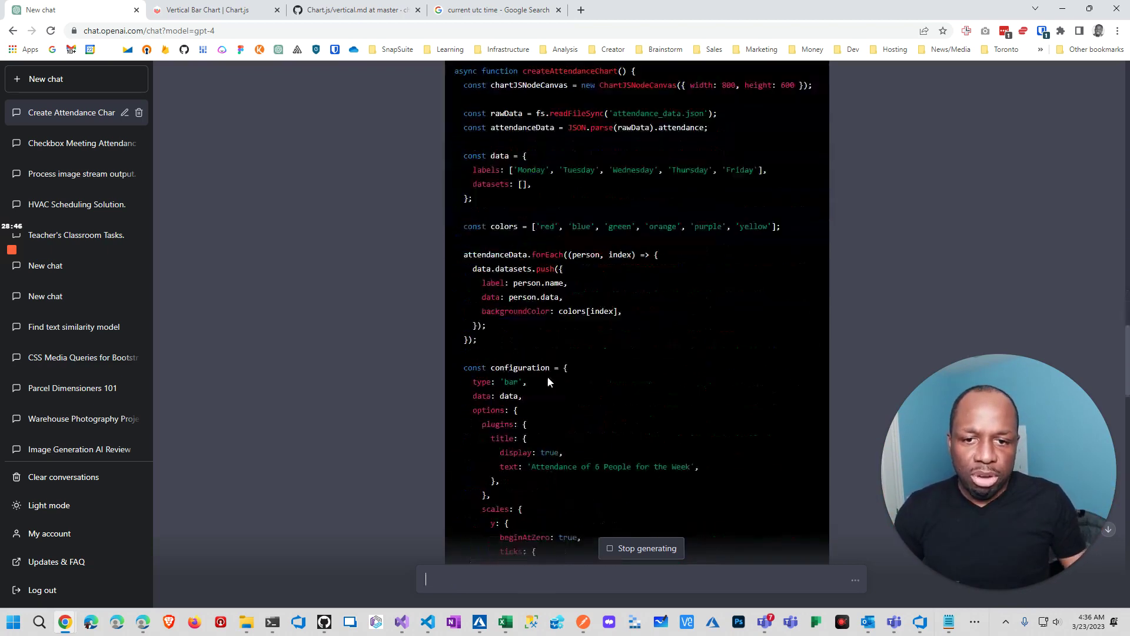
pyautogui.scroll(-10, 542, 359)
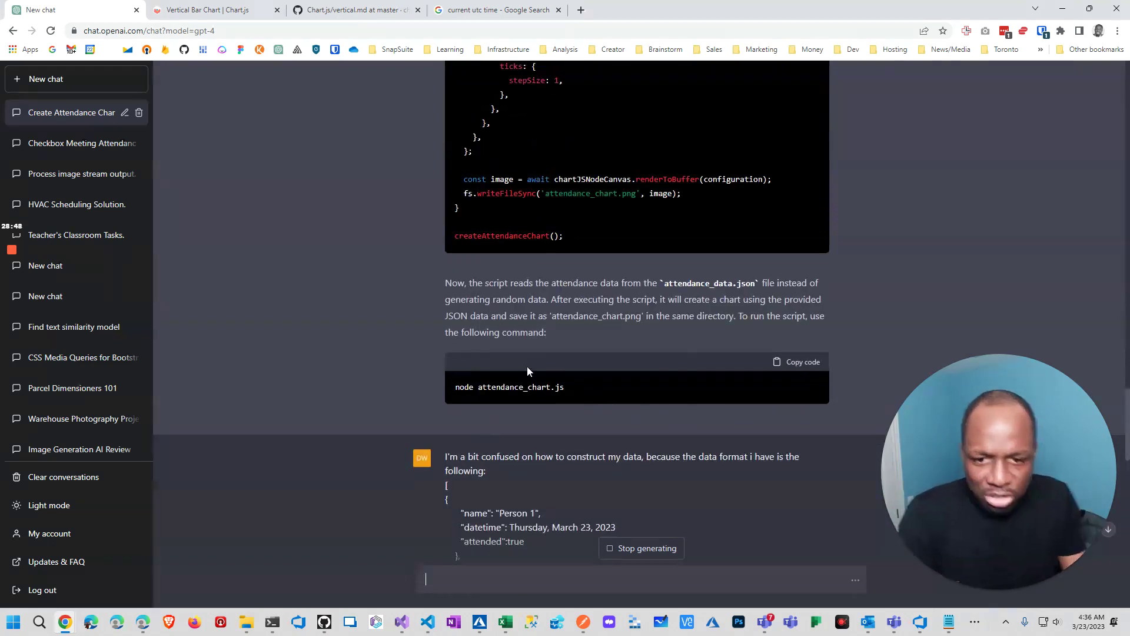
pyautogui.scroll(-10, 441, 318)
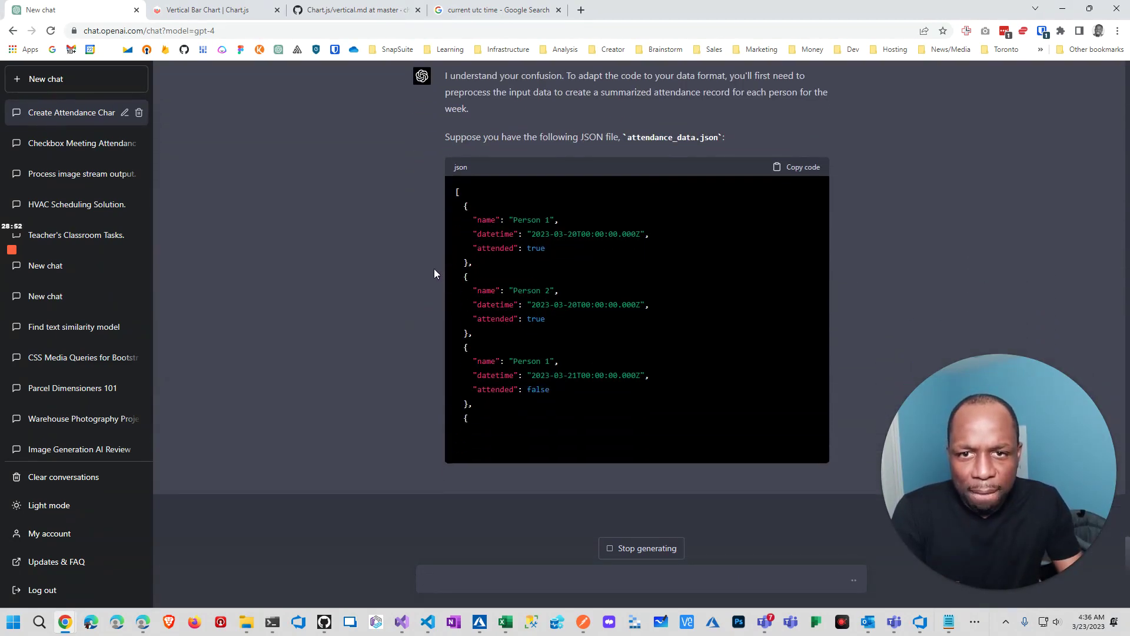
pyautogui.scroll(2, 409, 245)
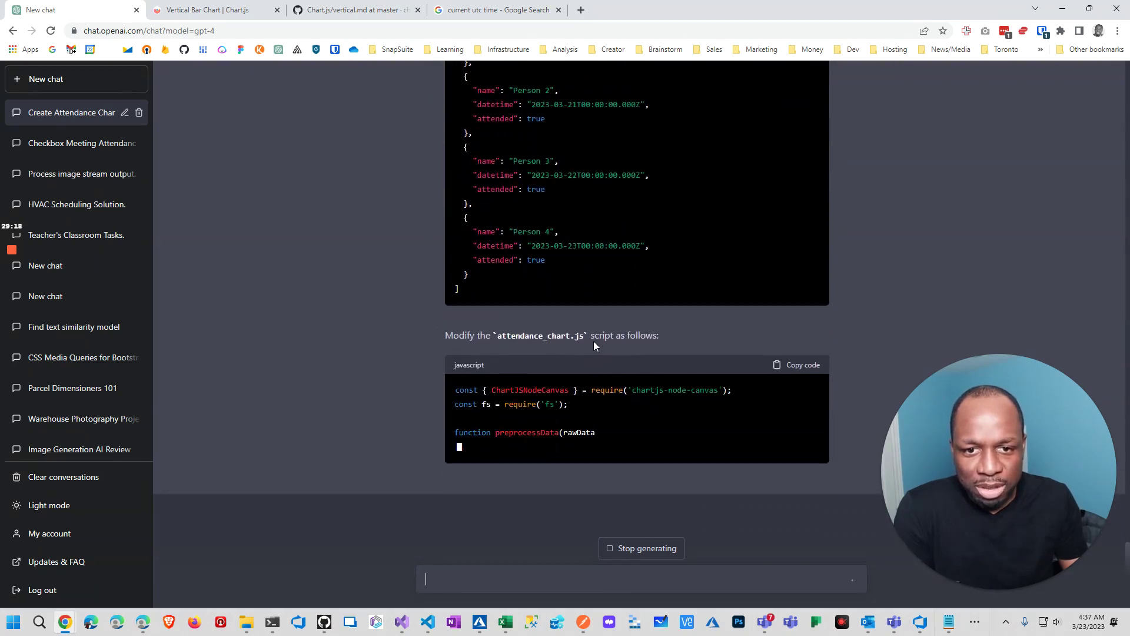
pyautogui.scroll(1, 542, 404)
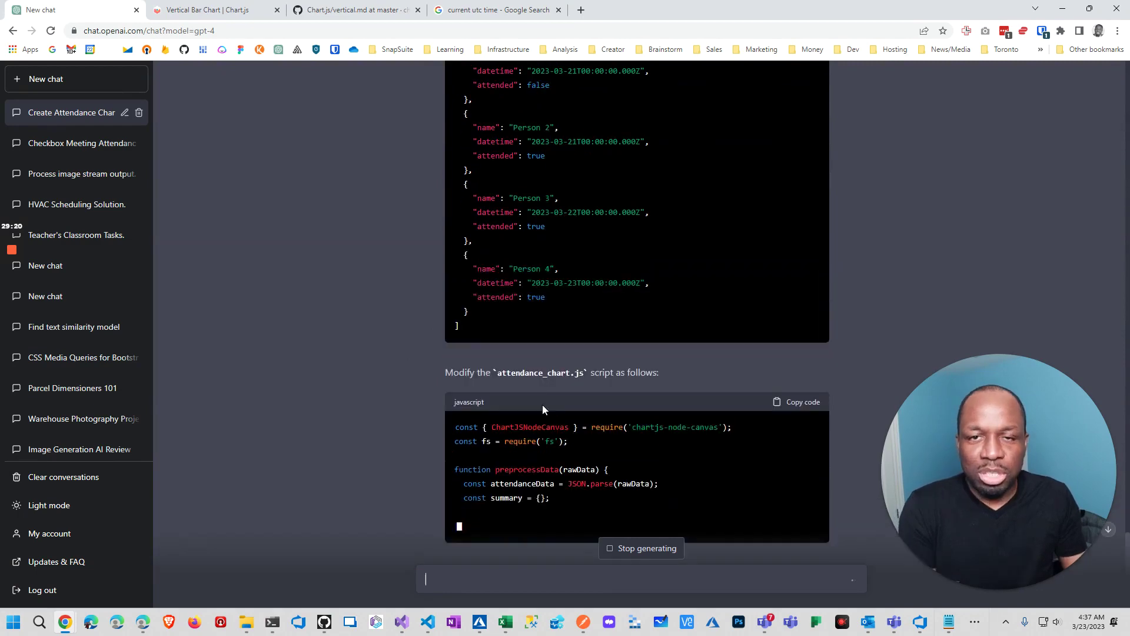
pyautogui.scroll(7, 391, 267)
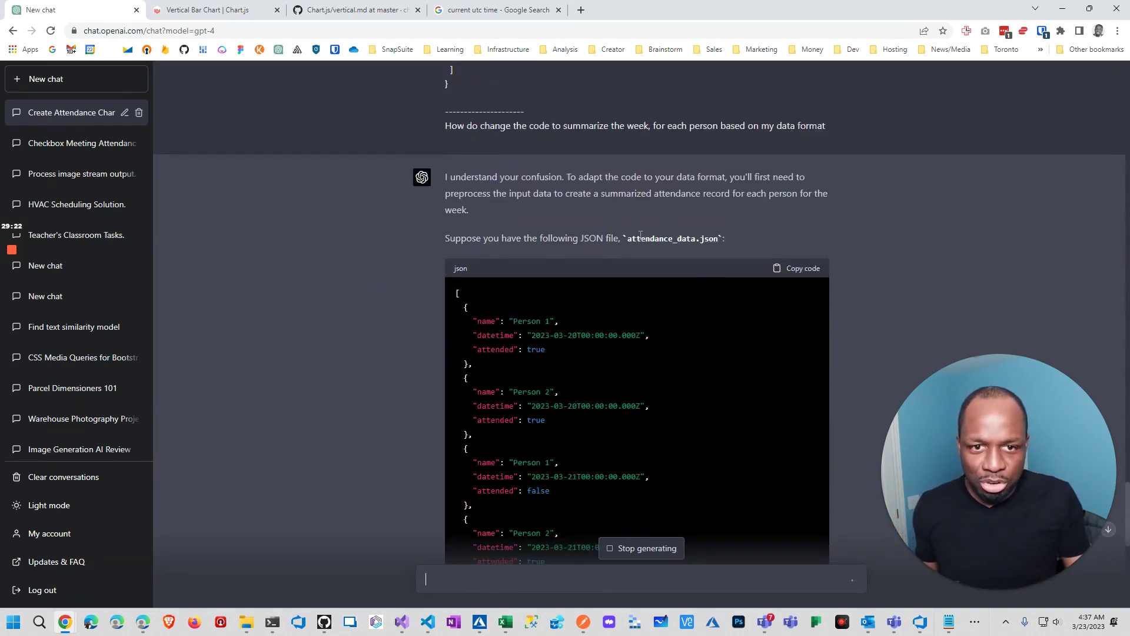
# Examine the modified attendance_chart.js script, from the preprocessData function's date handling and weekly summary to the chart configuration
pyautogui.scroll(-10, 461, 318)
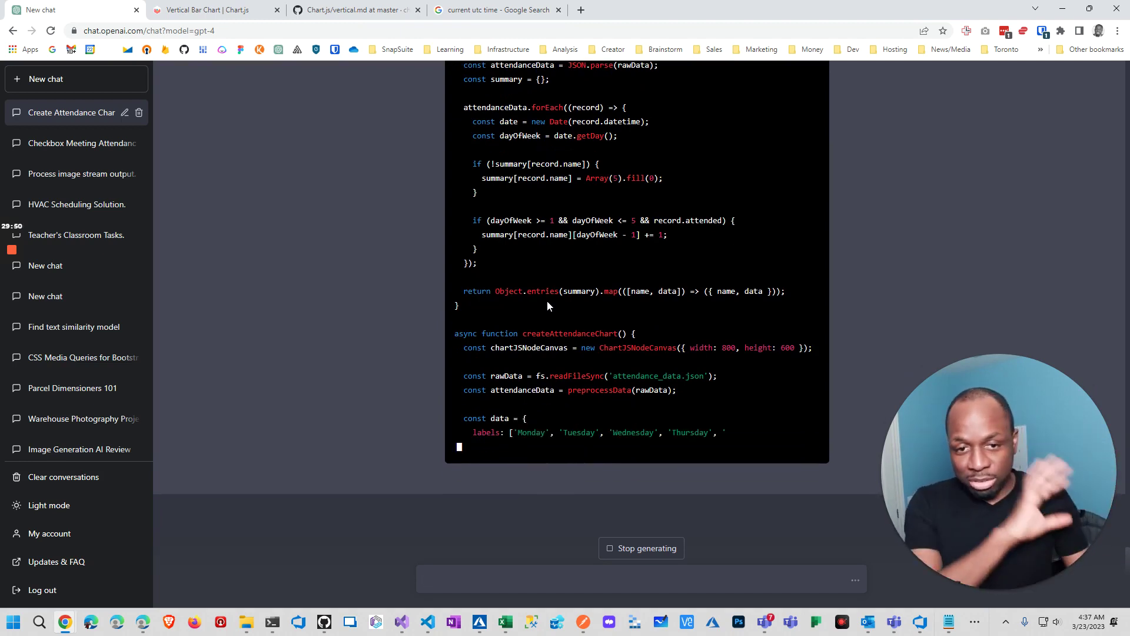
pyautogui.scroll(2, 402, 296)
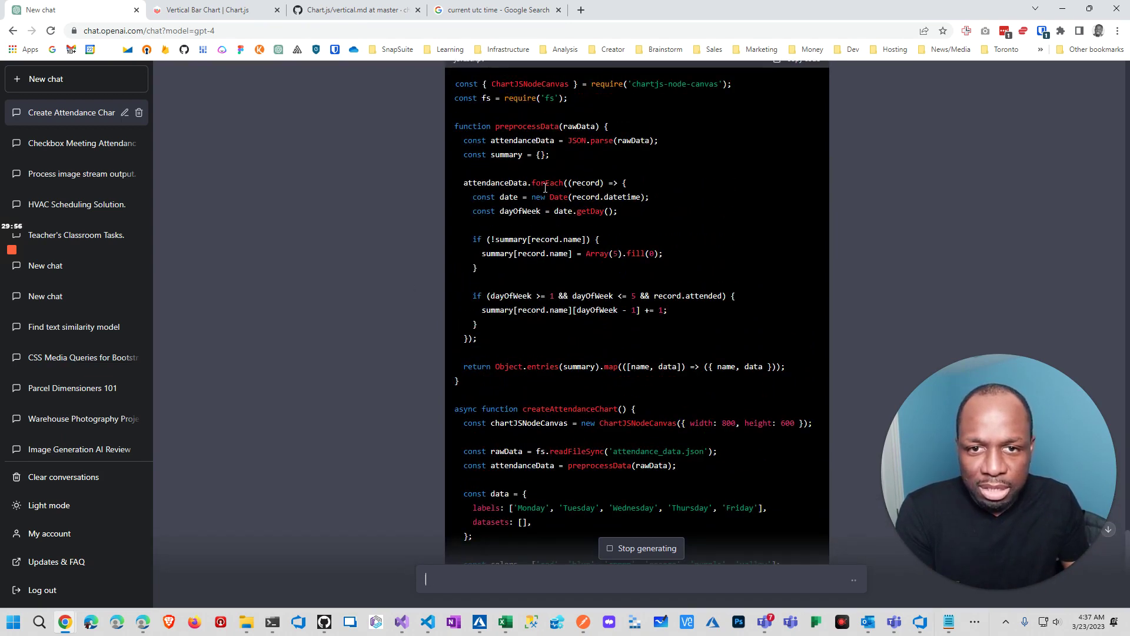
pyautogui.scroll(-3, 518, 426)
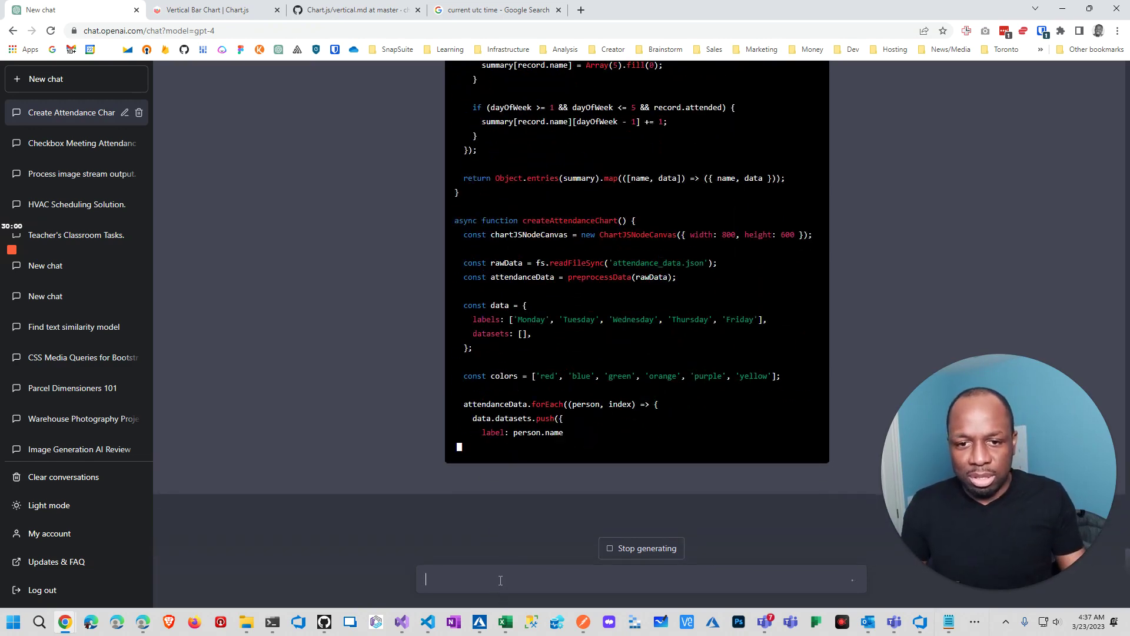
pyautogui.scroll(5, 415, 358)
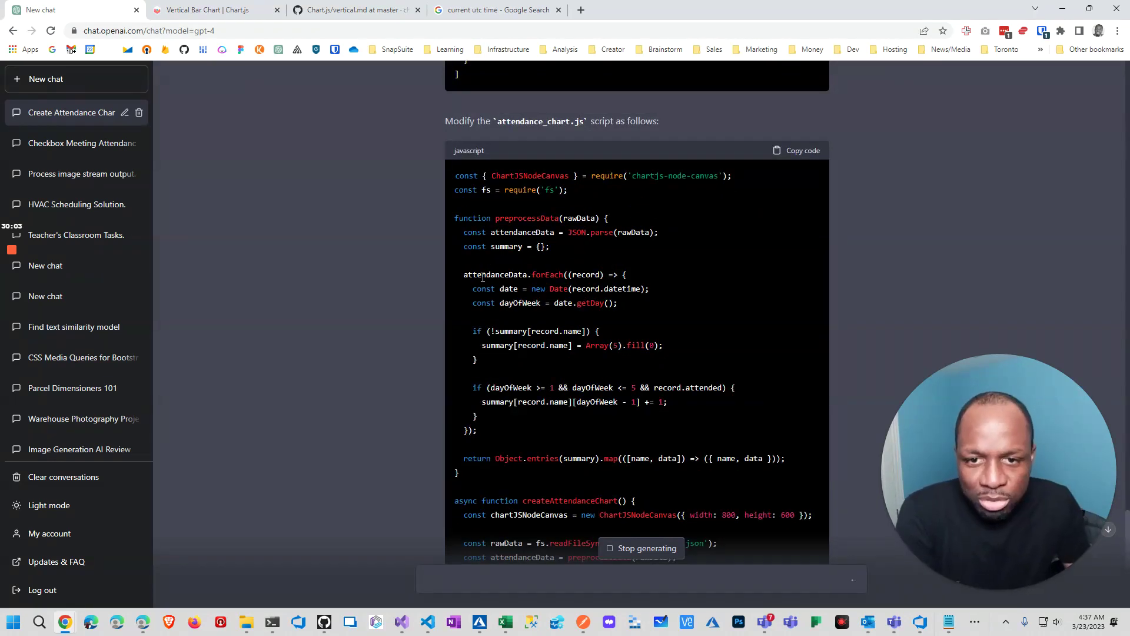
pyautogui.doubleClick(547, 275)
pyautogui.doubleClick(482, 277)
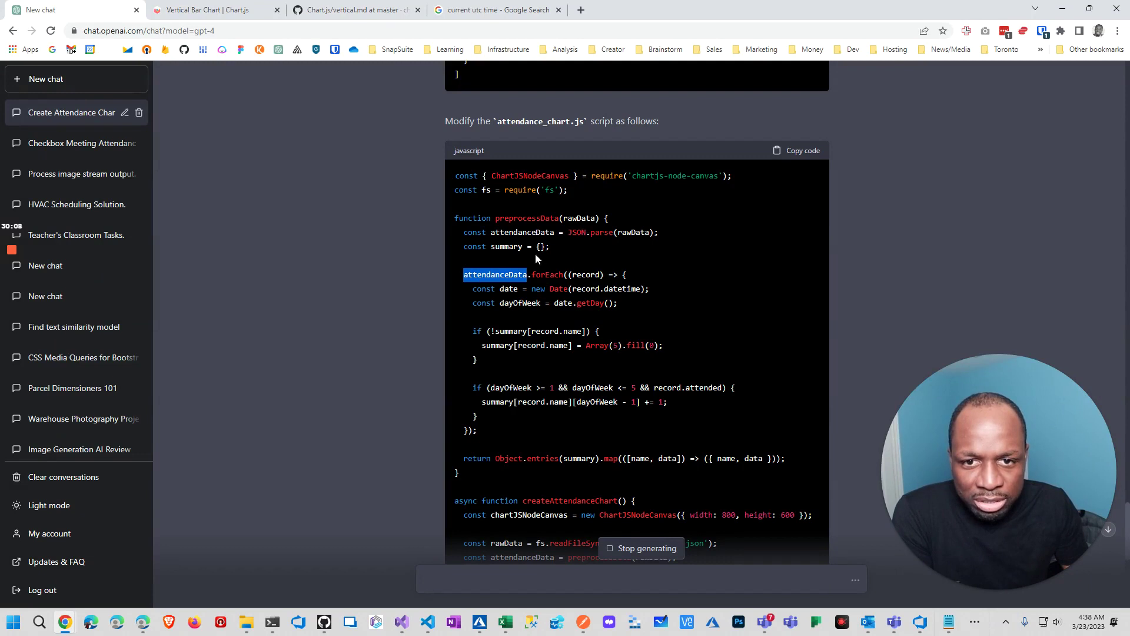
pyautogui.moveTo(651, 289); pyautogui.dragTo(511, 290)
pyautogui.click(539, 293)
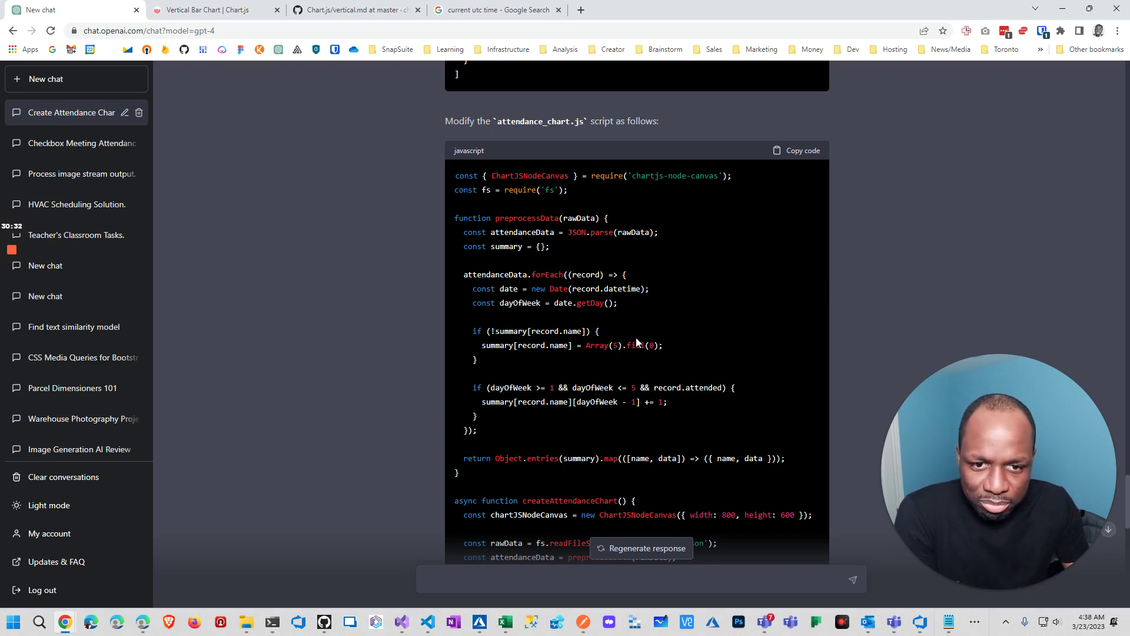
pyautogui.scroll(7, 391, 312)
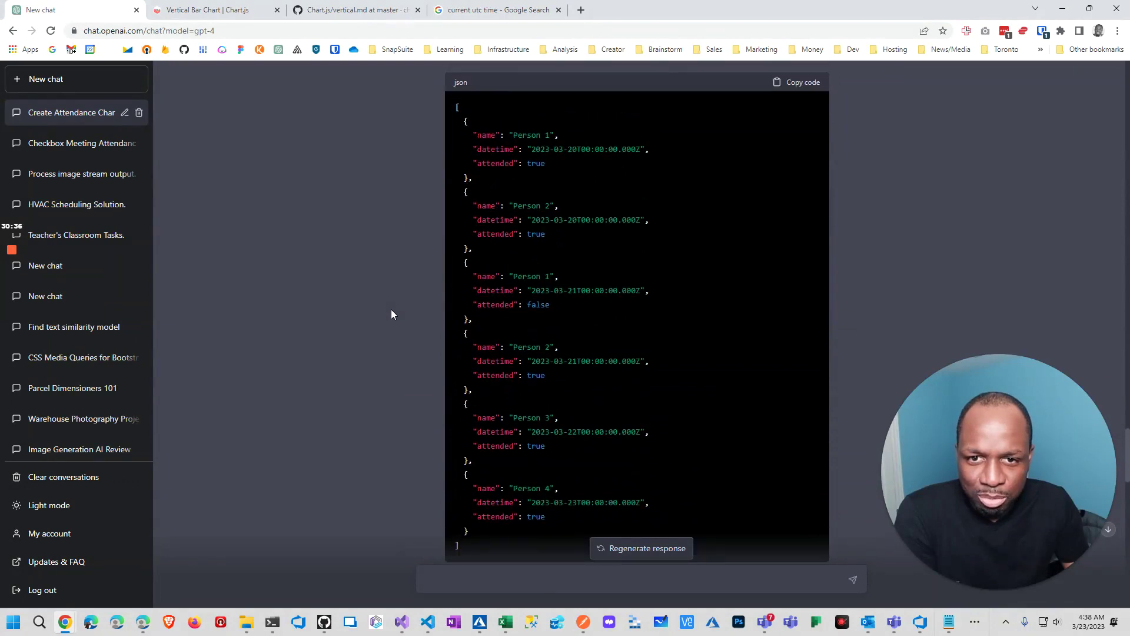
pyautogui.scroll(-10, 391, 309)
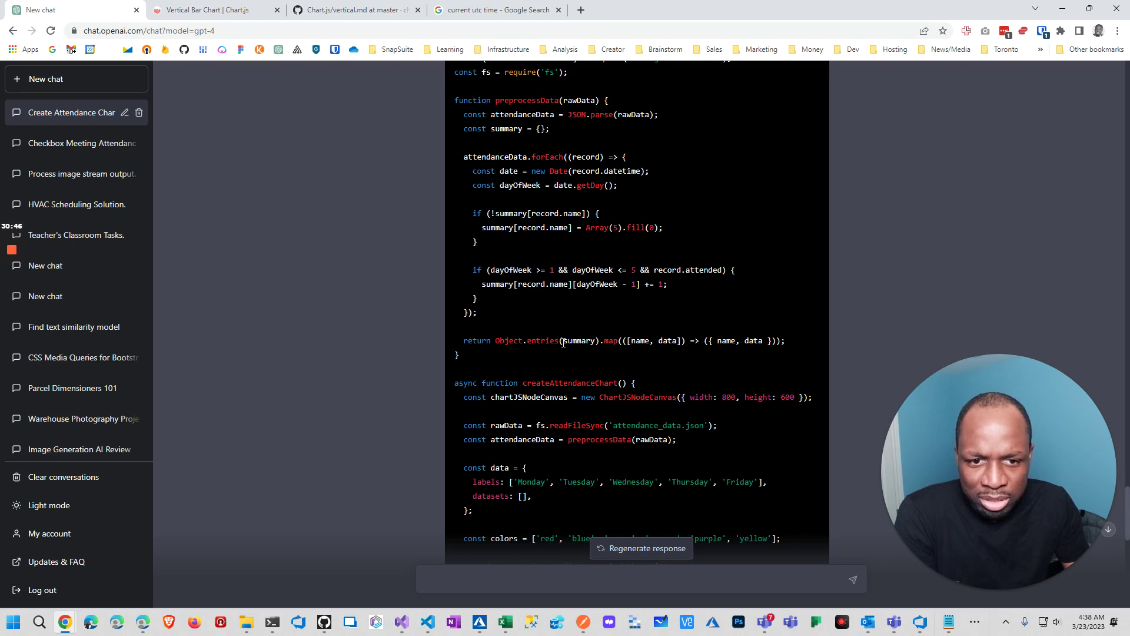
pyautogui.scroll(-2, 564, 343)
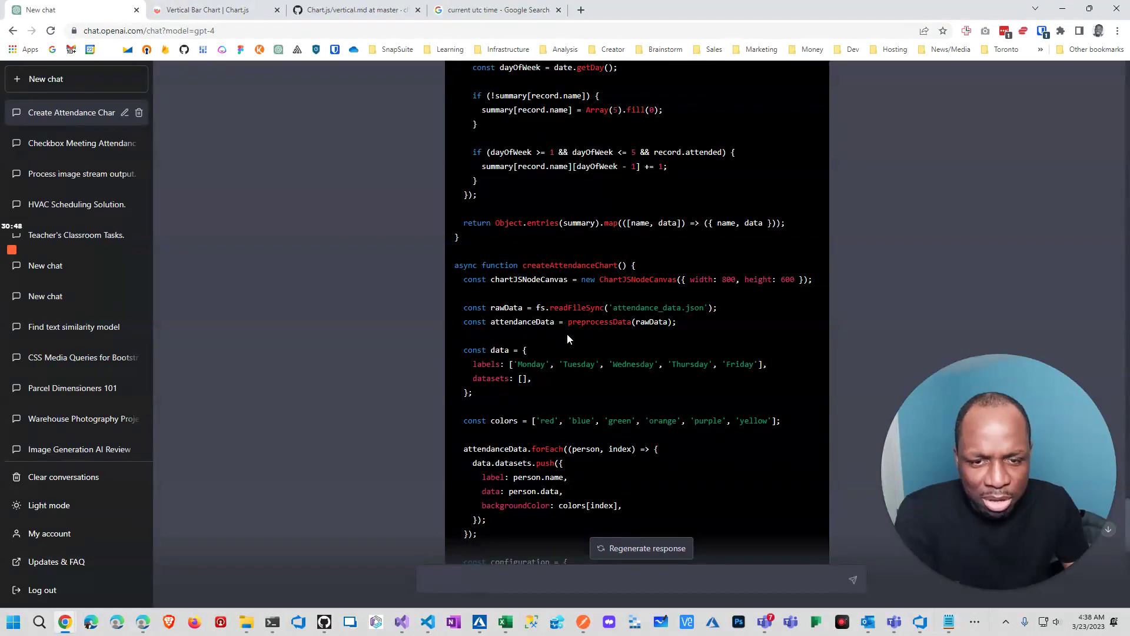
pyautogui.scroll(-1, 568, 301)
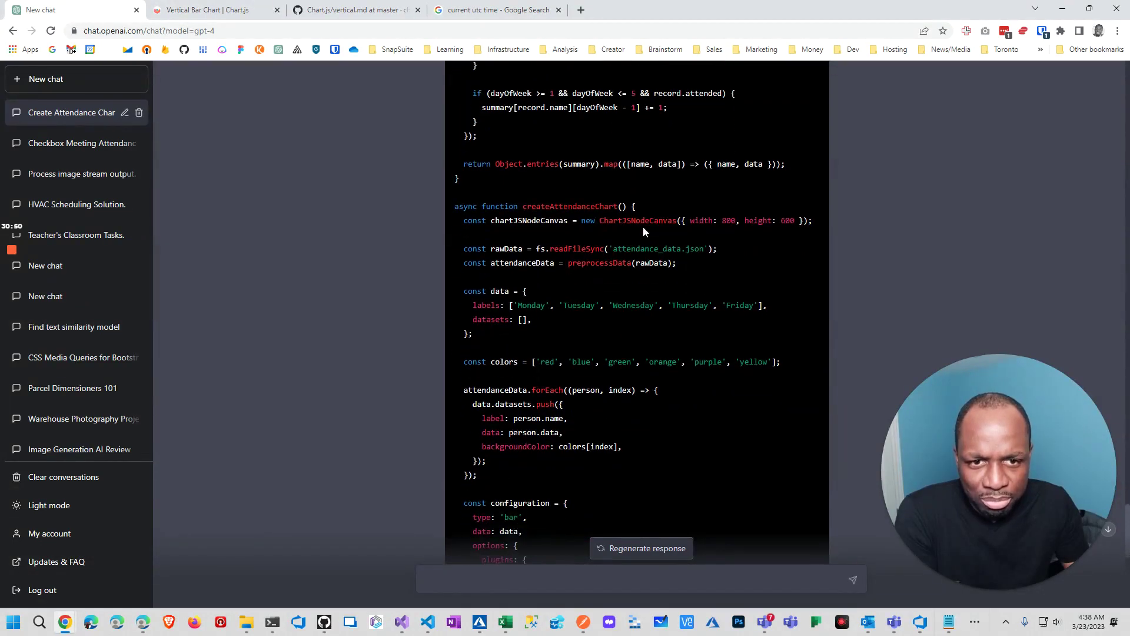
pyautogui.scroll(-8, 605, 321)
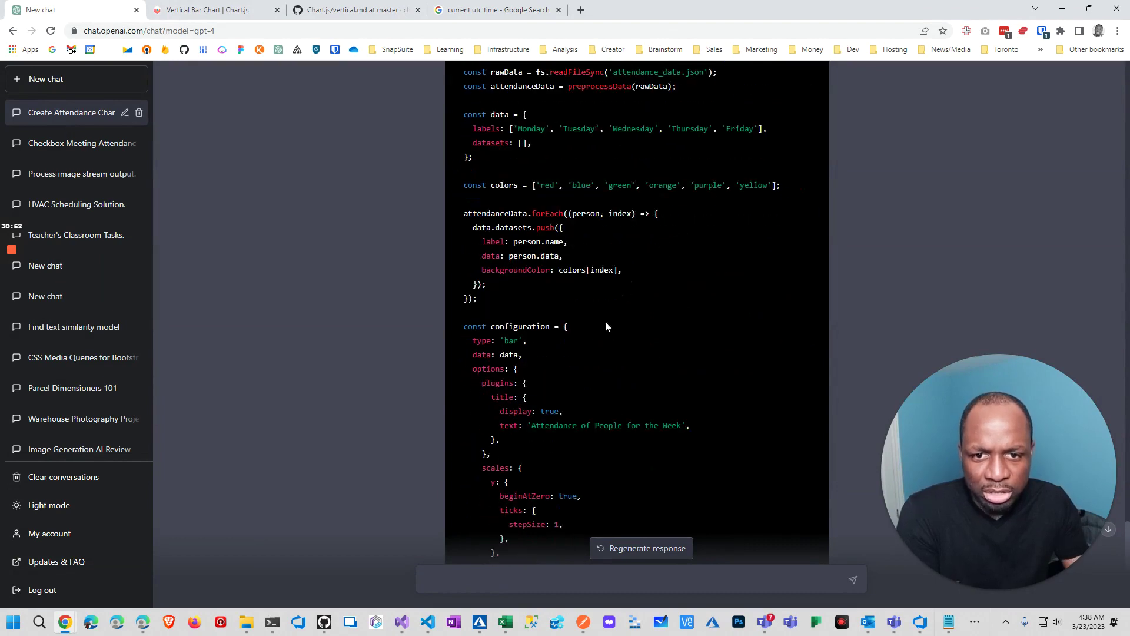
# Send the follow-up request "can you please comment you code, and do this for all code going forward"
pyautogui.click(518, 581)
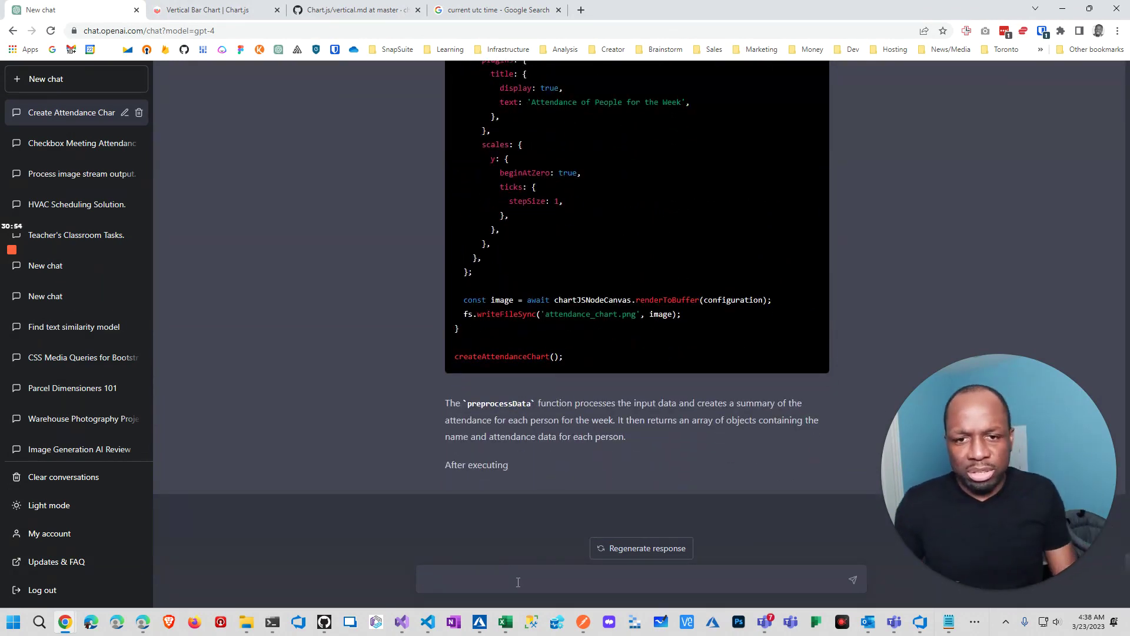
pyautogui.write('can')
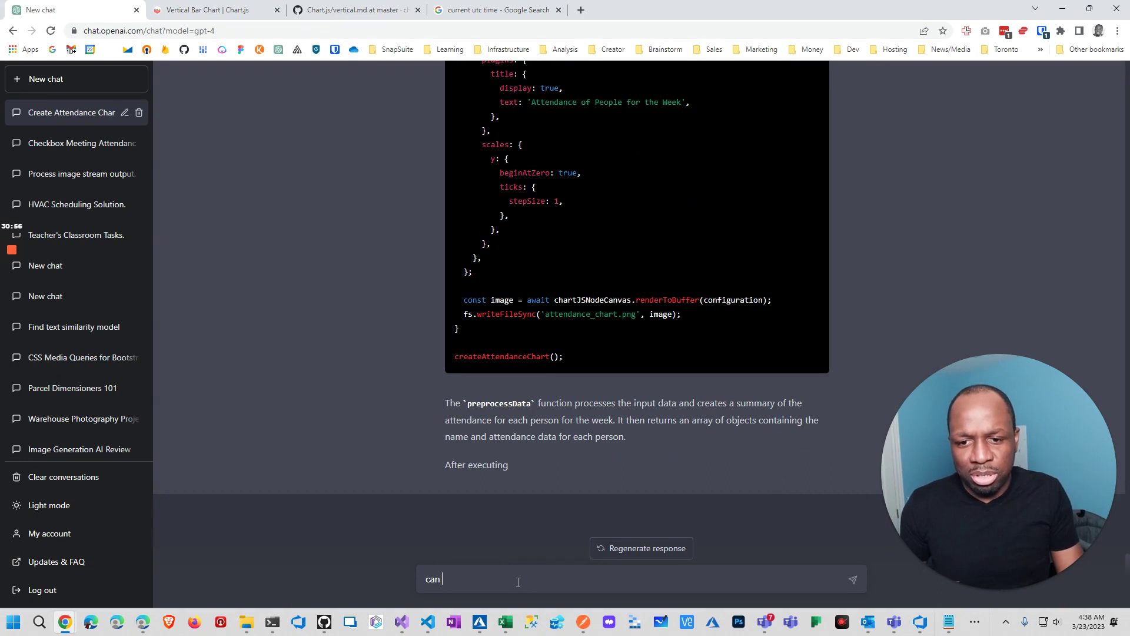
pyautogui.write(' you pleas')
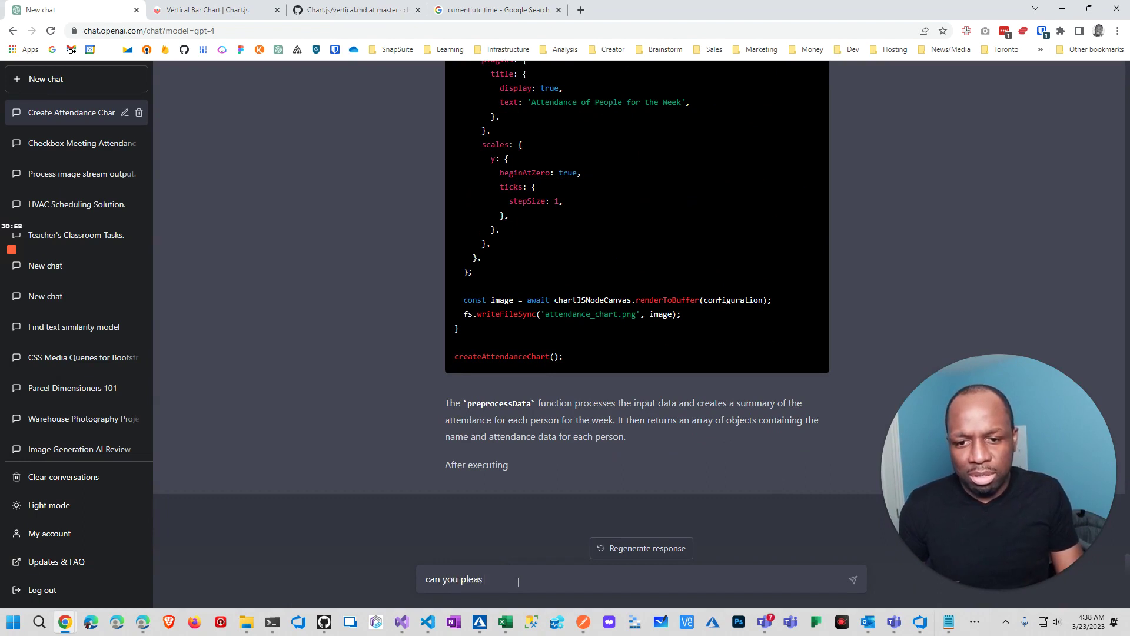
pyautogui.write('e comment you code, ')
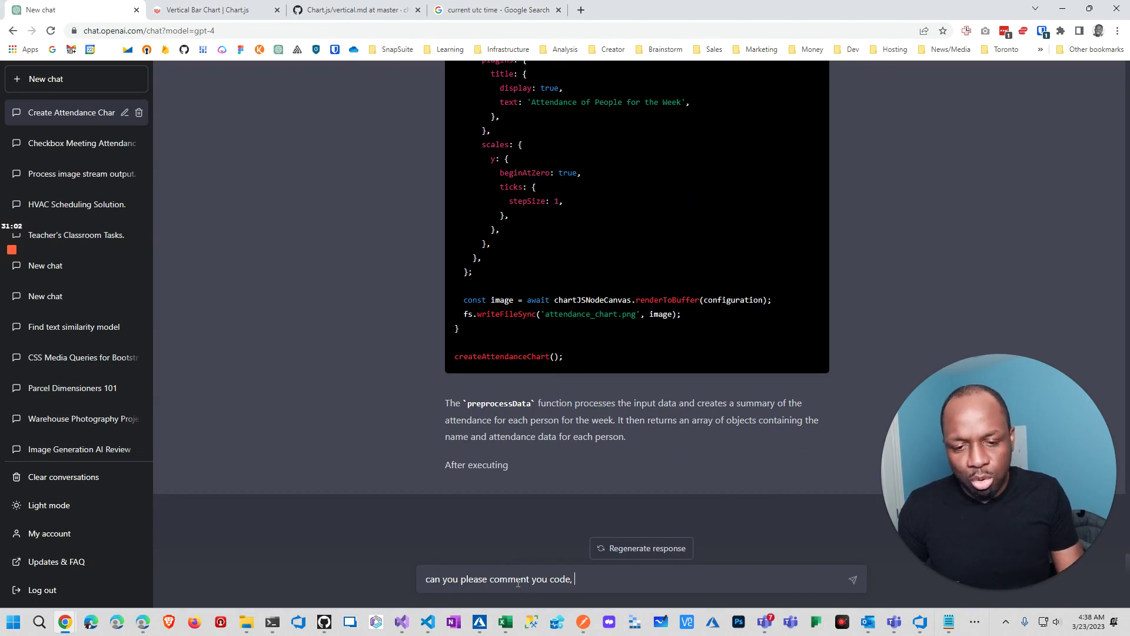
pyautogui.write('and do this for all cod')
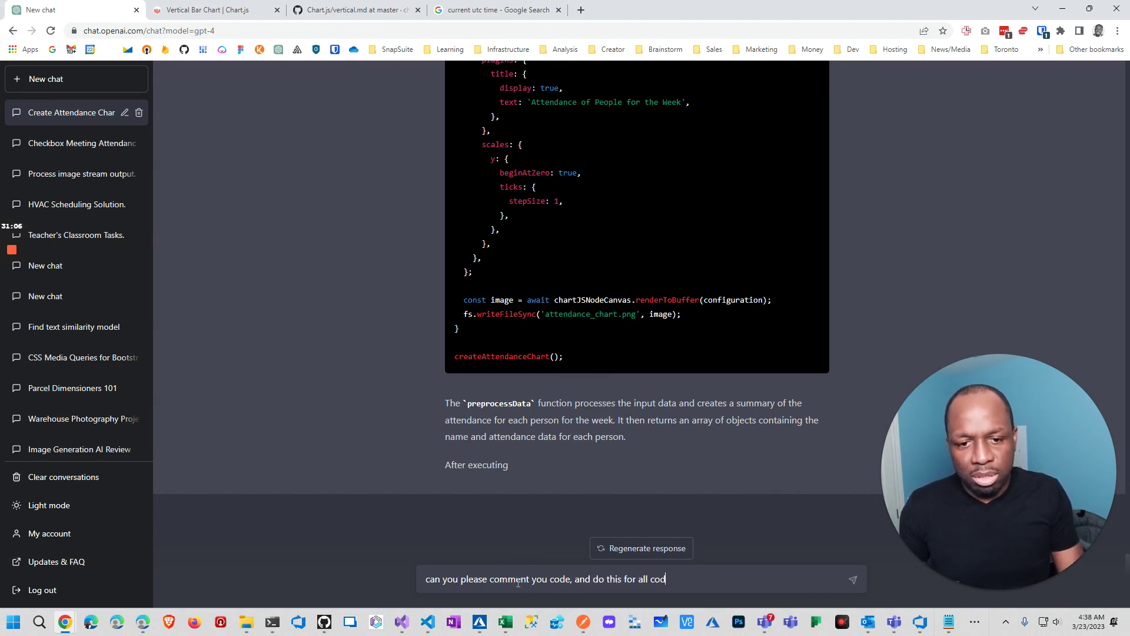
pyautogui.write('e going forward')
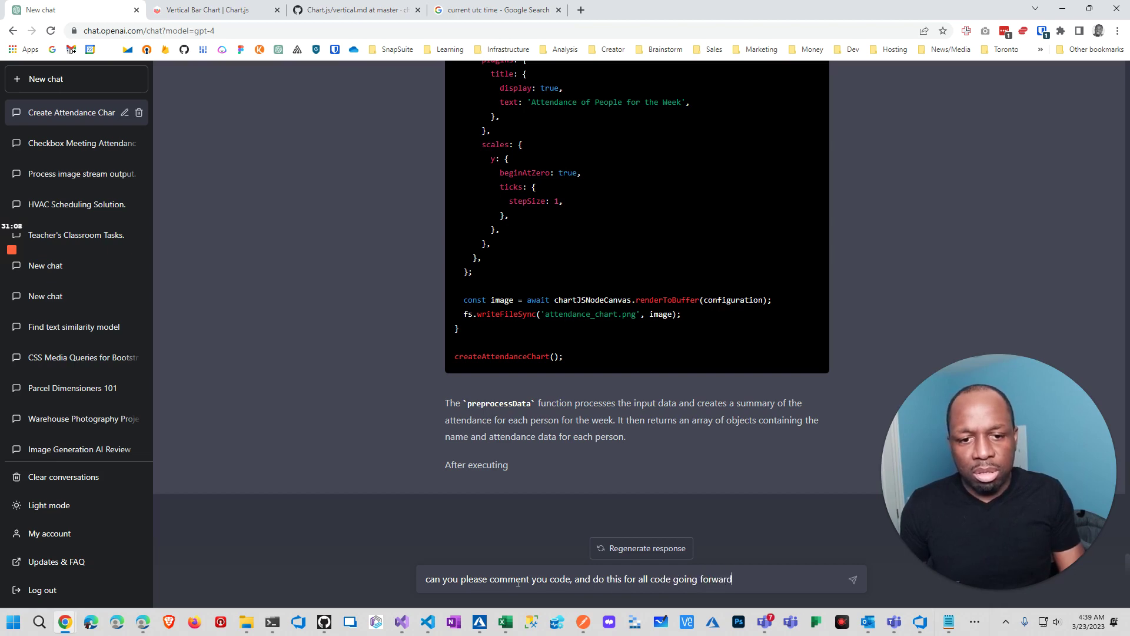
pyautogui.press('Return')
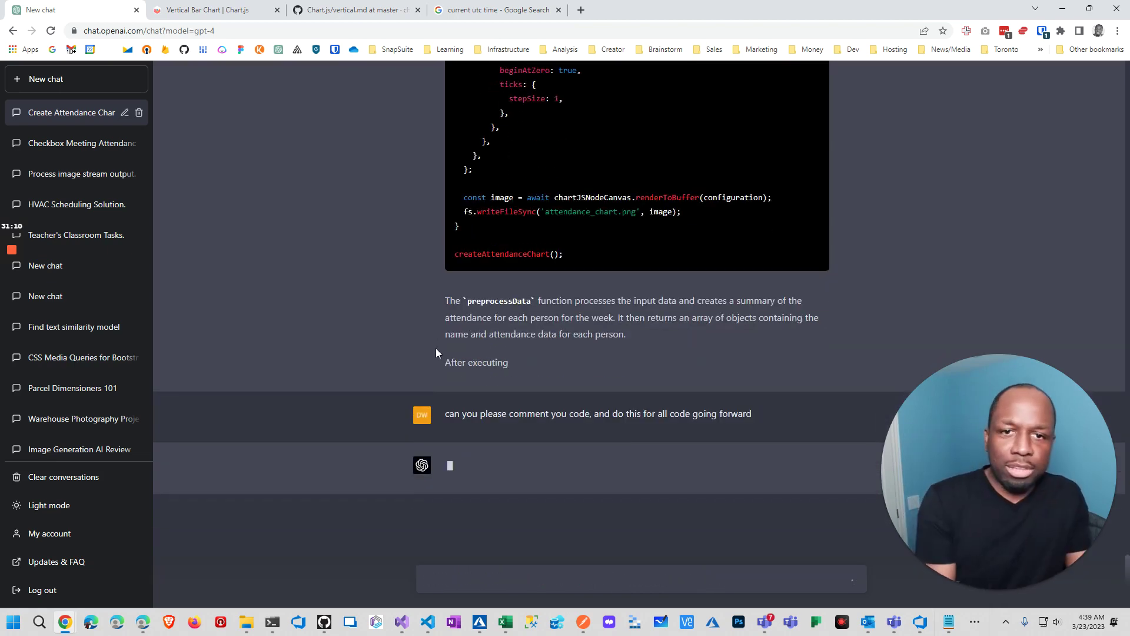
# Review the previous script's createAttendanceChart function, from its data loading and datasets to the chart configuration, and return to the newly generating commented code
pyautogui.scroll(7, 371, 227)
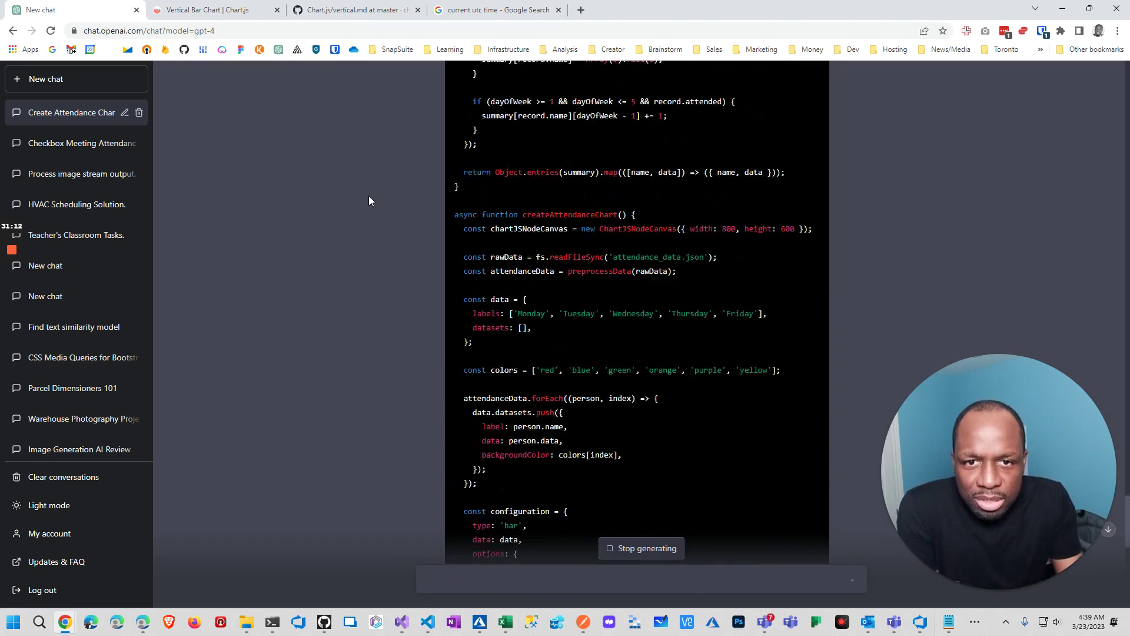
pyautogui.scroll(-1, 382, 210)
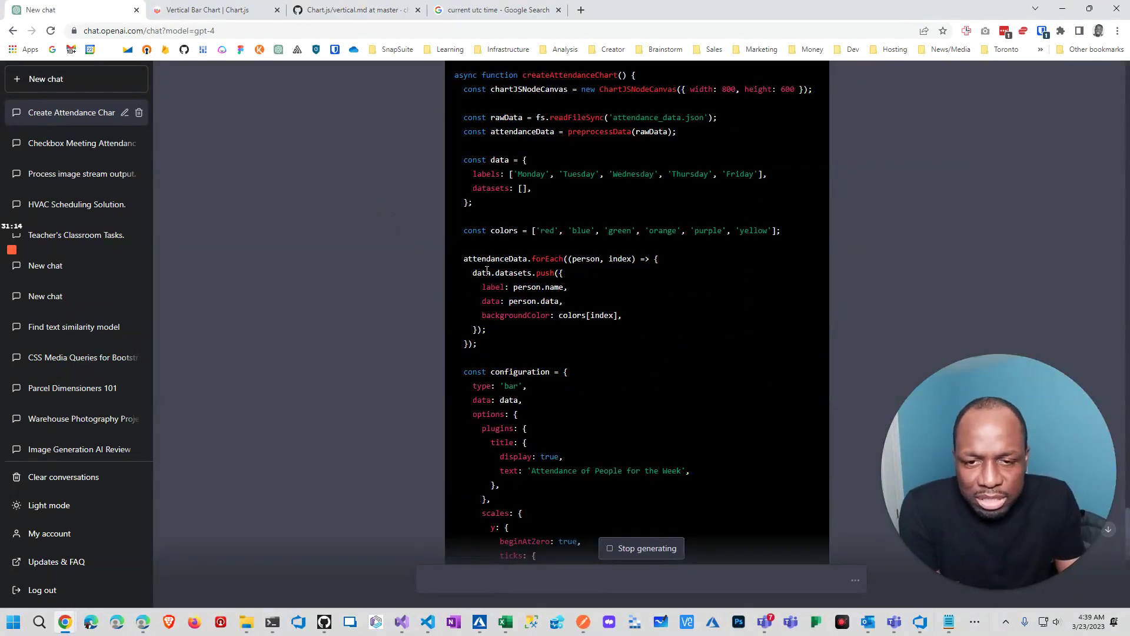
pyautogui.scroll(2, 488, 277)
pyautogui.scroll(1, 490, 271)
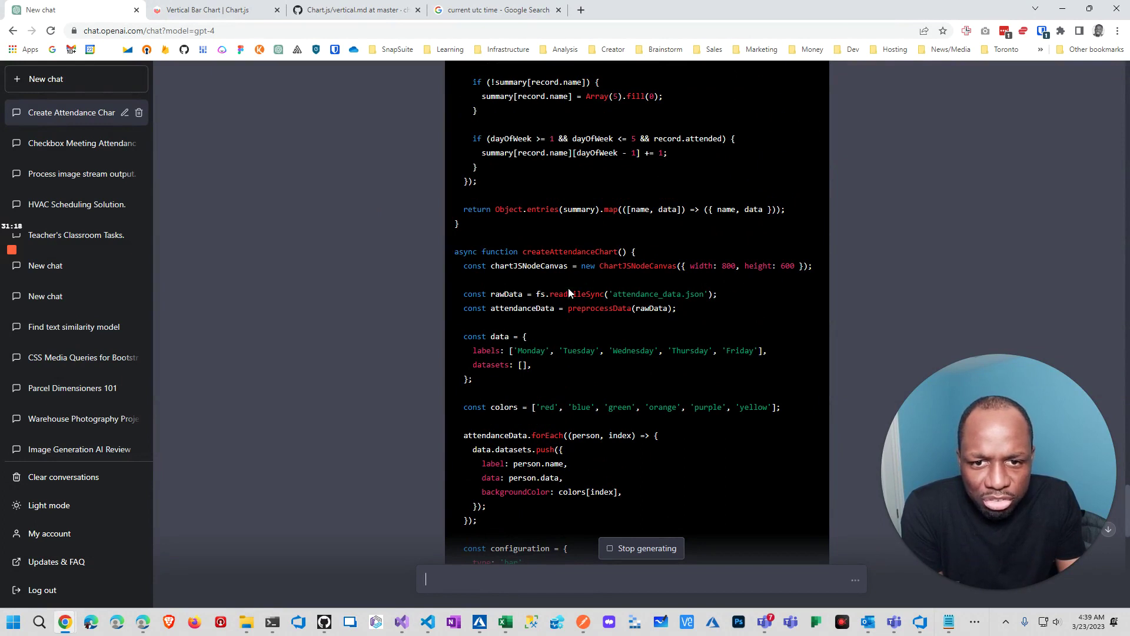
pyautogui.scroll(-2, 567, 319)
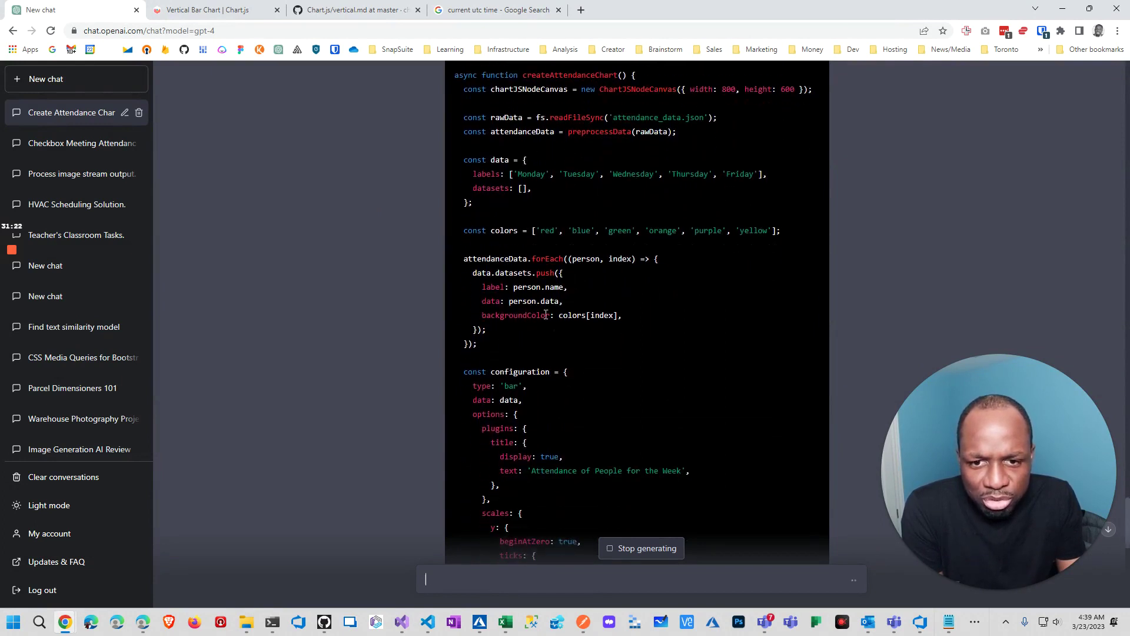
pyautogui.scroll(-3, 542, 303)
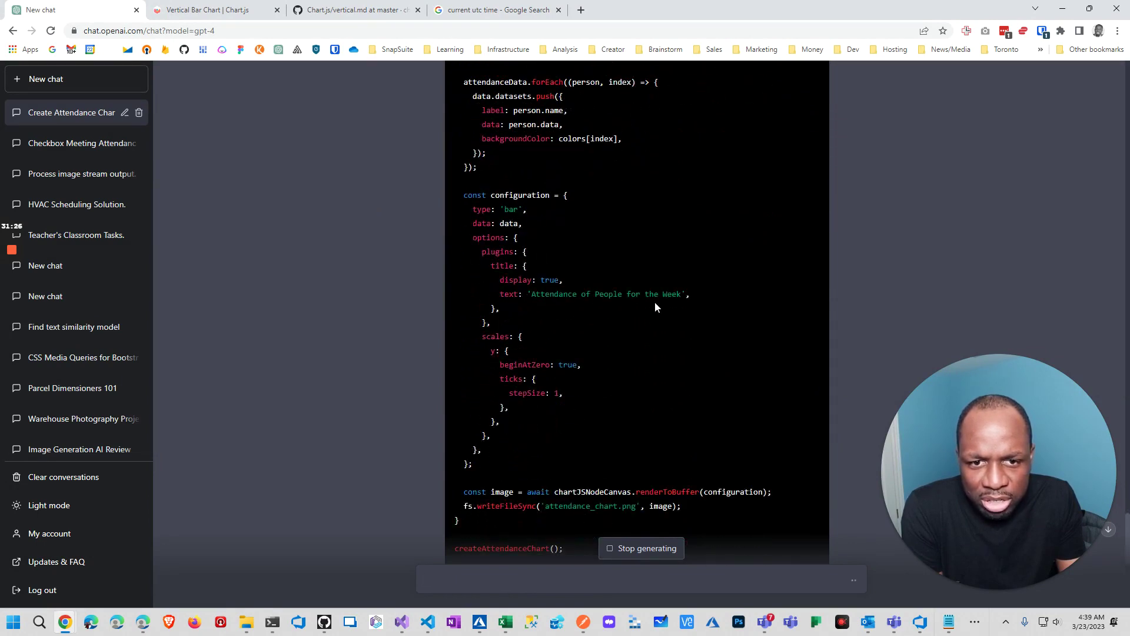
pyautogui.scroll(-8, 583, 301)
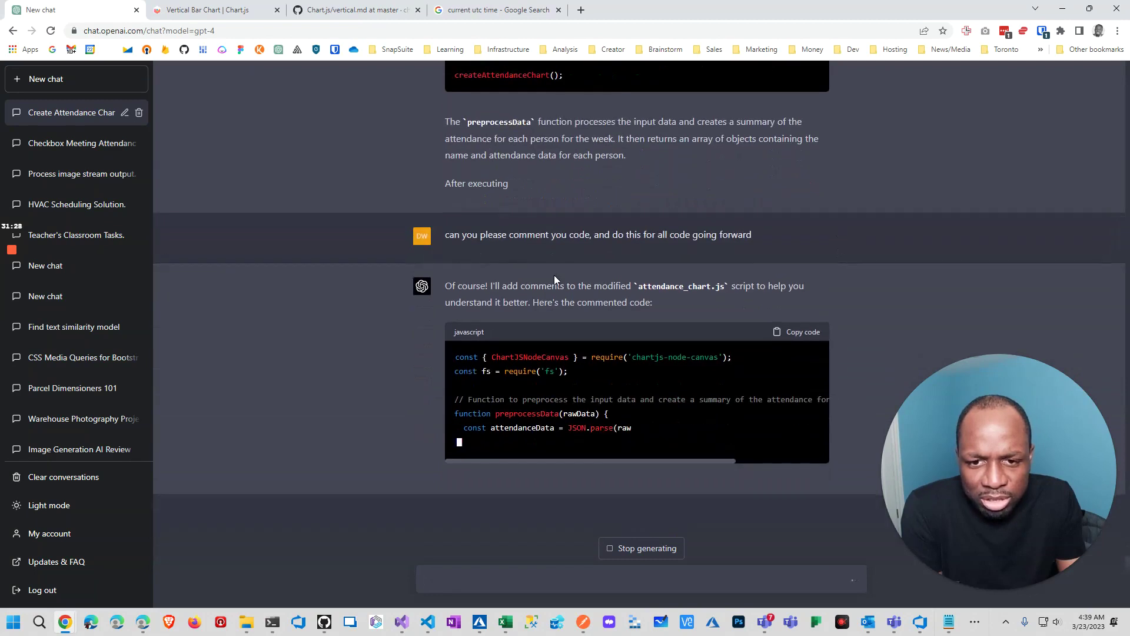